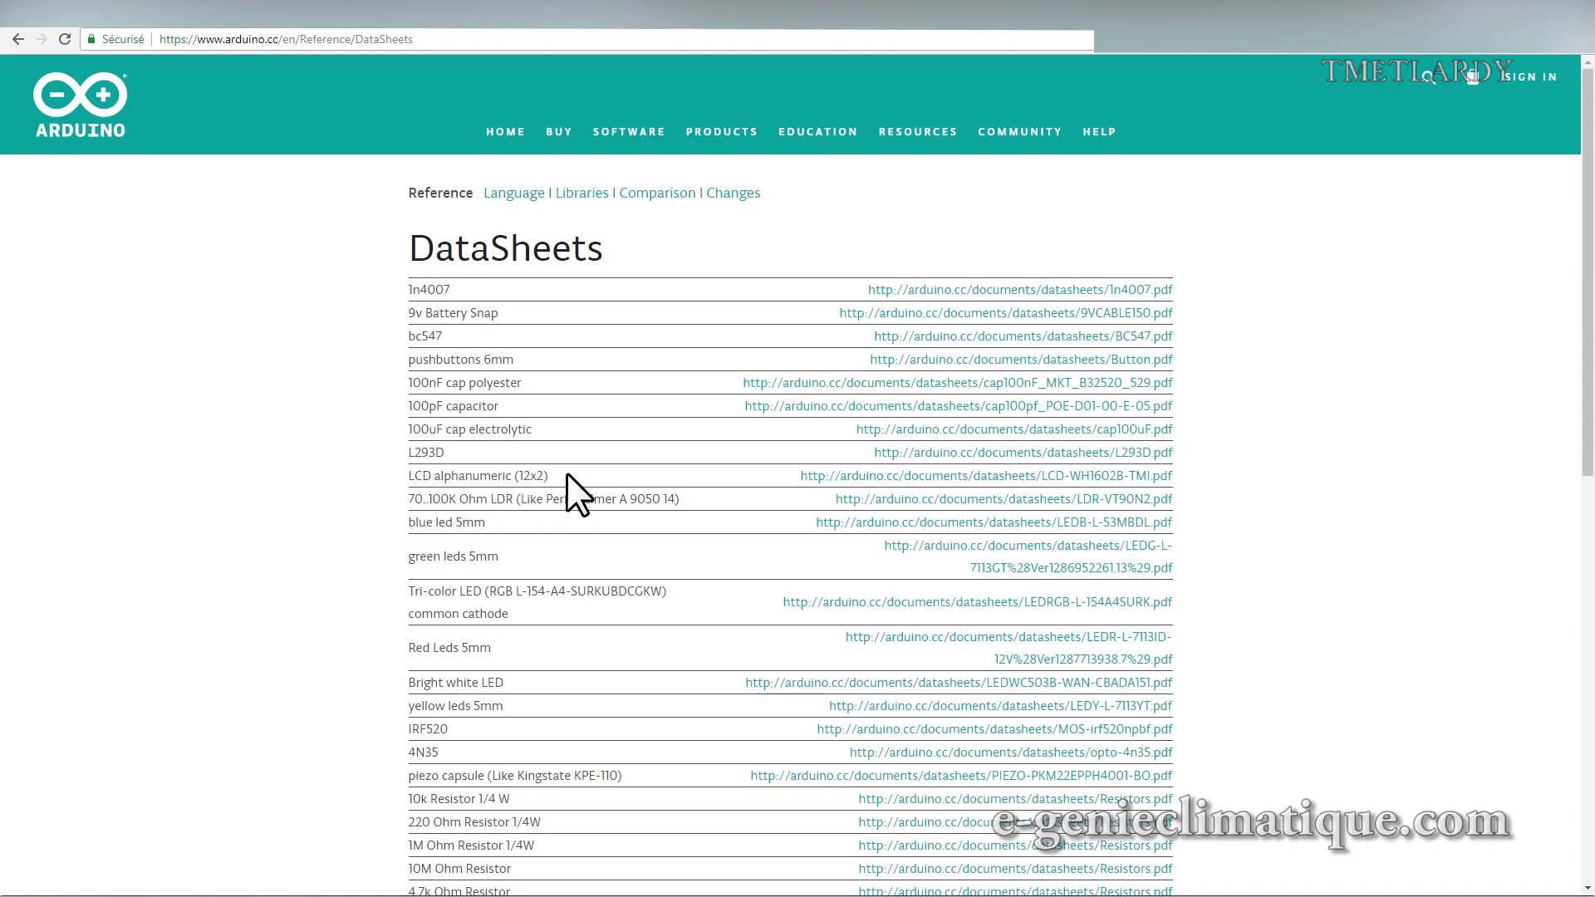
Open the LCD alphanumeric datasheet from the Arduino list and examine its character table on page 13.
{"action": "left_click", "coordinate": [914, 477]}
{"action": "left_click_drag", "start_coordinate": [1588, 100], "coordinate": [1578, 435]}
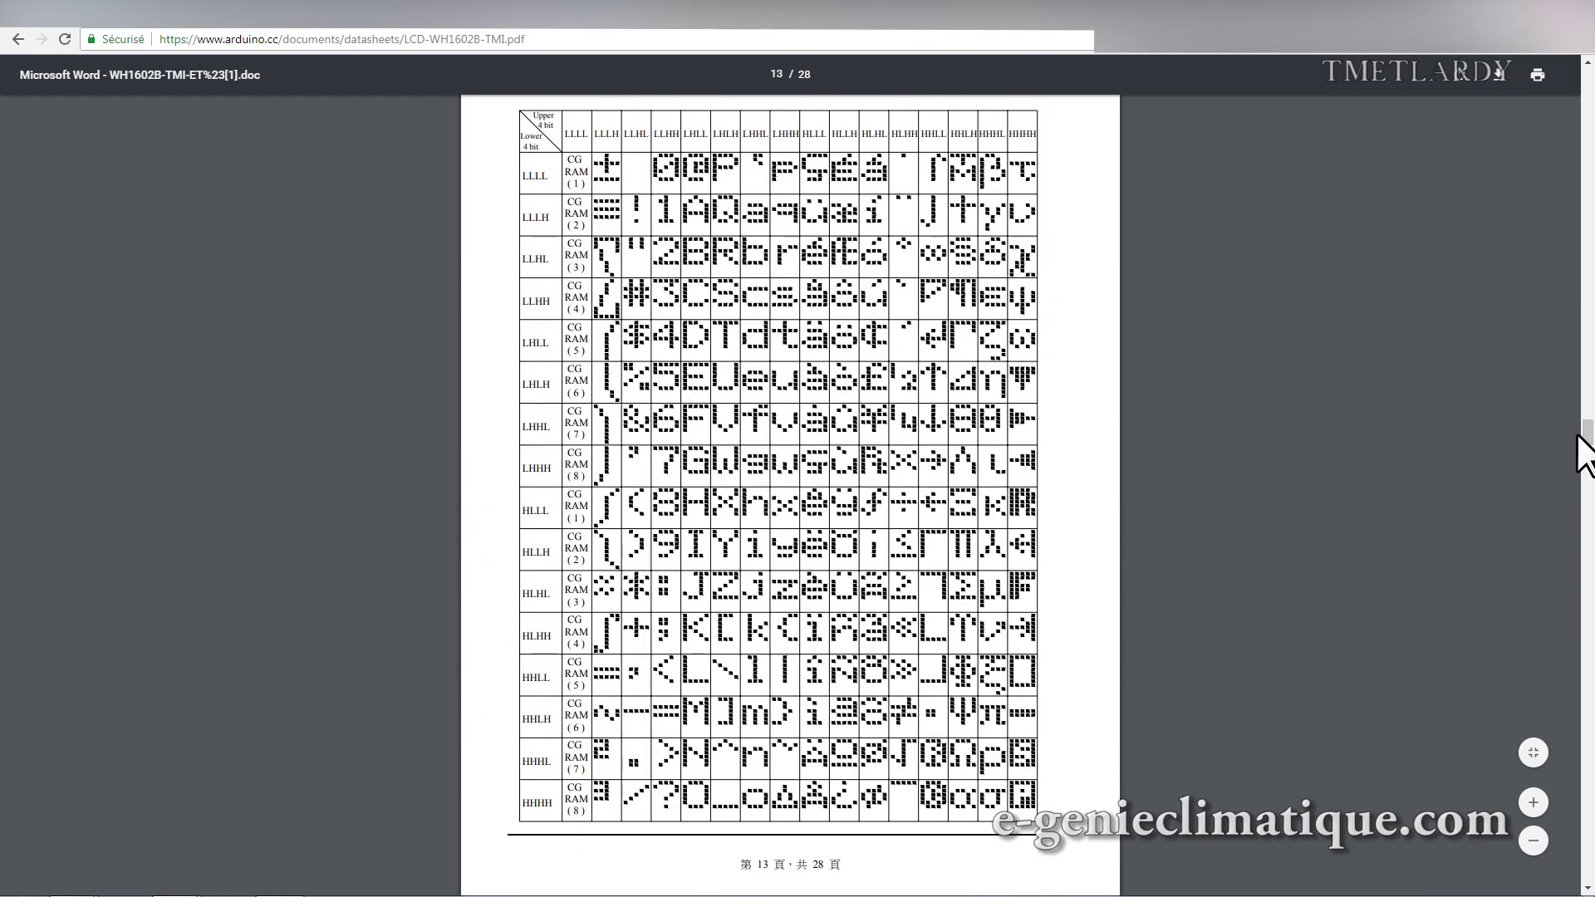
{"action": "left_click", "coordinate": [1531, 804]}
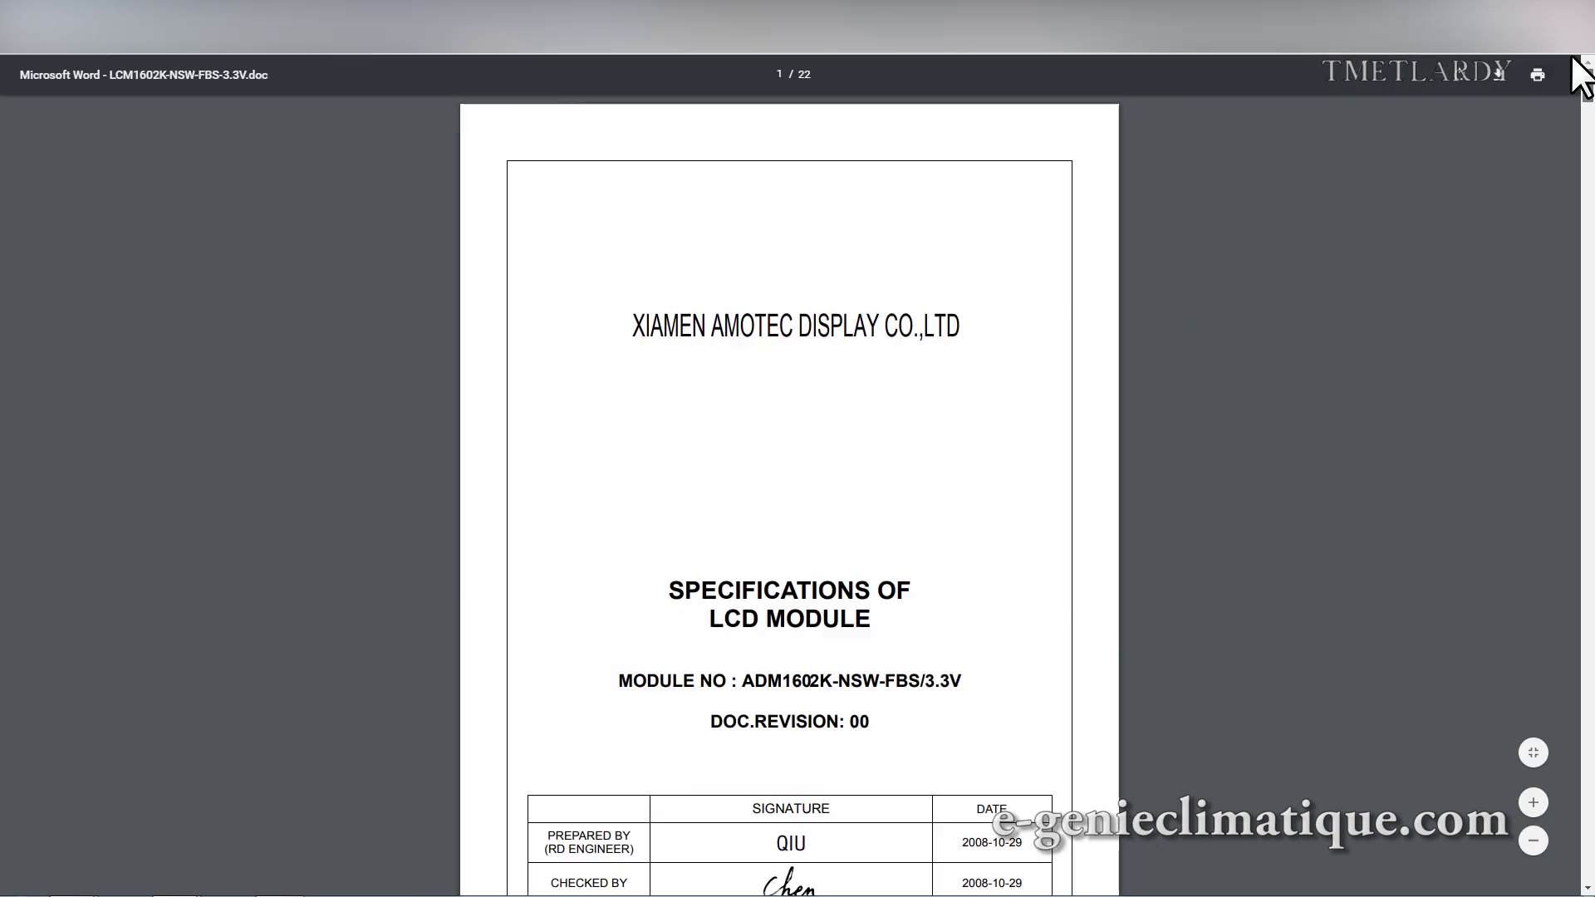
Look through the ADM1602K-NSW-FBS/3.3V LCD module specifications and examine the character pattern table on page 14.
{"action": "scroll", "coordinate": [789, 499], "scroll_direction": "down", "scroll_amount": 2}
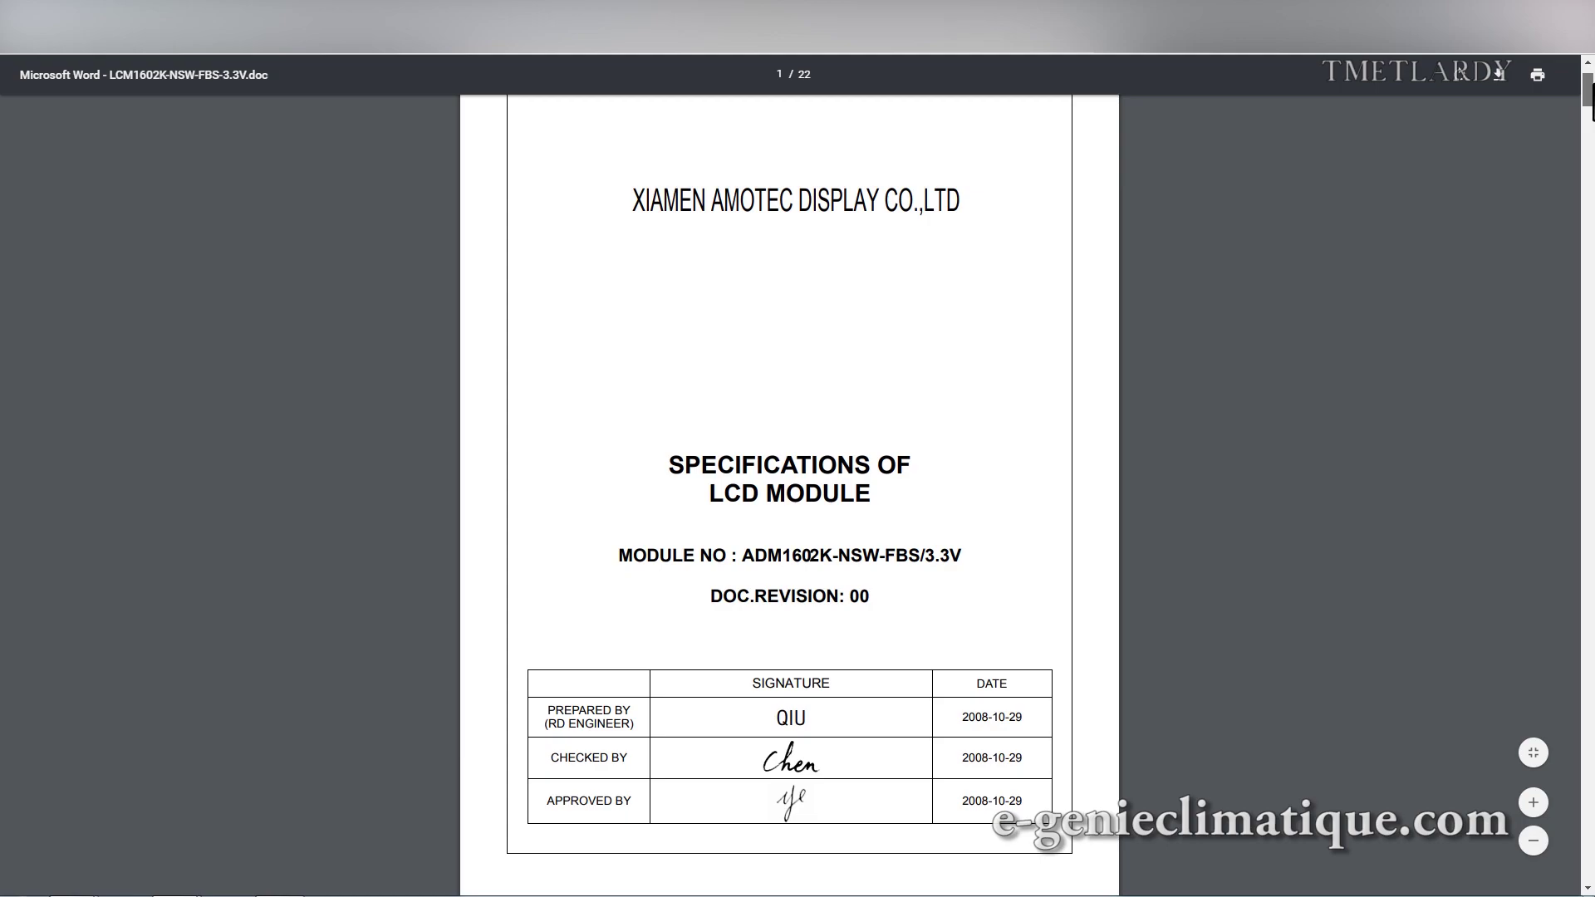
{"action": "scroll", "coordinate": [1177, 605], "scroll_direction": "down", "scroll_amount": 20}
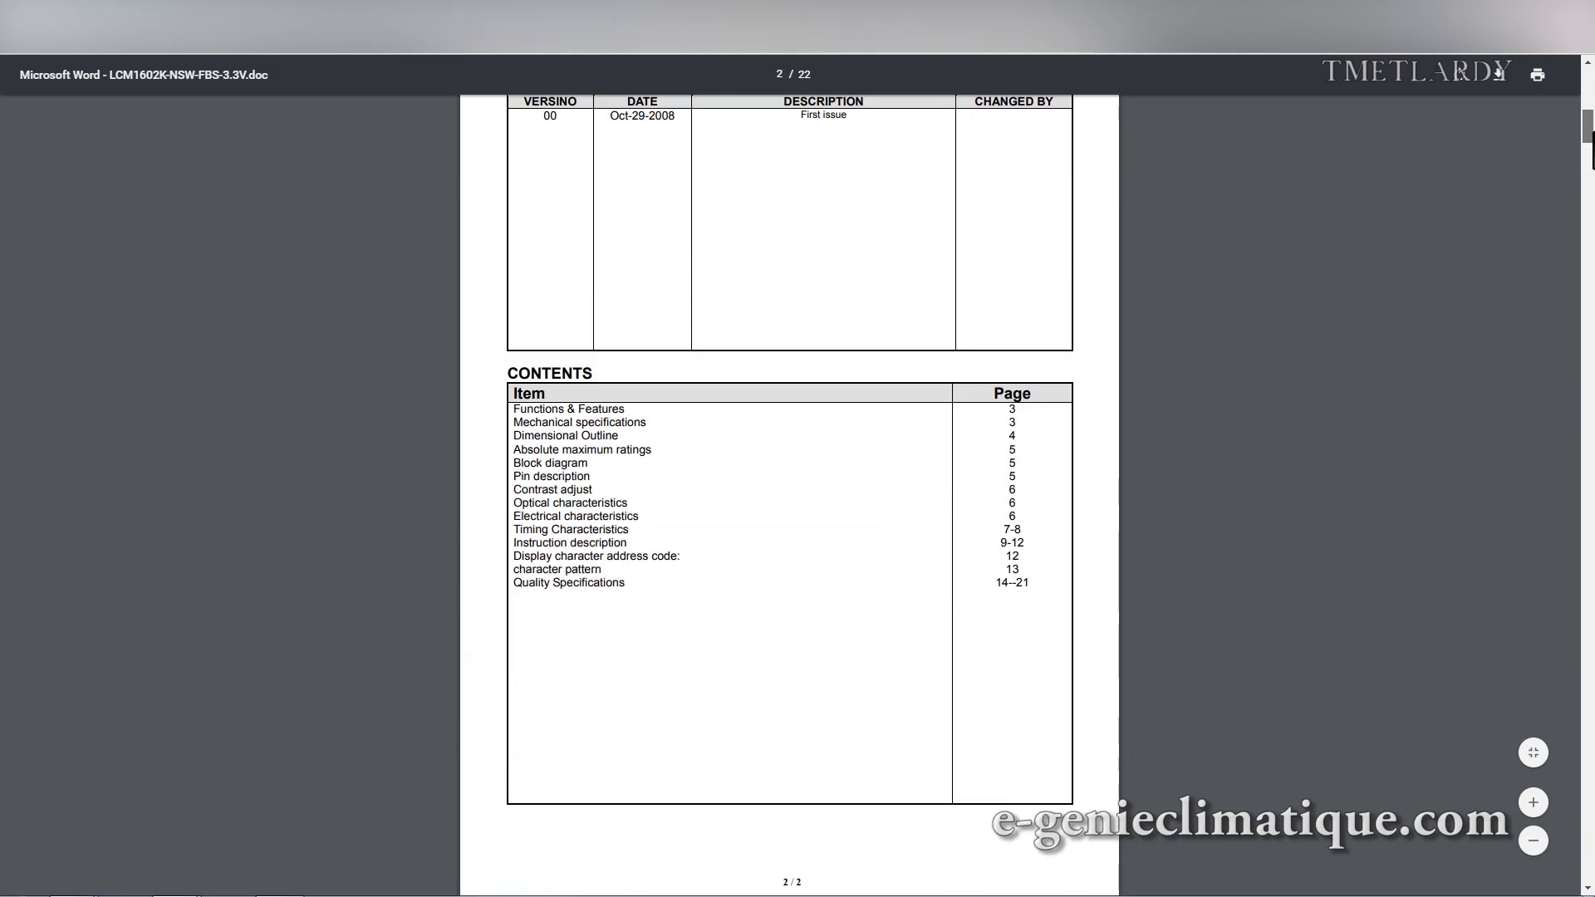
{"action": "scroll", "coordinate": [789, 498], "scroll_direction": "down", "scroll_amount": 20}
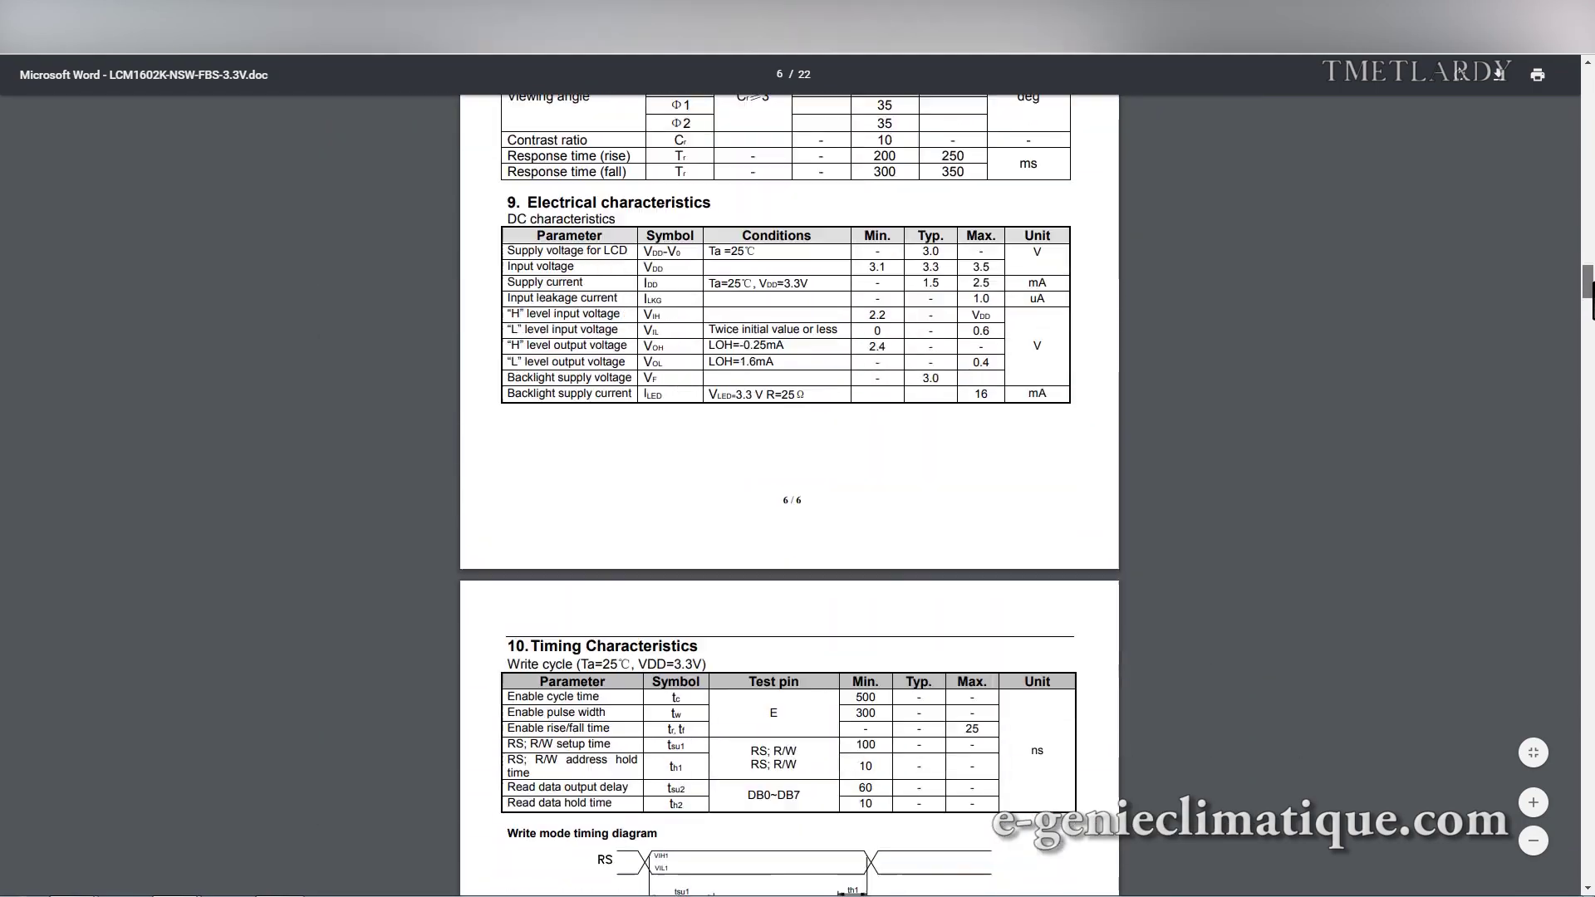
{"action": "left_click_drag", "start_coordinate": [1592, 374], "coordinate": [1592, 583]}
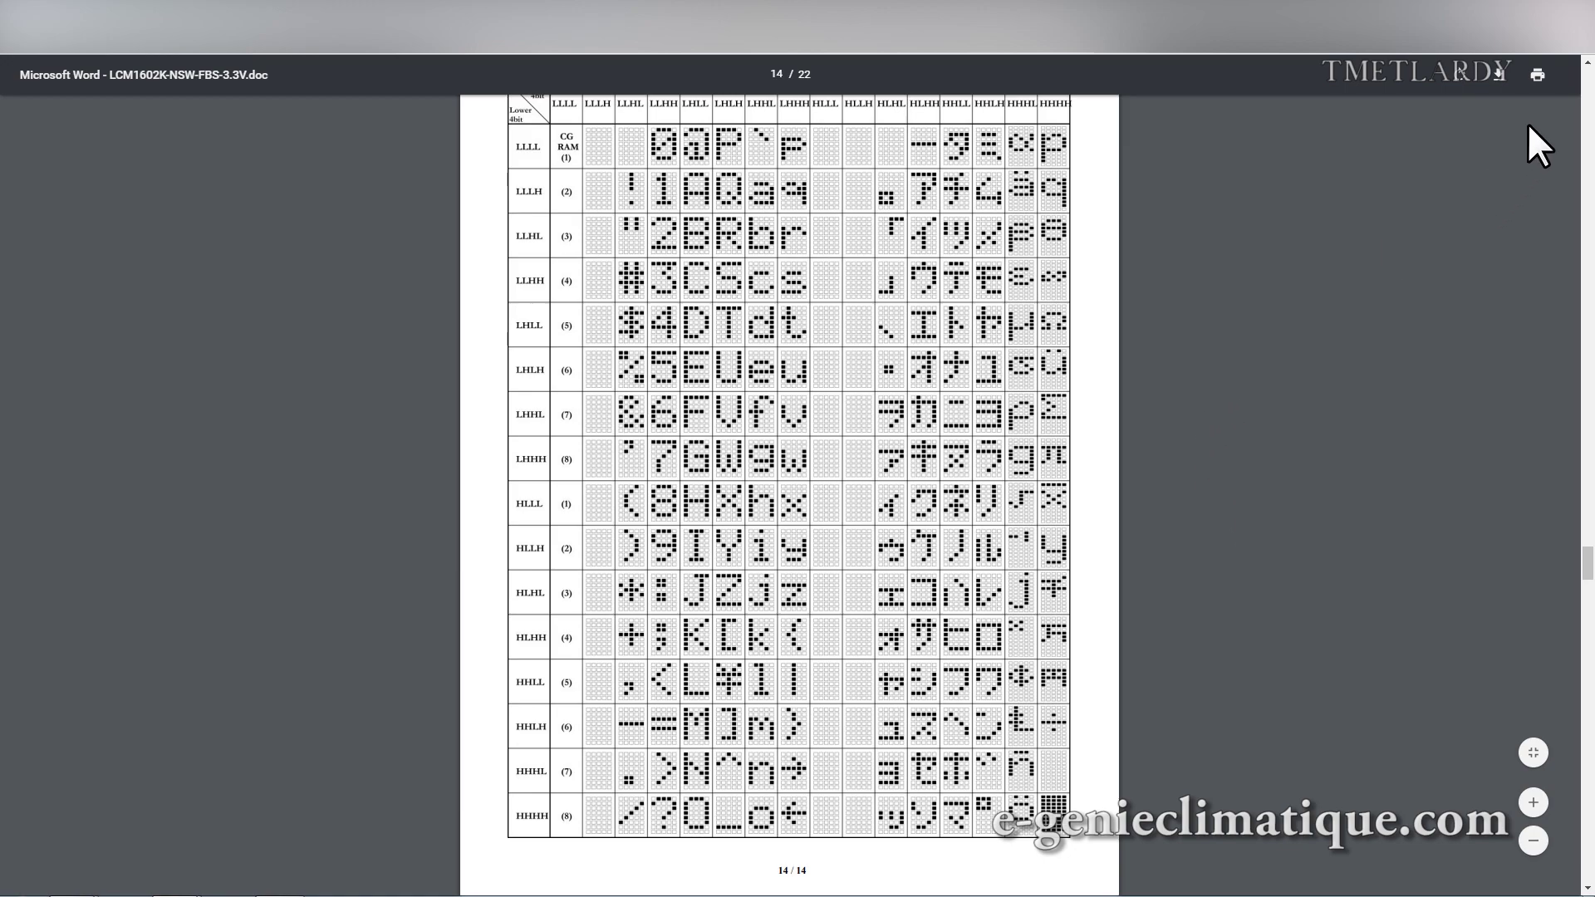
{"action": "left_click", "coordinate": [1587, 63]}
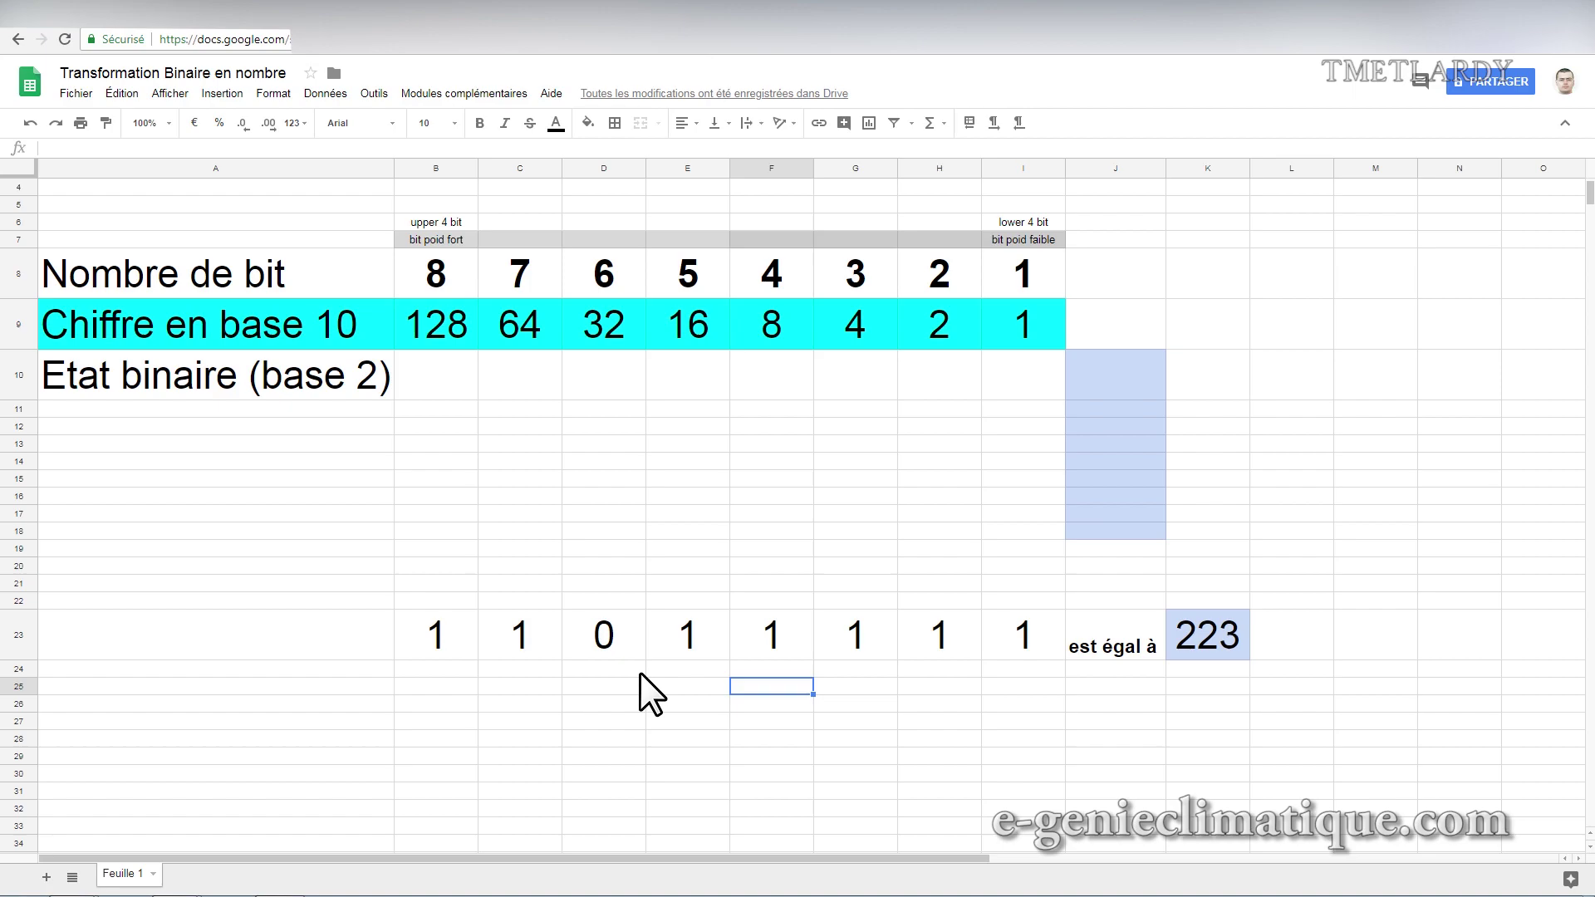
Examine the lowest-bit column and go through the bit numbers in row 8 from bit 1 to bit 8.
{"action": "left_click", "coordinate": [1023, 319]}
{"action": "left_click", "coordinate": [1024, 168]}
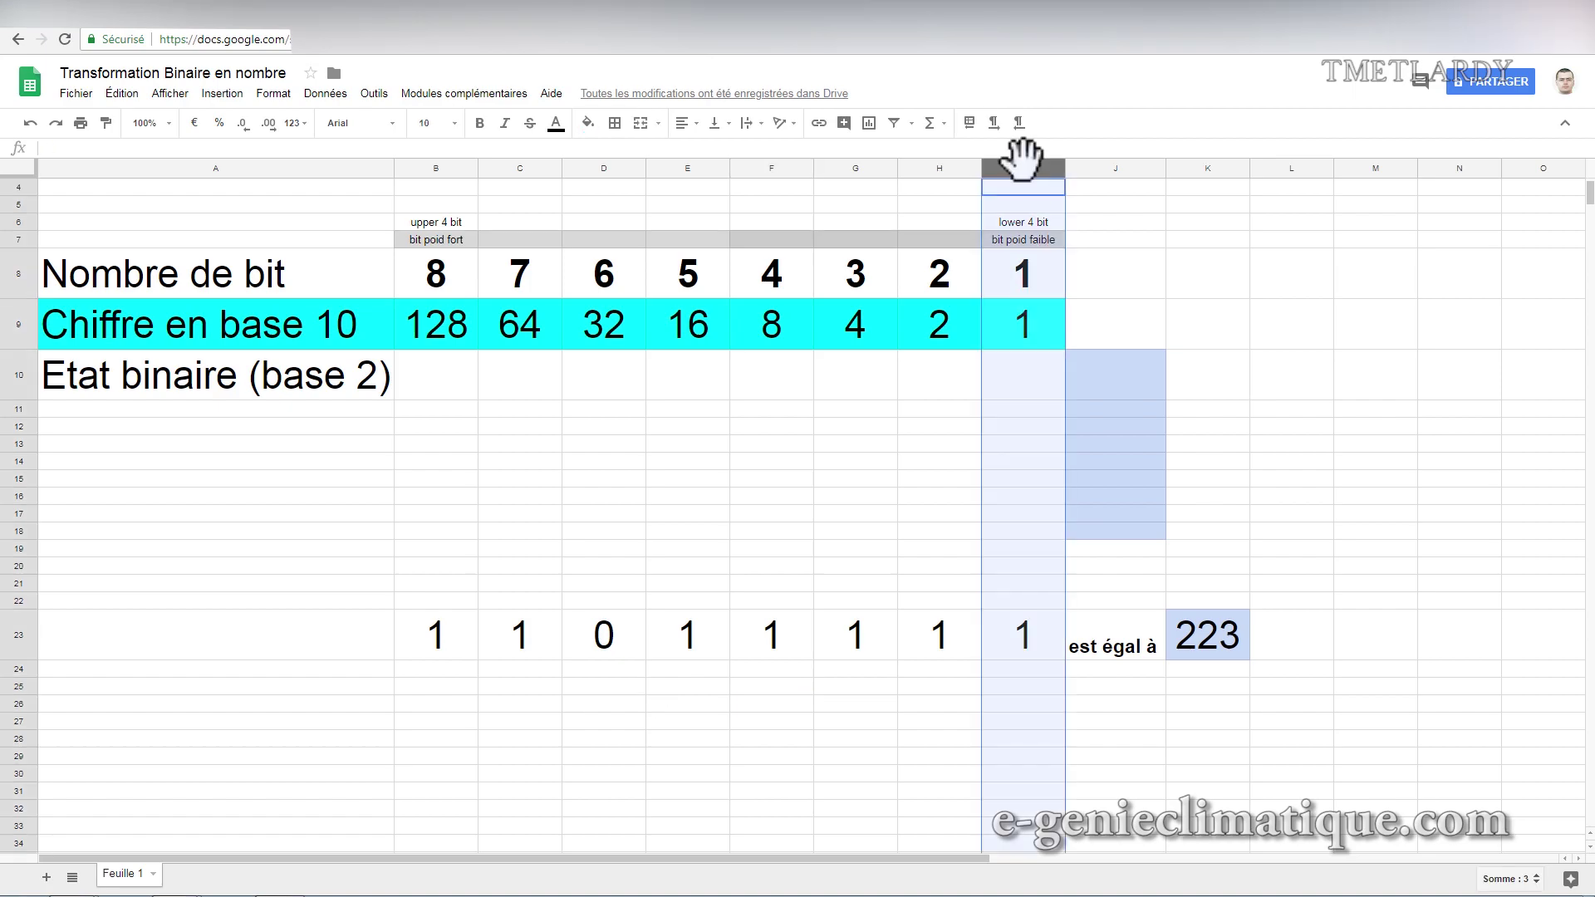
{"action": "left_click", "coordinate": [1021, 267]}
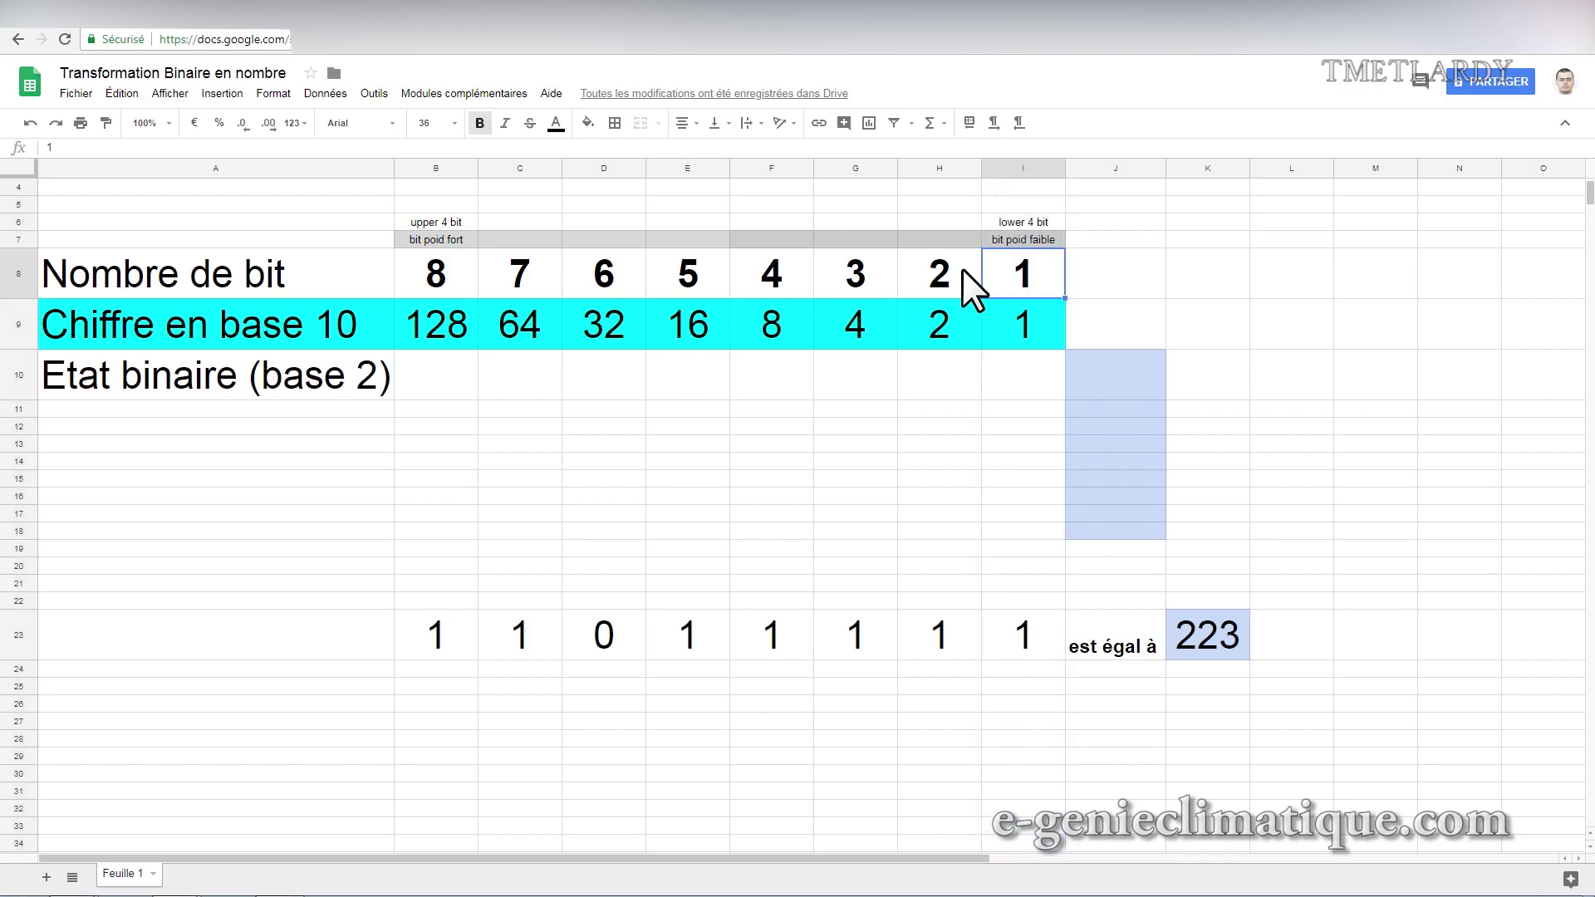
{"action": "left_click", "coordinate": [904, 274]}
{"action": "left_click", "coordinate": [831, 277]}
{"action": "left_click", "coordinate": [756, 278]}
{"action": "left_click", "coordinate": [664, 280]}
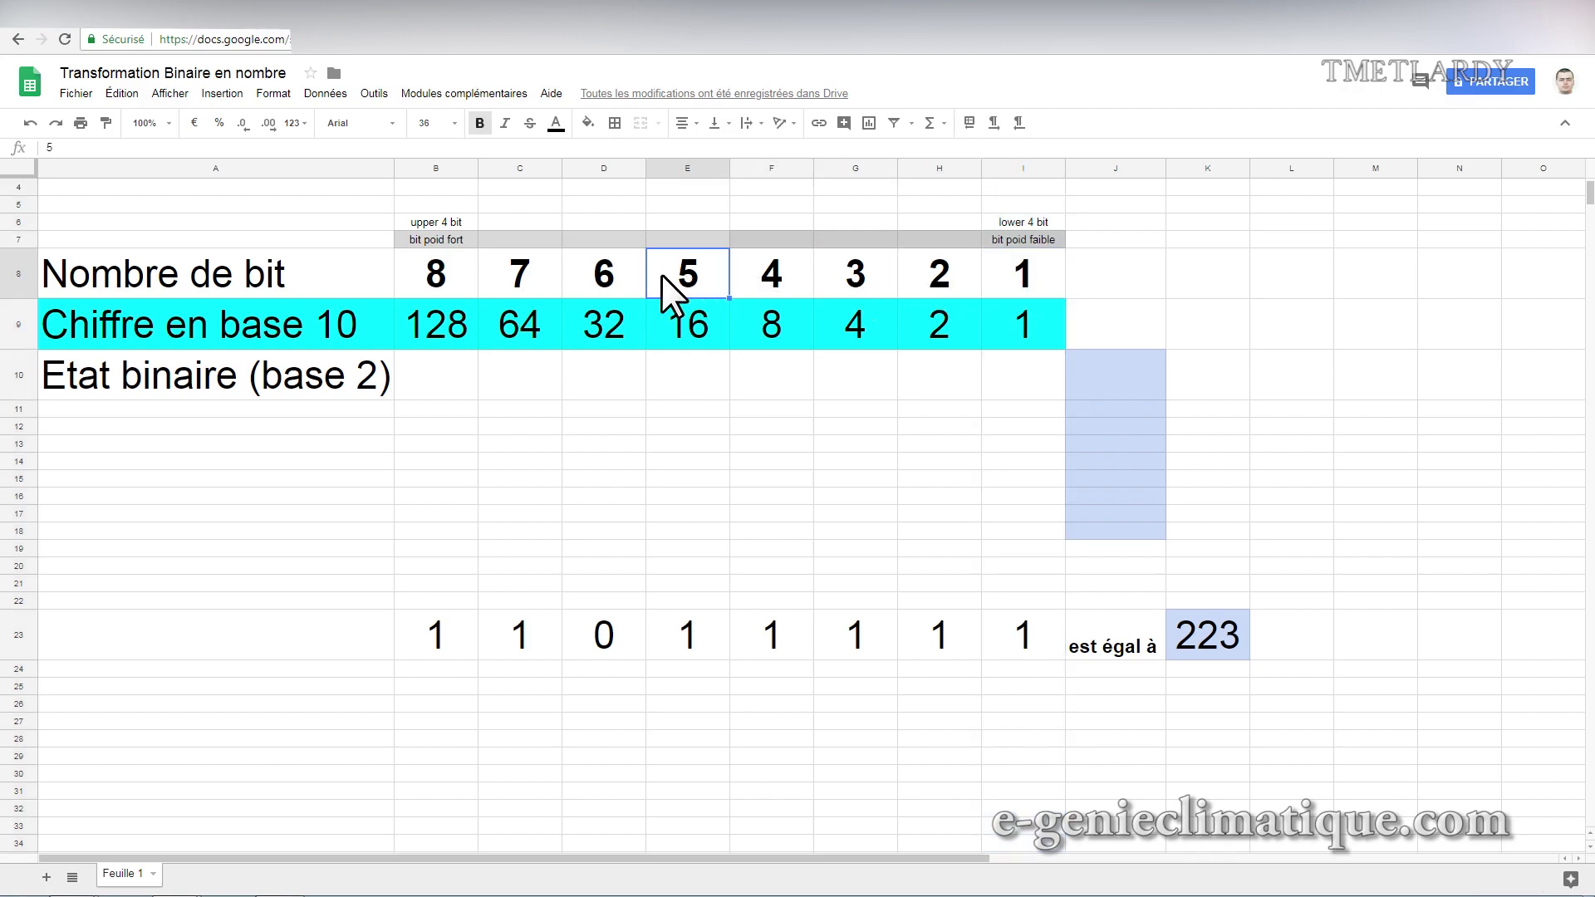
{"action": "left_click", "coordinate": [572, 282]}
{"action": "left_click", "coordinate": [503, 270]}
{"action": "left_click", "coordinate": [445, 268]}
Examine the lower 4 bit and weak-bit labels in column I, and review the lower and upper bits in row 8.
{"action": "left_click", "coordinate": [1034, 280]}
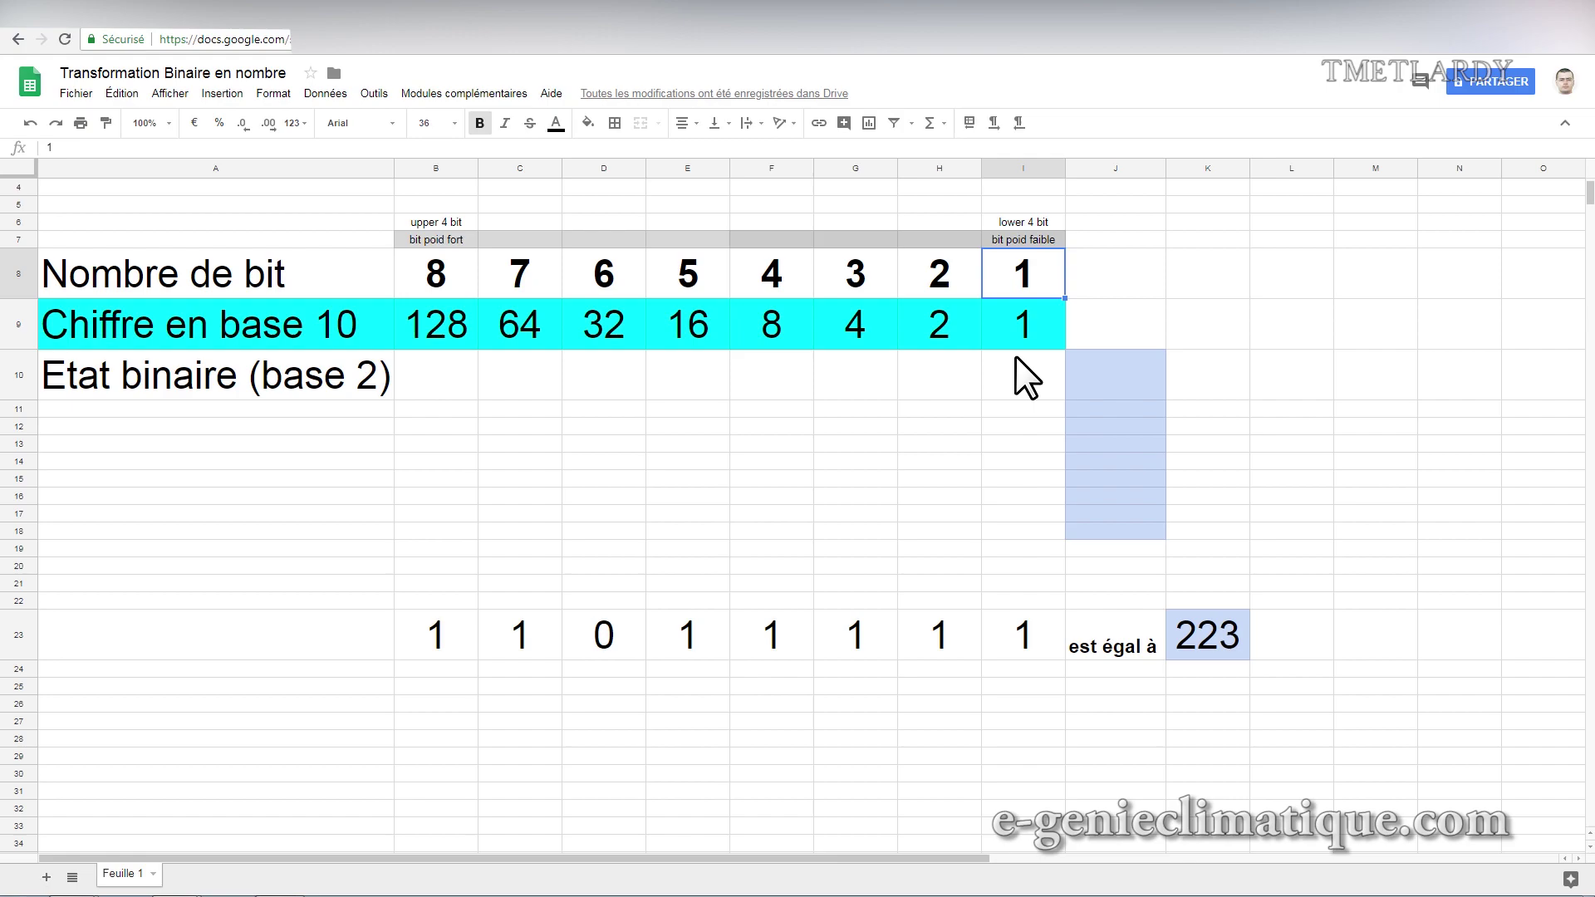
{"action": "left_click", "coordinate": [1024, 240]}
{"action": "left_click", "coordinate": [1019, 224]}
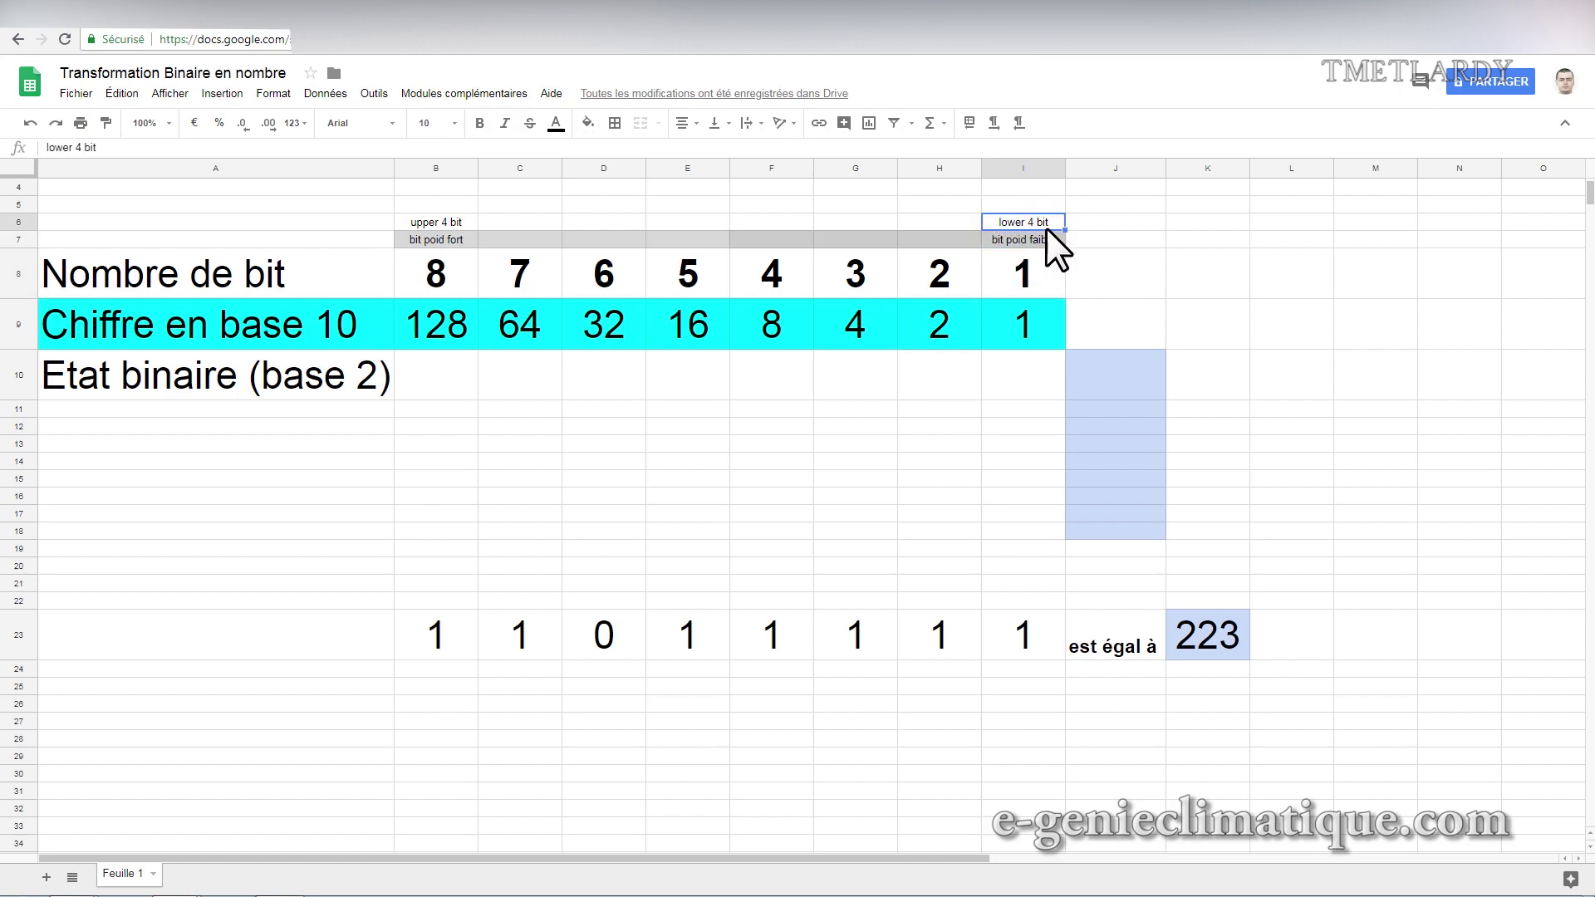
{"action": "left_click", "coordinate": [1013, 238]}
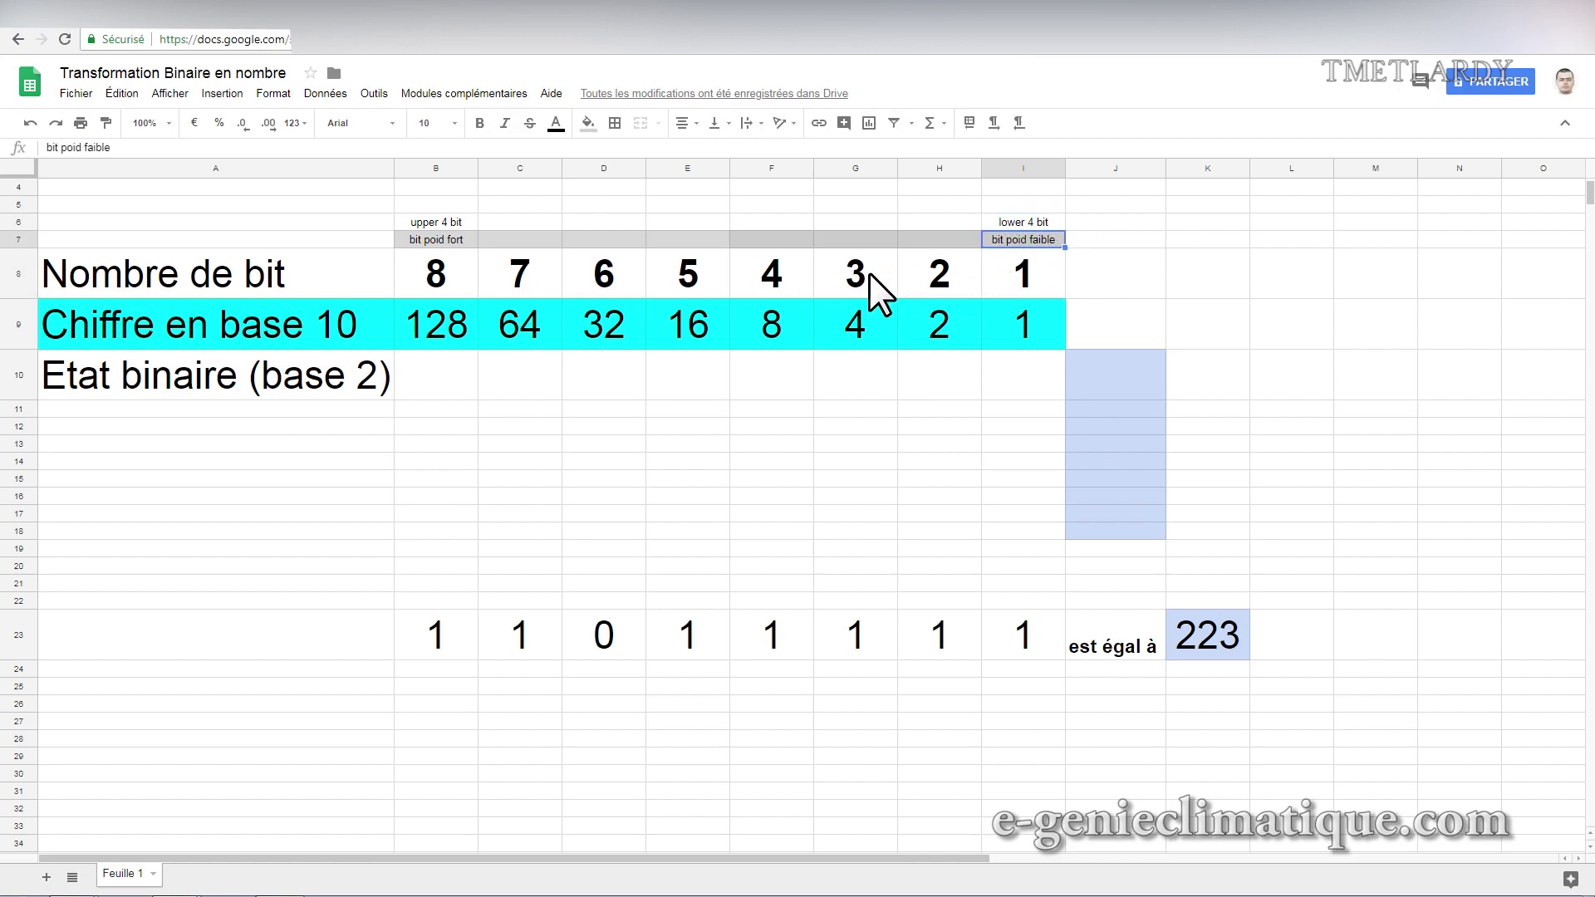
{"action": "left_click", "coordinate": [1017, 272]}
{"action": "left_click", "coordinate": [934, 277]}
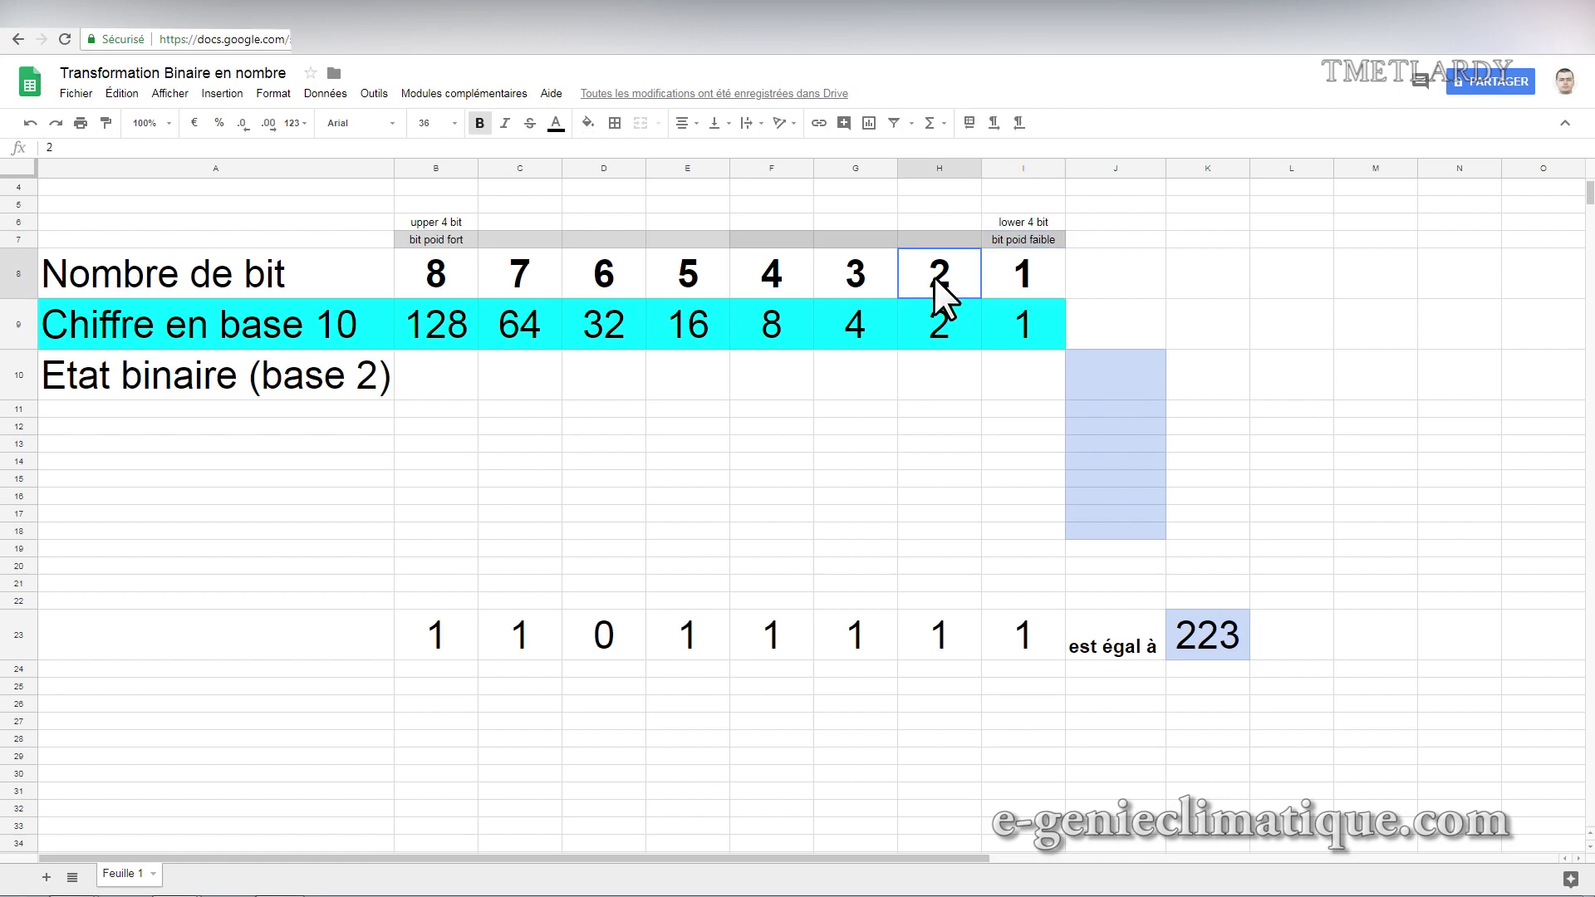
{"action": "left_click", "coordinate": [837, 285]}
{"action": "left_click", "coordinate": [761, 287]}
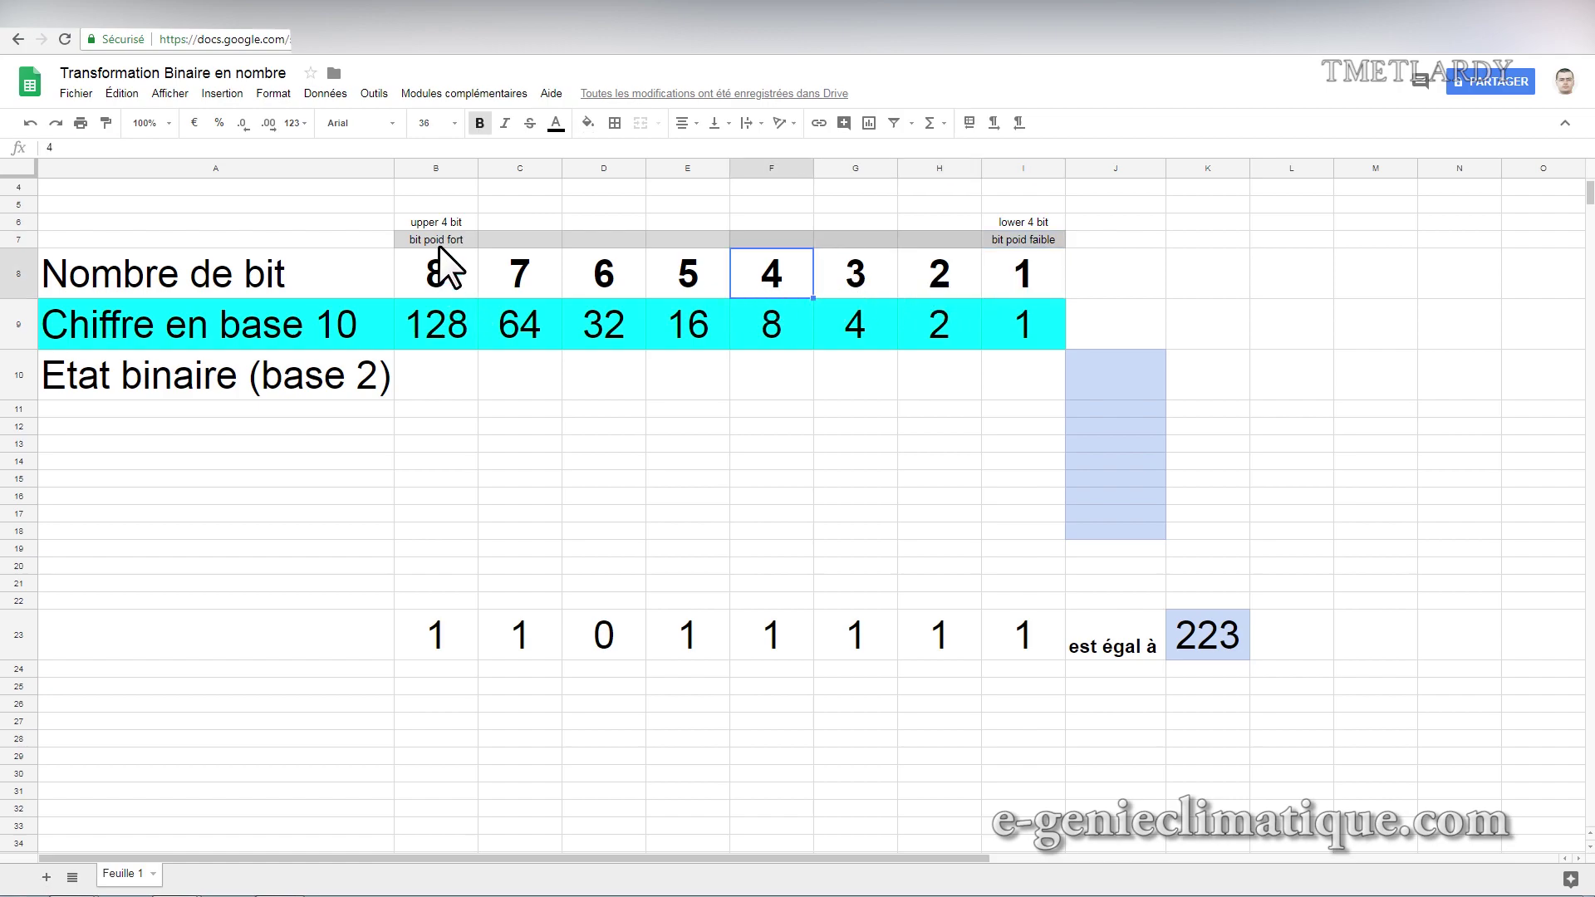
{"action": "left_click", "coordinate": [690, 279]}
{"action": "left_click", "coordinate": [605, 273]}
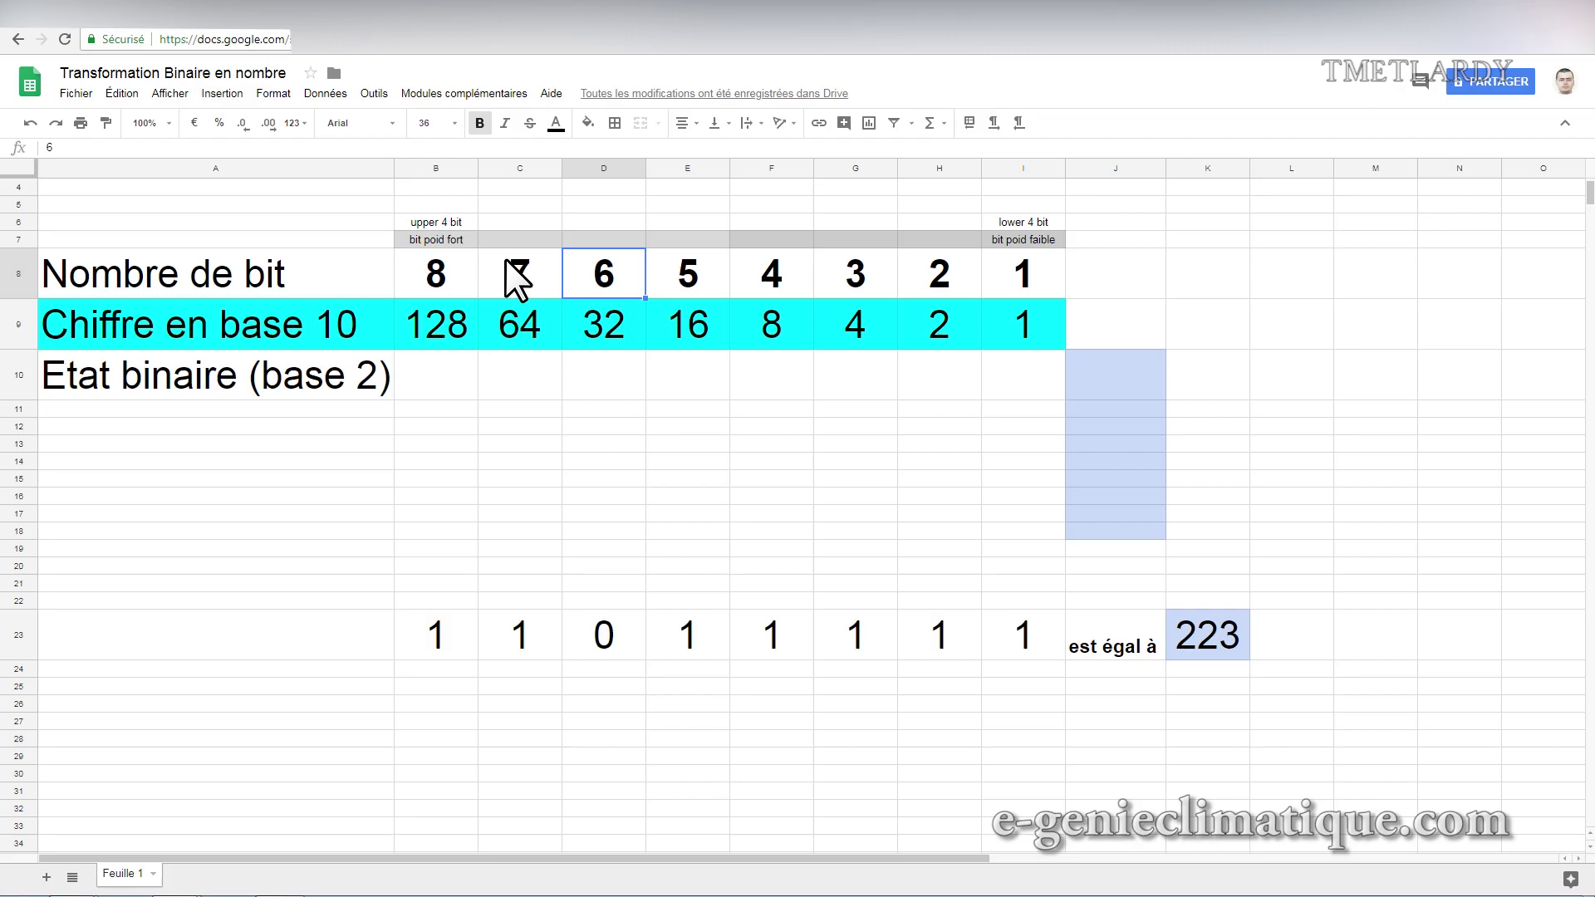
{"action": "left_click", "coordinate": [511, 266]}
{"action": "left_click", "coordinate": [424, 268]}
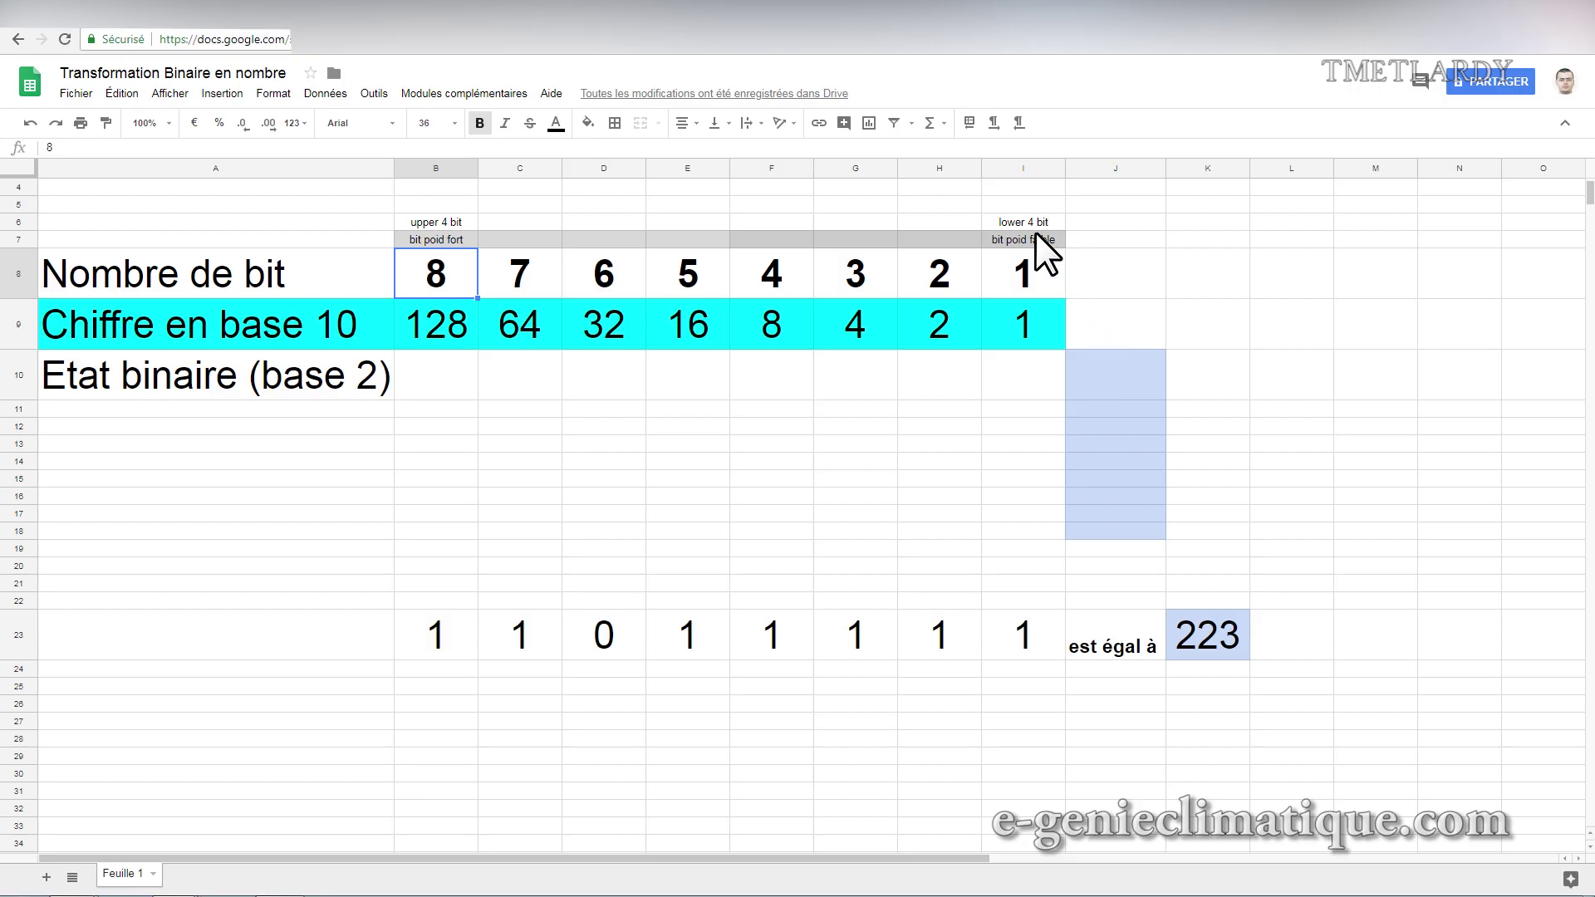
Examine the example binary digits in row 23 and the formula behind their decimal equivalent in K23.
{"action": "left_click", "coordinate": [1029, 636]}
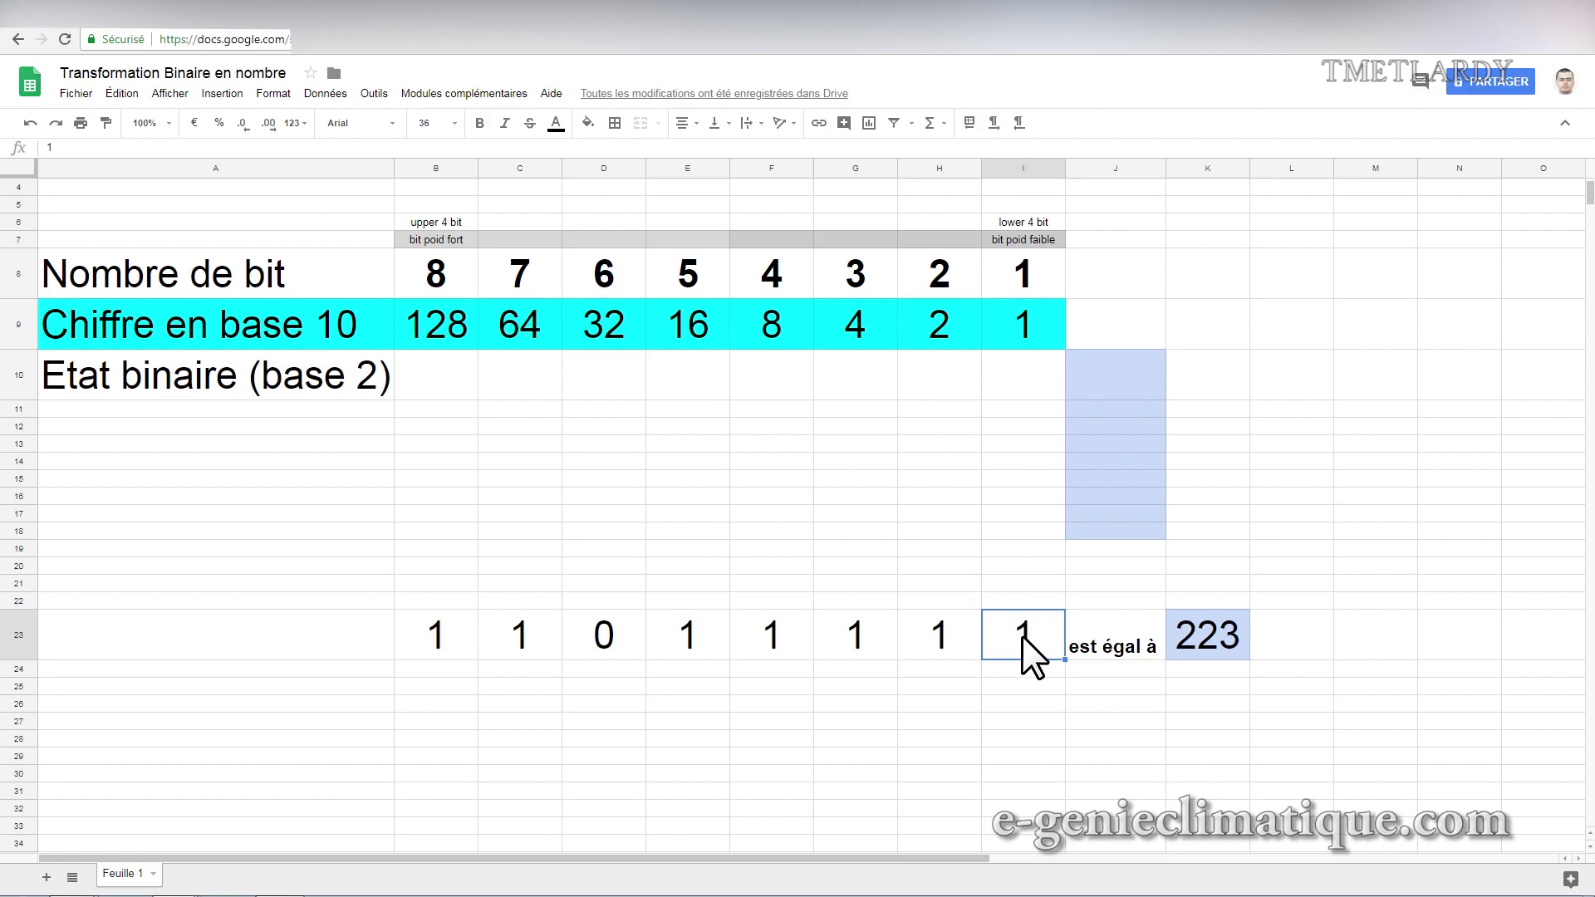
{"action": "left_click", "coordinate": [914, 630]}
{"action": "left_click", "coordinate": [864, 635]}
{"action": "left_click", "coordinate": [794, 641]}
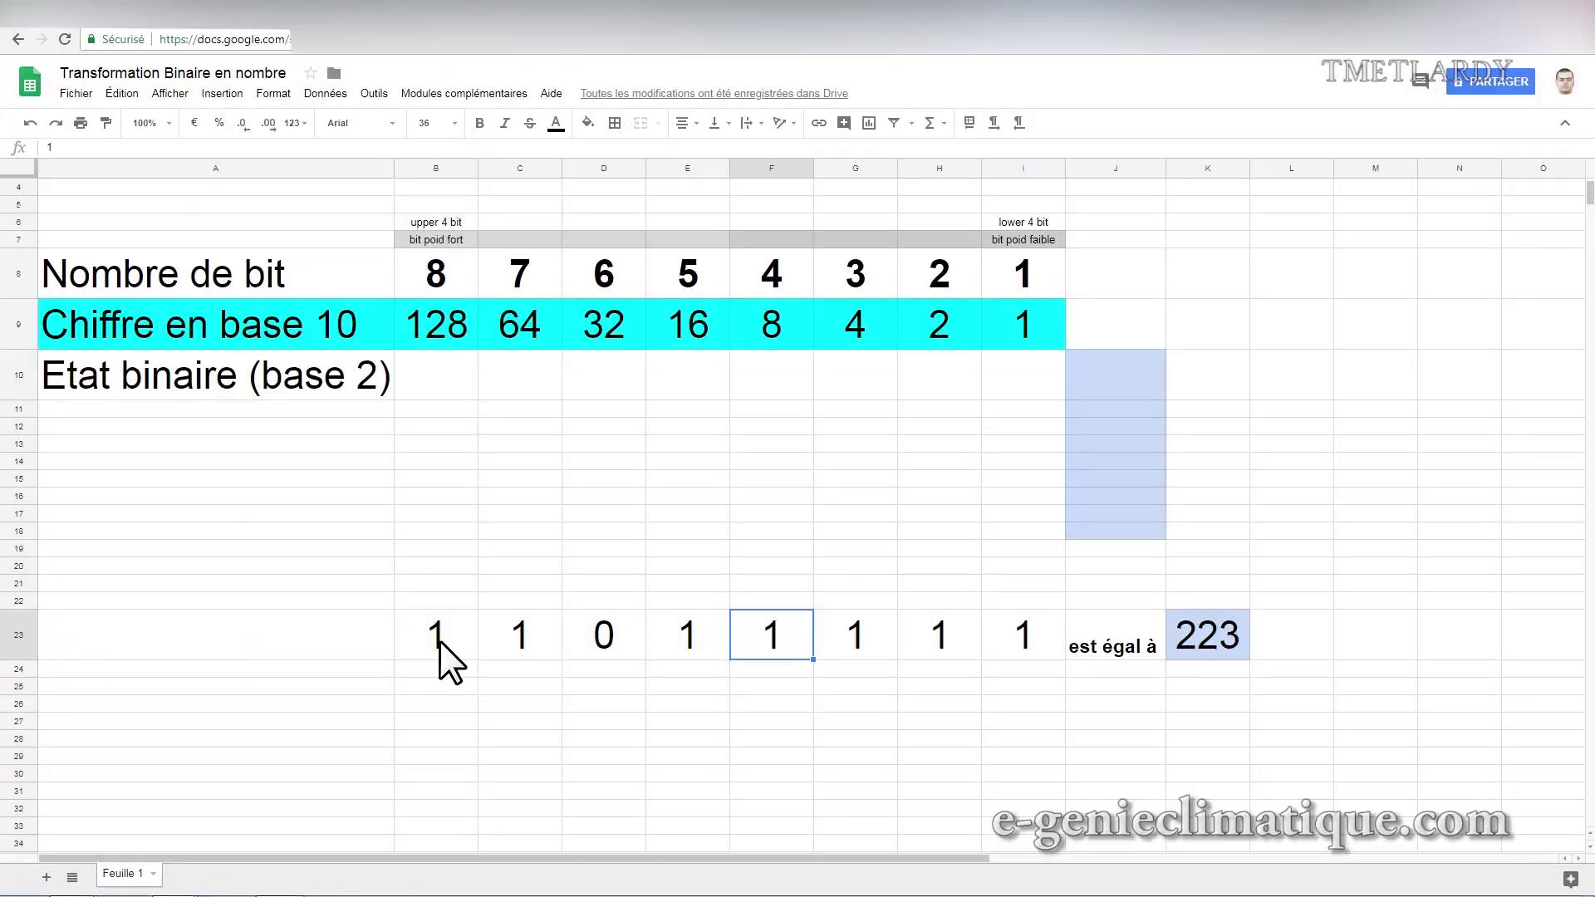
{"action": "left_click", "coordinate": [446, 657]}
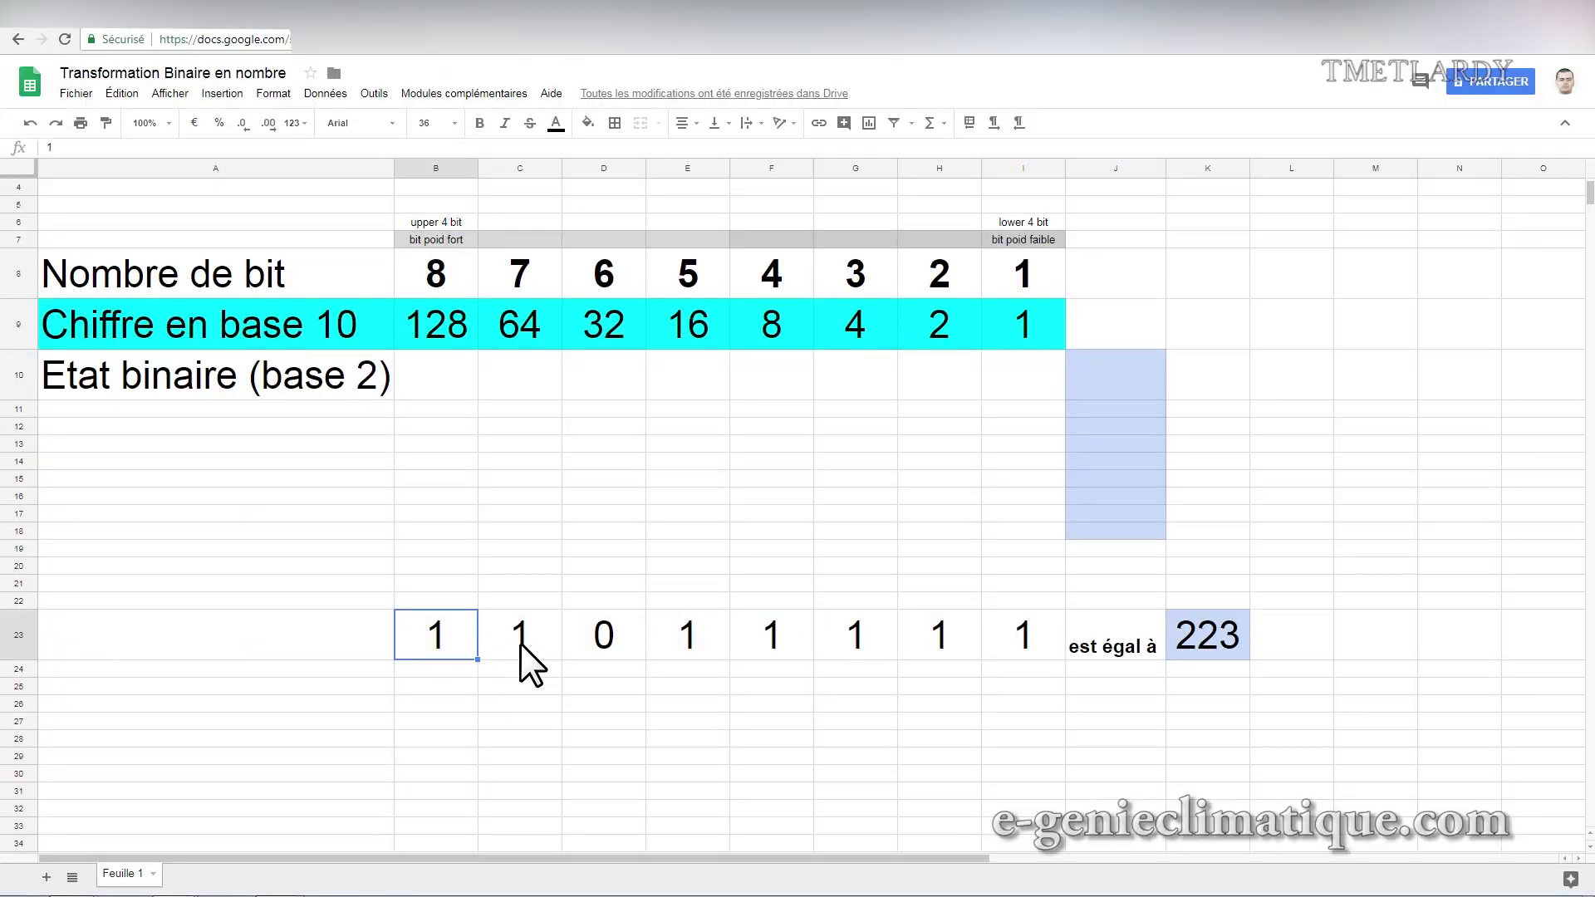
{"action": "left_click", "coordinate": [532, 659]}
{"action": "left_click", "coordinate": [641, 649]}
{"action": "left_click", "coordinate": [686, 646]}
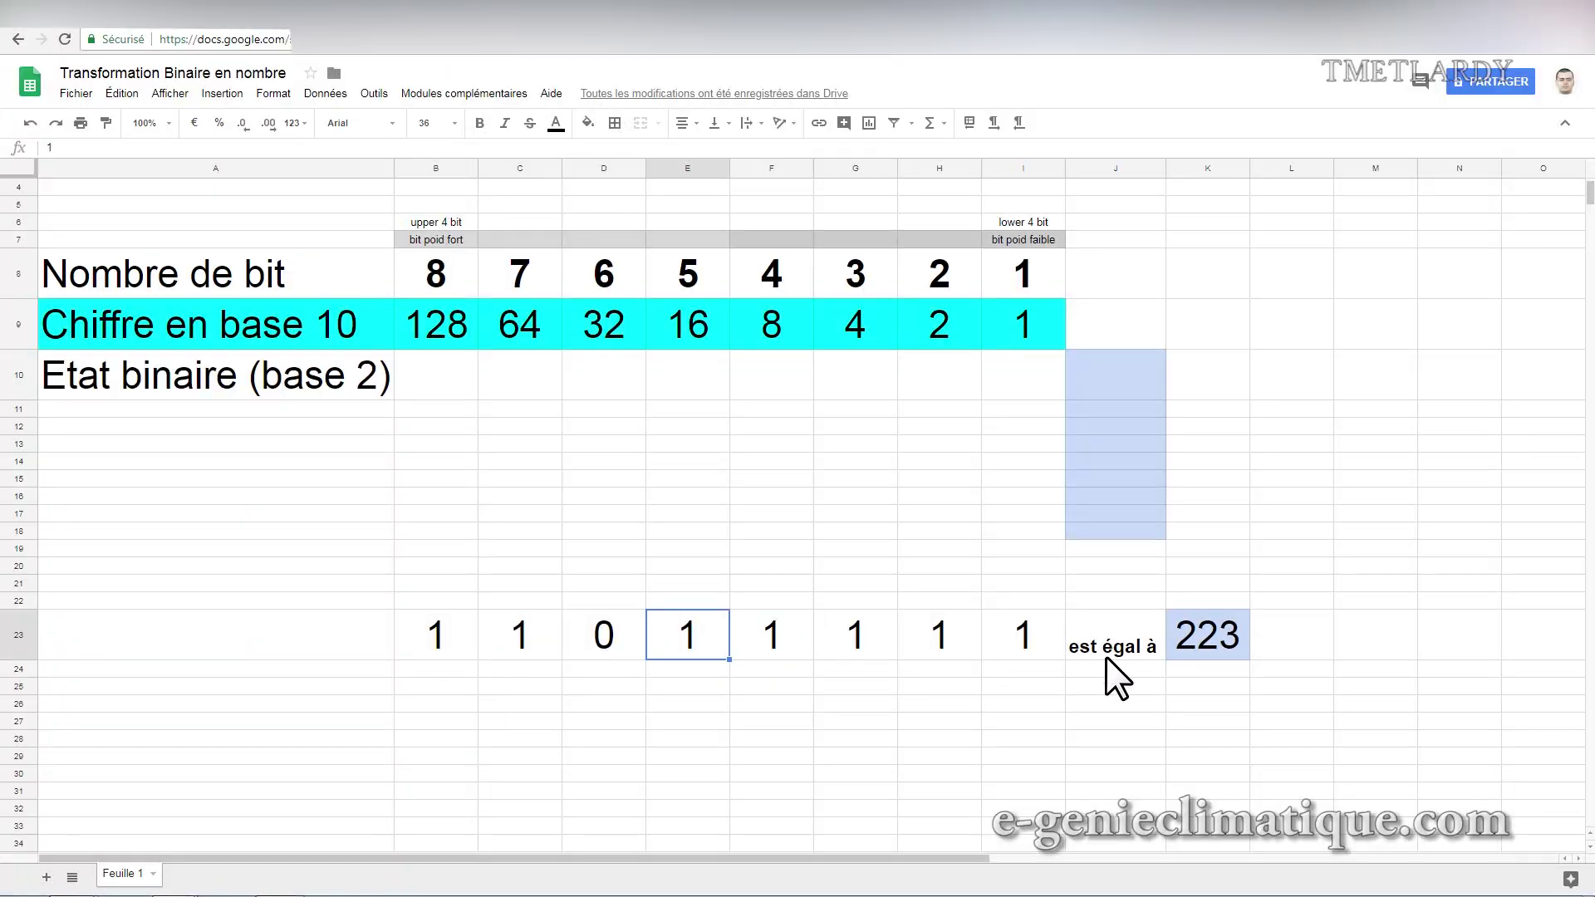
{"action": "left_click", "coordinate": [293, 652]}
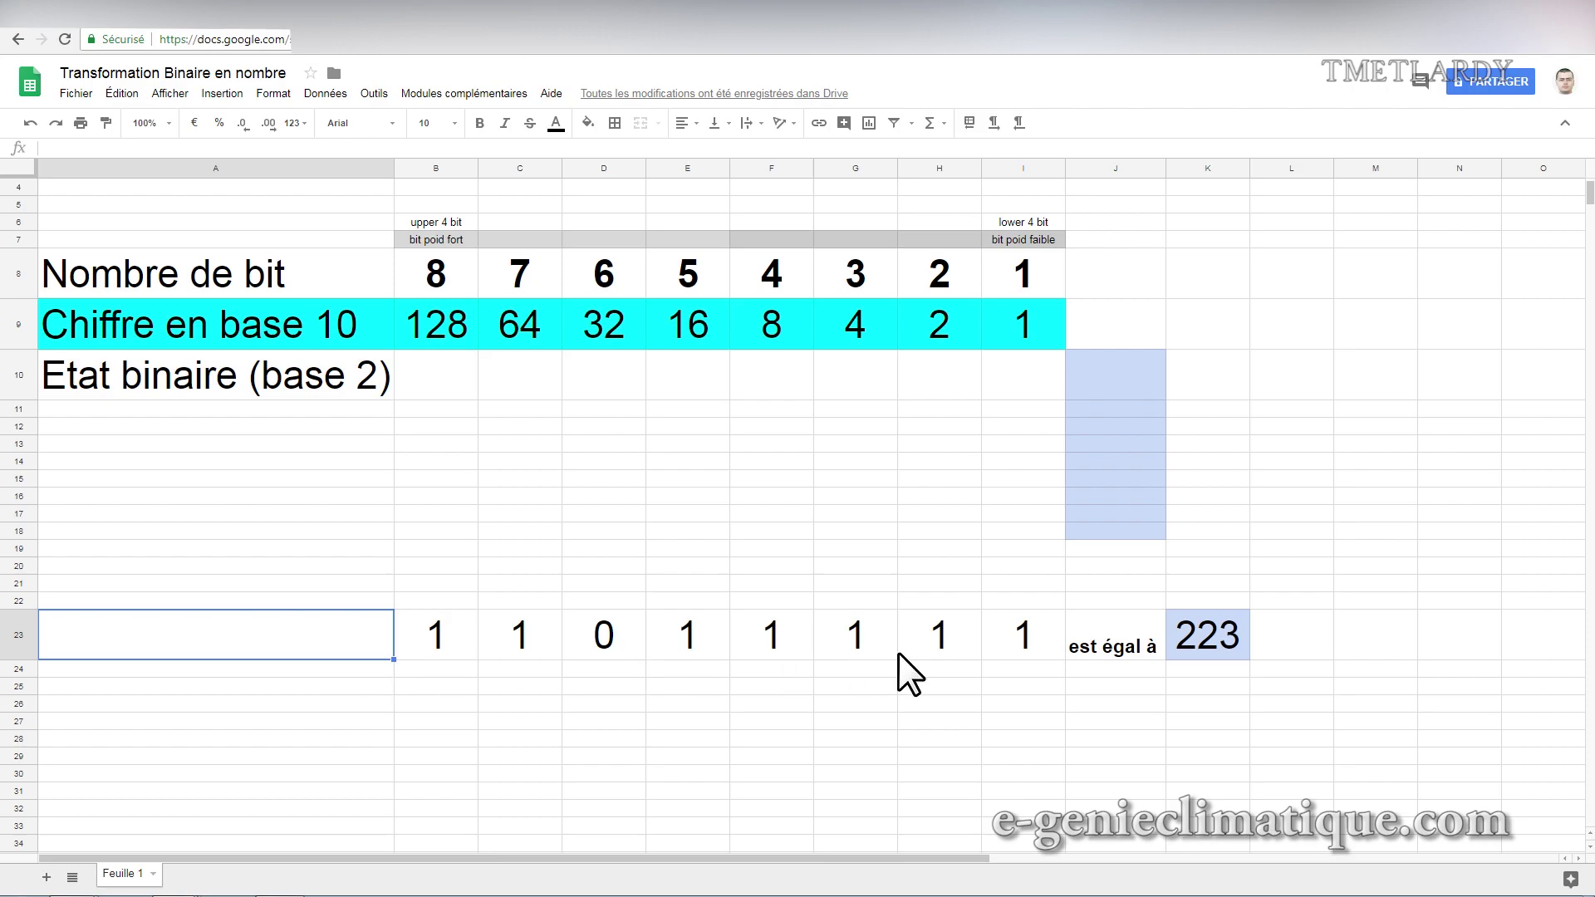
{"action": "key", "text": "ctrl+Right"}
{"action": "key", "text": "ctrl+Right"}
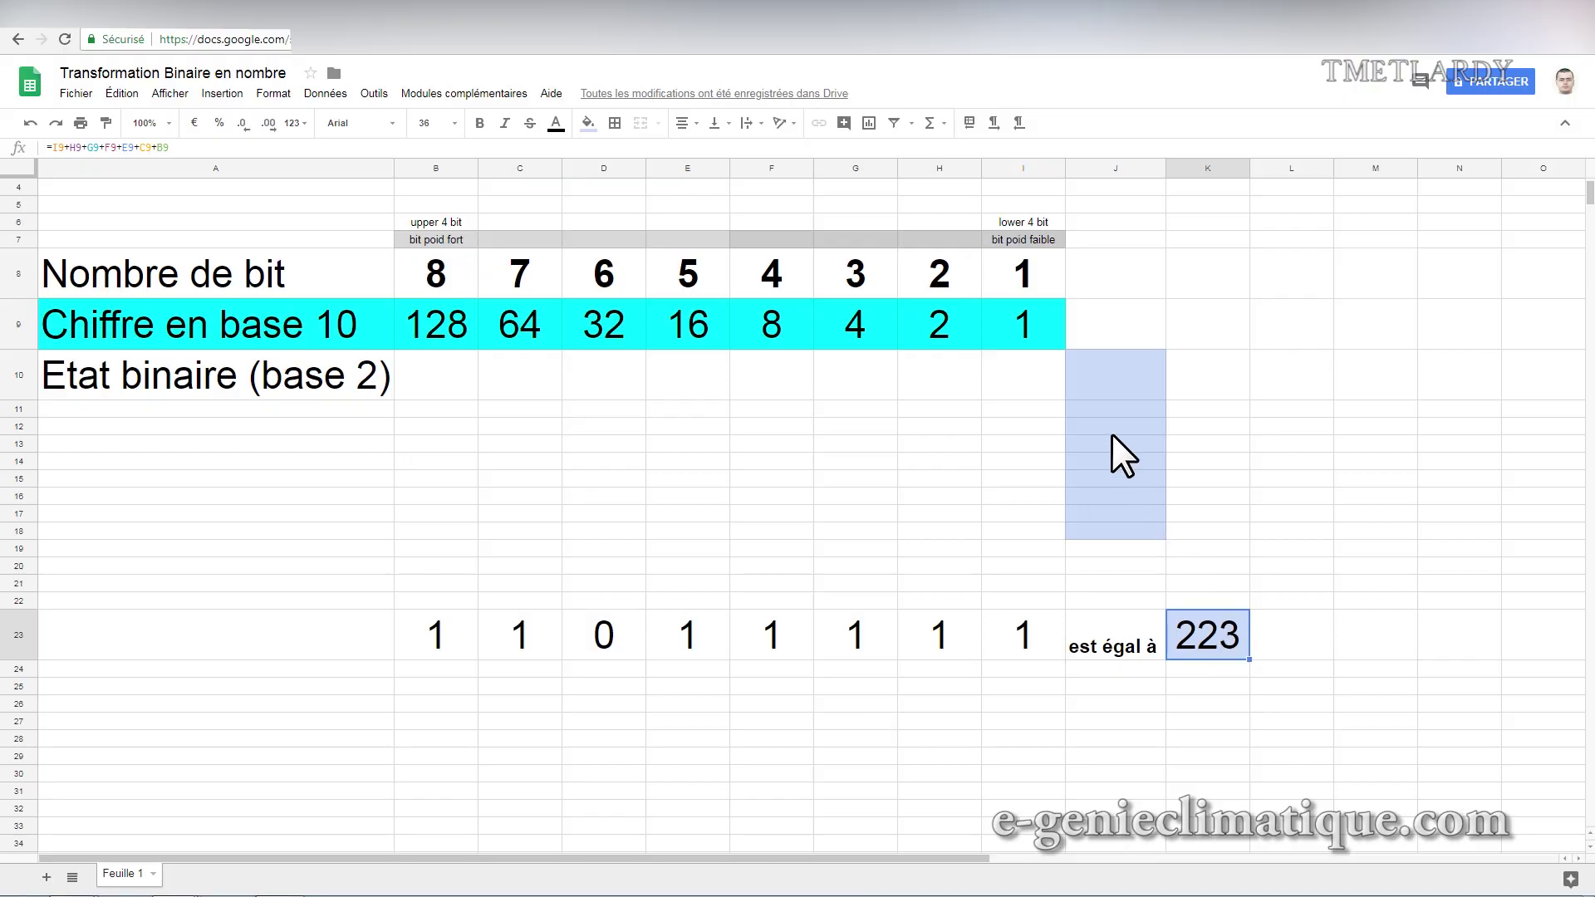
Enter binary state 0 for bit 1 in I10 and its decimal value 0 in J10.
{"action": "left_click", "coordinate": [1026, 273]}
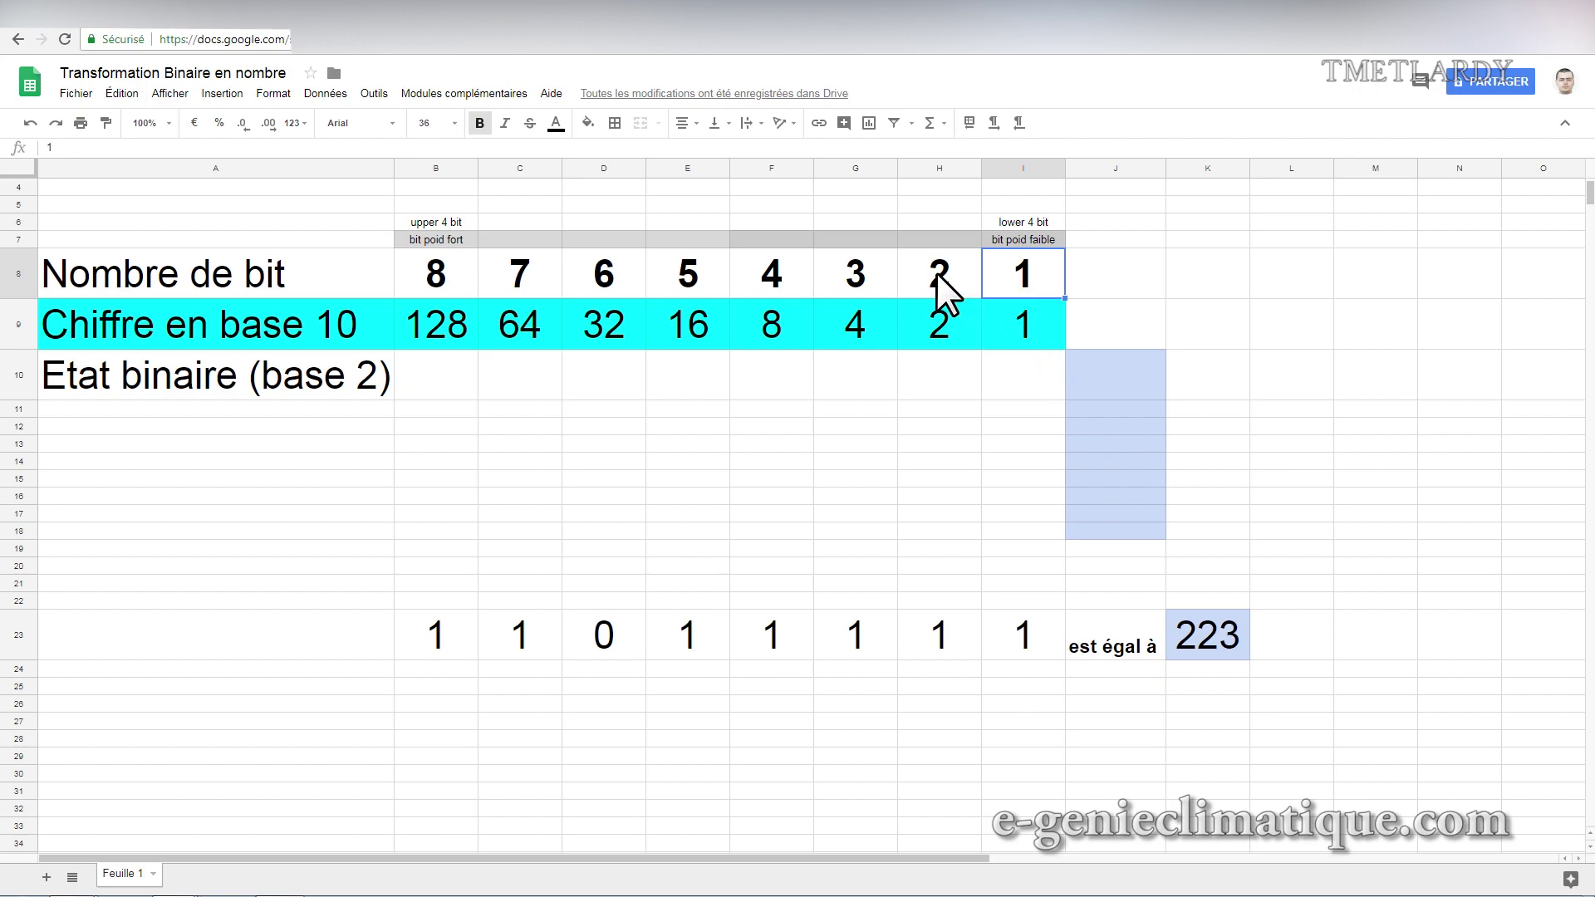
{"action": "left_click", "coordinate": [1036, 368]}
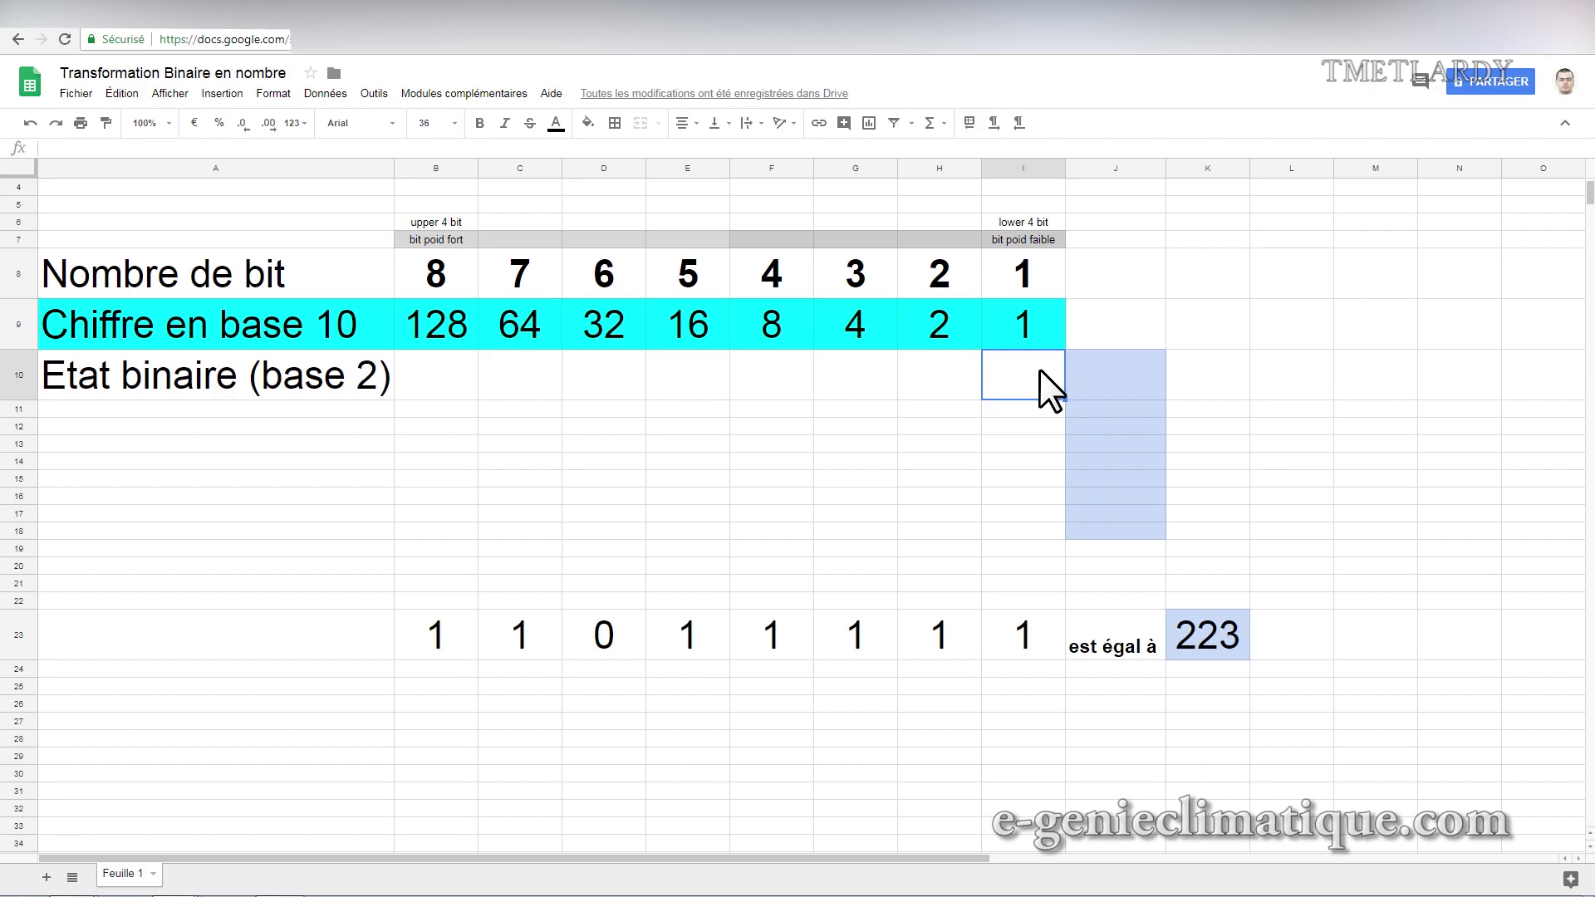
{"action": "type", "text": "0"}
{"action": "left_click", "coordinate": [1108, 372]}
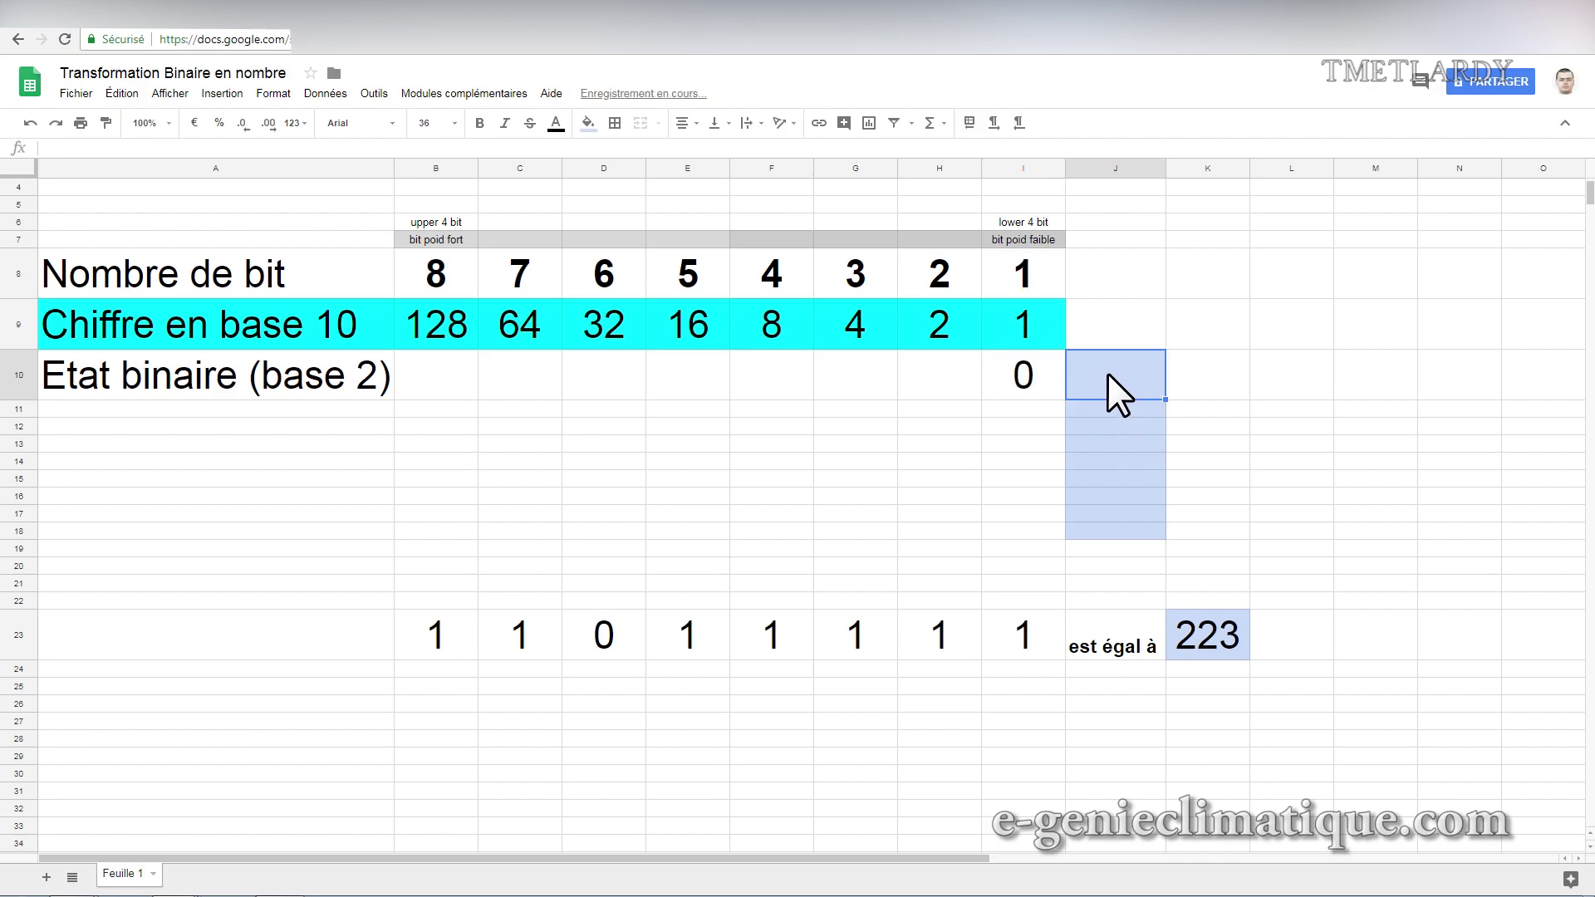
{"action": "type", "text": "0"}
{"action": "key", "text": "Return"}
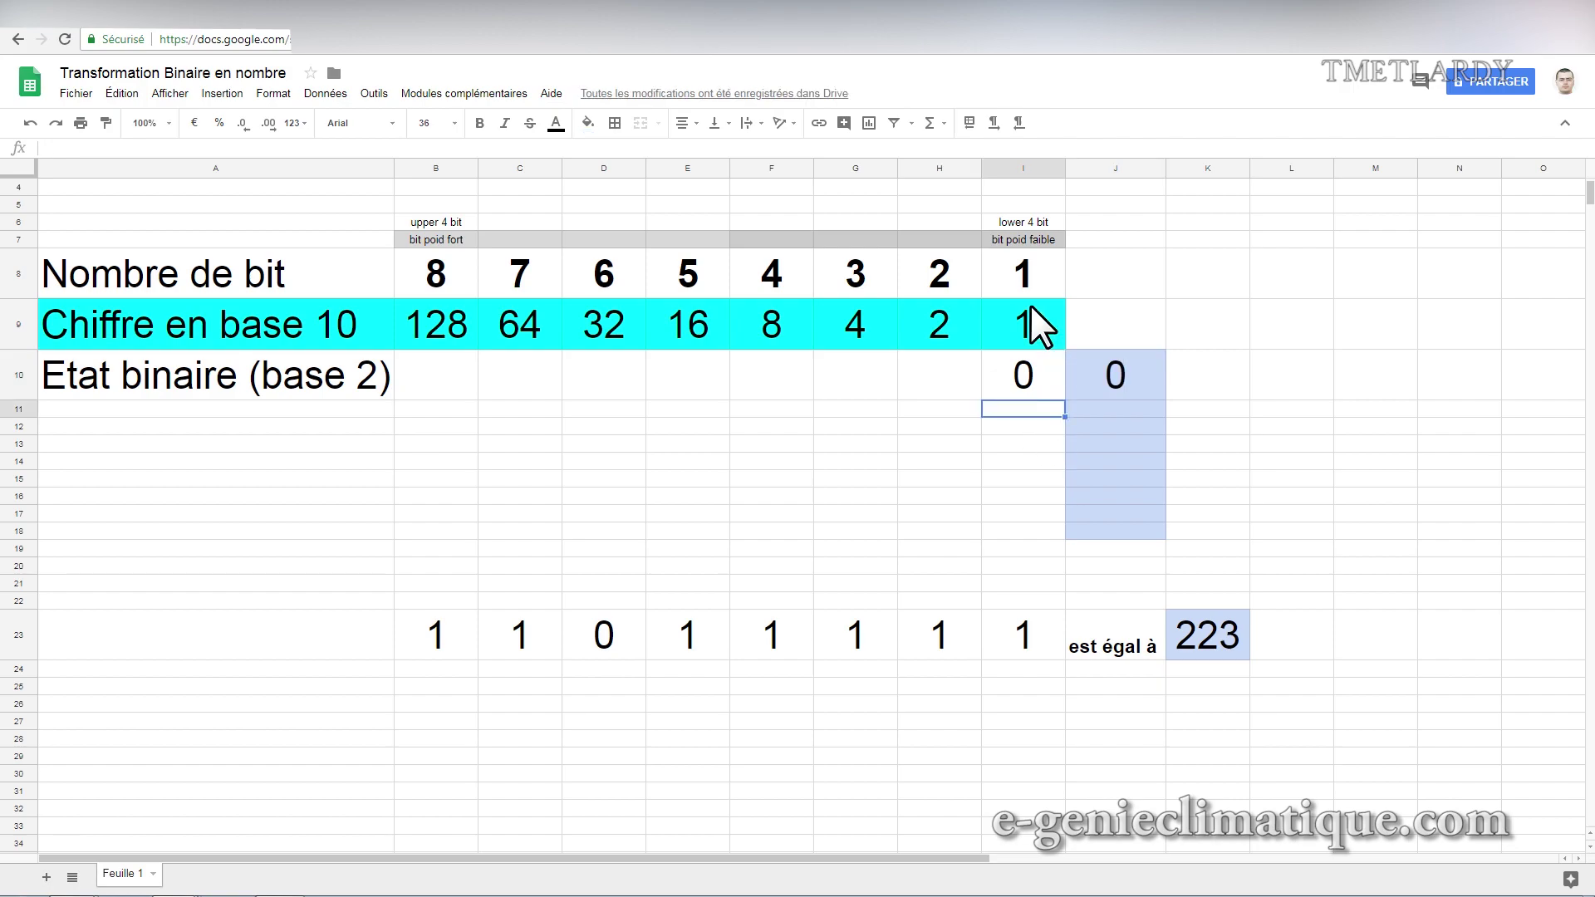
Enter binary state 1 for bit 1 in I11 and its decimal value 1 in J11.
{"action": "type", "text": "1"}
{"action": "left_click", "coordinate": [1105, 409]}
{"action": "type", "text": "1"}
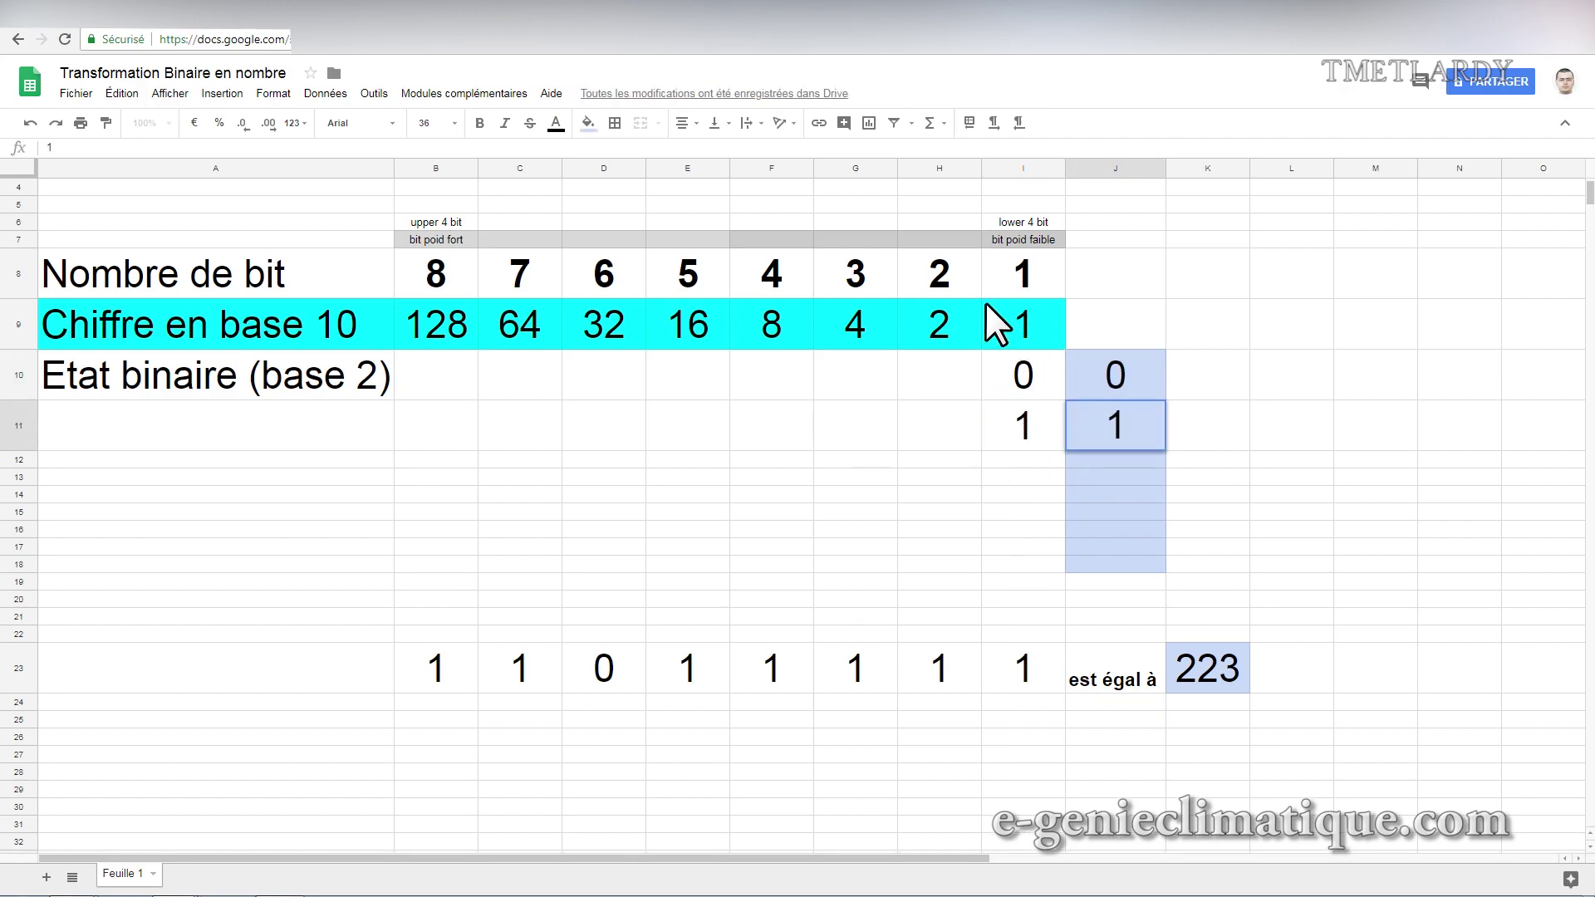
Enter the binary number 10 across H12 and I12, with its decimal value 2 in J12.
{"action": "left_click", "coordinate": [951, 460]}
{"action": "type", "text": "1"}
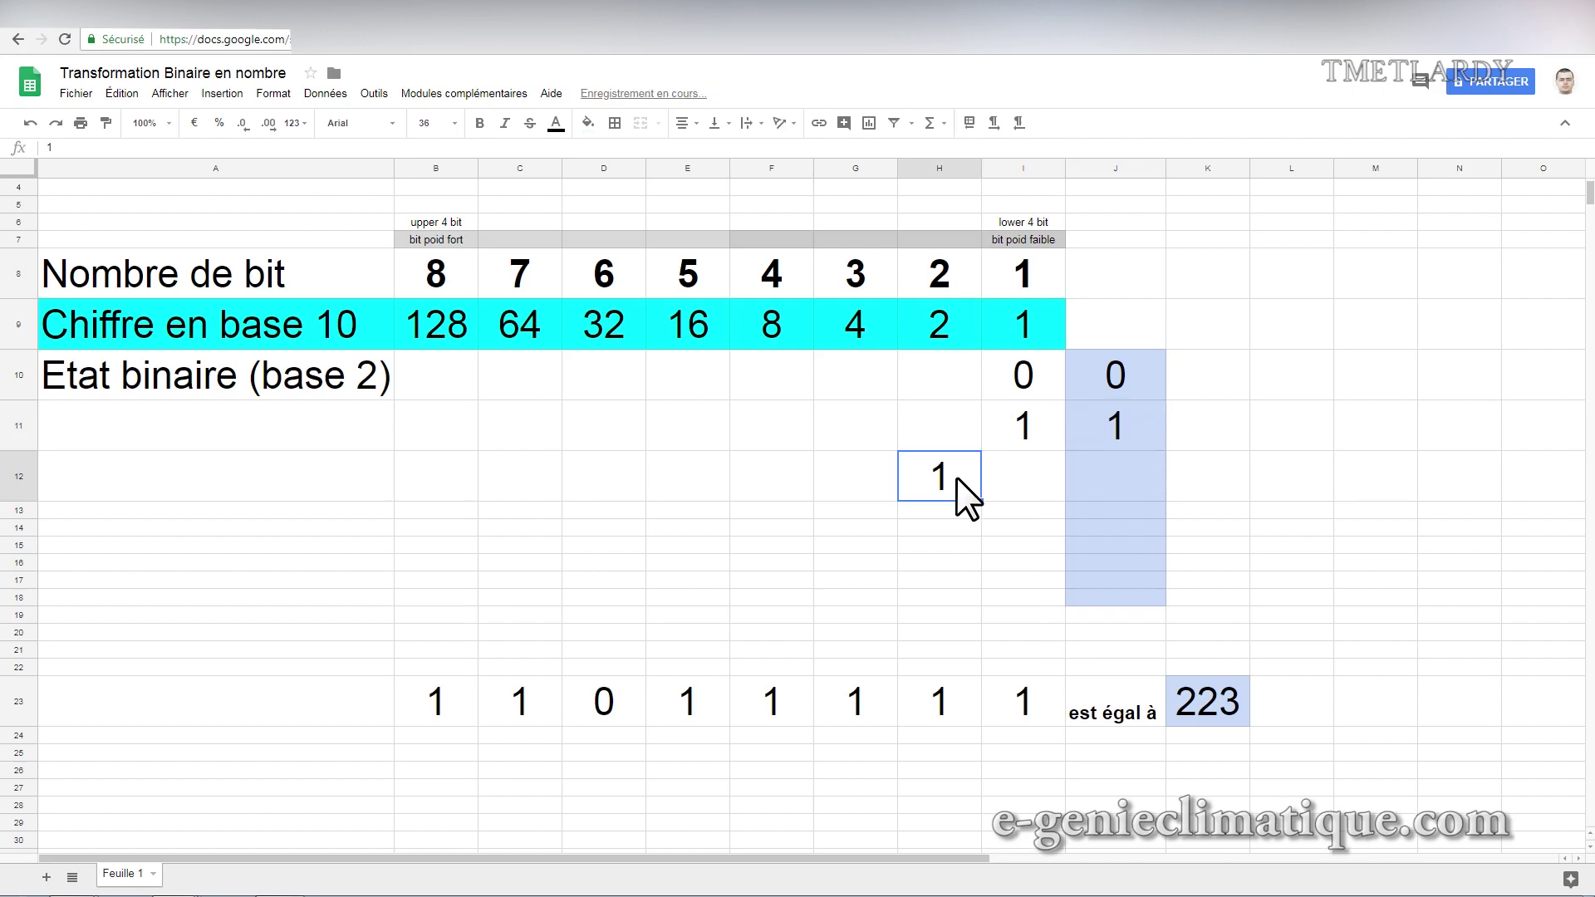
{"action": "left_click", "coordinate": [1024, 481]}
{"action": "type", "text": "0"}
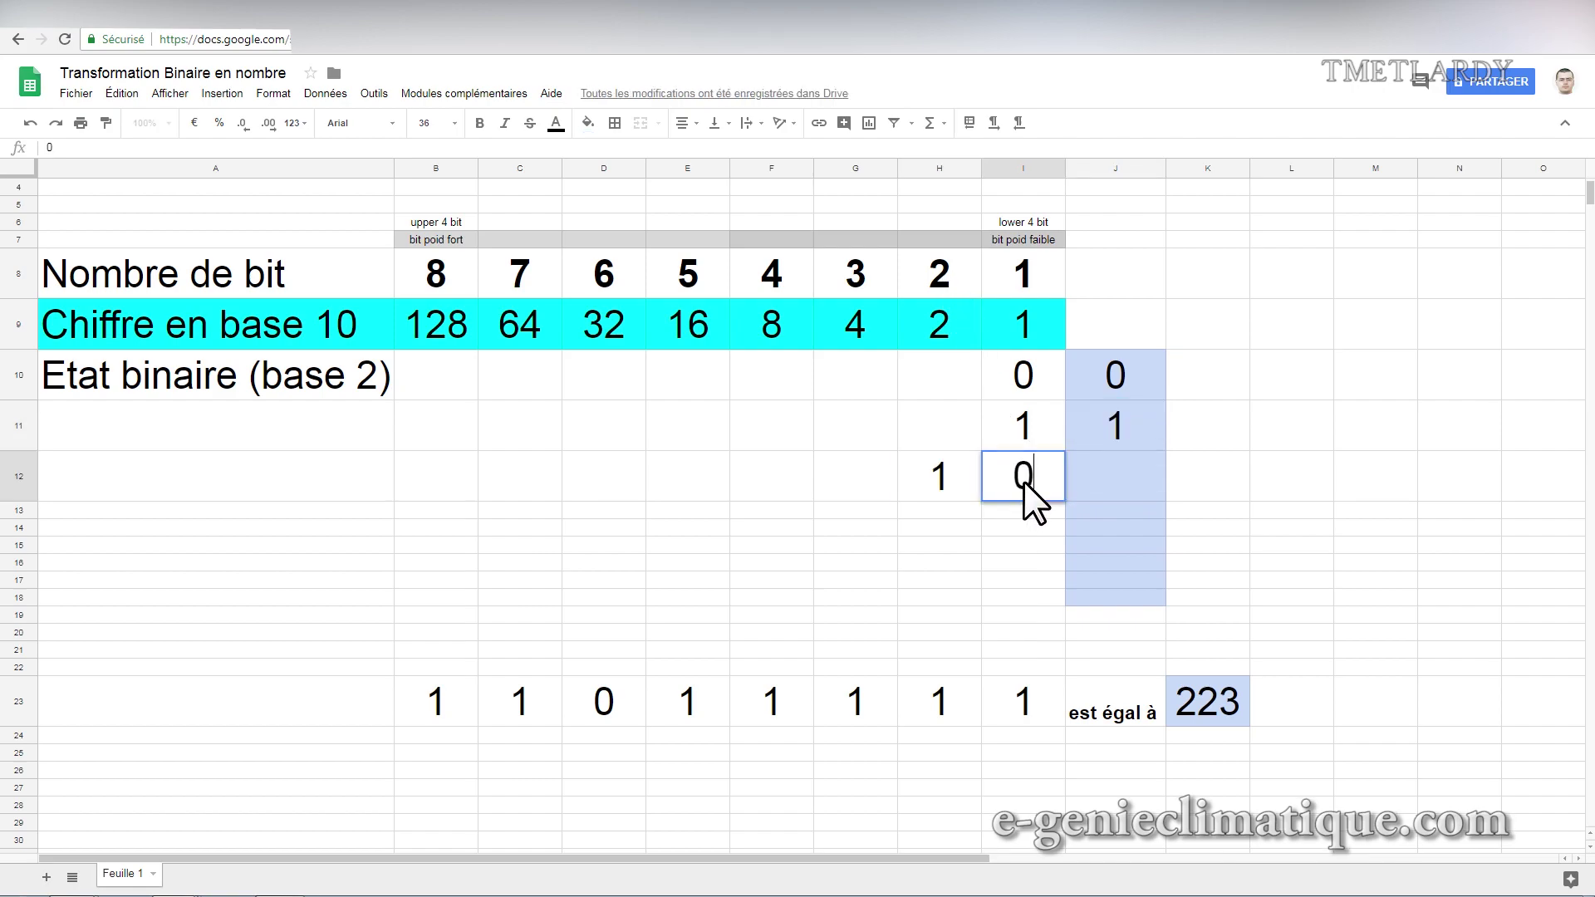
{"action": "left_click", "coordinate": [1091, 483]}
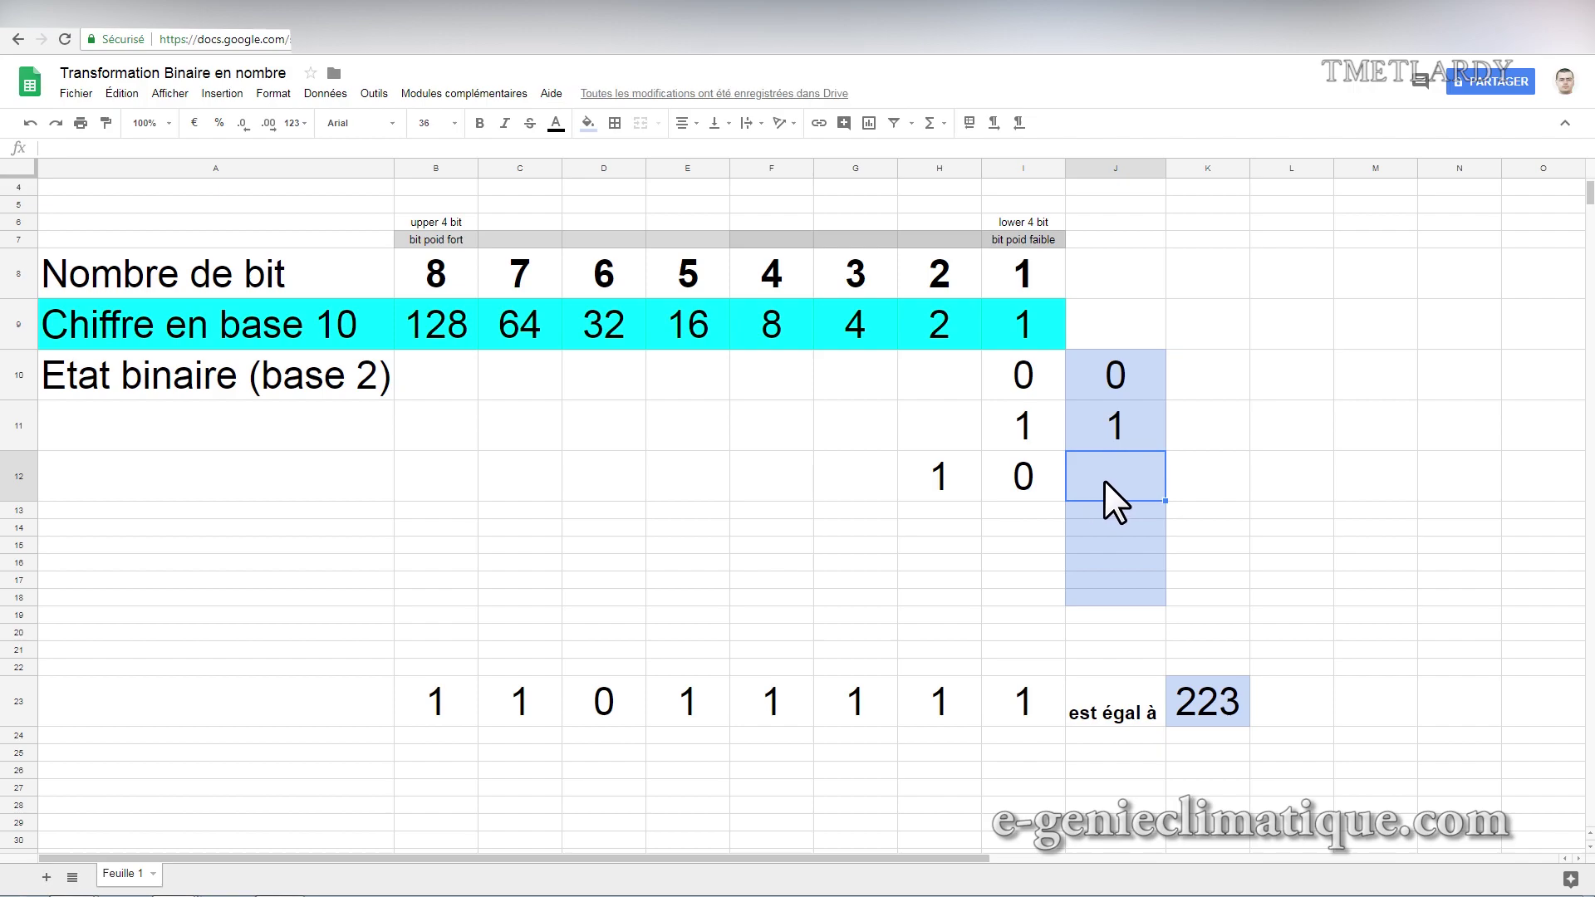
{"action": "type", "text": "2"}
Enter the binary number 11 across H13 and I13 with decimal value 3 in J13, checking the base-10 weights of bits 1 and 2.
{"action": "left_click", "coordinate": [944, 509]}
{"action": "type", "text": "1"}
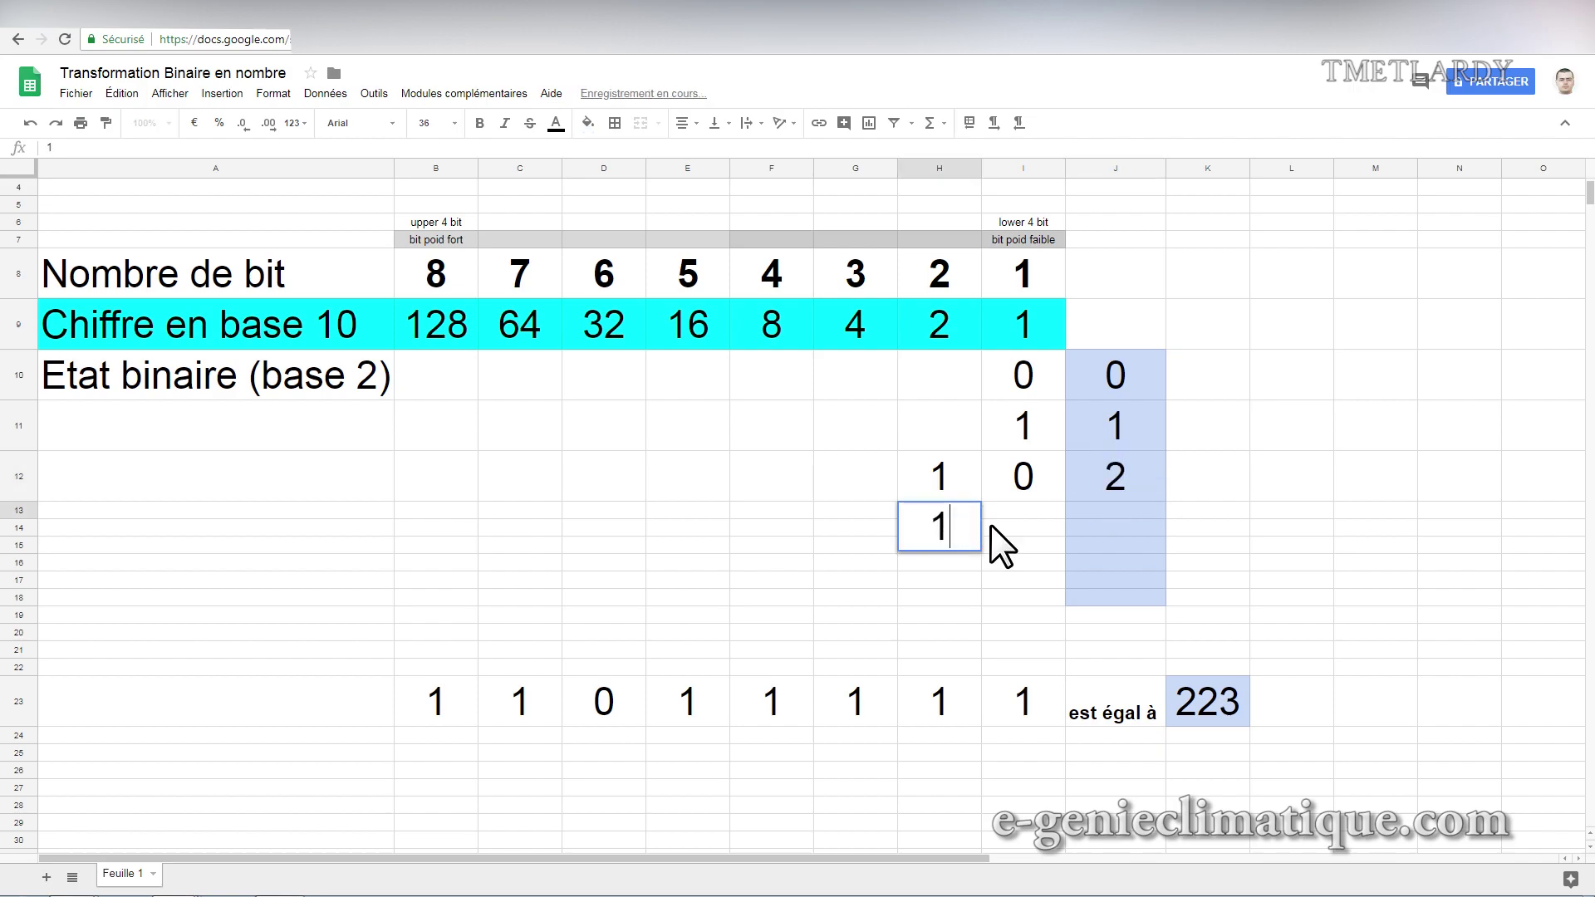
{"action": "left_click", "coordinate": [1009, 509]}
{"action": "type", "text": "1"}
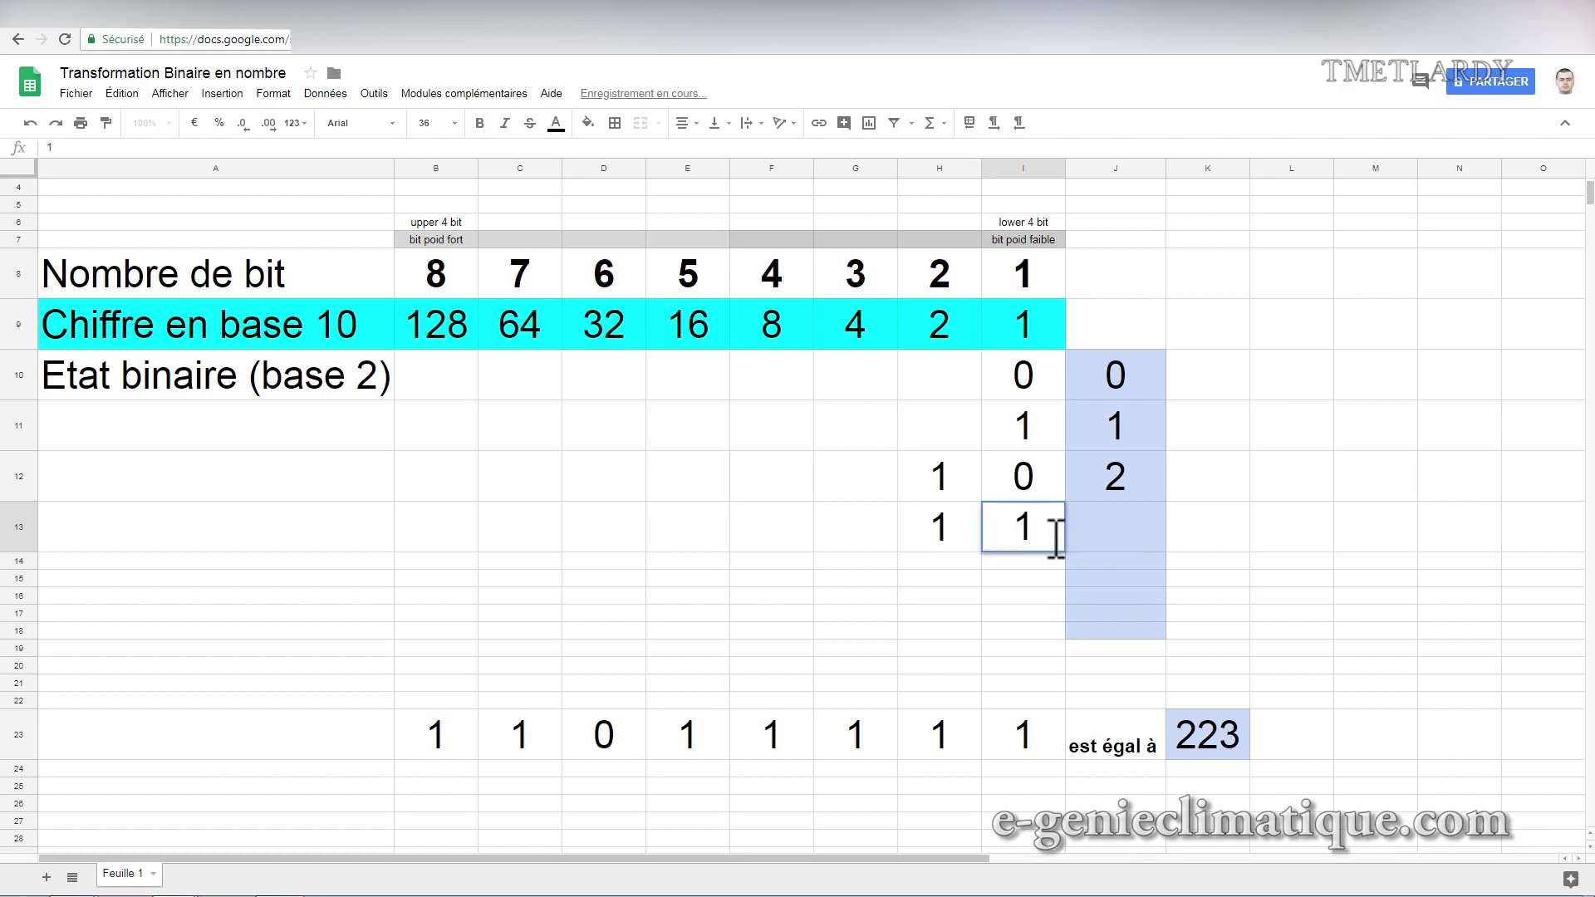
{"action": "left_click", "coordinate": [1030, 331]}
{"action": "left_click", "coordinate": [1109, 526]}
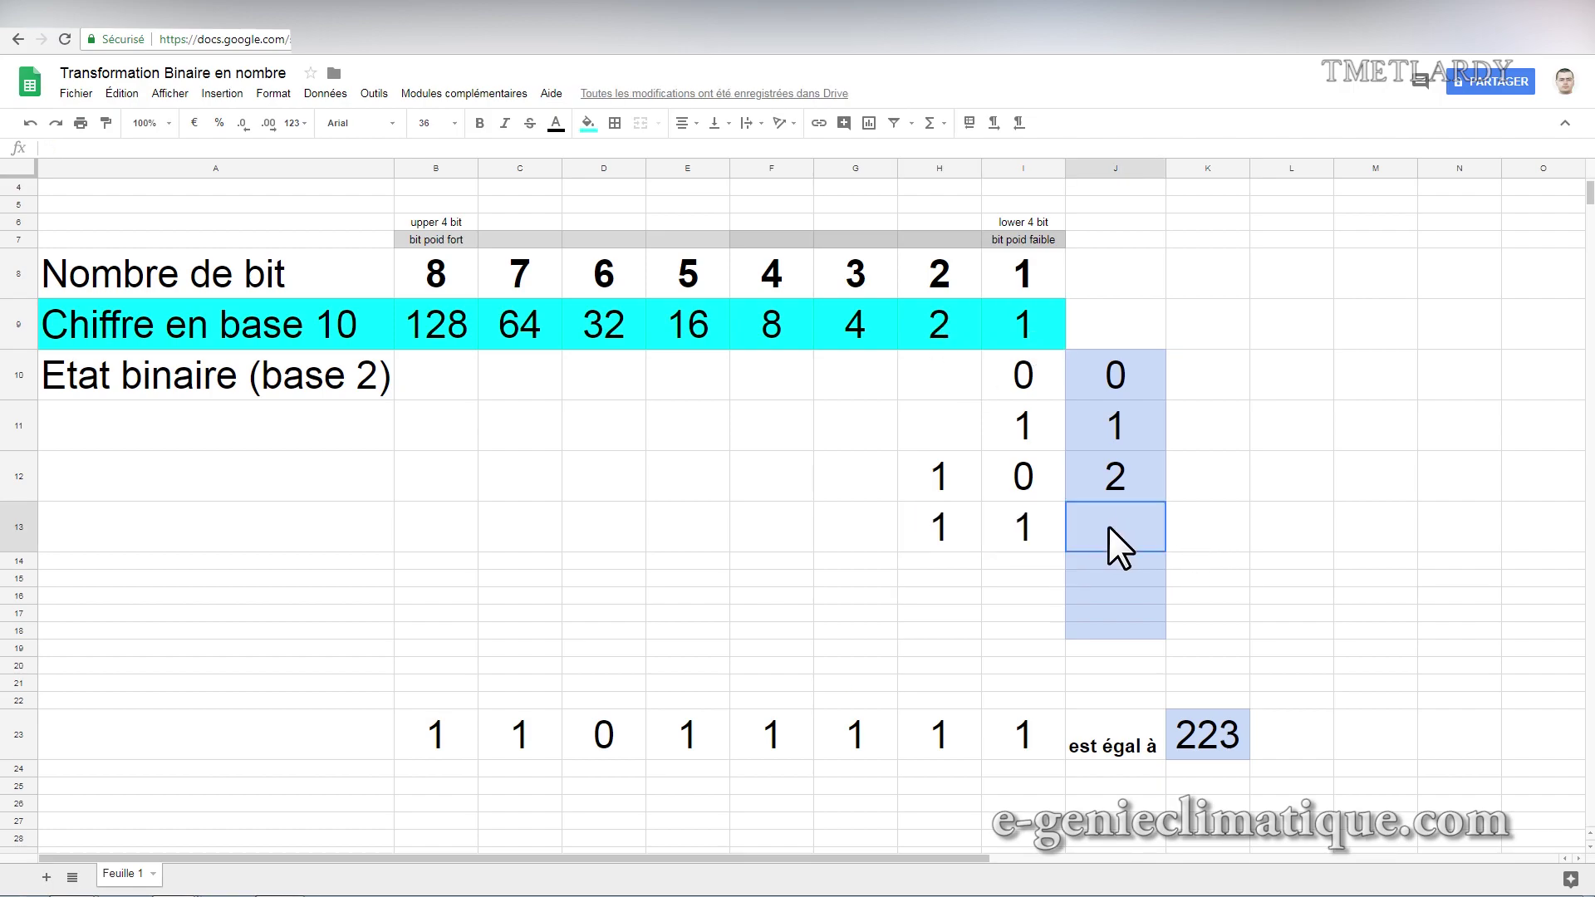
{"action": "type", "text": "3"}
{"action": "key", "text": "Return"}
{"action": "left_click", "coordinate": [1018, 328]}
{"action": "left_click", "coordinate": [964, 326]}
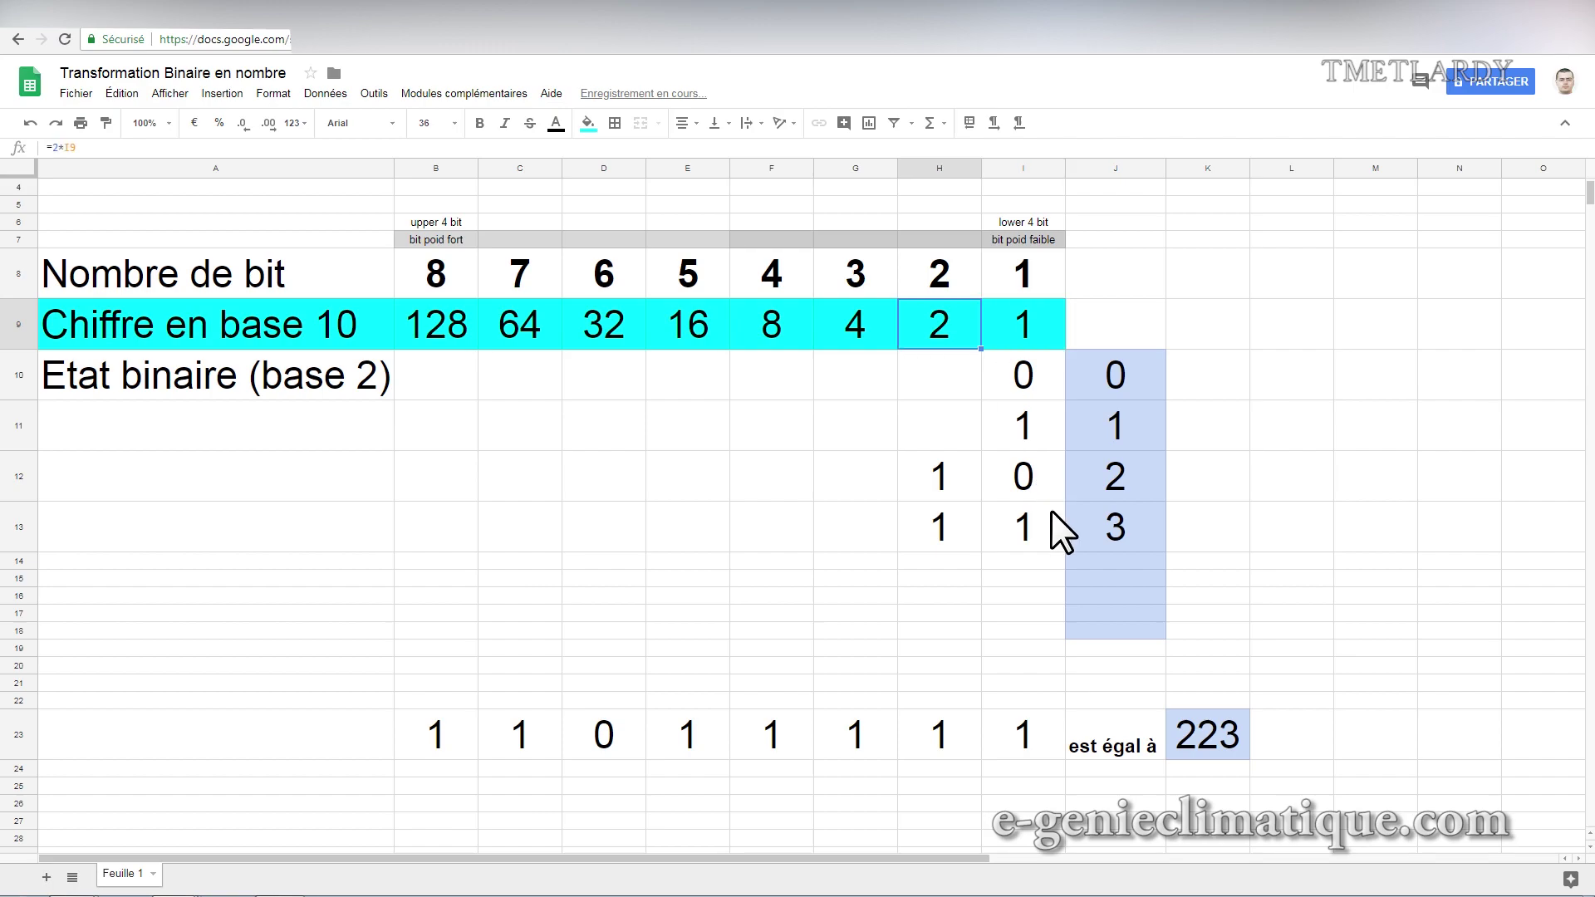
Enter the binary number 100 across G14 to I14, with its decimal value 4 in J14.
{"action": "left_click", "coordinate": [1055, 511]}
{"action": "left_click", "coordinate": [1107, 520]}
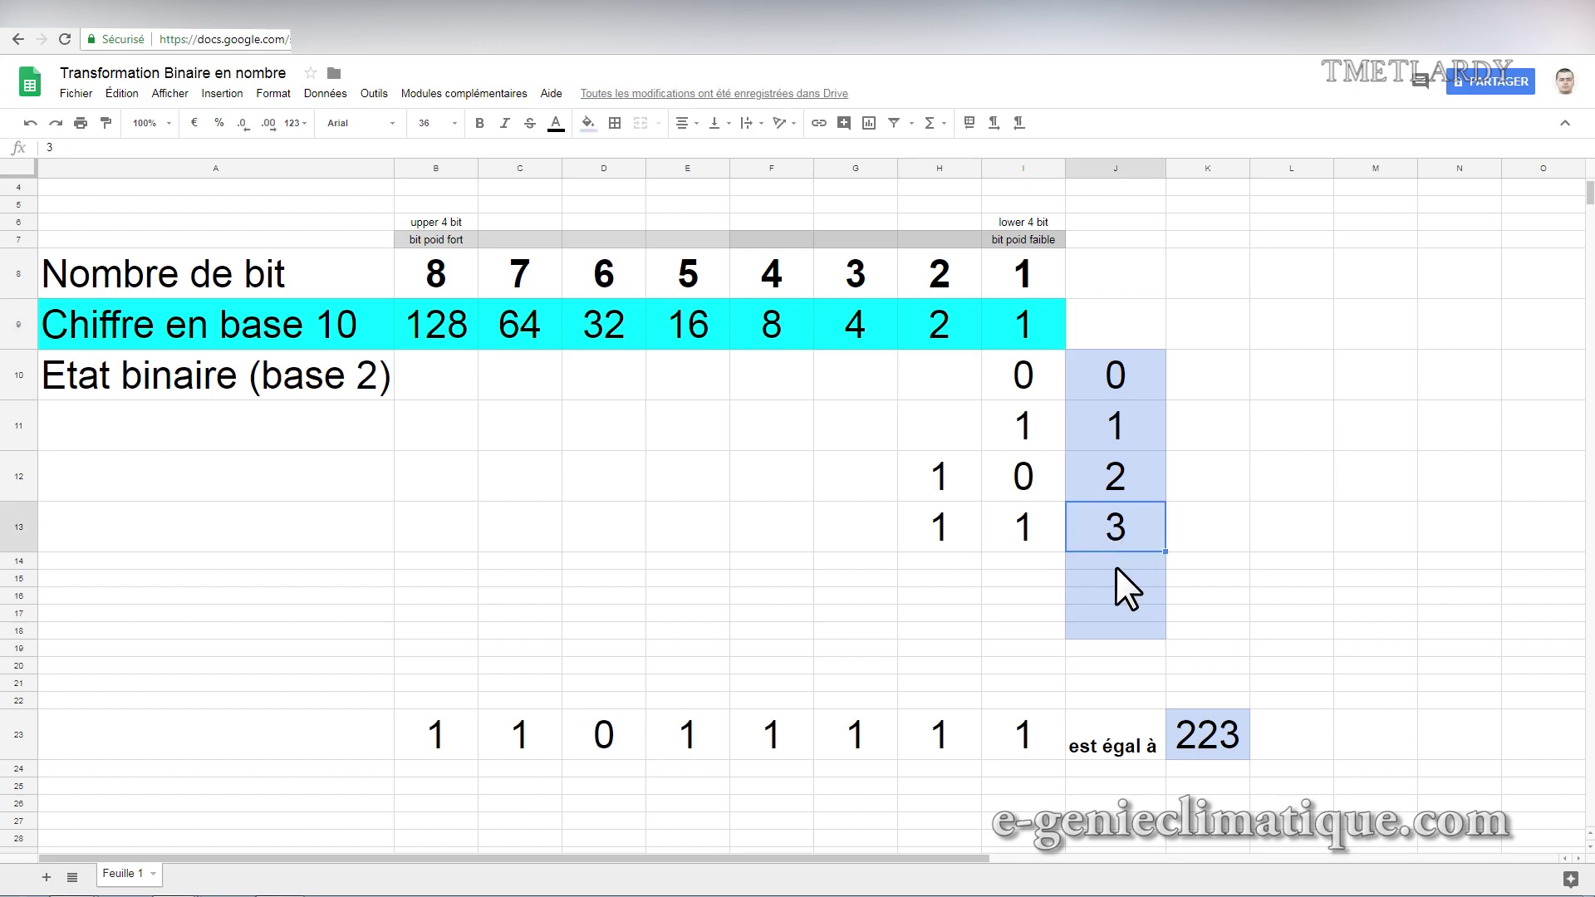
{"action": "left_click", "coordinate": [1104, 561]}
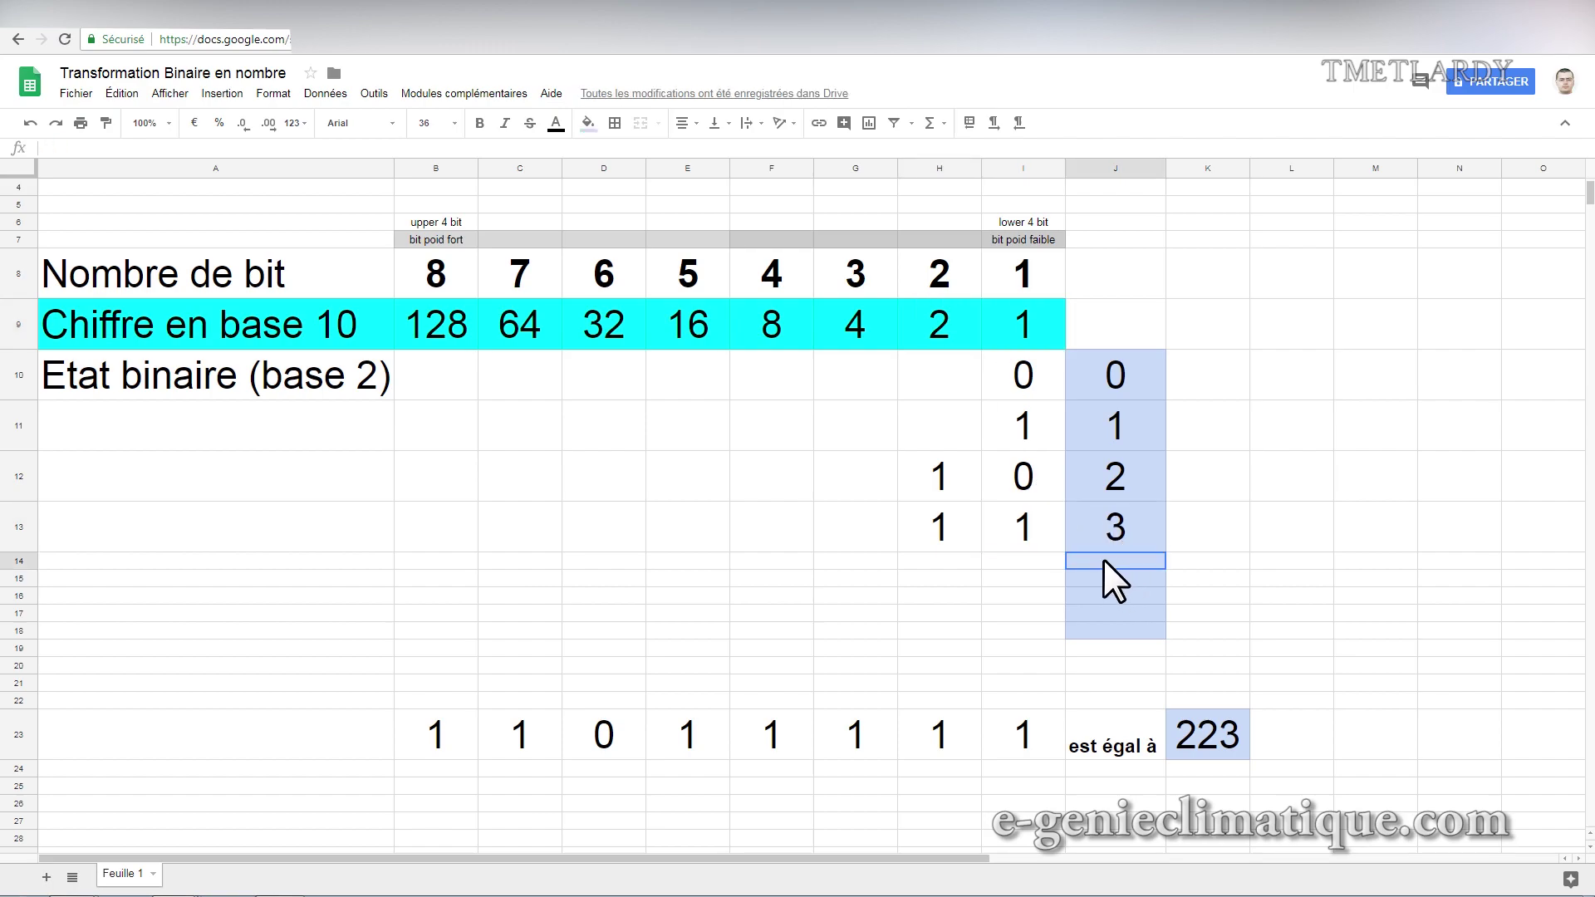
{"action": "left_click", "coordinate": [856, 272]}
{"action": "left_click", "coordinate": [870, 559]}
{"action": "type", "text": "1"}
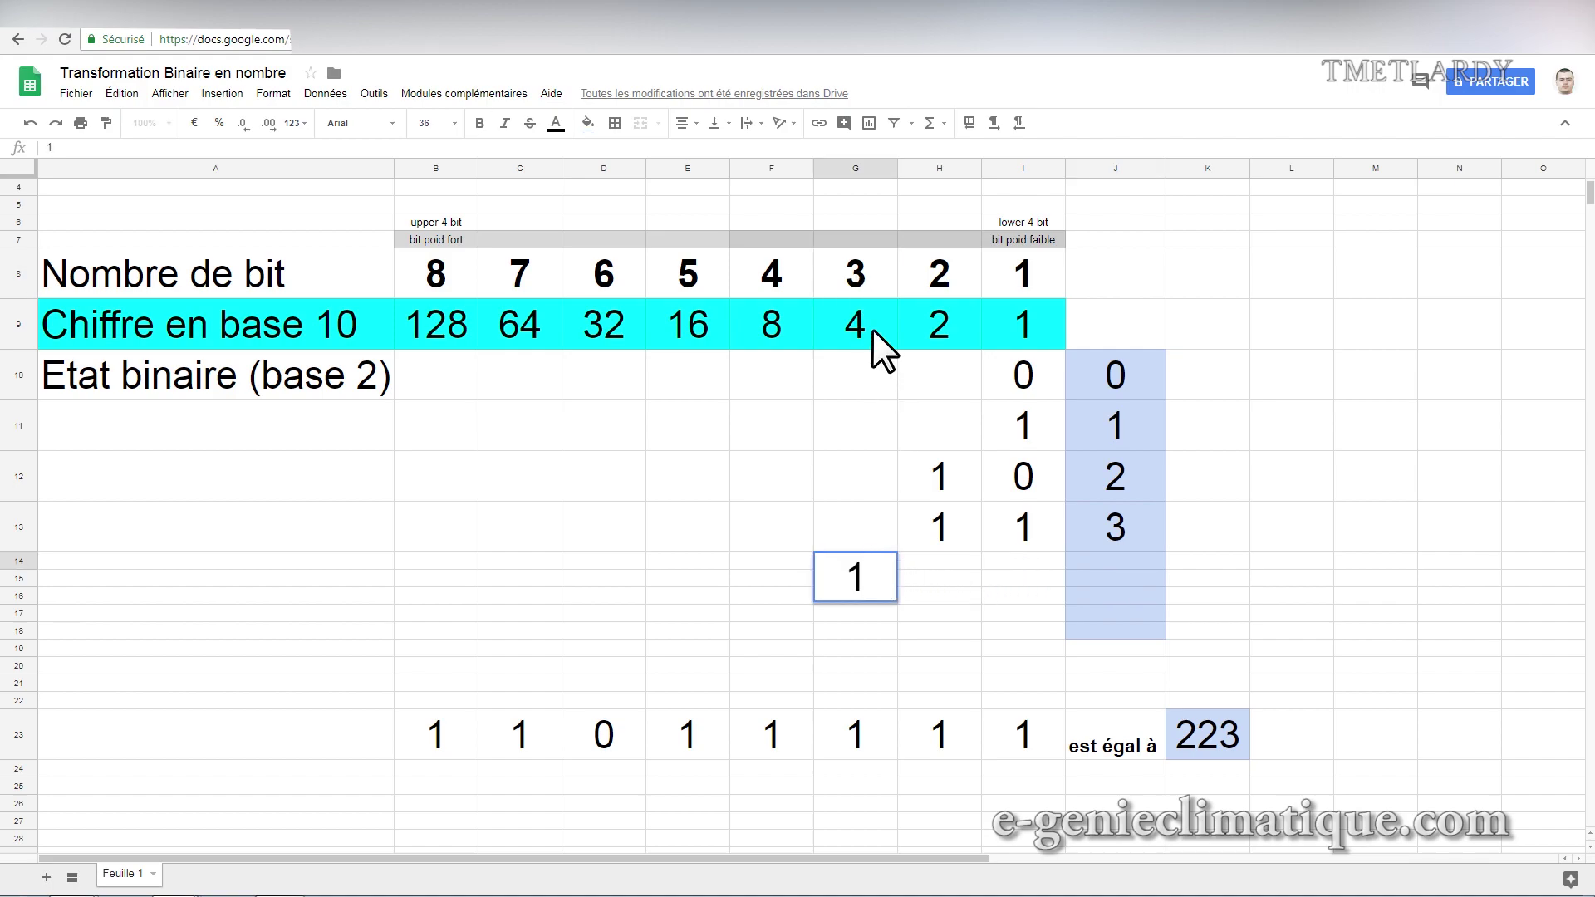
{"action": "left_click", "coordinate": [921, 567]}
{"action": "type", "text": "0"}
{"action": "left_click", "coordinate": [1014, 584]}
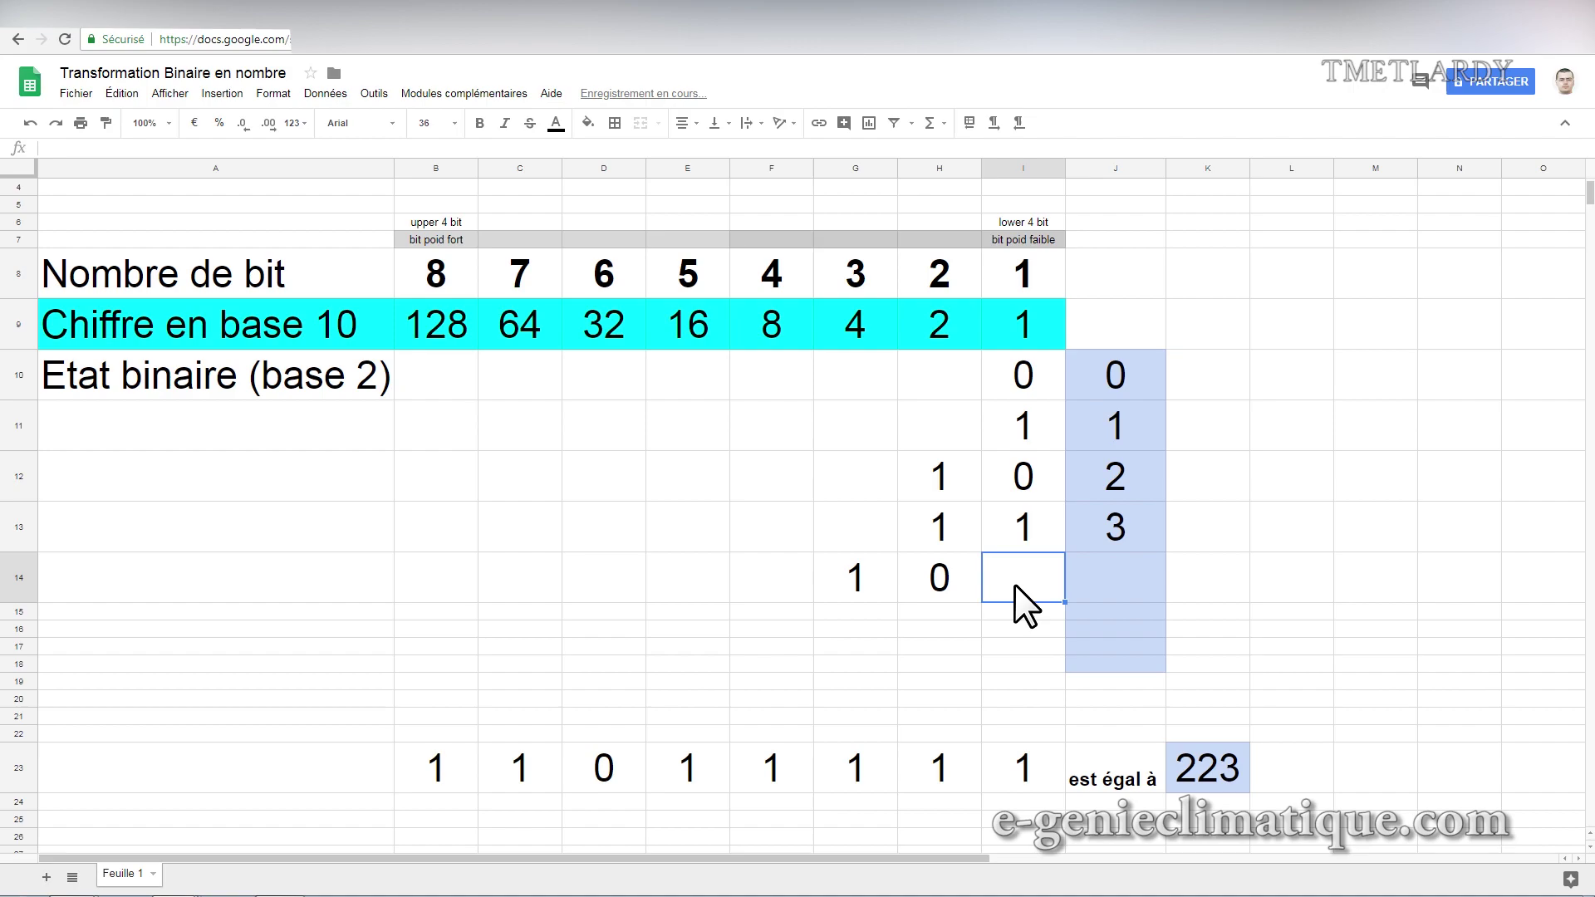
{"action": "type", "text": "0"}
{"action": "left_click", "coordinate": [1094, 578]}
{"action": "type", "text": "4"}
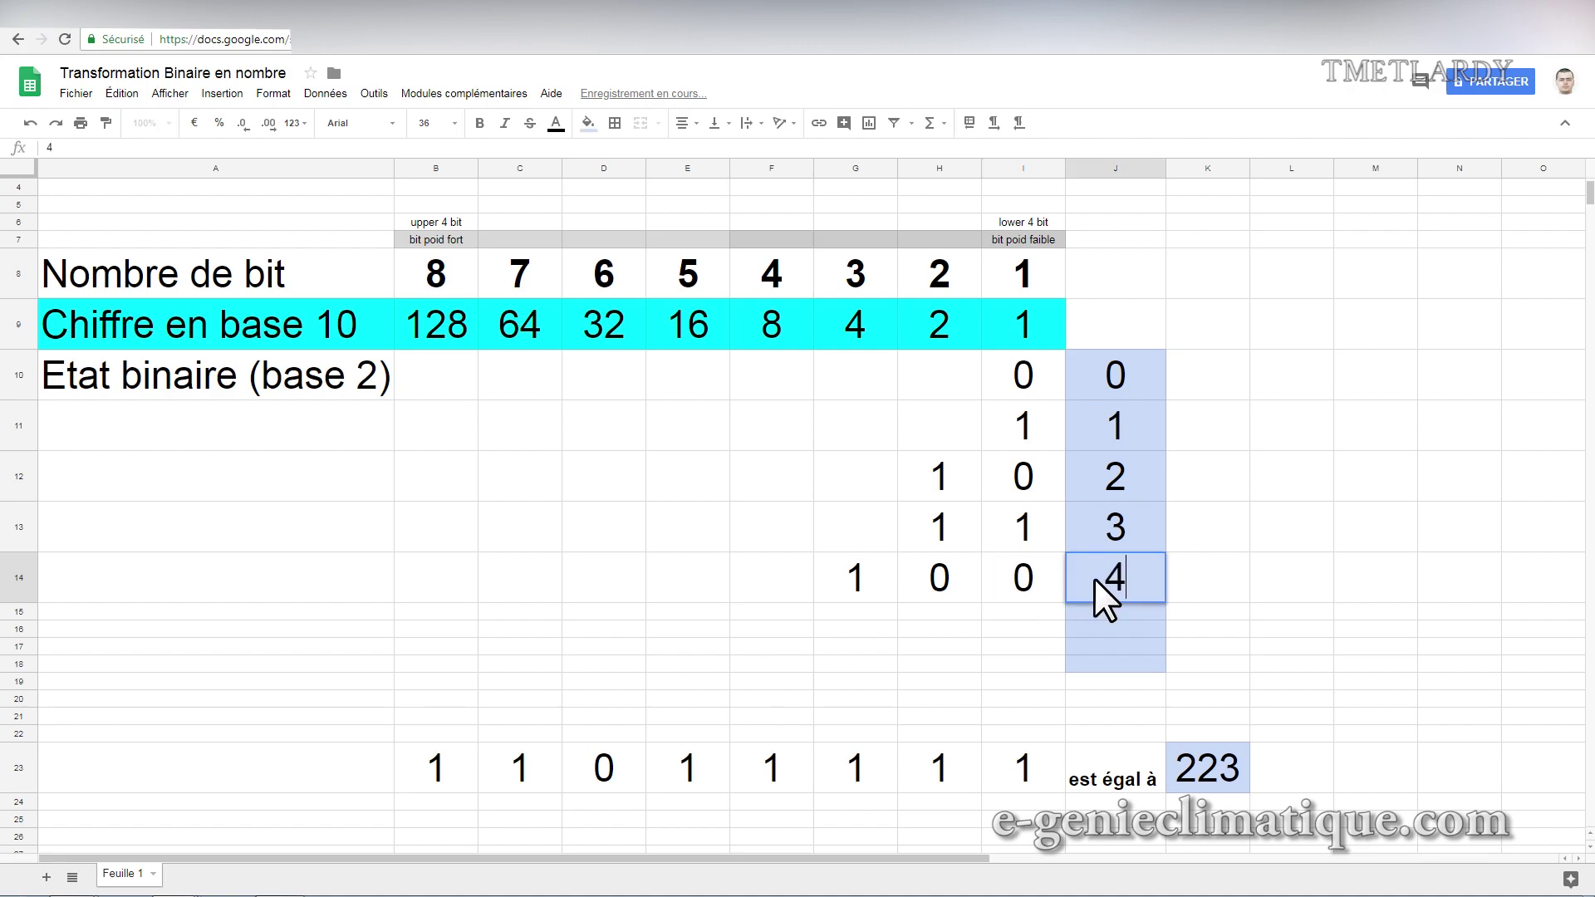
{"action": "left_click", "coordinate": [1092, 611]}
Enter the binary number 101 across G15 to I15, with its decimal value 5 in J15.
{"action": "left_click", "coordinate": [856, 612]}
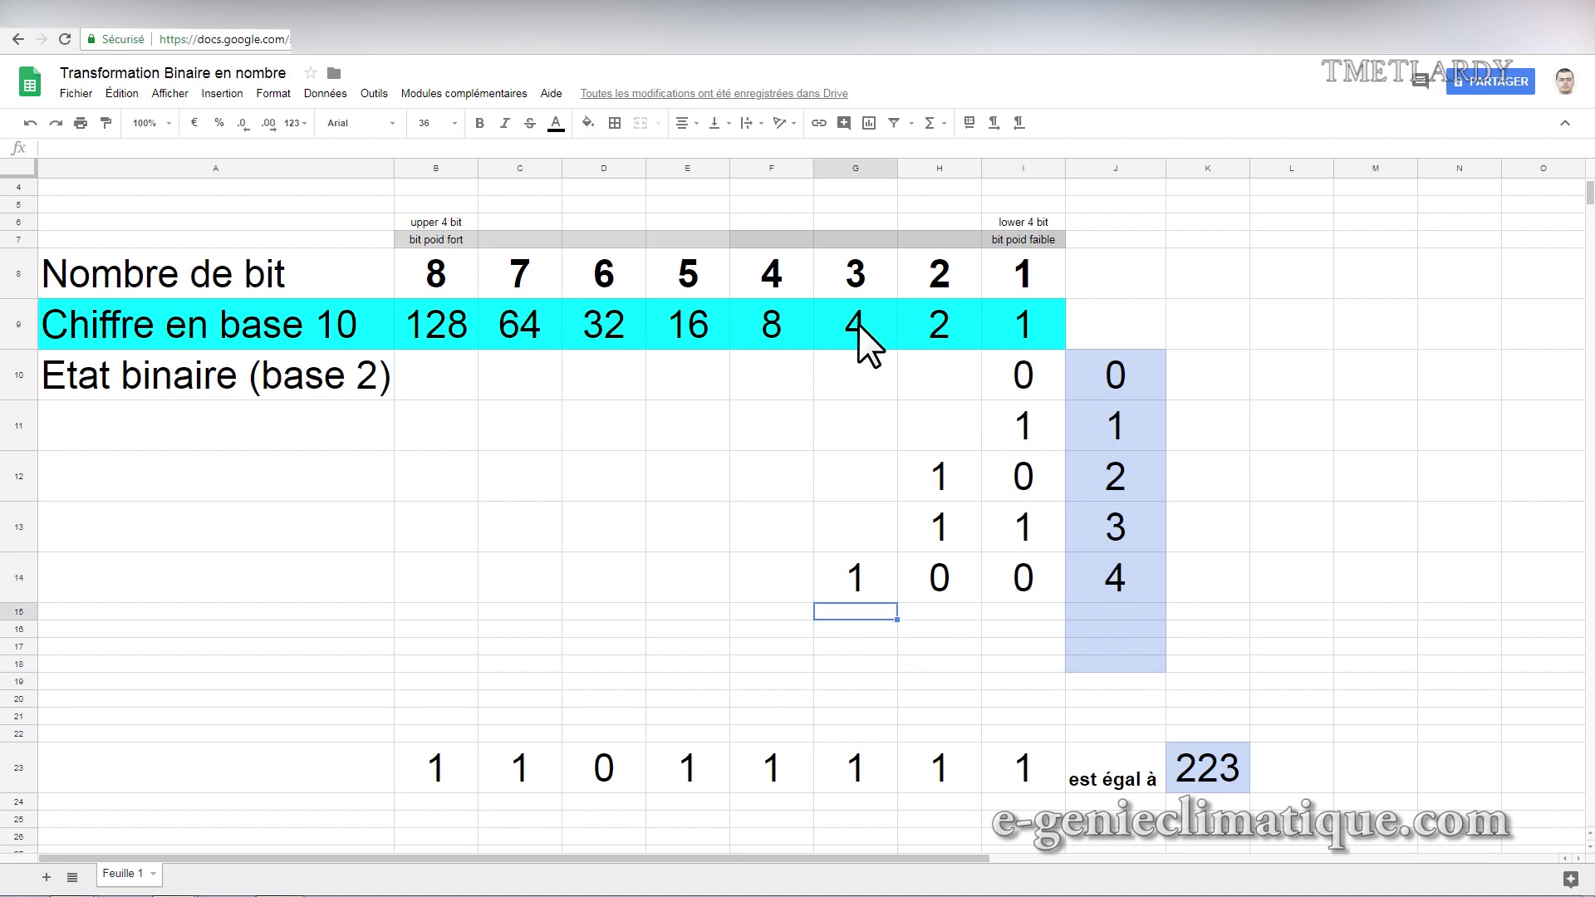
{"action": "type", "text": "1"}
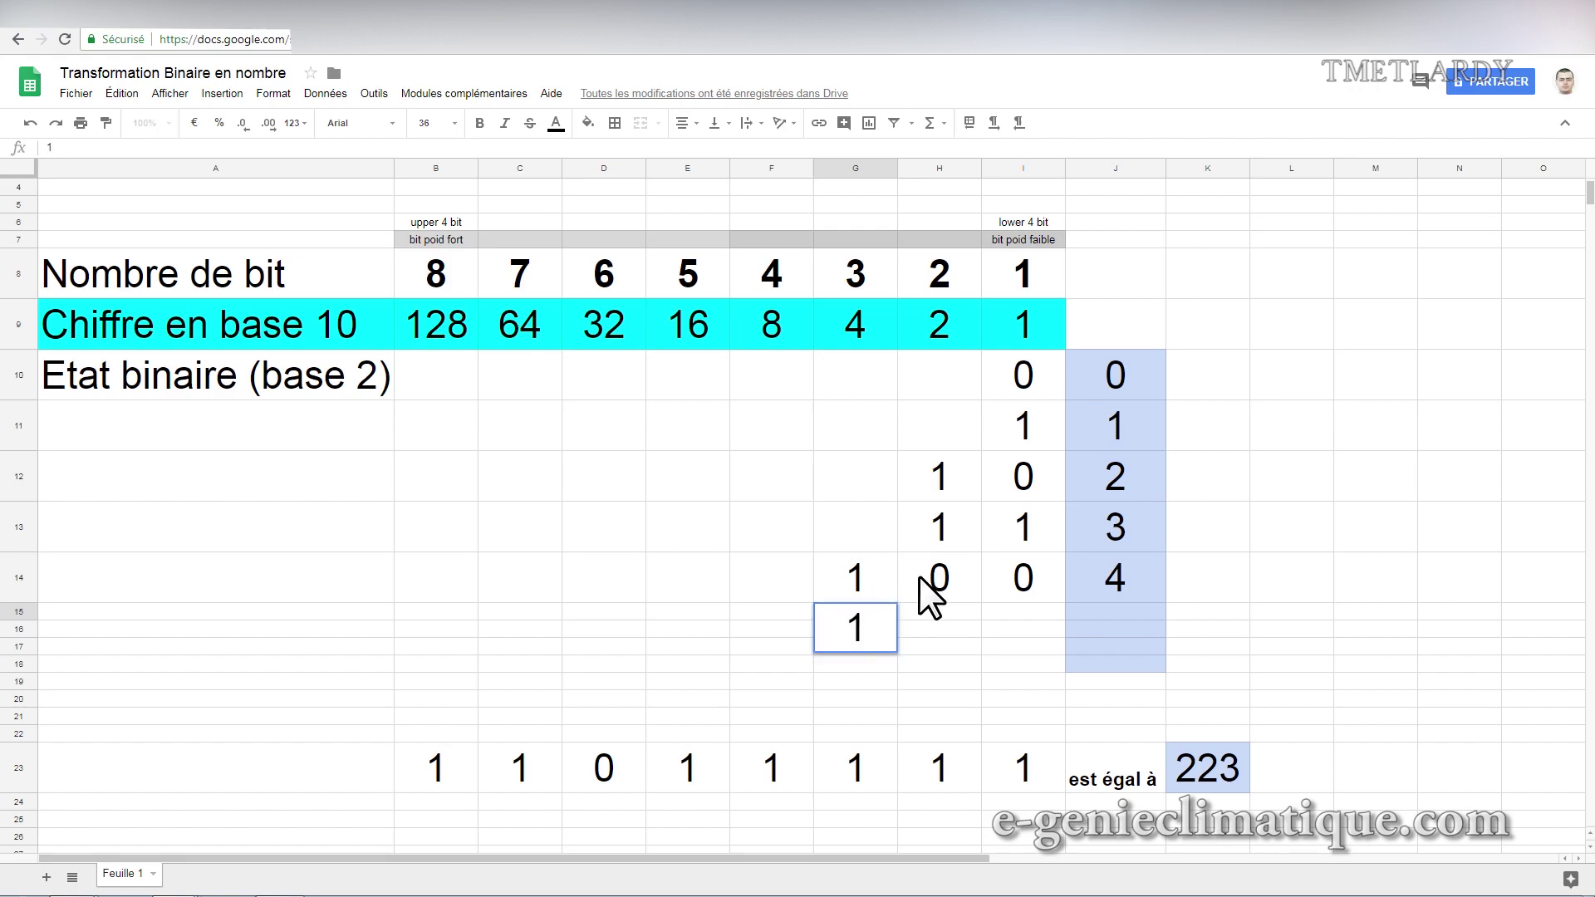
{"action": "key", "text": "Tab"}
{"action": "type", "text": "0"}
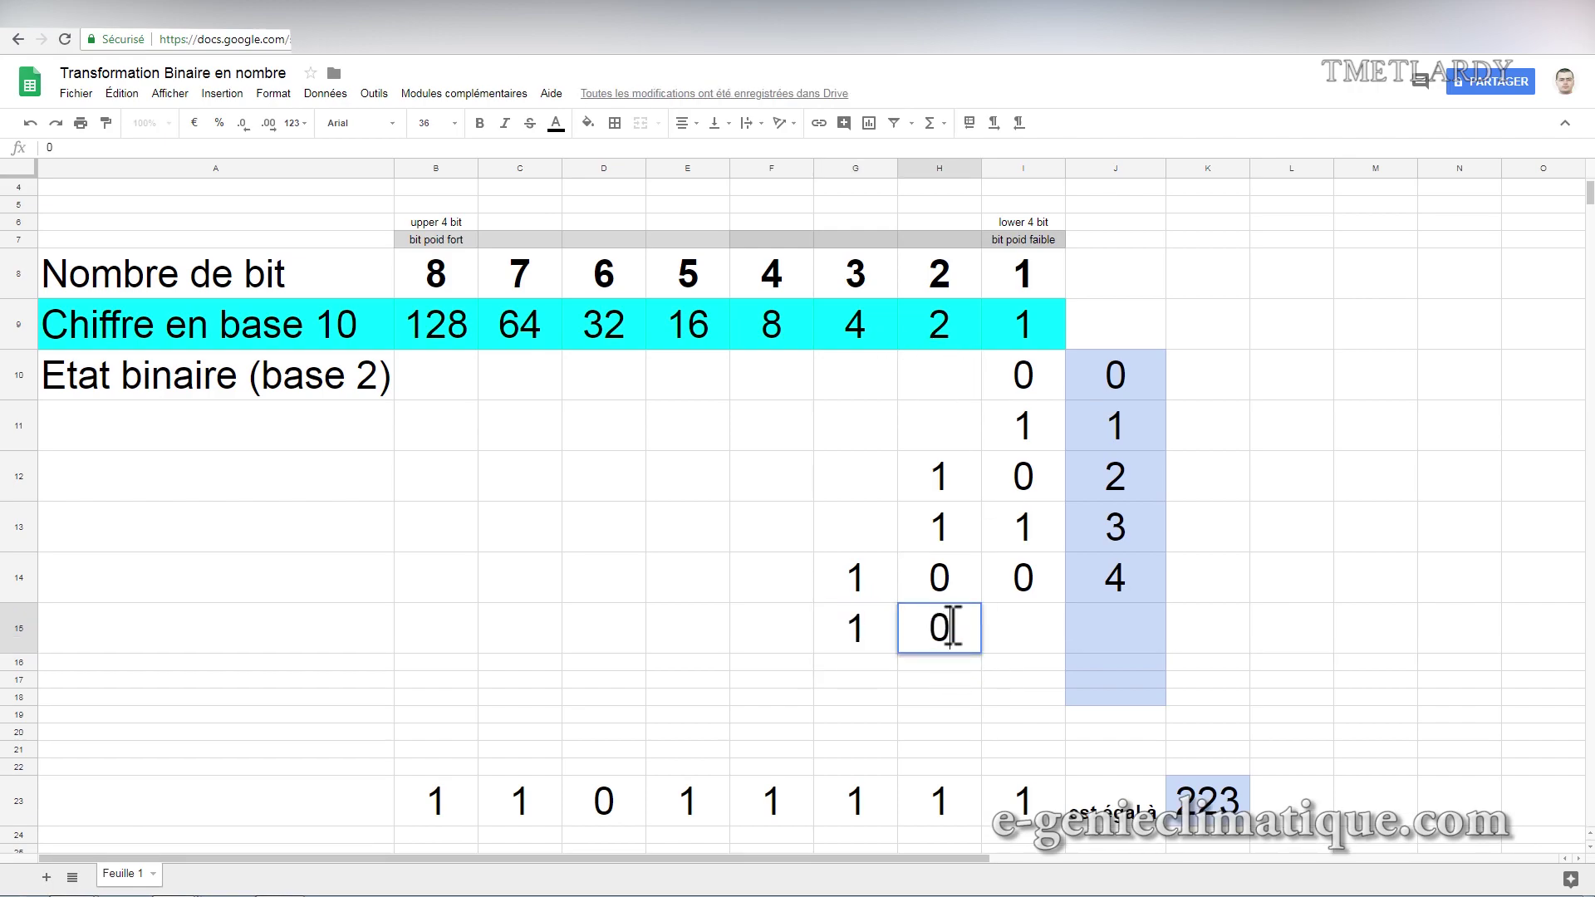
{"action": "key", "text": "Tab"}
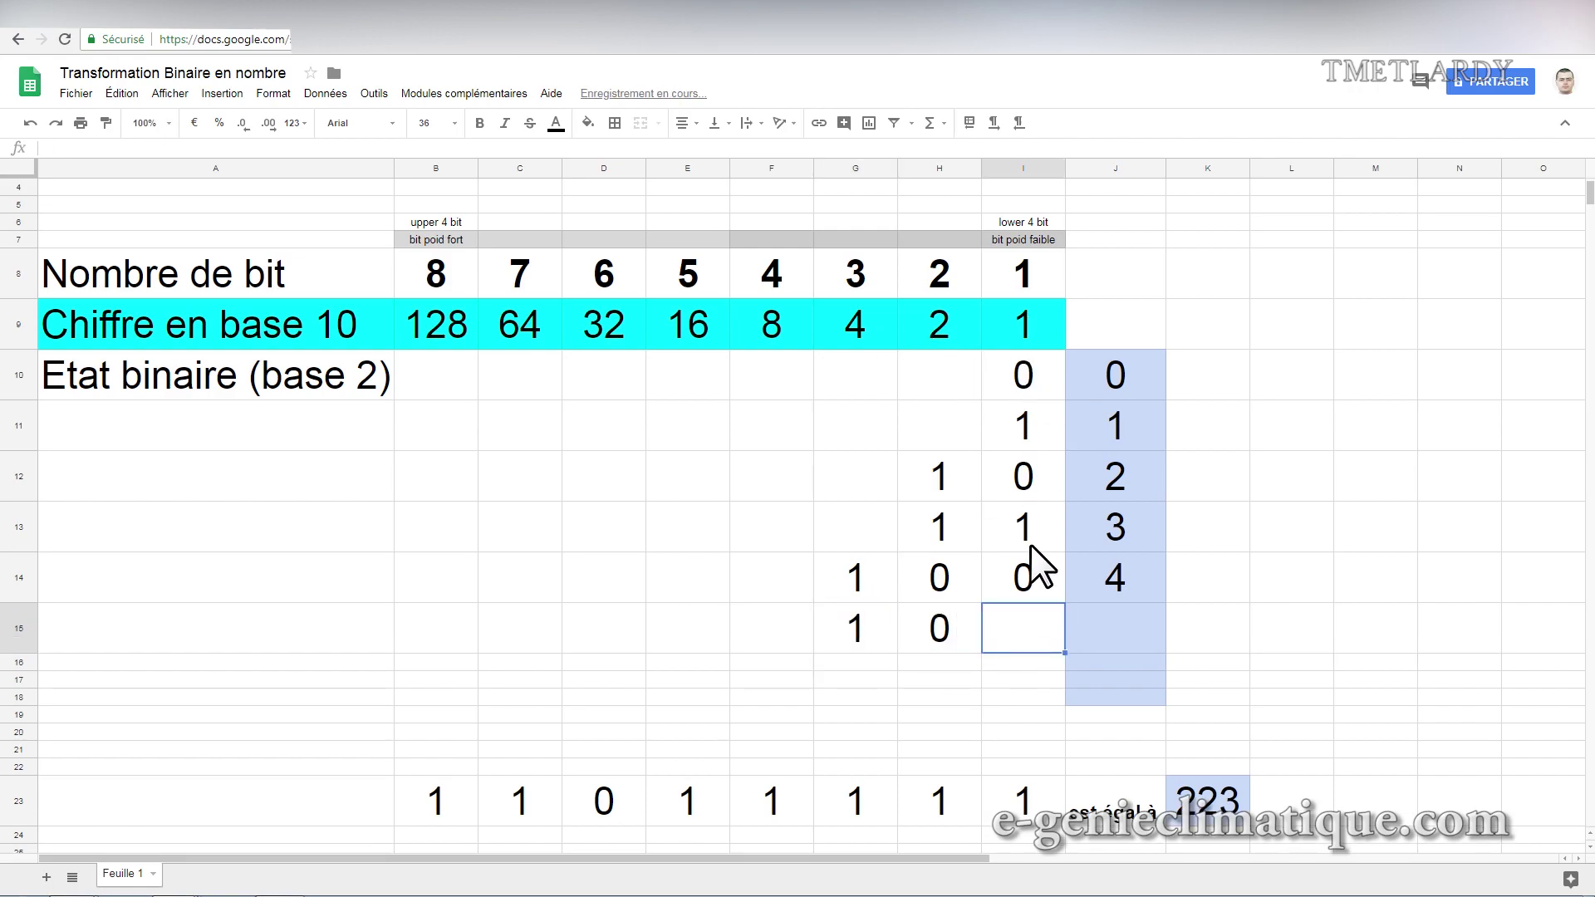
{"action": "type", "text": "1"}
{"action": "key", "text": "Tab"}
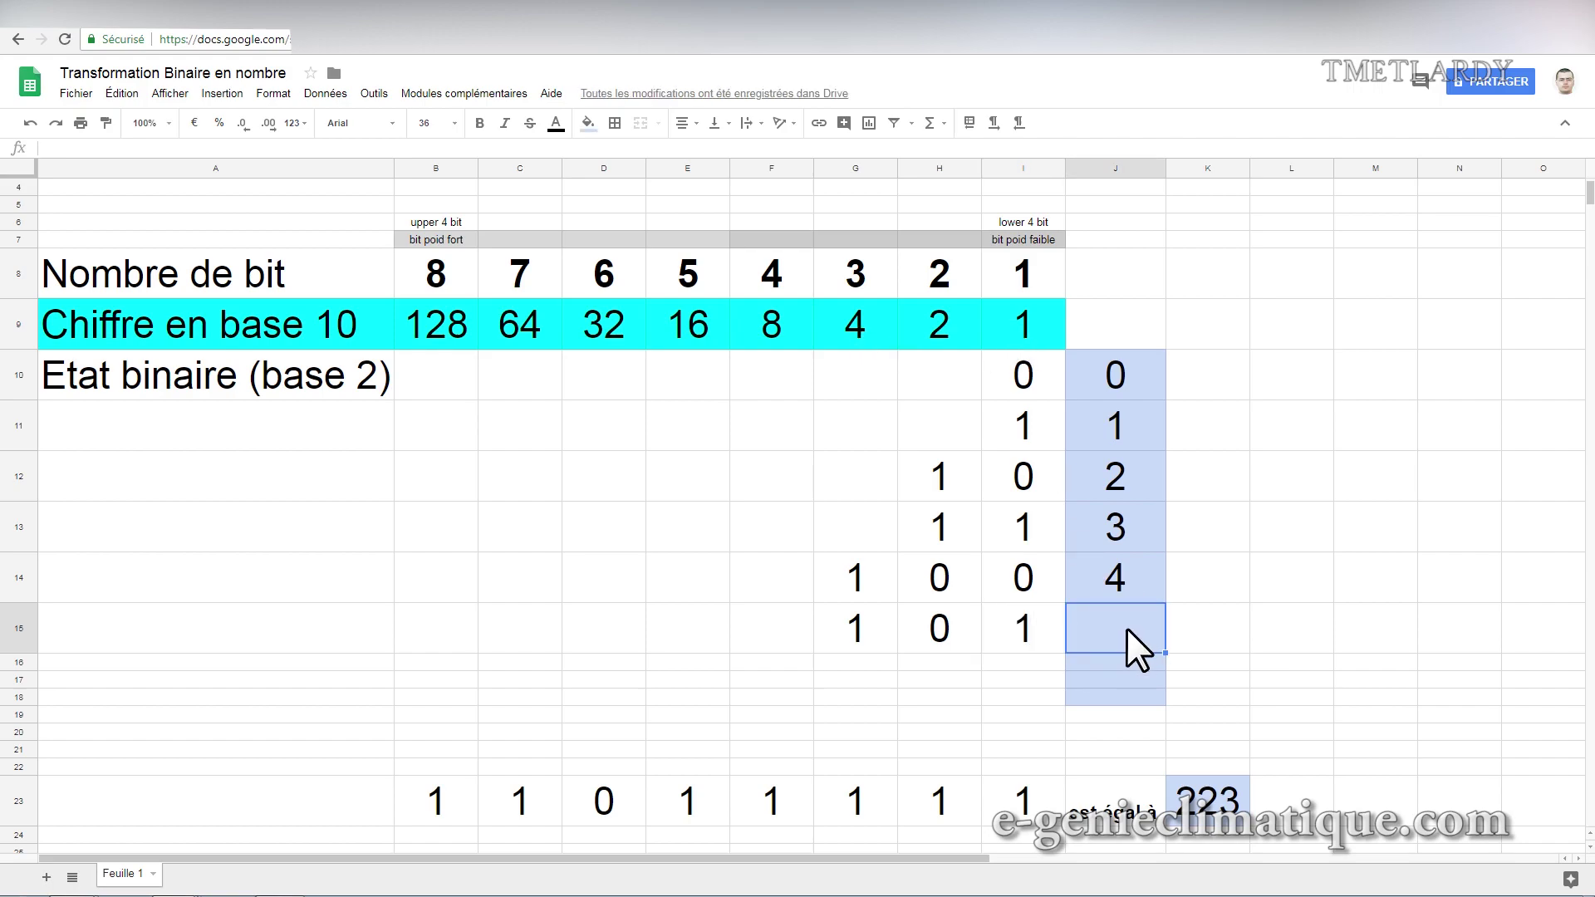
{"action": "type", "text": "5"}
{"action": "left_click", "coordinate": [1112, 665]}
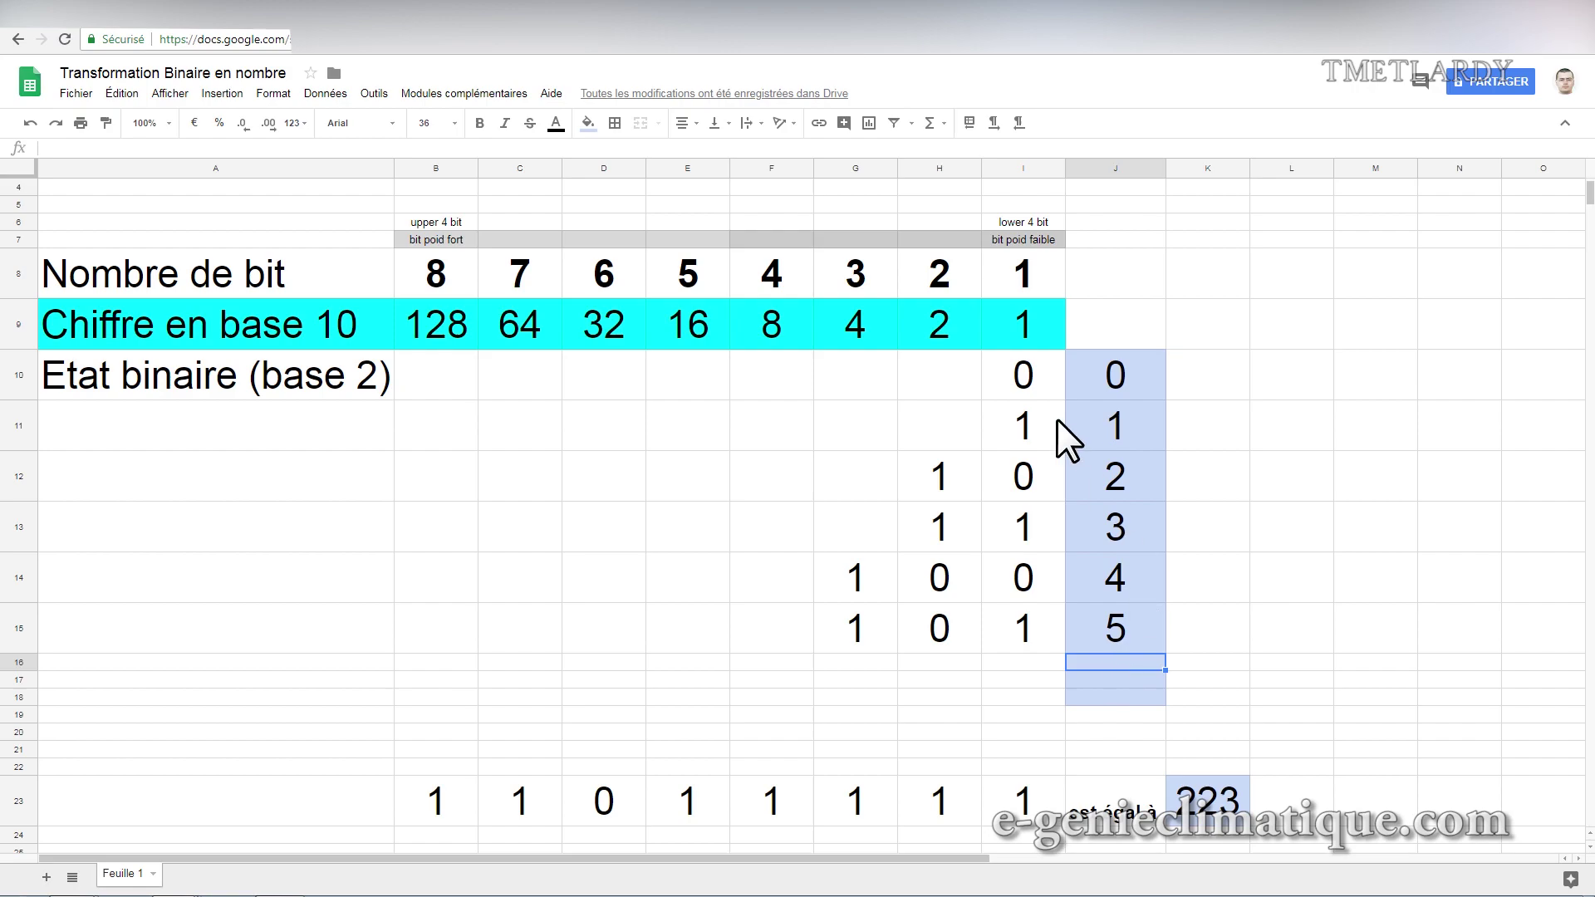
Enter the binary number 110 across G16 to I16, with its decimal value 6 in J16.
{"action": "left_click", "coordinate": [856, 662]}
{"action": "type", "text": "1"}
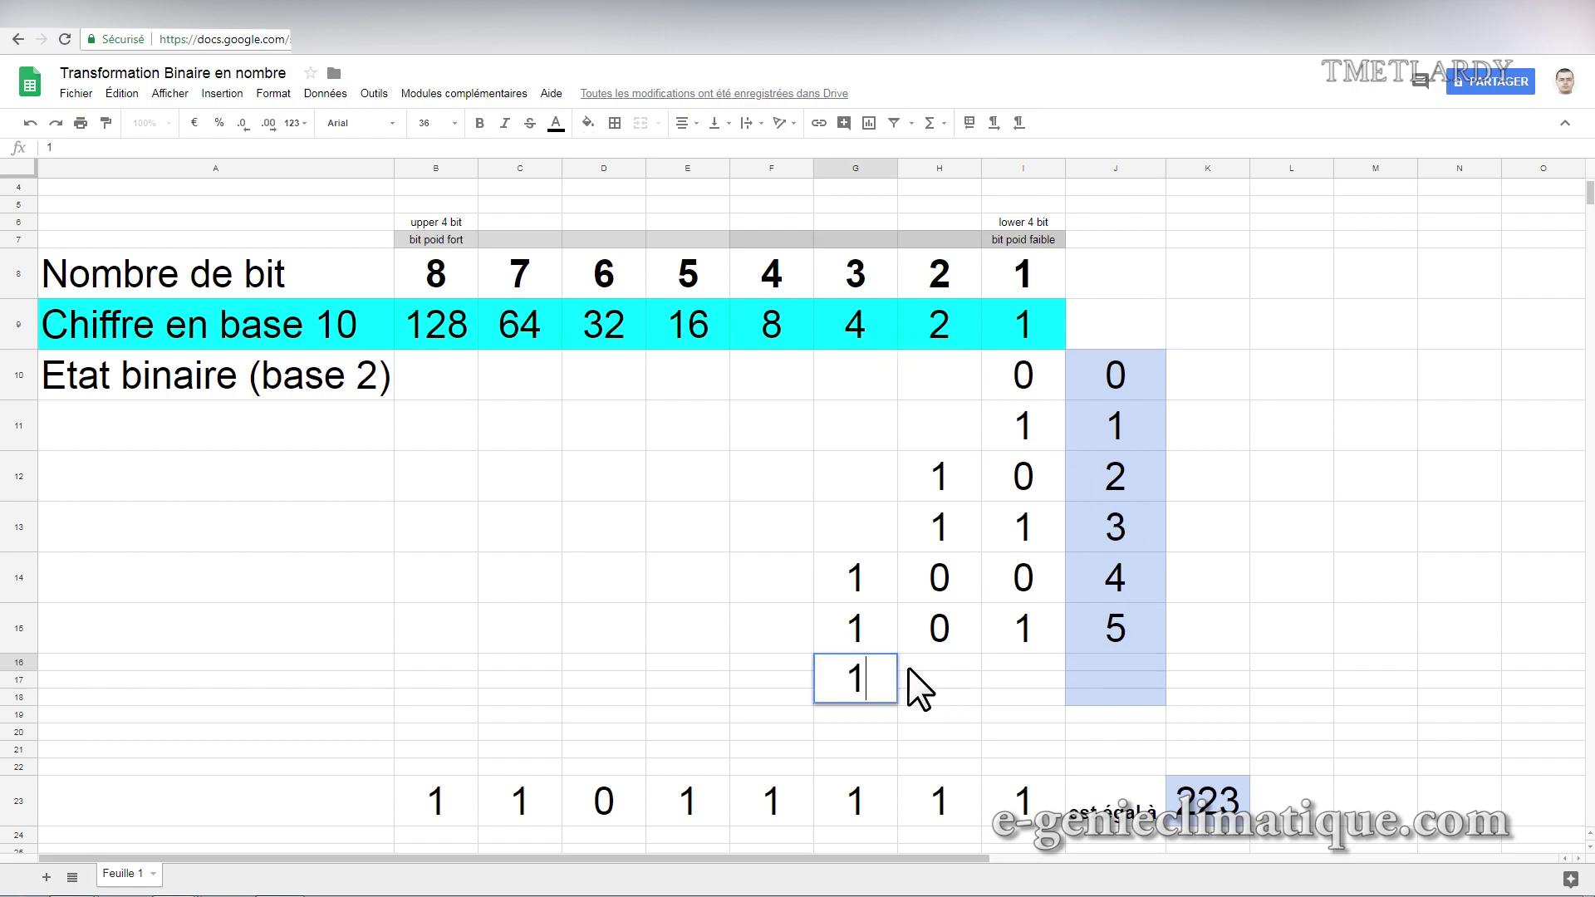
{"action": "left_click", "coordinate": [922, 680]}
{"action": "type", "text": "1"}
{"action": "left_click", "coordinate": [1020, 676]}
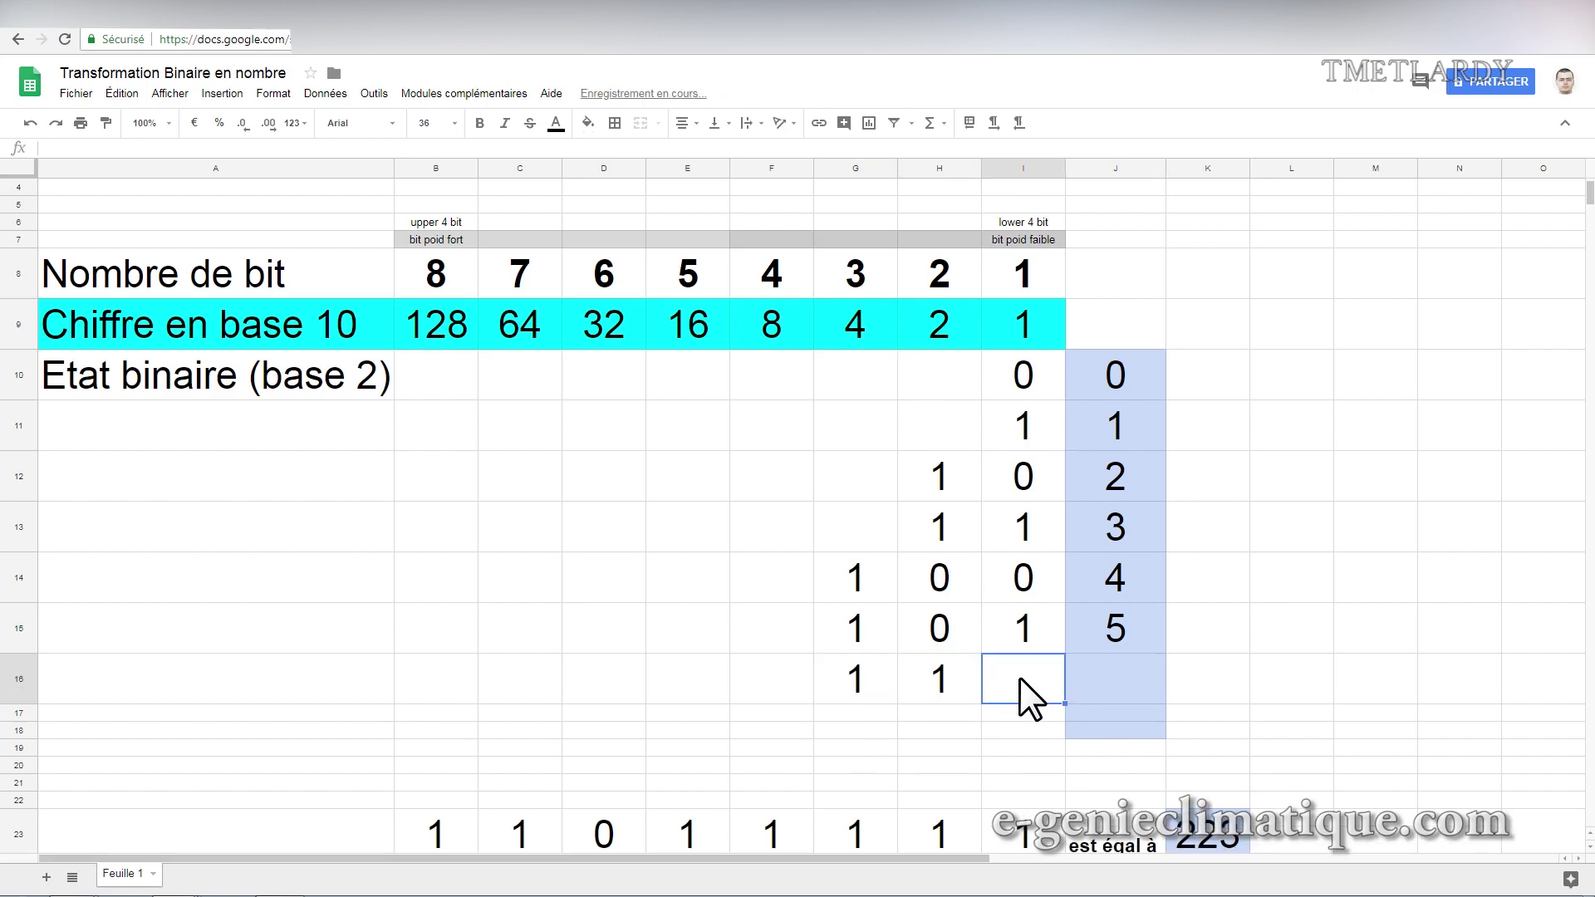
{"action": "type", "text": "0"}
{"action": "left_click", "coordinate": [1097, 678]}
{"action": "type", "text": "6"}
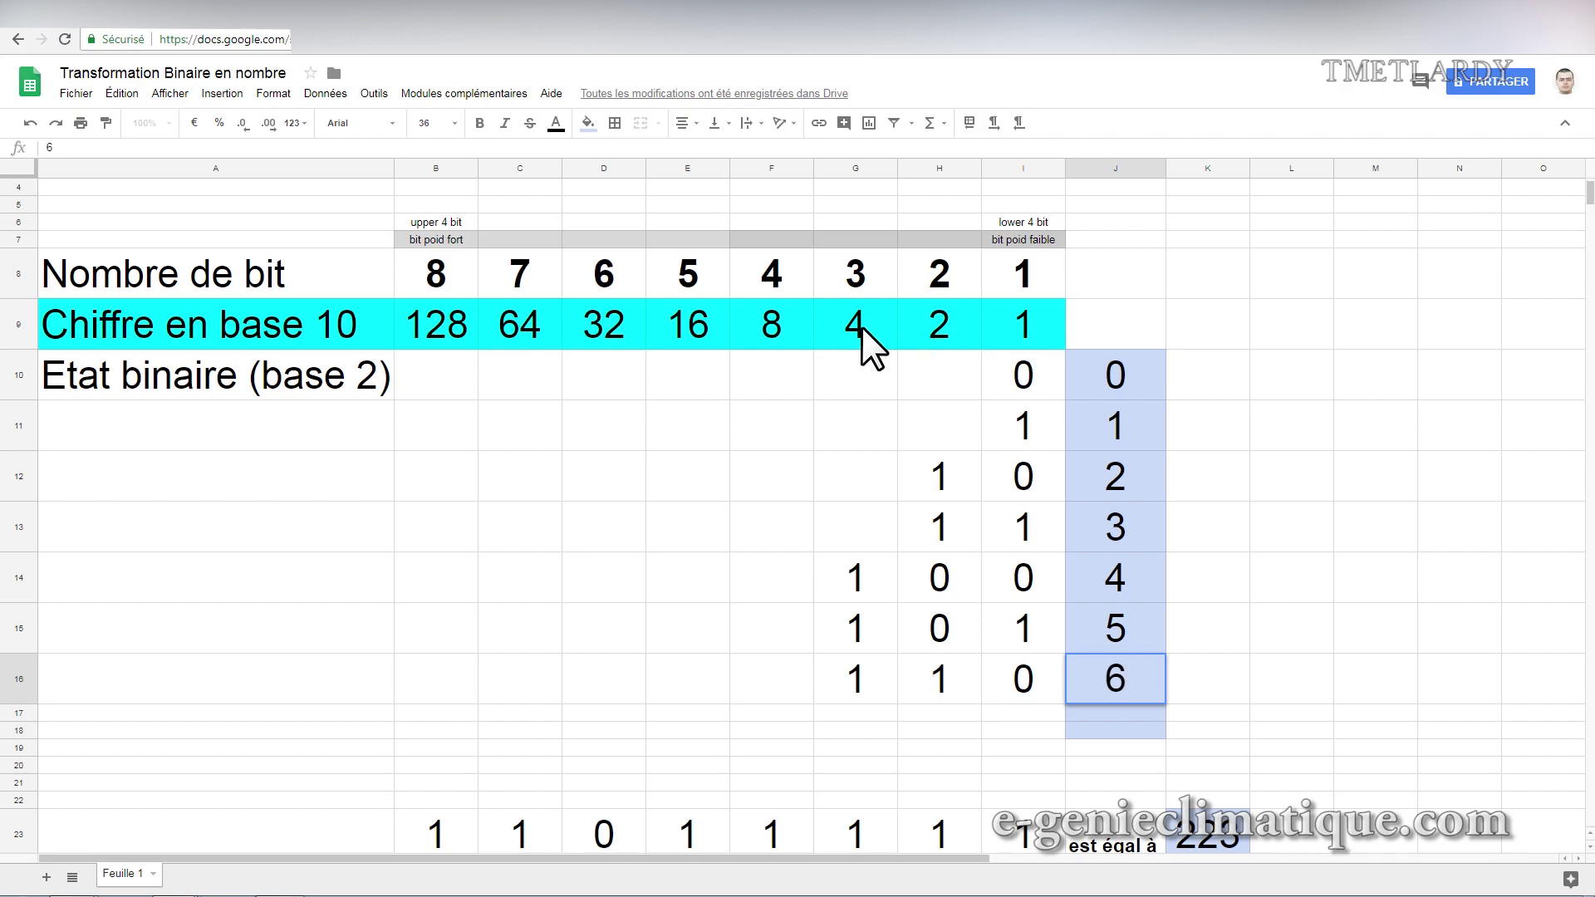
Enter the binary number 111 across G17 to I17, with its decimal value 7 in J17.
{"action": "left_click", "coordinate": [839, 712]}
{"action": "type", "text": "1"}
{"action": "key", "text": "Tab"}
{"action": "type", "text": "1"}
{"action": "key", "text": "Tab"}
{"action": "type", "text": "1"}
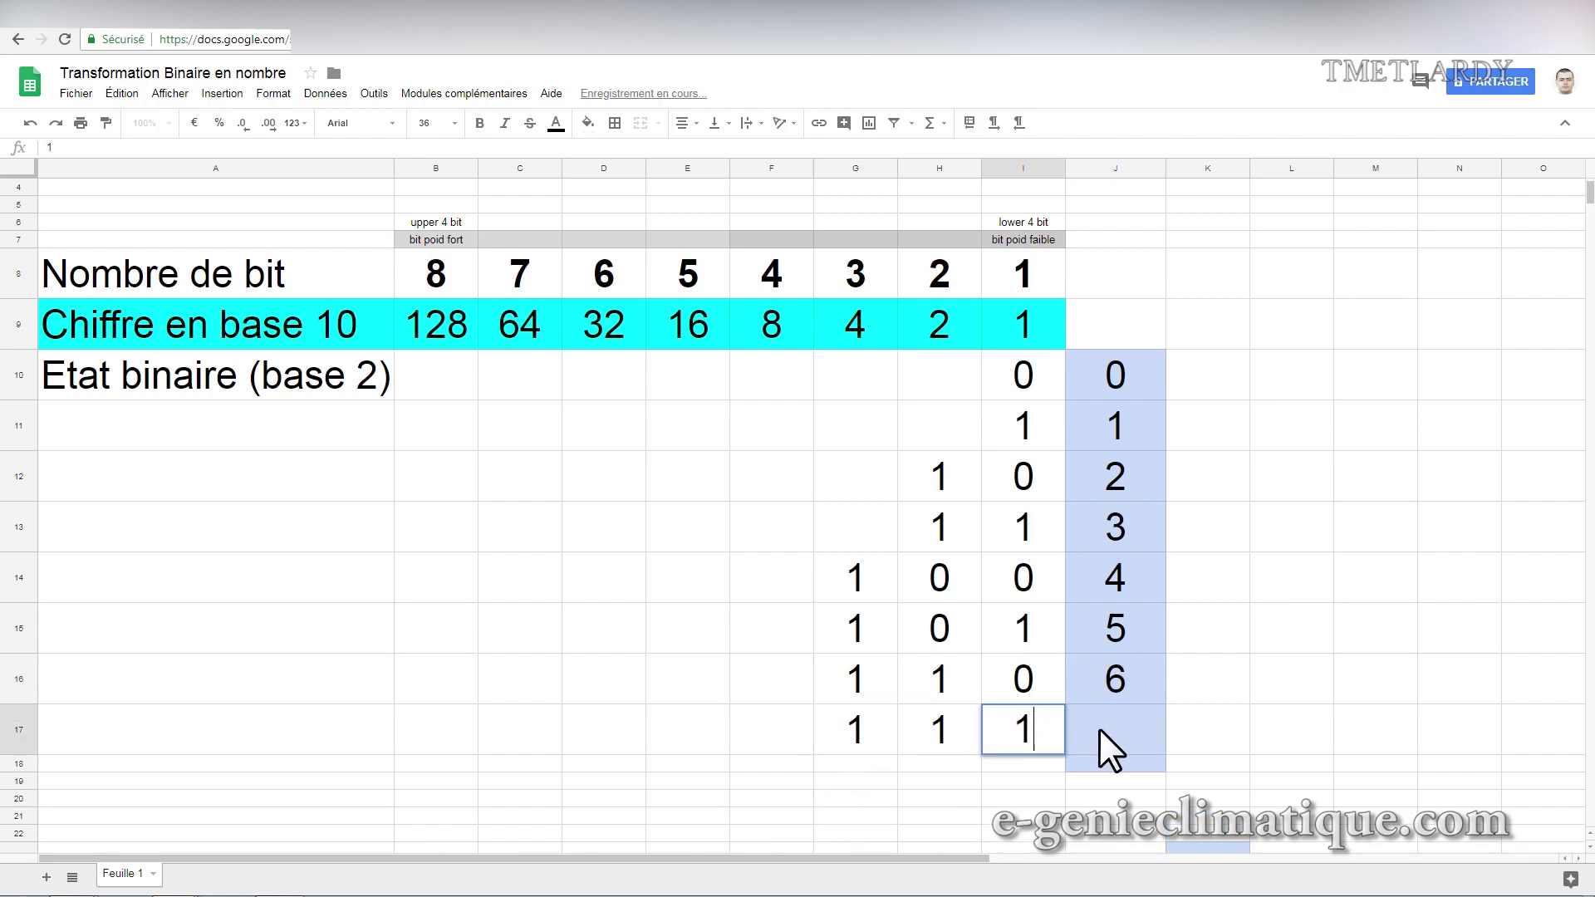
{"action": "key", "text": "Tab"}
{"action": "type", "text": "7"}
{"action": "left_click", "coordinate": [1023, 764]}
Enter the binary number 1000 across F18 to I18, with its decimal value 8 in J18.
{"action": "scroll", "coordinate": [969, 231], "scroll_direction": "down", "scroll_amount": 2}
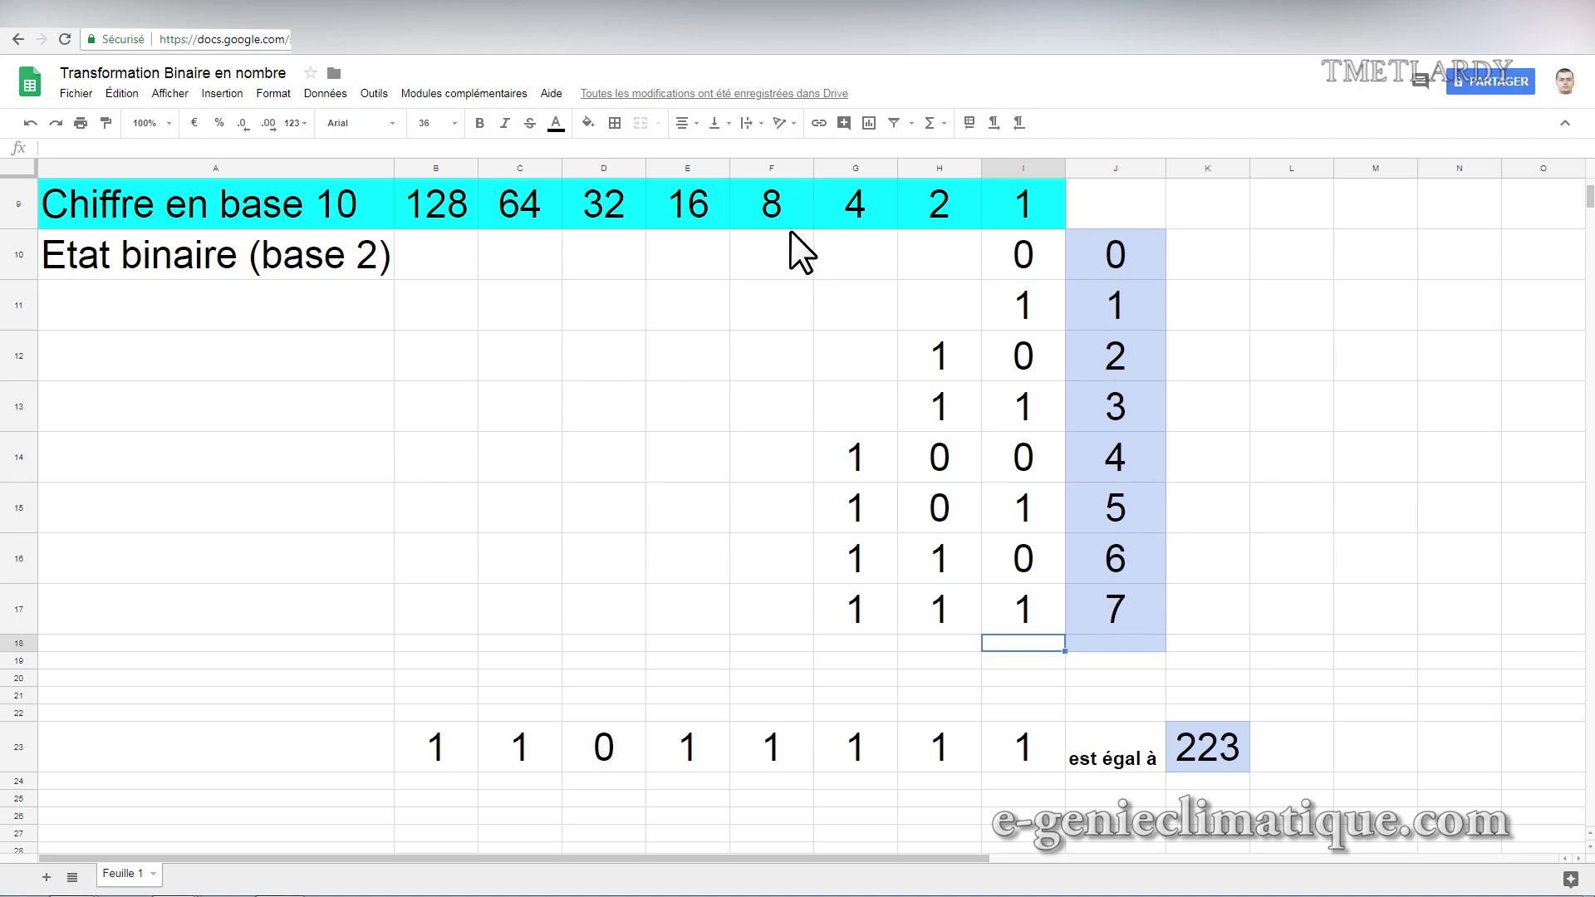
{"action": "scroll", "coordinate": [785, 237], "scroll_direction": "up", "scroll_amount": 1}
{"action": "left_click", "coordinate": [794, 693]}
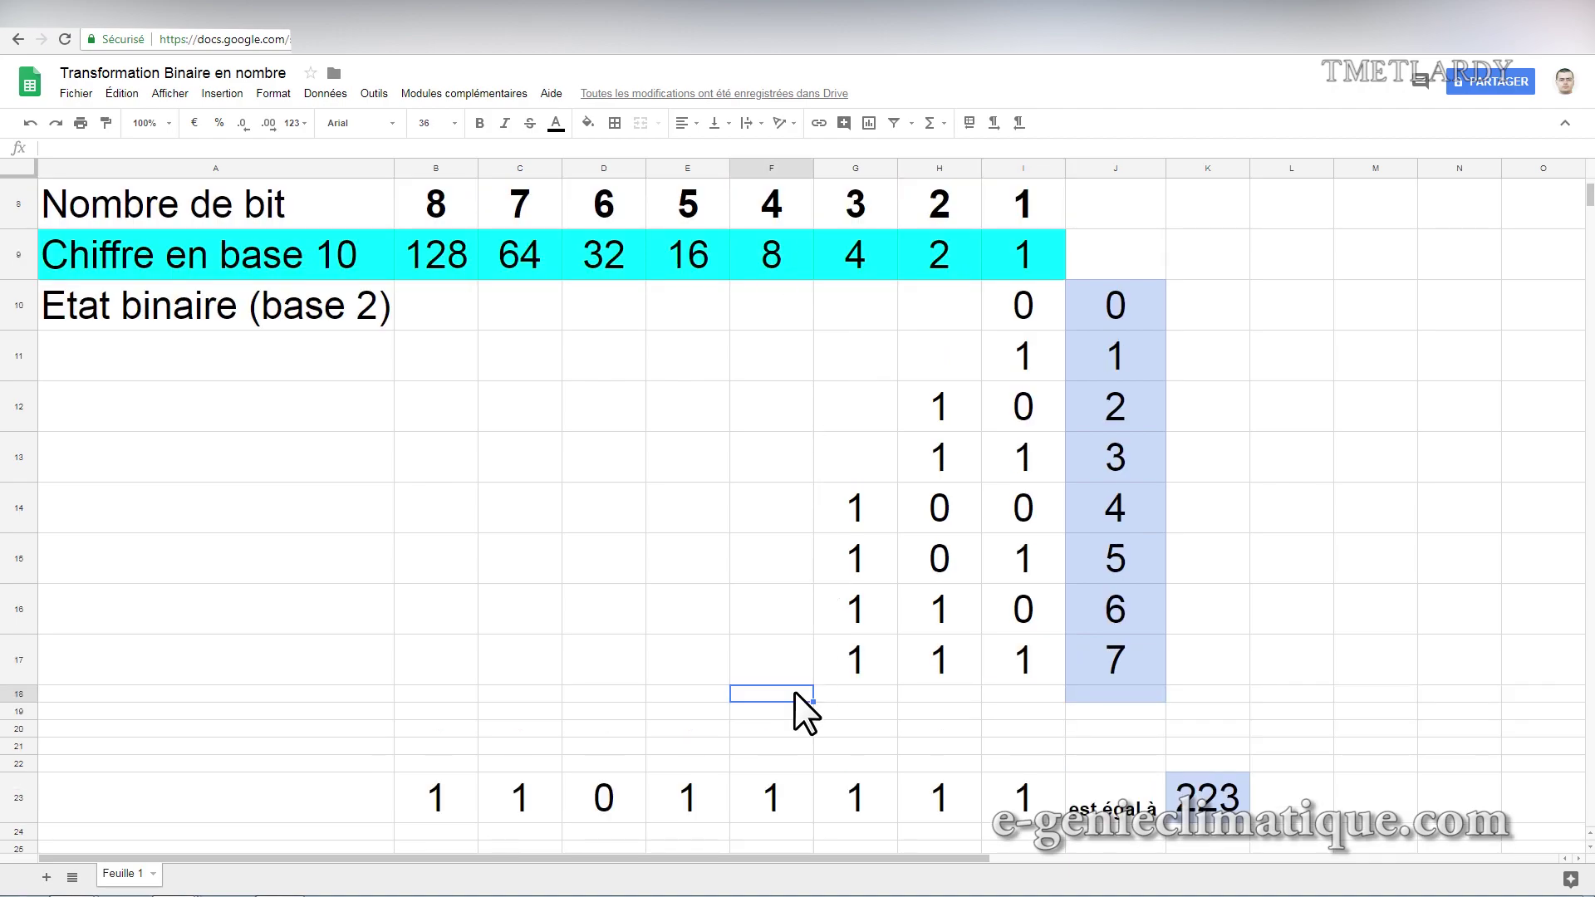
{"action": "type", "text": "1"}
{"action": "key", "text": "Tab"}
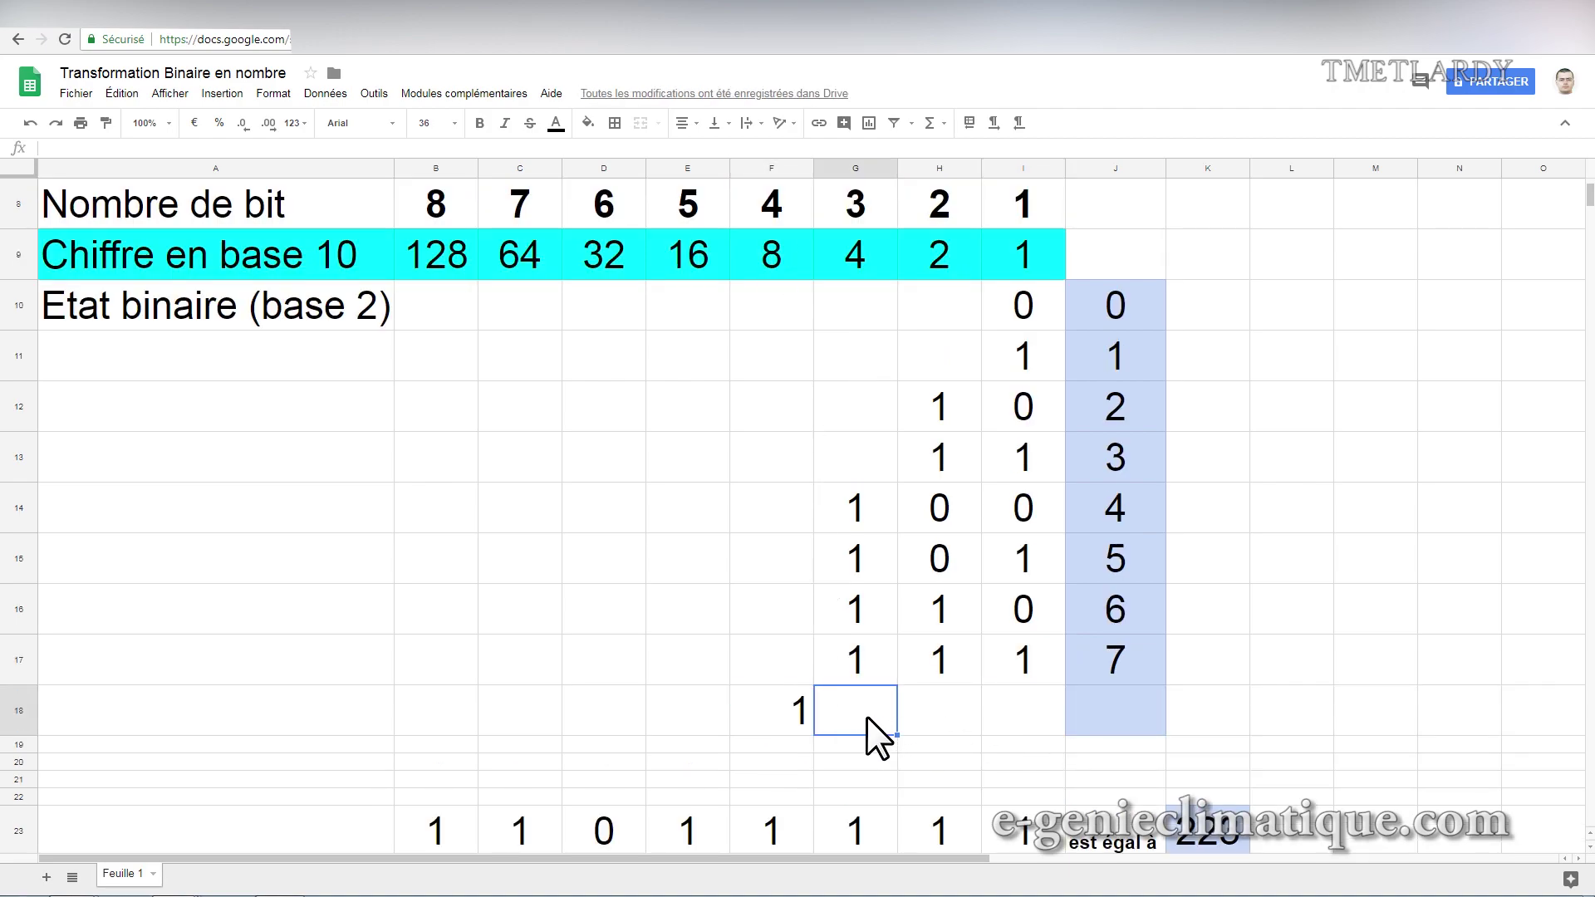
{"action": "type", "text": "0"}
{"action": "key", "text": "Tab"}
{"action": "type", "text": "0"}
{"action": "key", "text": "Tab"}
{"action": "type", "text": "0"}
{"action": "key", "text": "Tab"}
{"action": "type", "text": "8"}
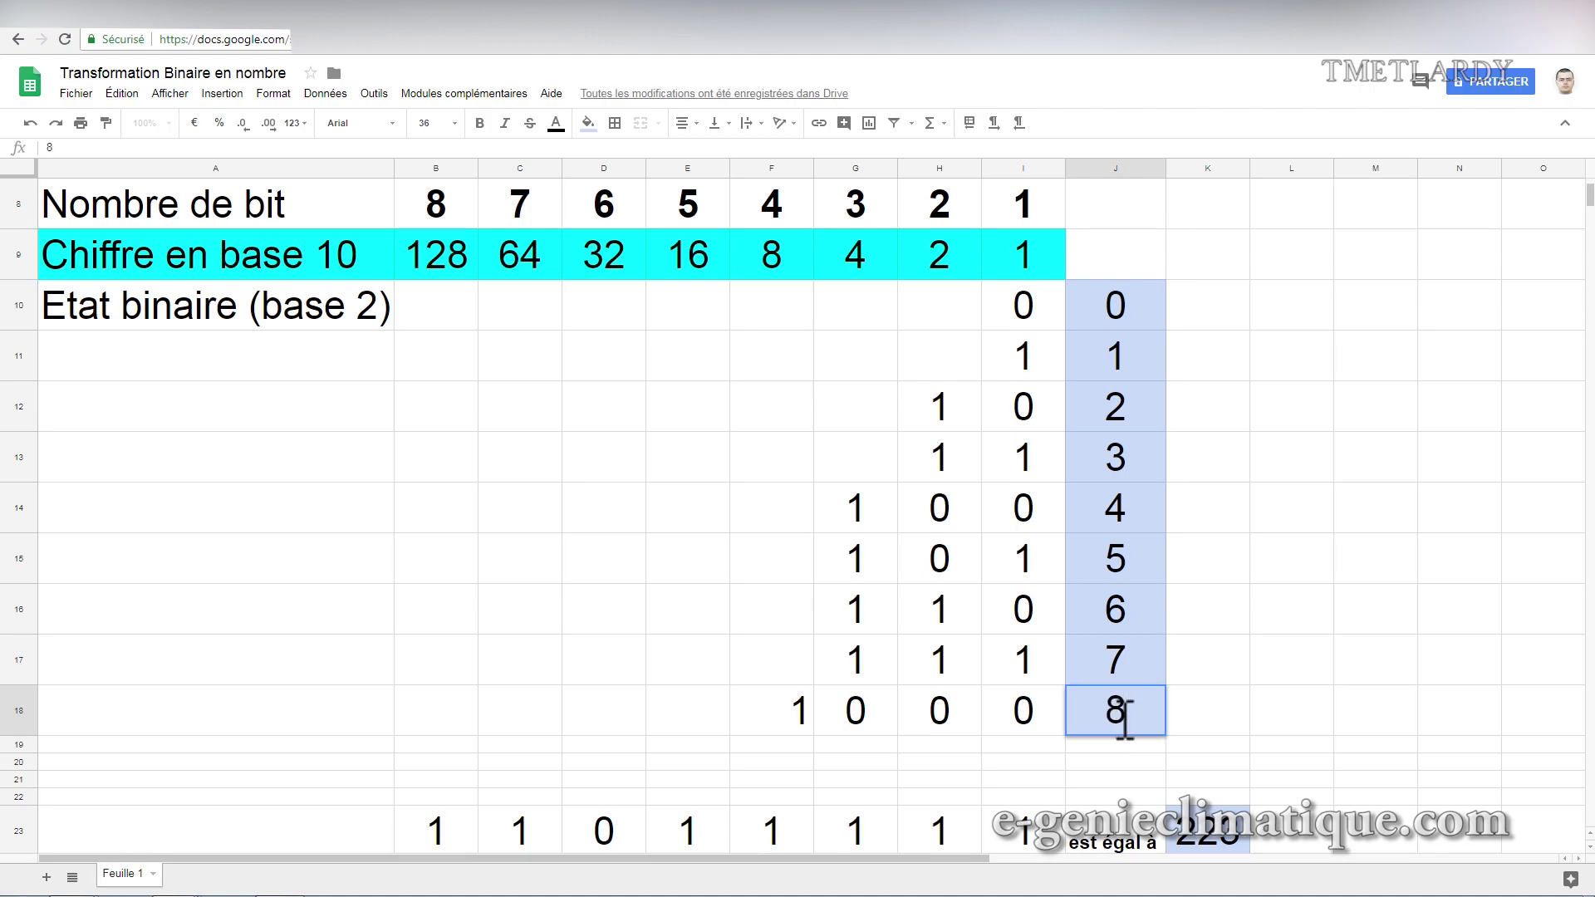
{"action": "left_click_drag", "start_coordinate": [1125, 730], "coordinate": [1120, 747]}
{"action": "key", "text": "Return"}
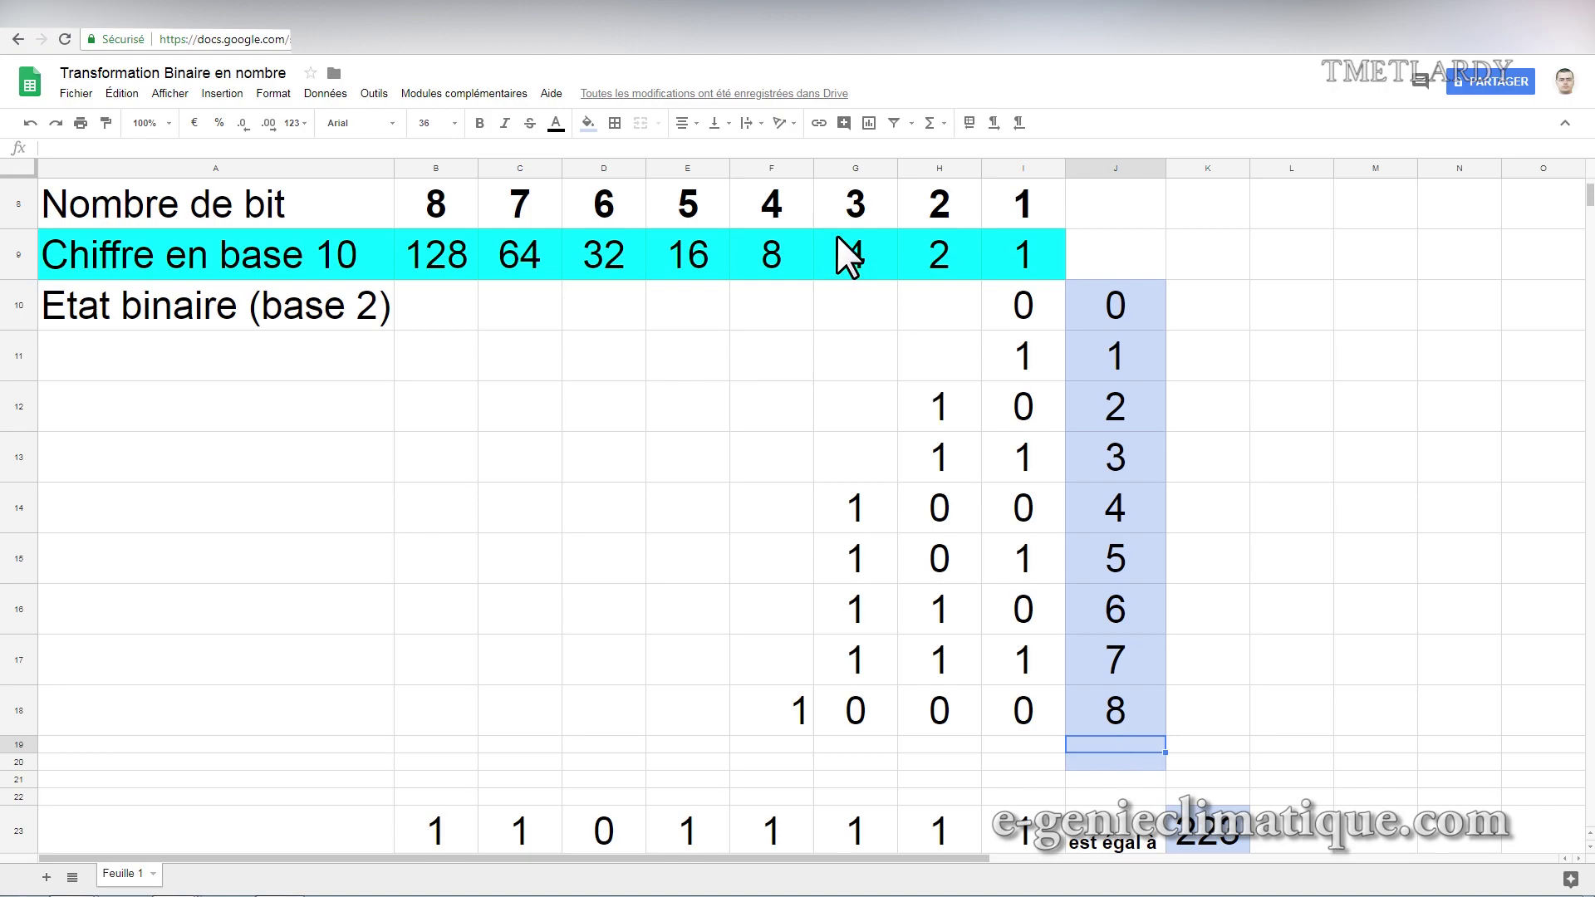
Enter the binary number 1001 across F19 to I19, with its decimal value 9 in J19.
{"action": "left_click", "coordinate": [785, 745]}
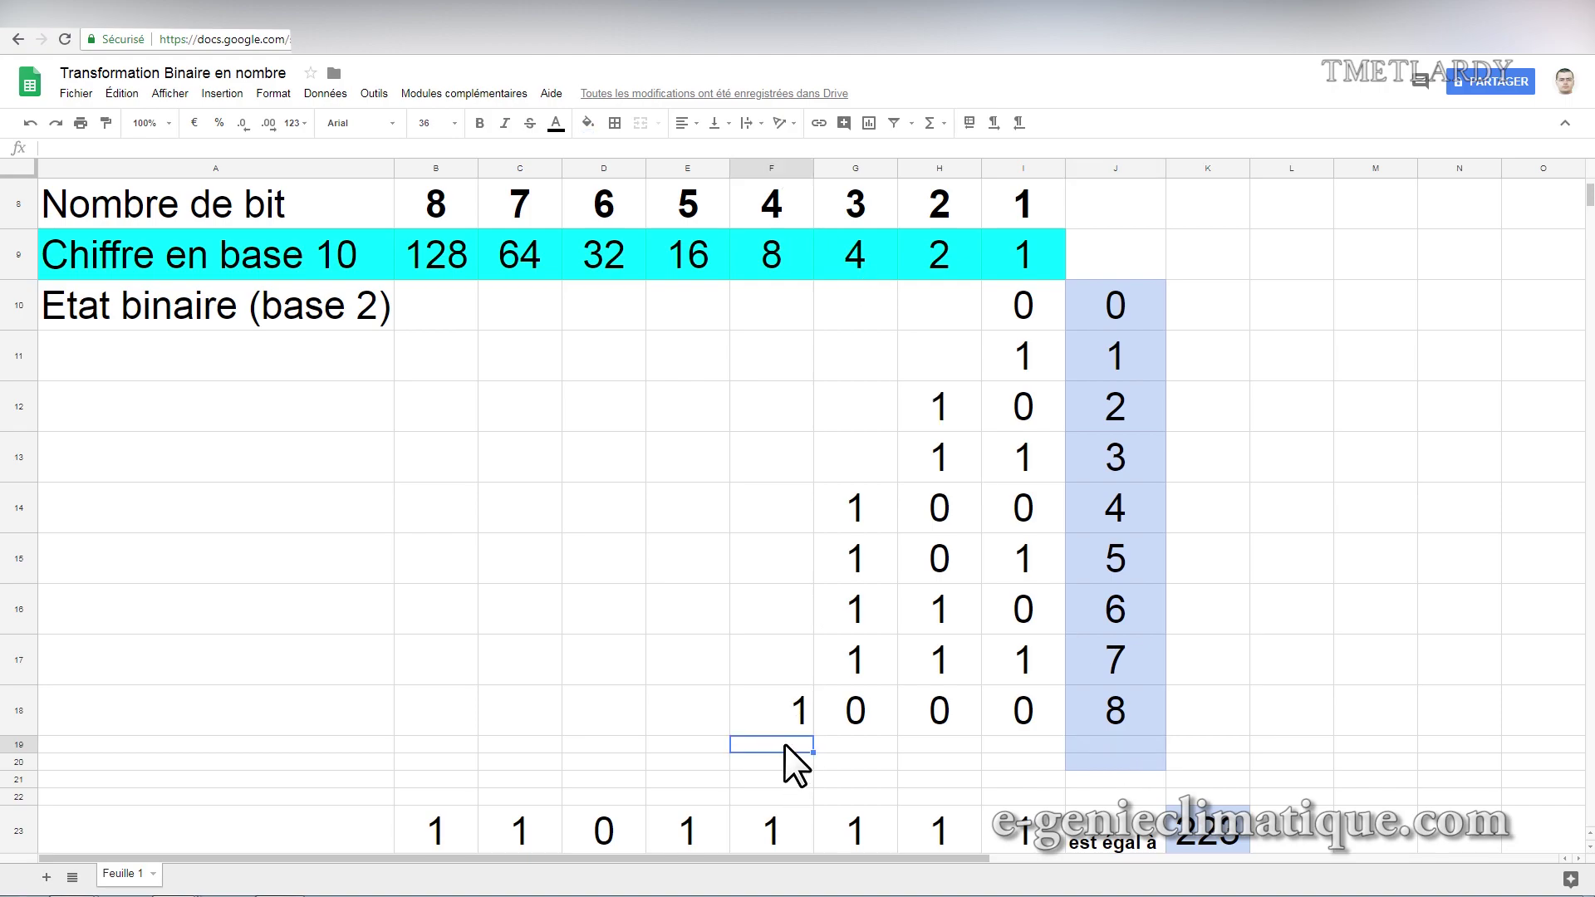
{"action": "type", "text": "1"}
{"action": "key", "text": "Return"}
{"action": "key", "text": "Right"}
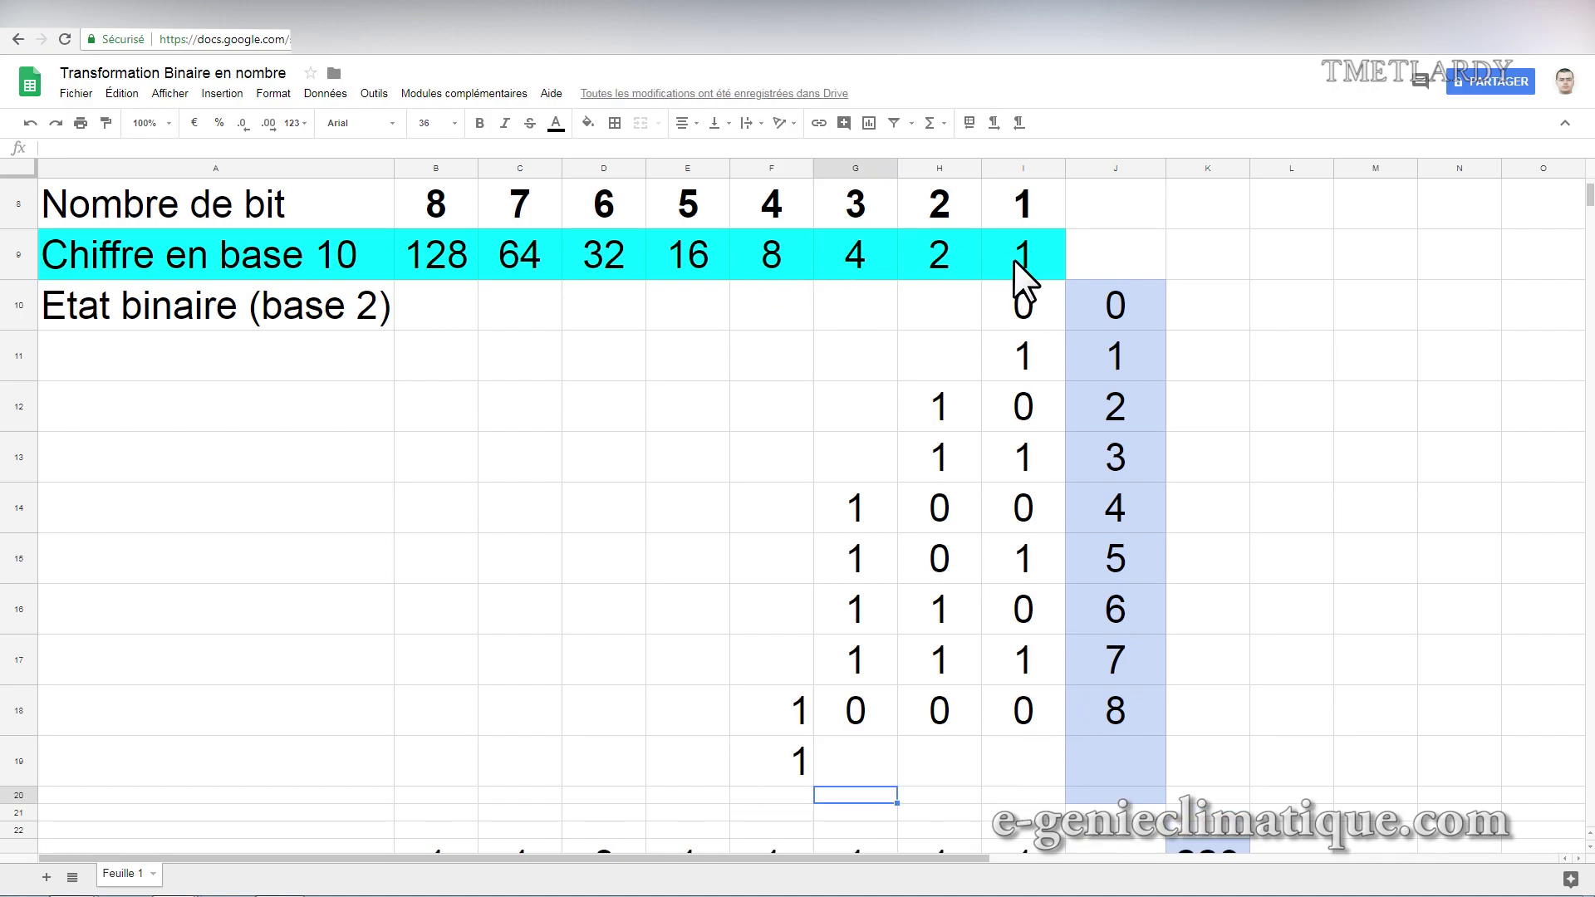
{"action": "left_click", "coordinate": [1007, 758]}
{"action": "type", "text": "1"}
{"action": "left_click", "coordinate": [861, 774]}
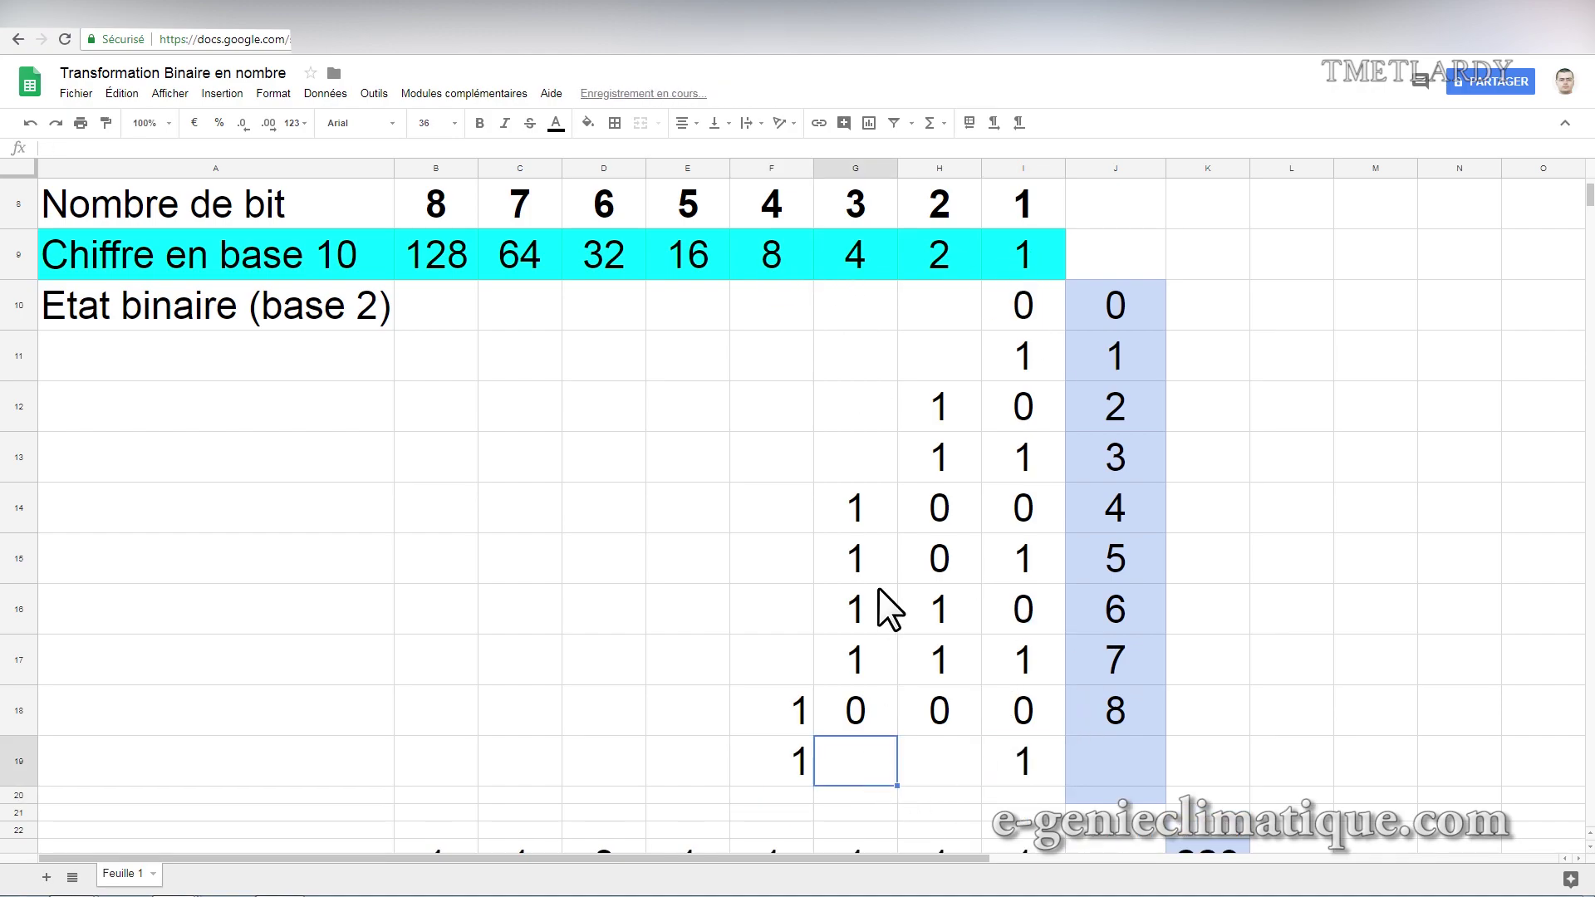
{"action": "type", "text": "0"}
{"action": "left_click", "coordinate": [956, 761]}
{"action": "type", "text": "0"}
{"action": "left_click", "coordinate": [1105, 755]}
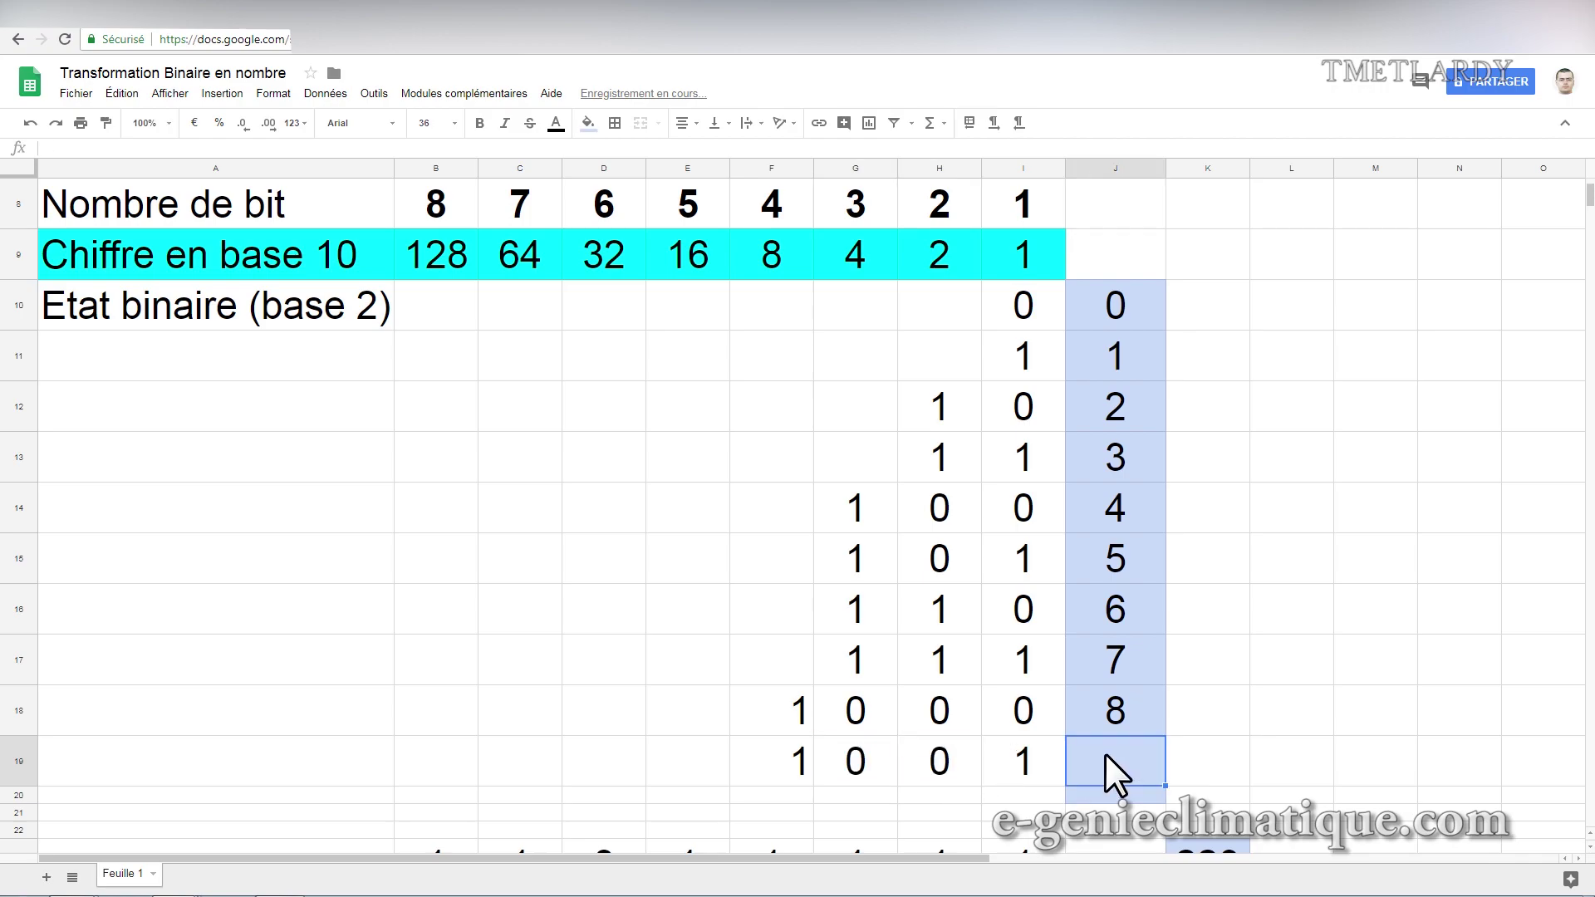
{"action": "type", "text": "9"}
{"action": "key", "text": "Return"}
Enter the binary number 1010 across F20 to I20 with decimal value 10 in J20, checking the base-10 weights of bits 4 and 2.
{"action": "scroll", "coordinate": [1097, 665], "scroll_direction": "down", "scroll_amount": 3}
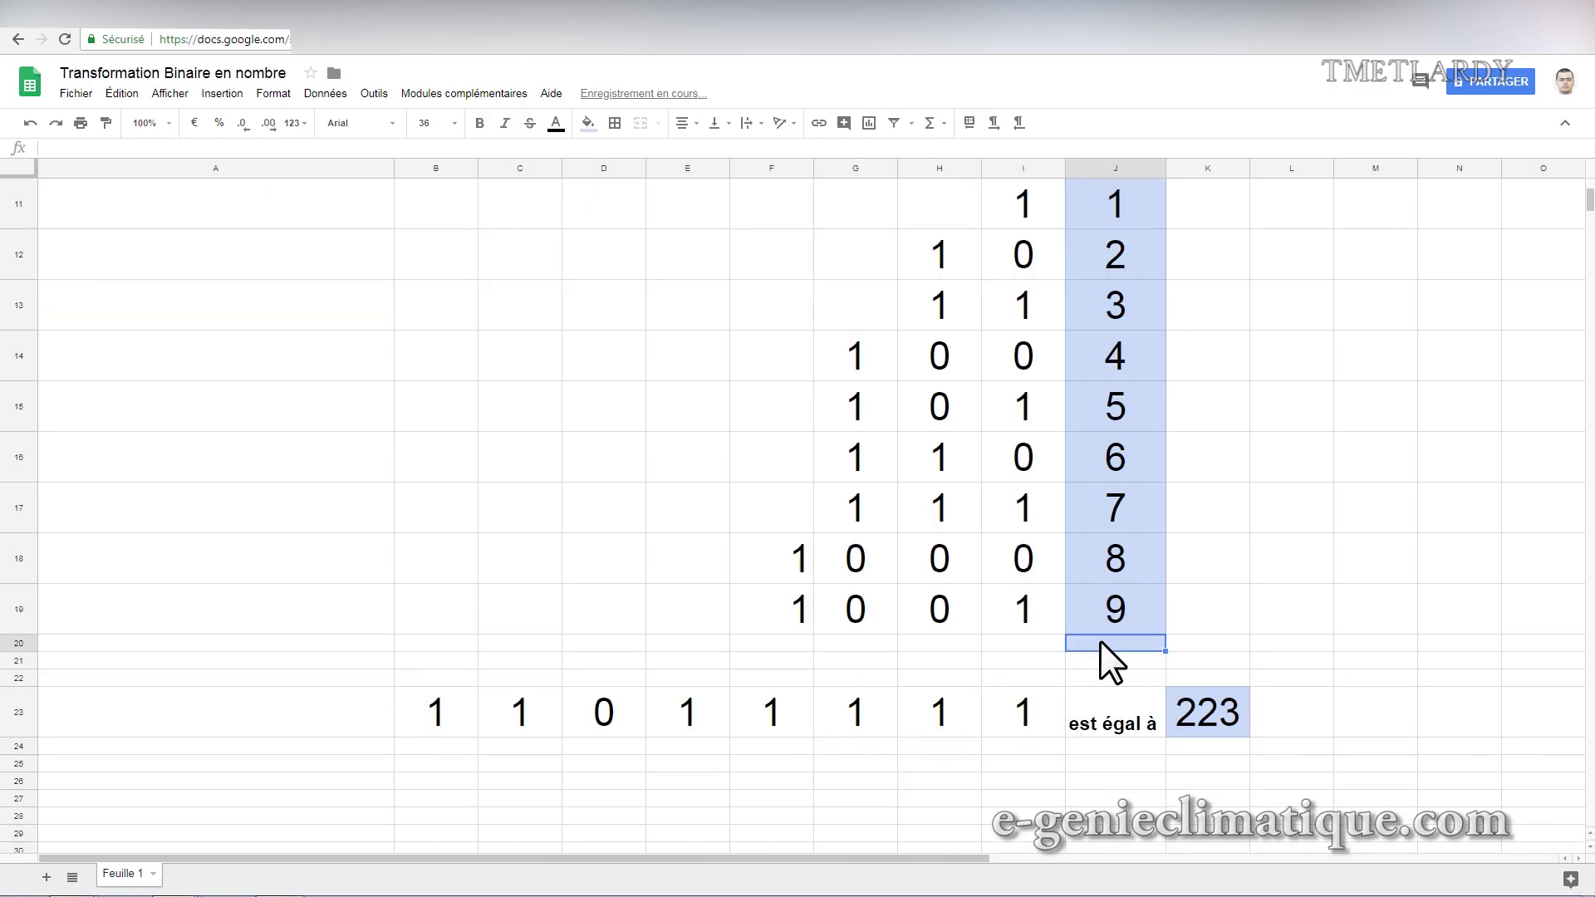
{"action": "scroll", "coordinate": [1100, 641], "scroll_direction": "up", "scroll_amount": 2}
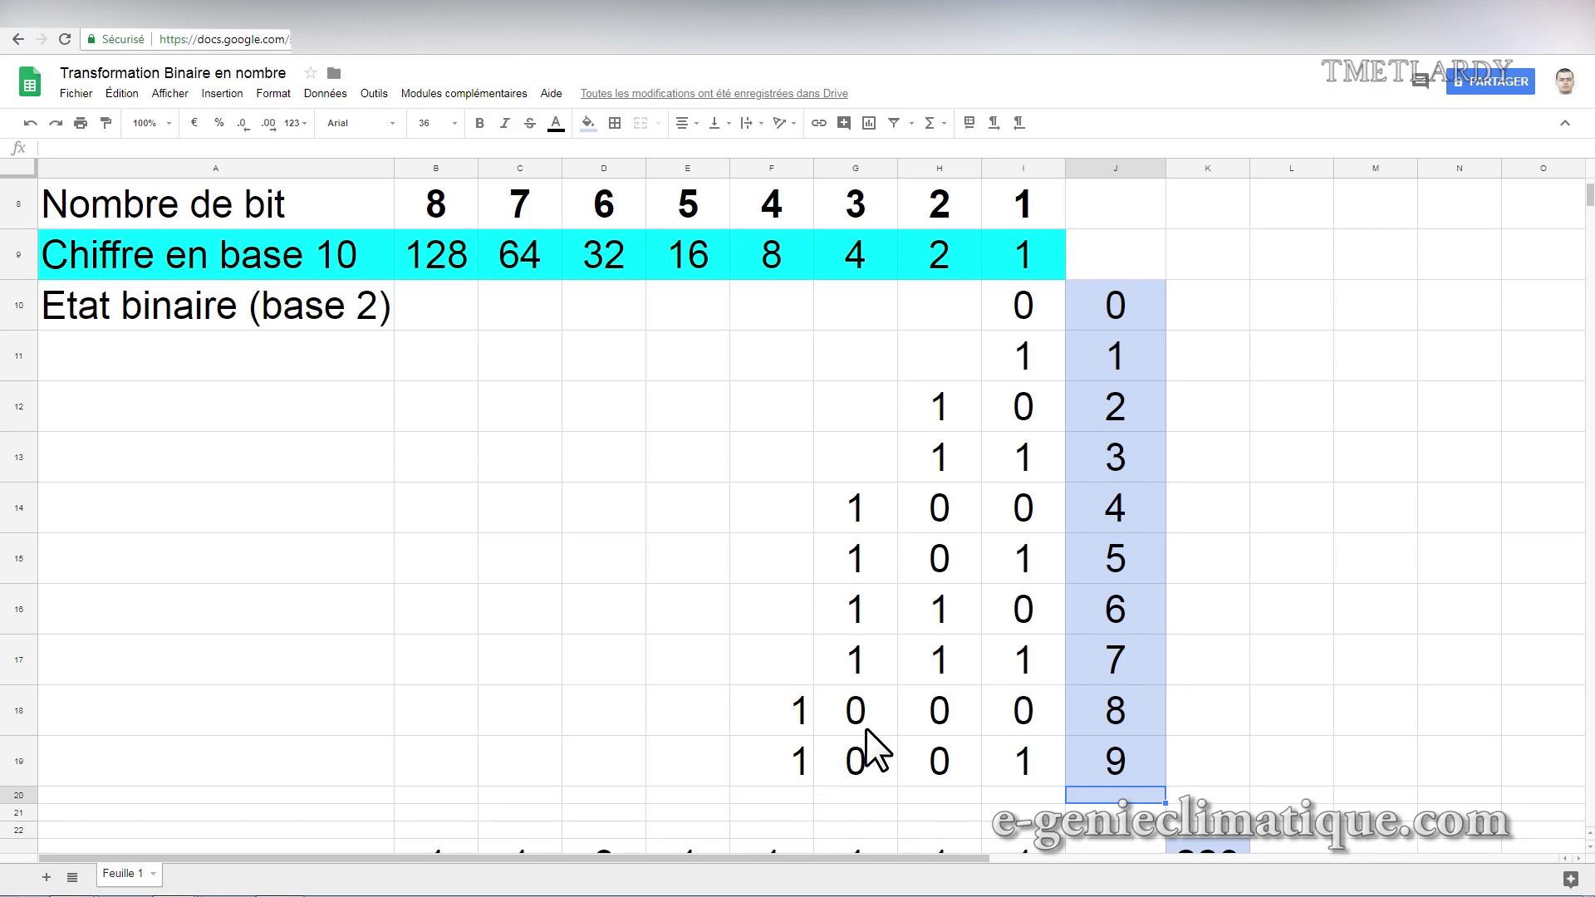
{"action": "left_click", "coordinate": [769, 257]}
{"action": "left_click", "coordinate": [937, 254]}
{"action": "left_click", "coordinate": [773, 249]}
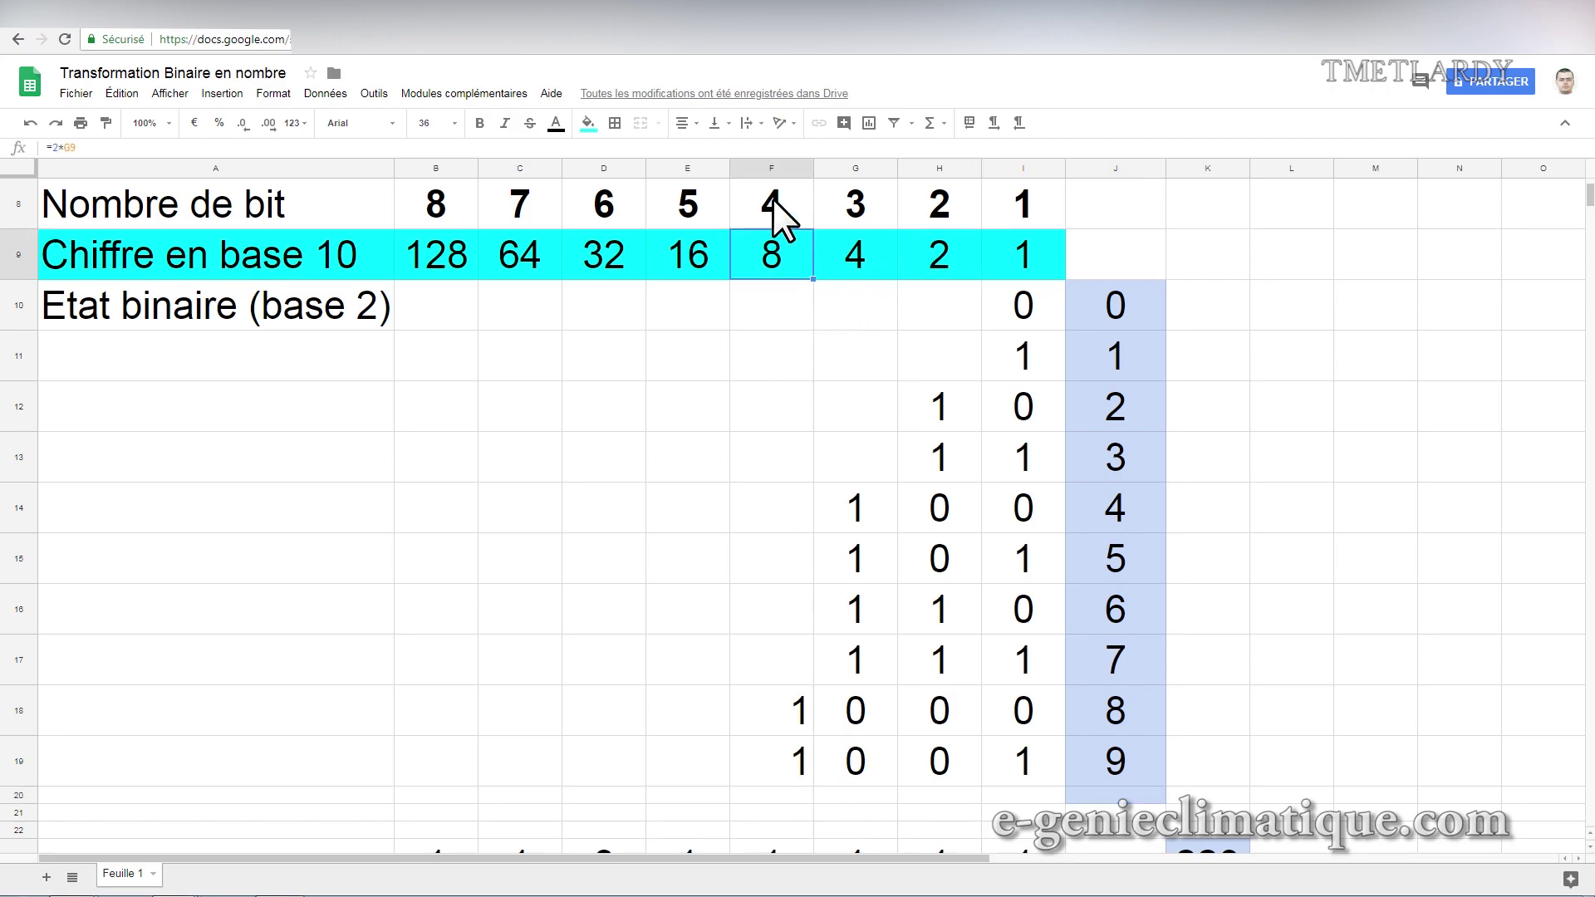
{"action": "left_click", "coordinate": [786, 795]}
{"action": "type", "text": "1"}
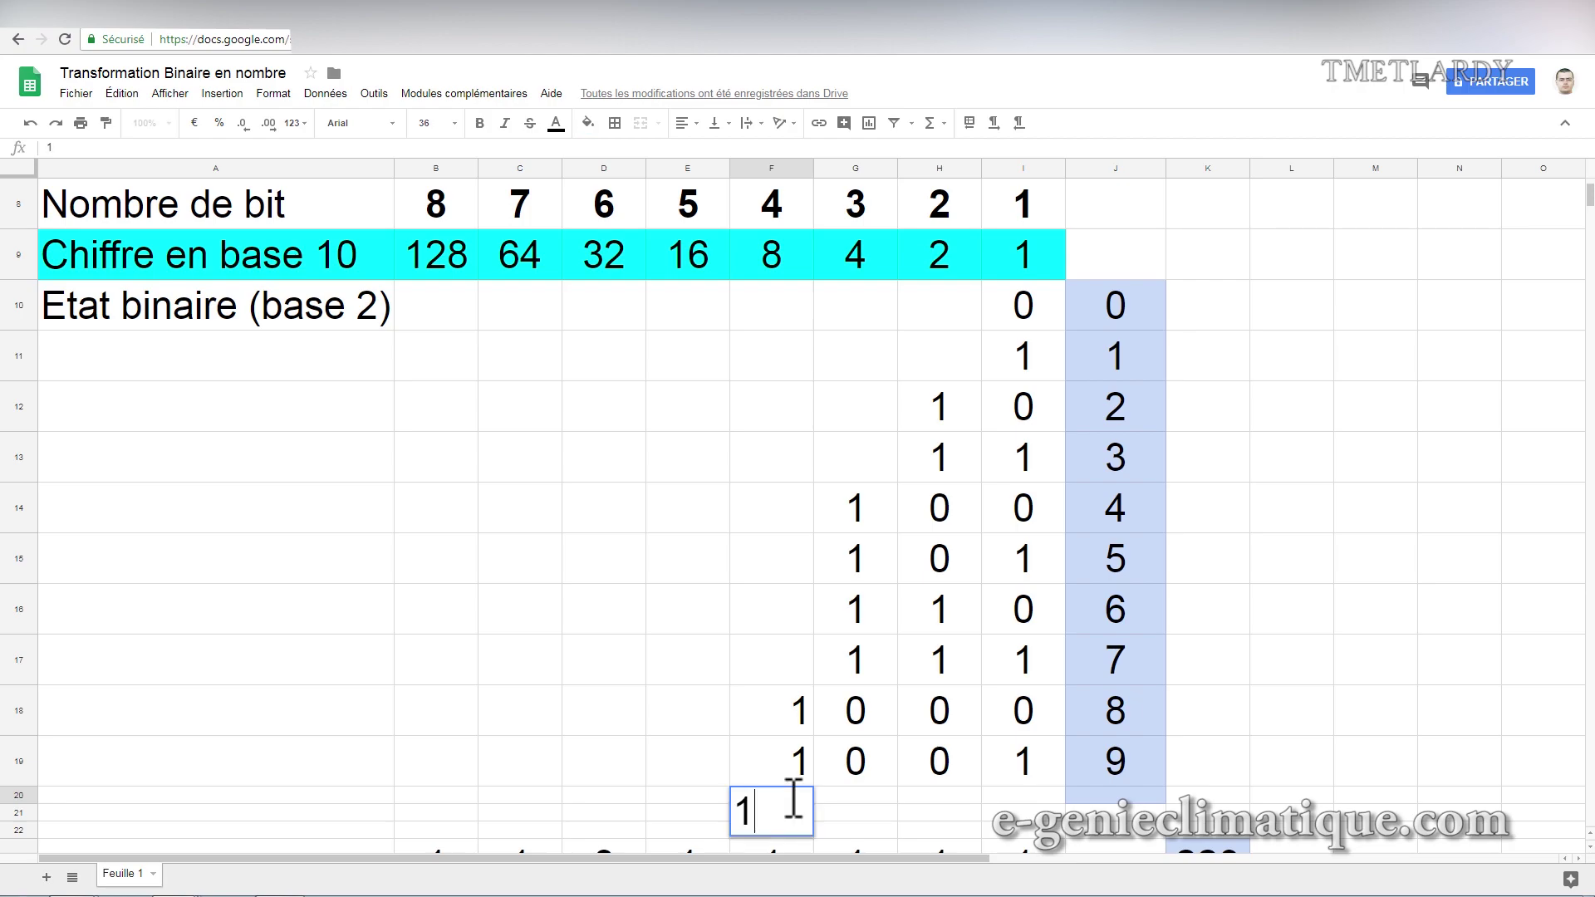
{"action": "key", "text": "Return"}
{"action": "left_click", "coordinate": [950, 805]}
{"action": "type", "text": "1"}
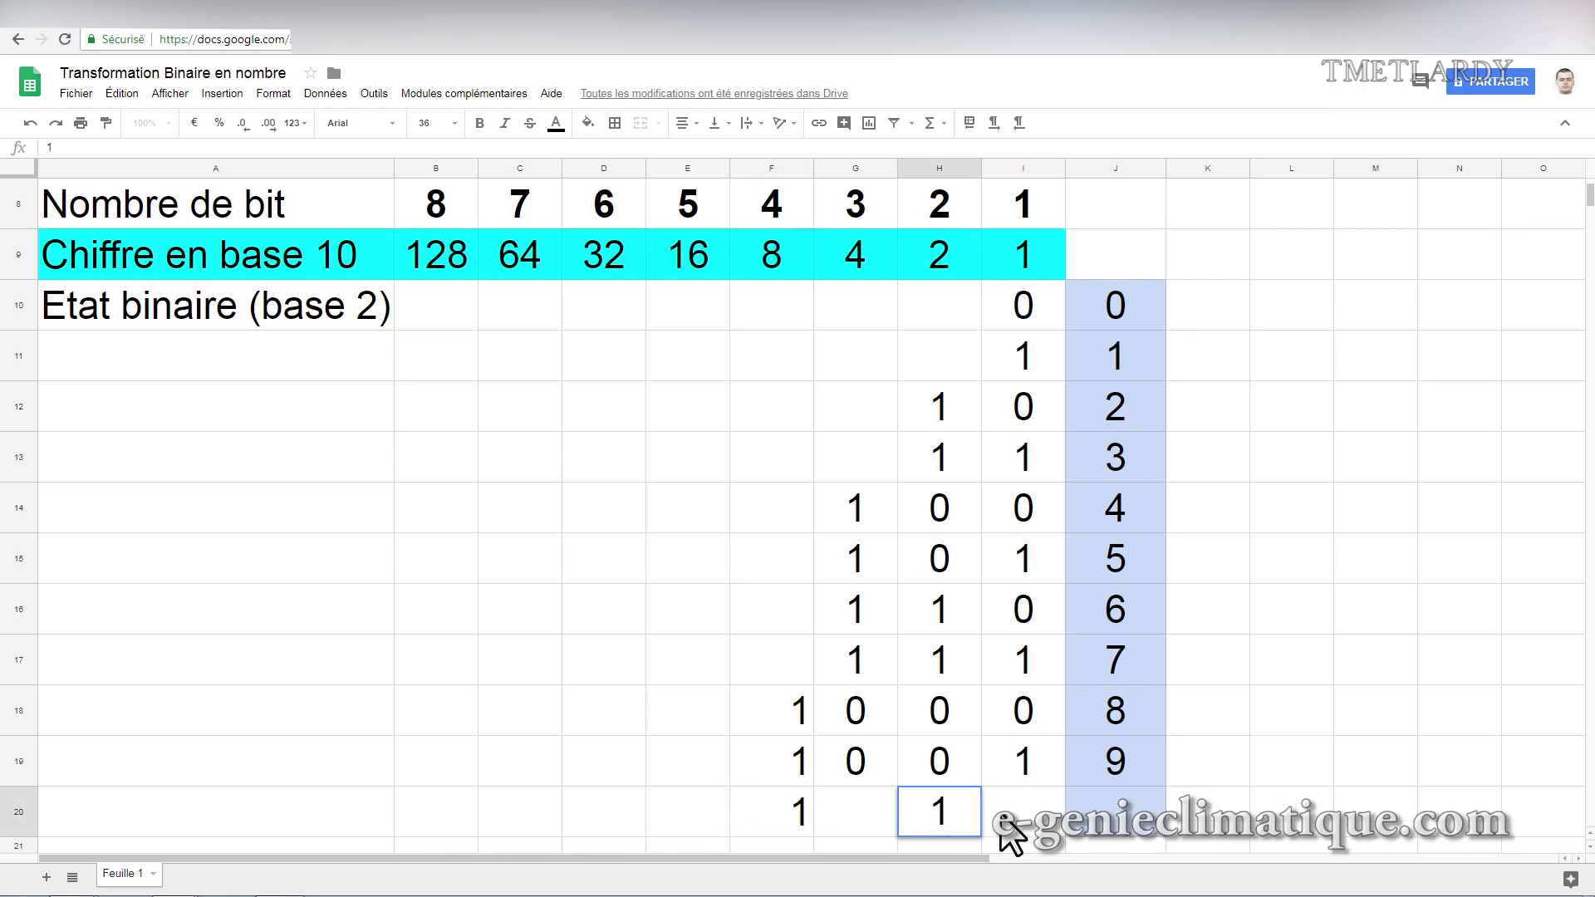
{"action": "left_click", "coordinate": [854, 819]}
{"action": "type", "text": "0"}
{"action": "left_click", "coordinate": [1005, 819]}
{"action": "type", "text": "0"}
{"action": "left_click", "coordinate": [1220, 818]}
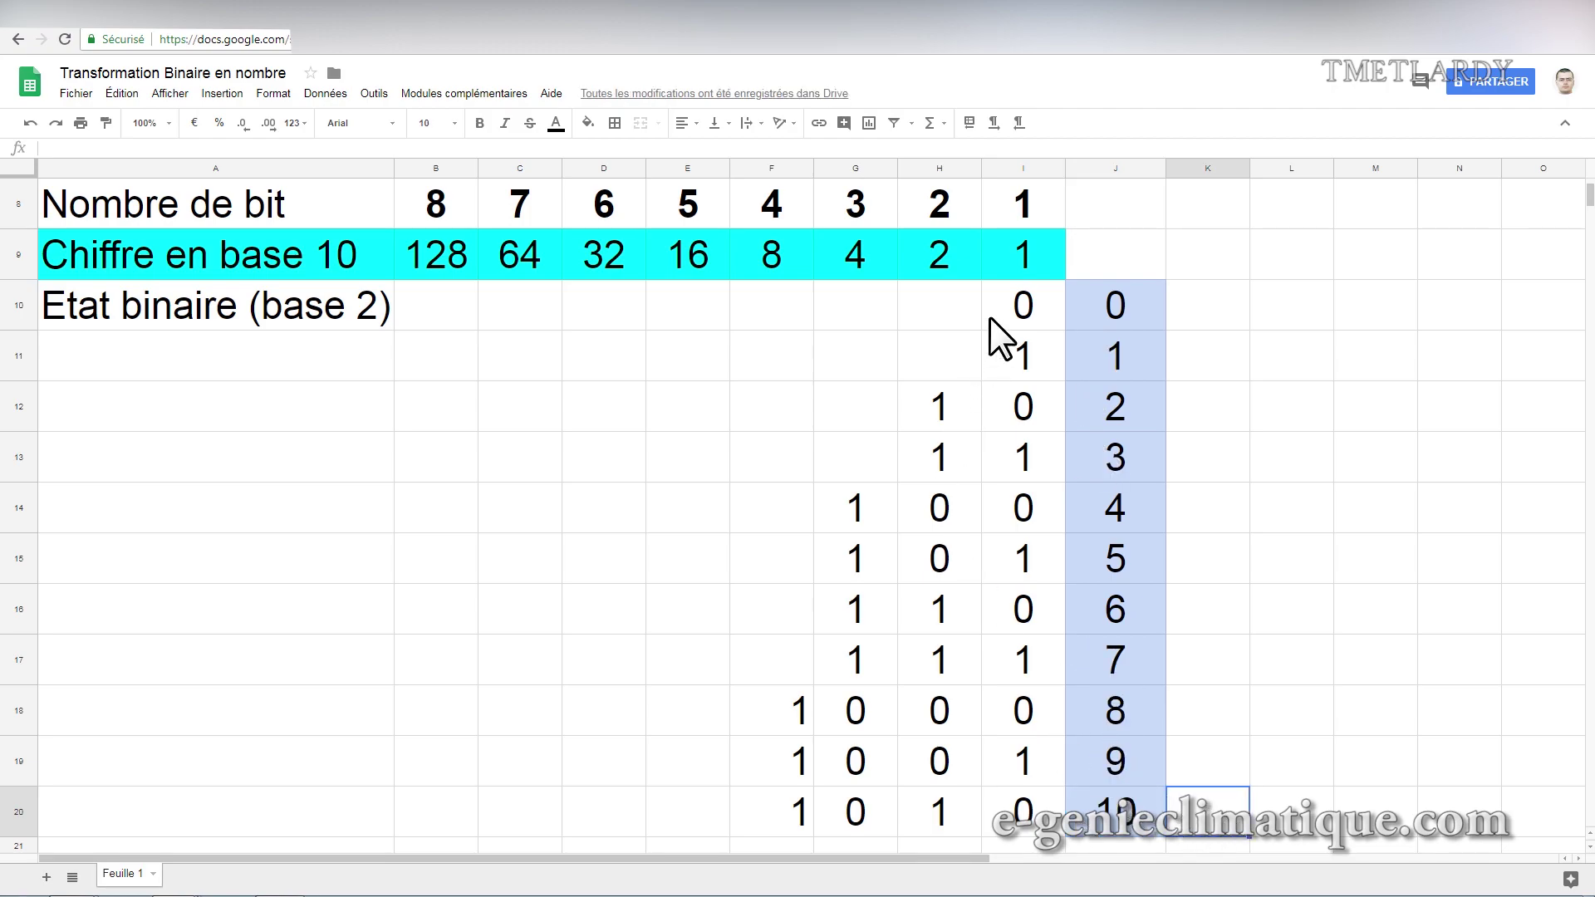
Clear the base-10 weights of bits 2 to 8 in B9:H9, and review bit 1's weight, its two states and their decimal values.
{"action": "left_click_drag", "start_coordinate": [940, 244], "coordinate": [452, 247]}
{"action": "key", "text": "Delete"}
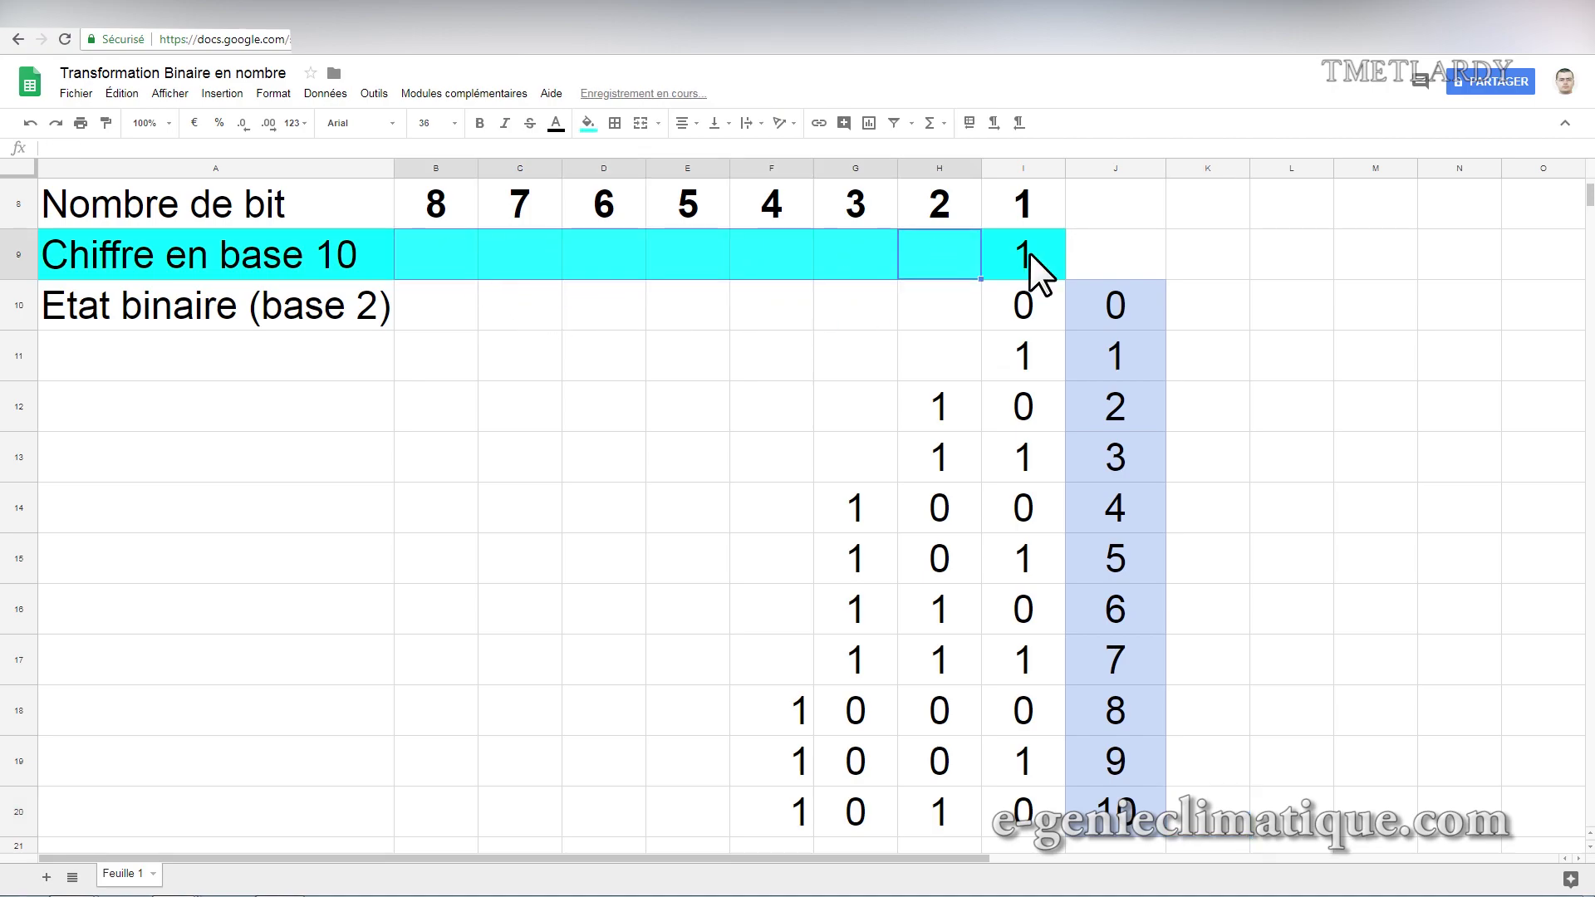
{"action": "left_click", "coordinate": [1029, 252]}
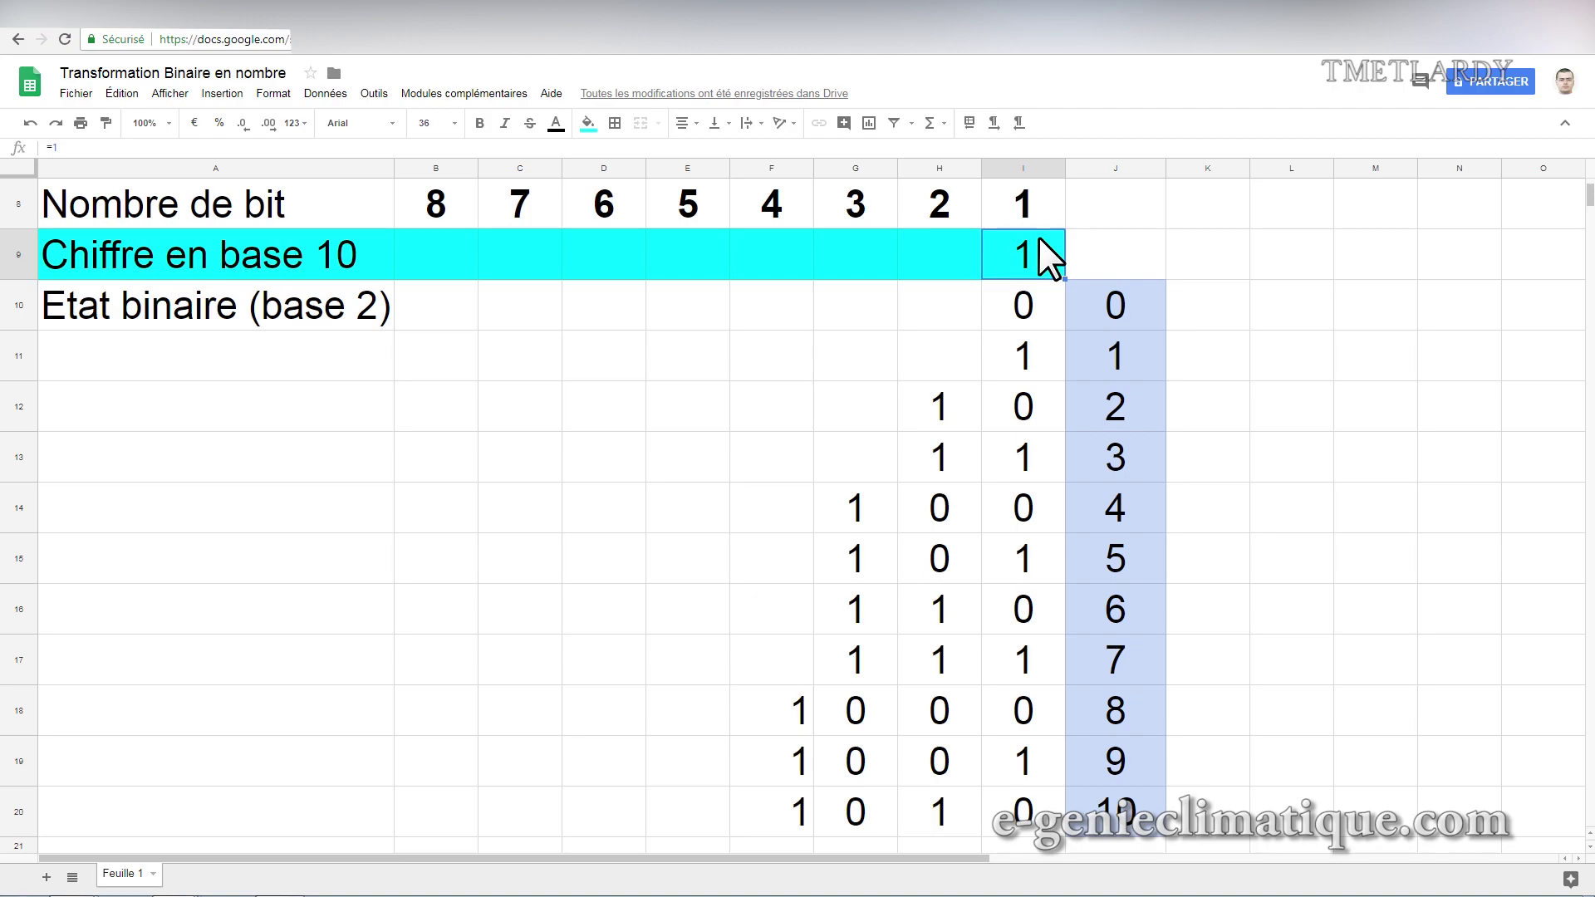
{"action": "left_click", "coordinate": [1027, 309]}
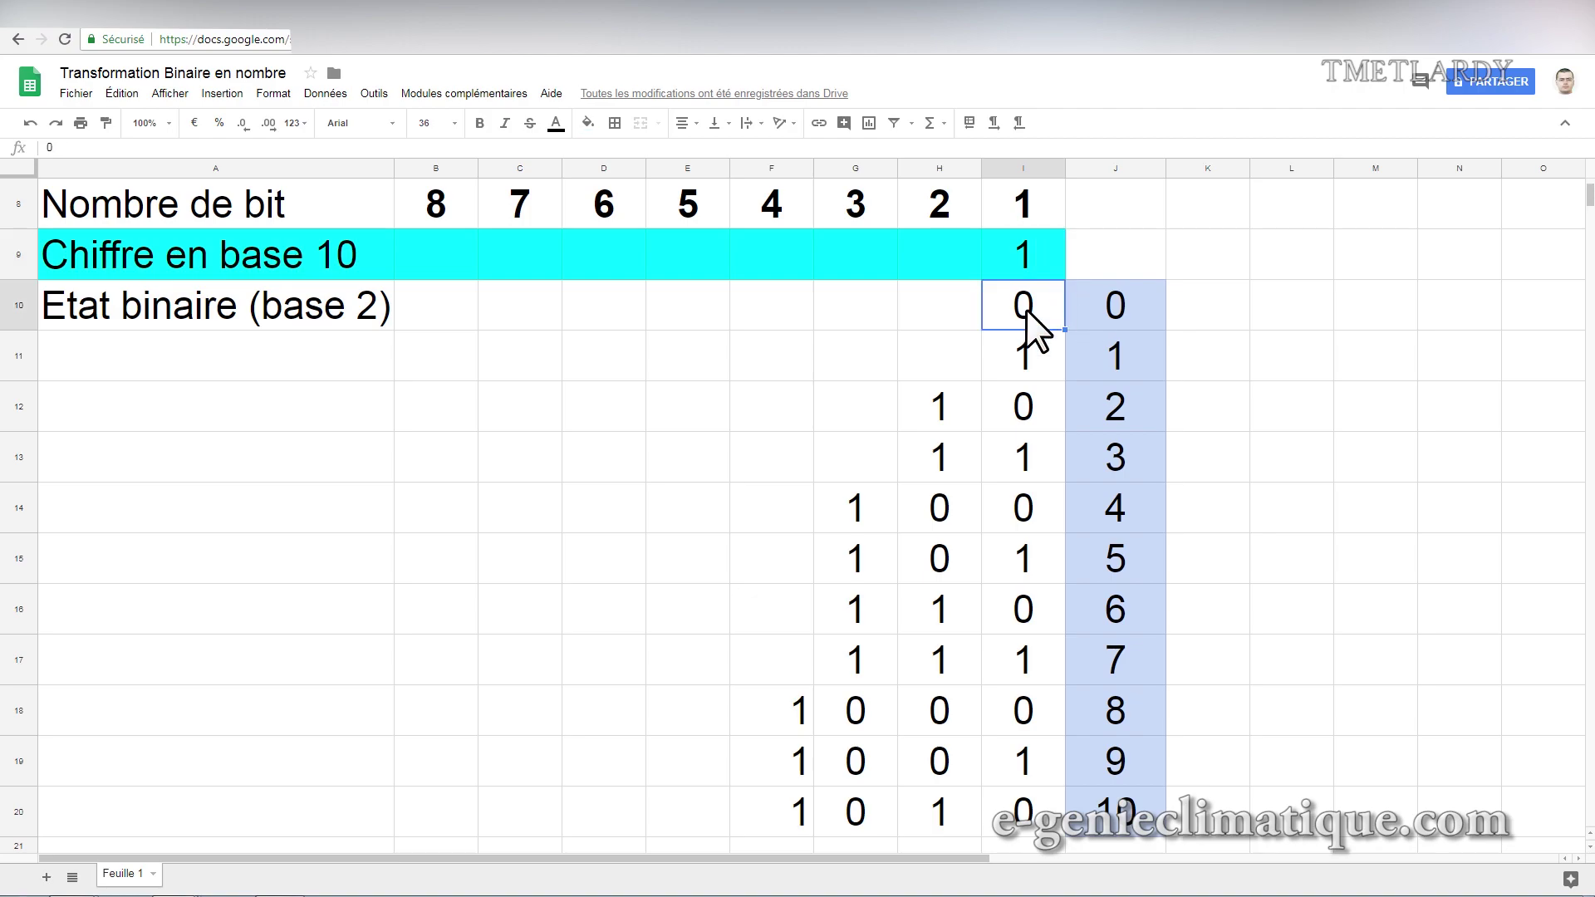
{"action": "left_click", "coordinate": [1079, 298]}
{"action": "left_click", "coordinate": [1027, 362]}
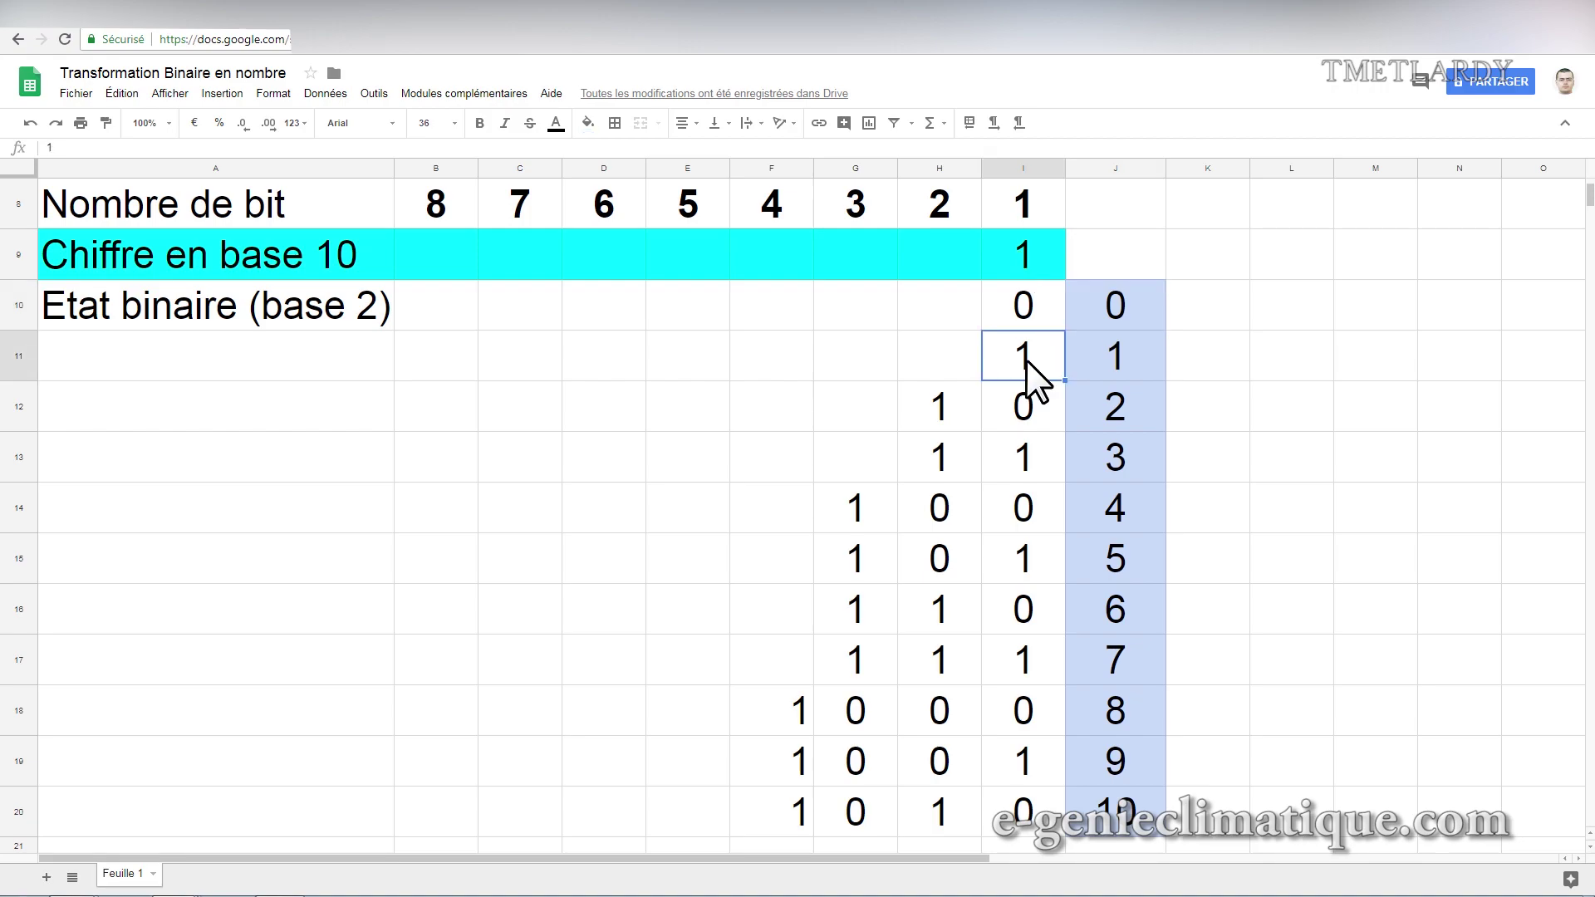
{"action": "left_click", "coordinate": [1126, 351]}
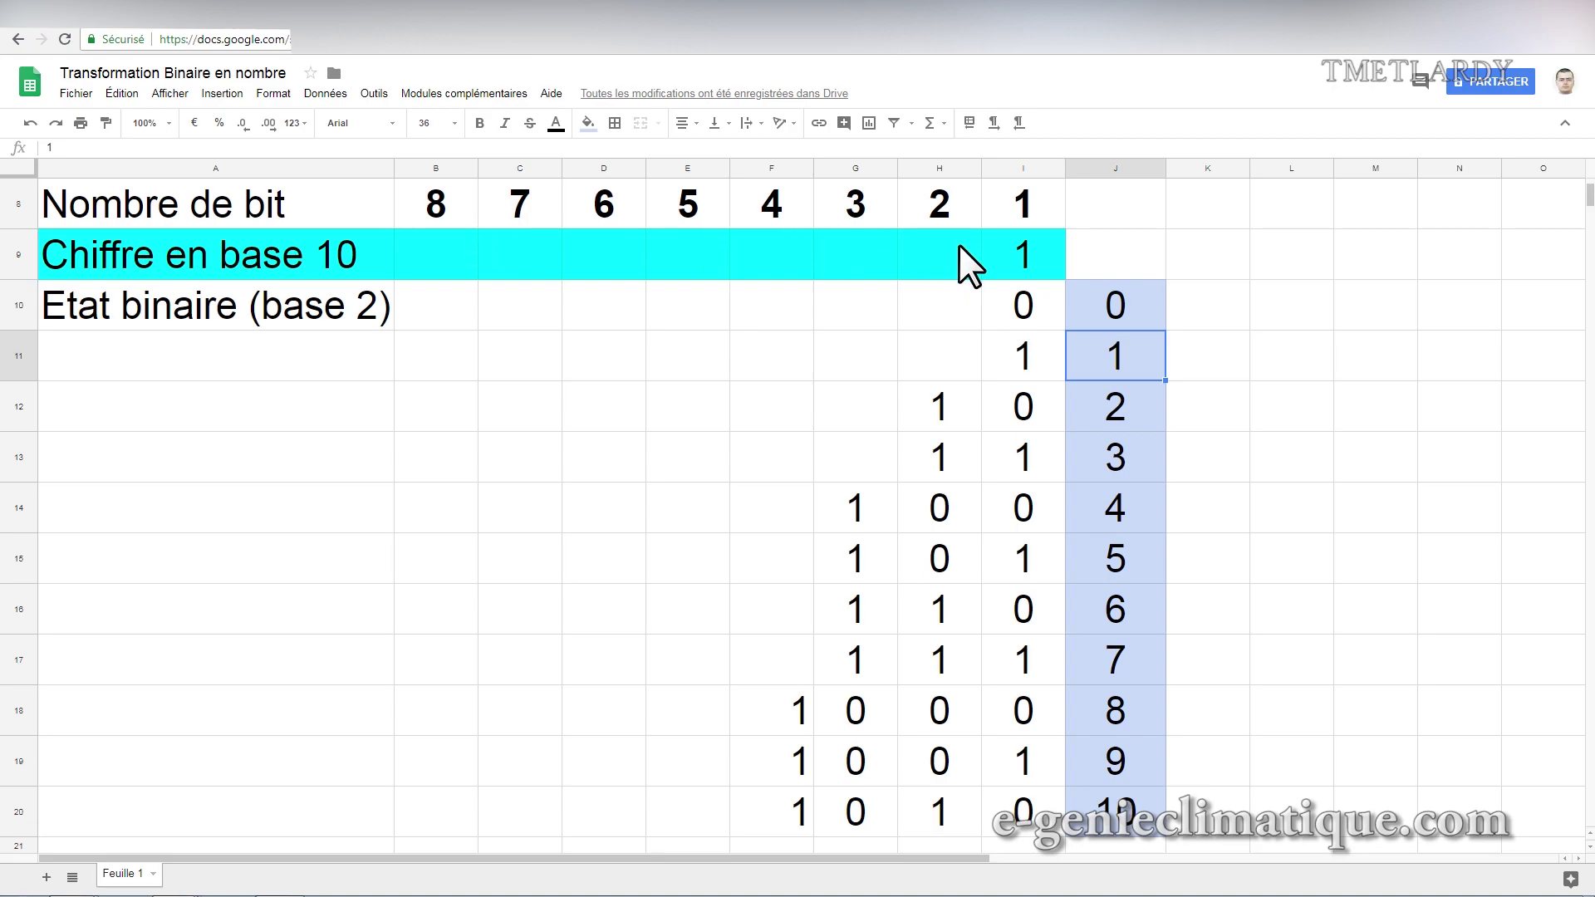
{"action": "left_click", "coordinate": [603, 205]}
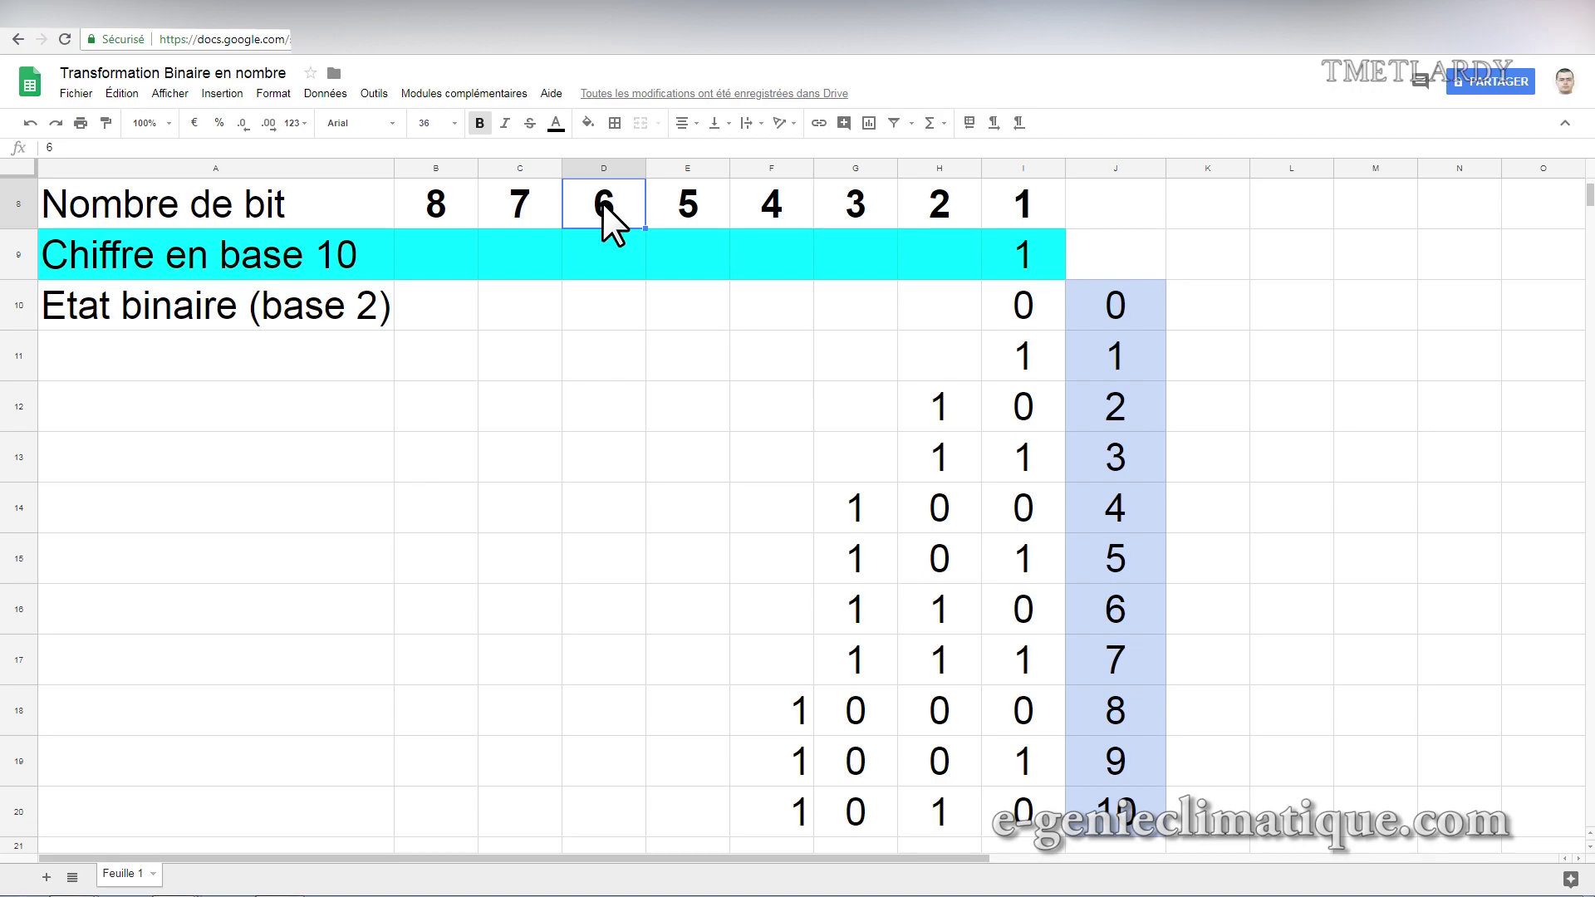
{"action": "left_click", "coordinate": [445, 202]}
{"action": "left_click", "coordinate": [1022, 257]}
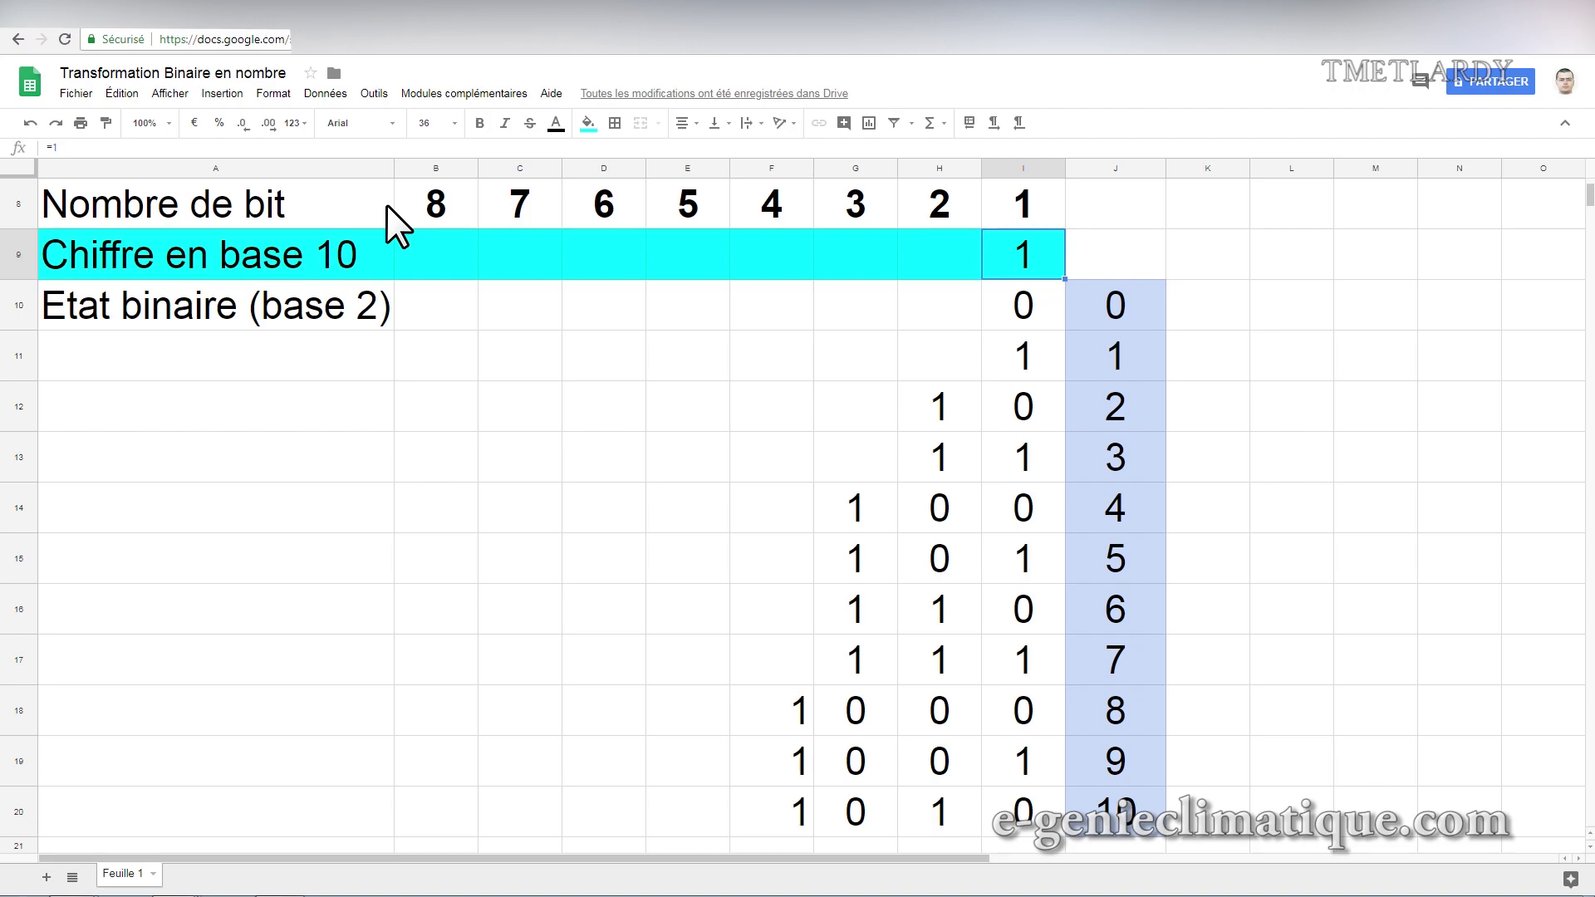
Calculate the base-10 weight of bit 2 in H9 with the formula =I9*2.
{"action": "scroll", "coordinate": [1012, 296], "scroll_direction": "up", "scroll_amount": 3}
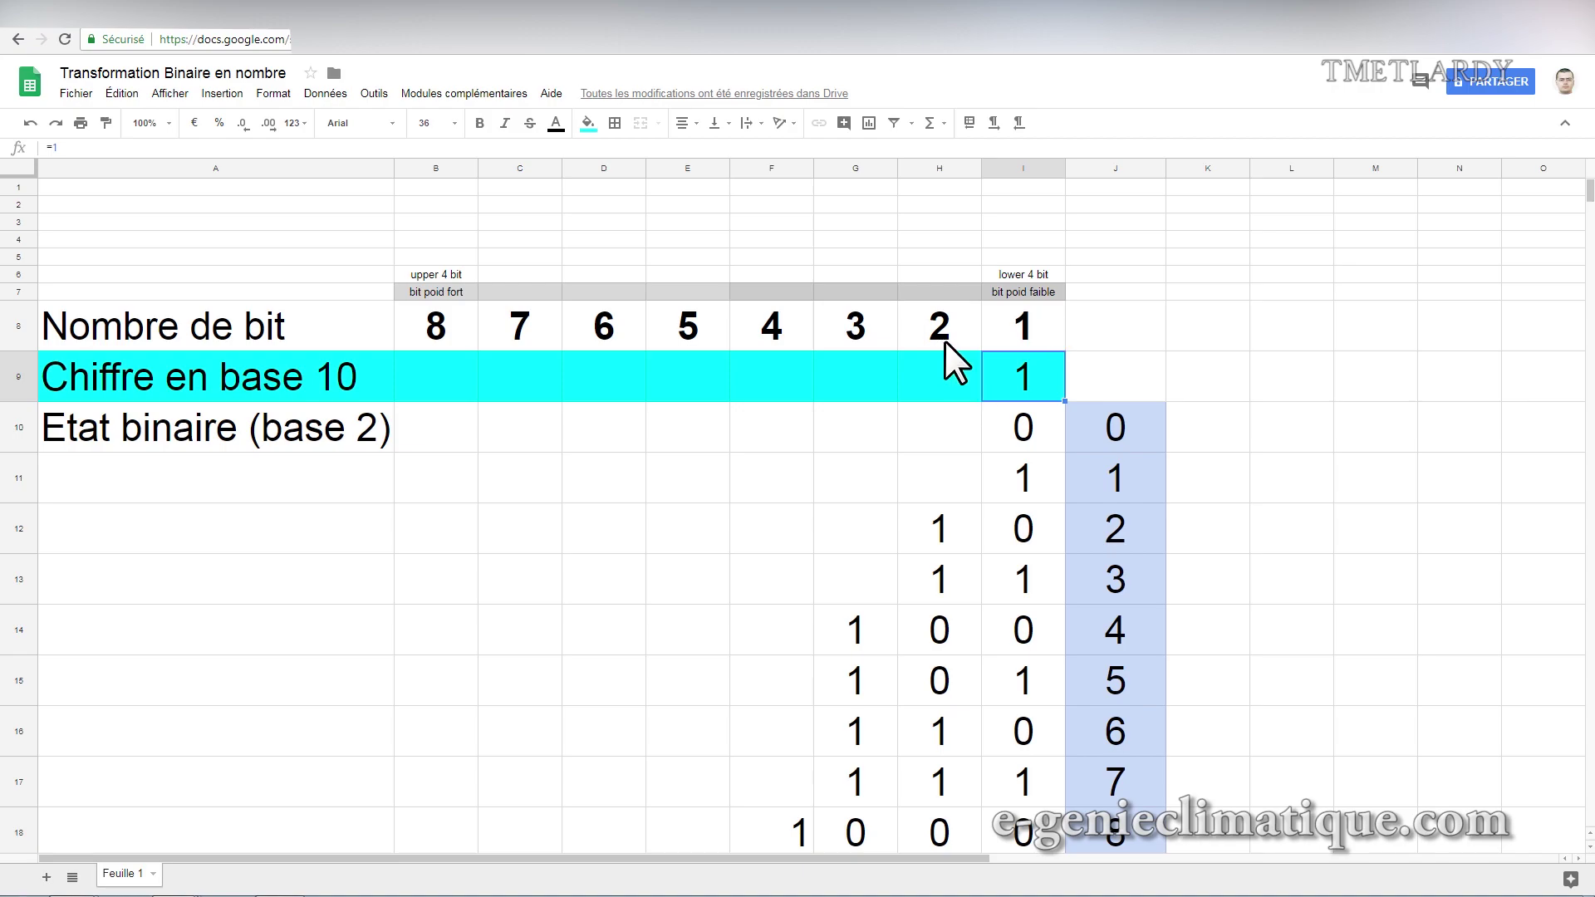
{"action": "double_click", "coordinate": [953, 380]}
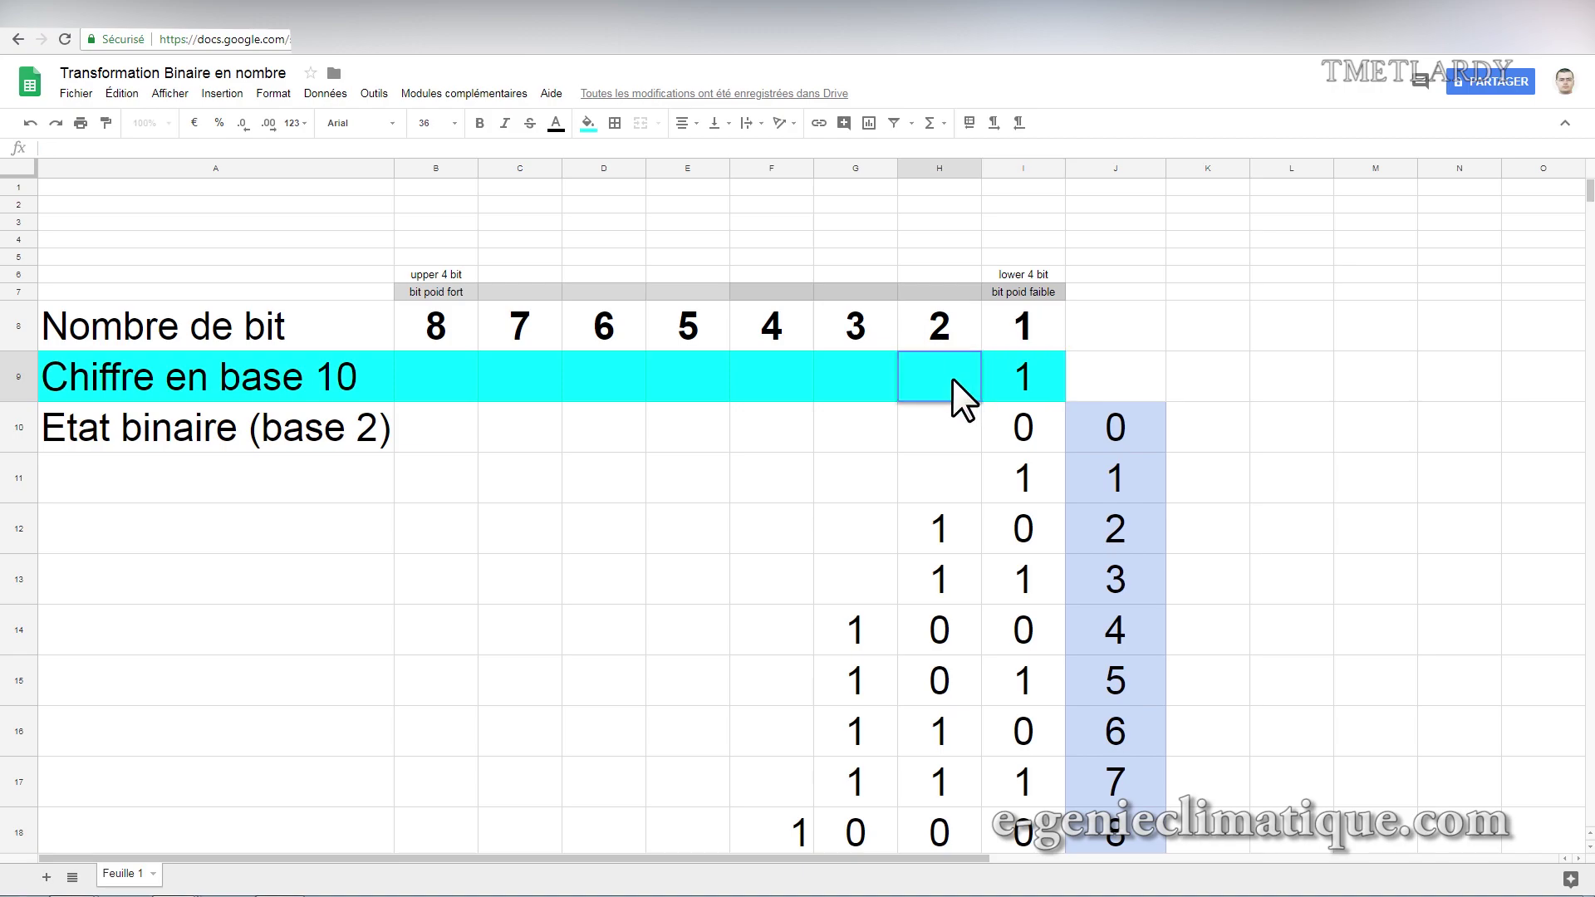
{"action": "type", "text": "="}
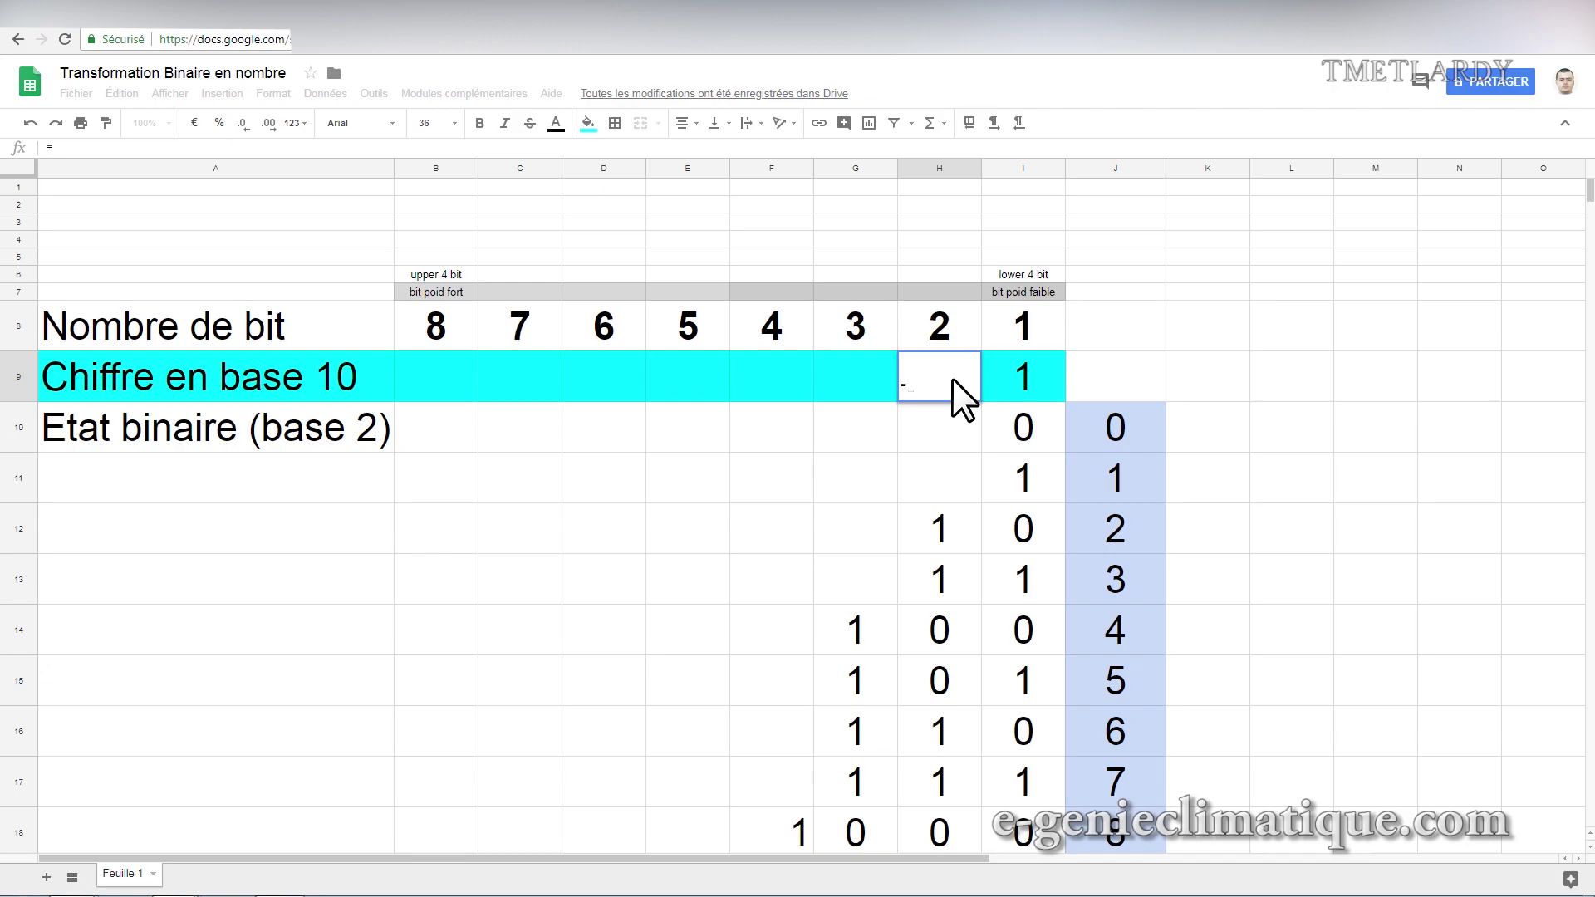
{"action": "left_click", "coordinate": [1009, 378]}
{"action": "type", "text": "*"}
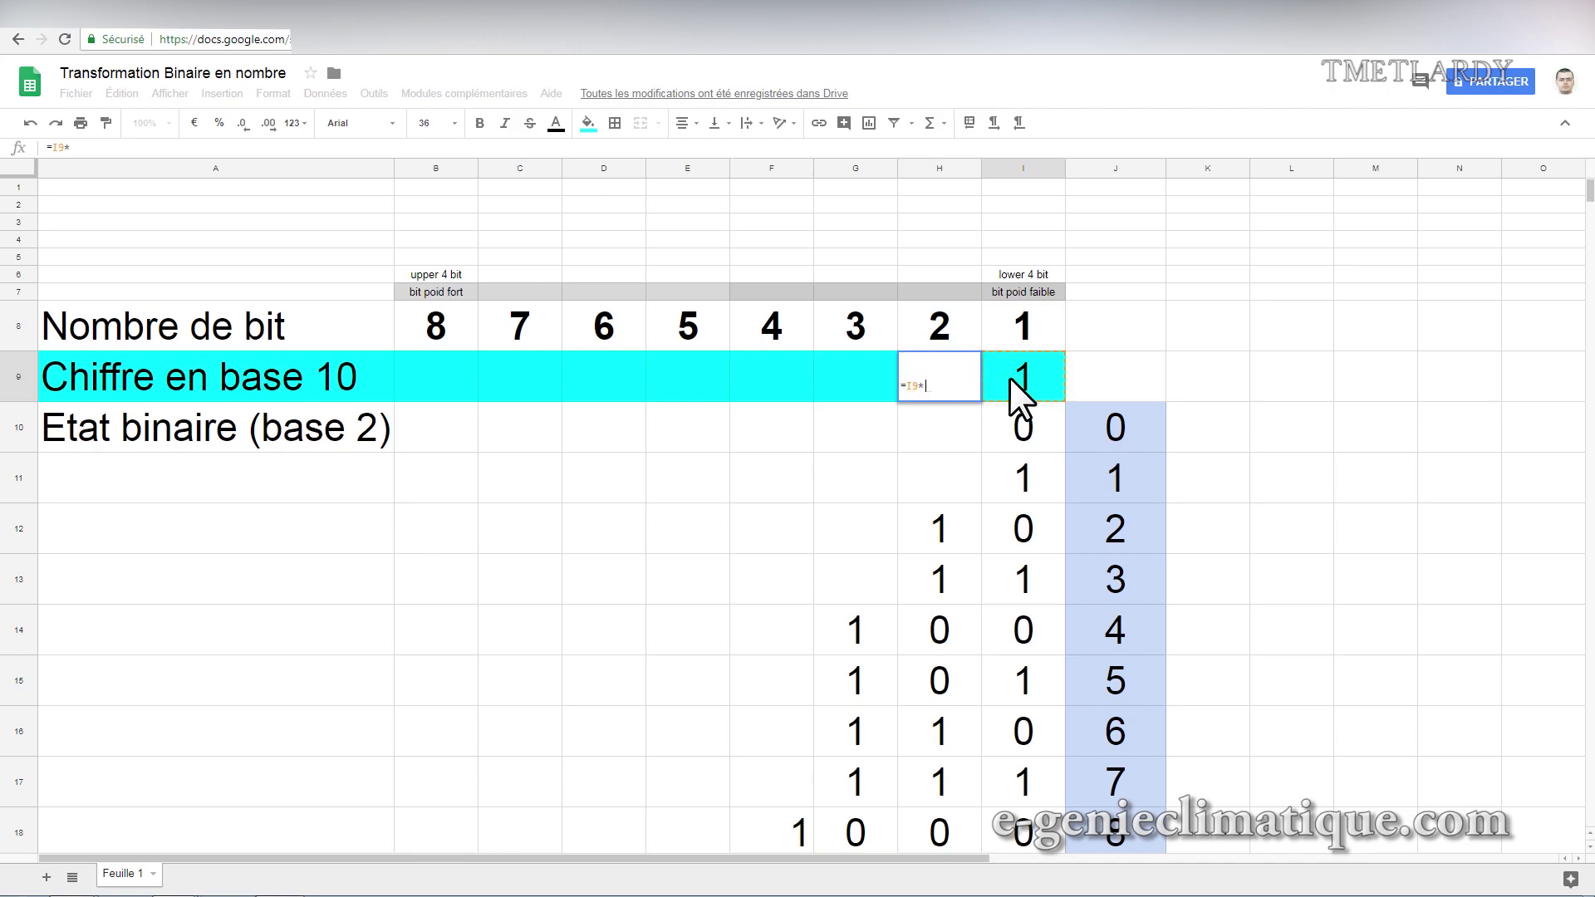
{"action": "type", "text": "2"}
{"action": "key", "text": "Return"}
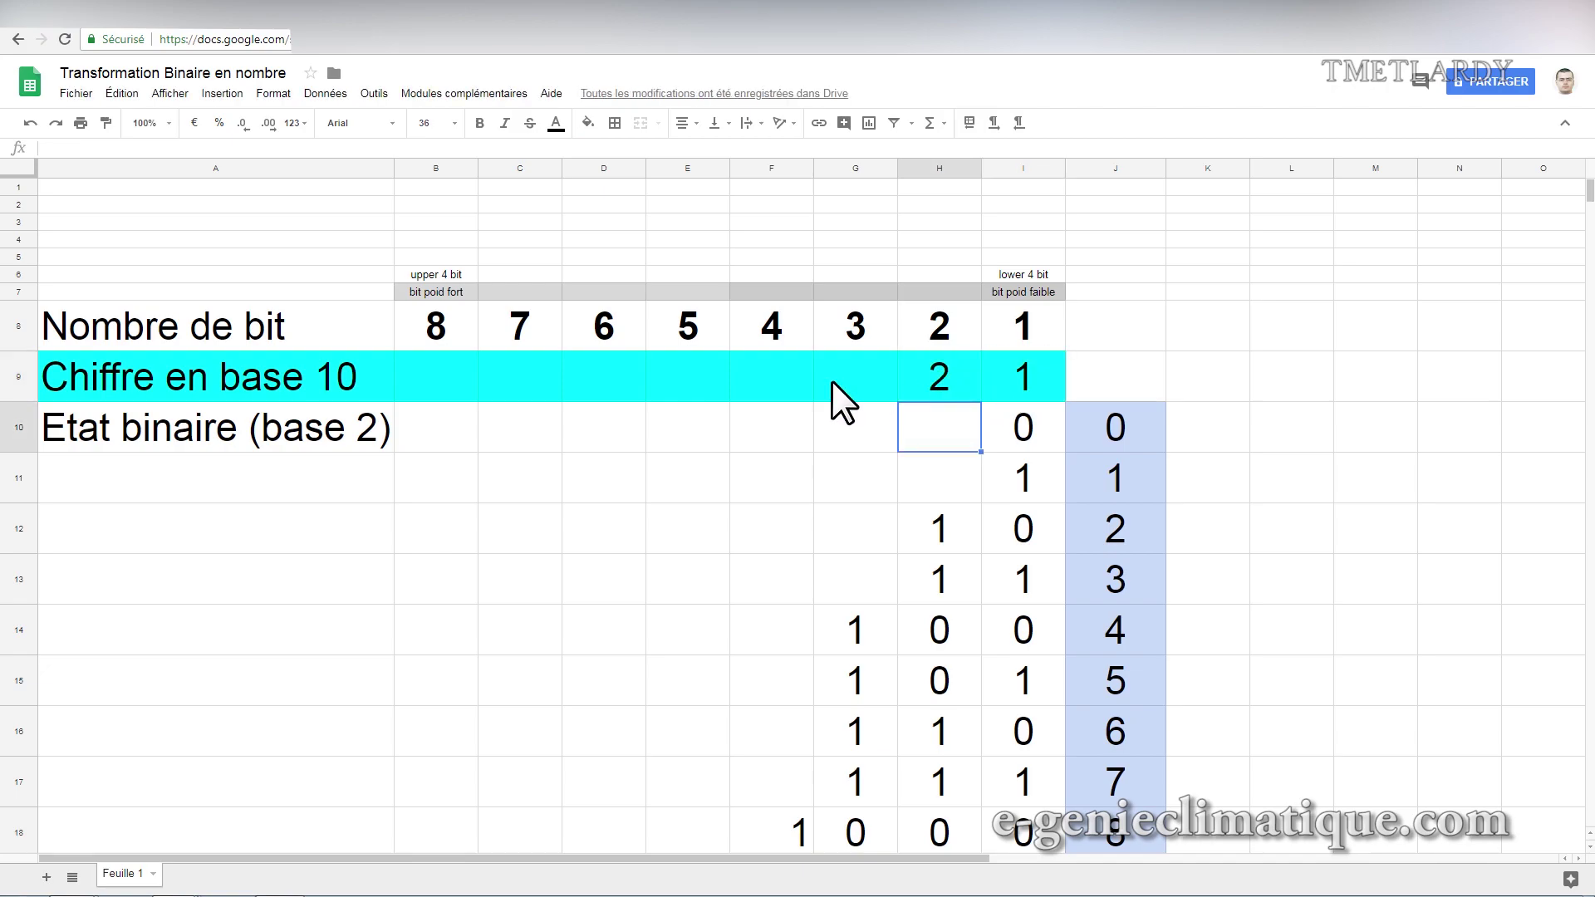
Calculate the base-10 weight of bit 3 in G9 with the formula =H9*2.
{"action": "double_click", "coordinate": [852, 362]}
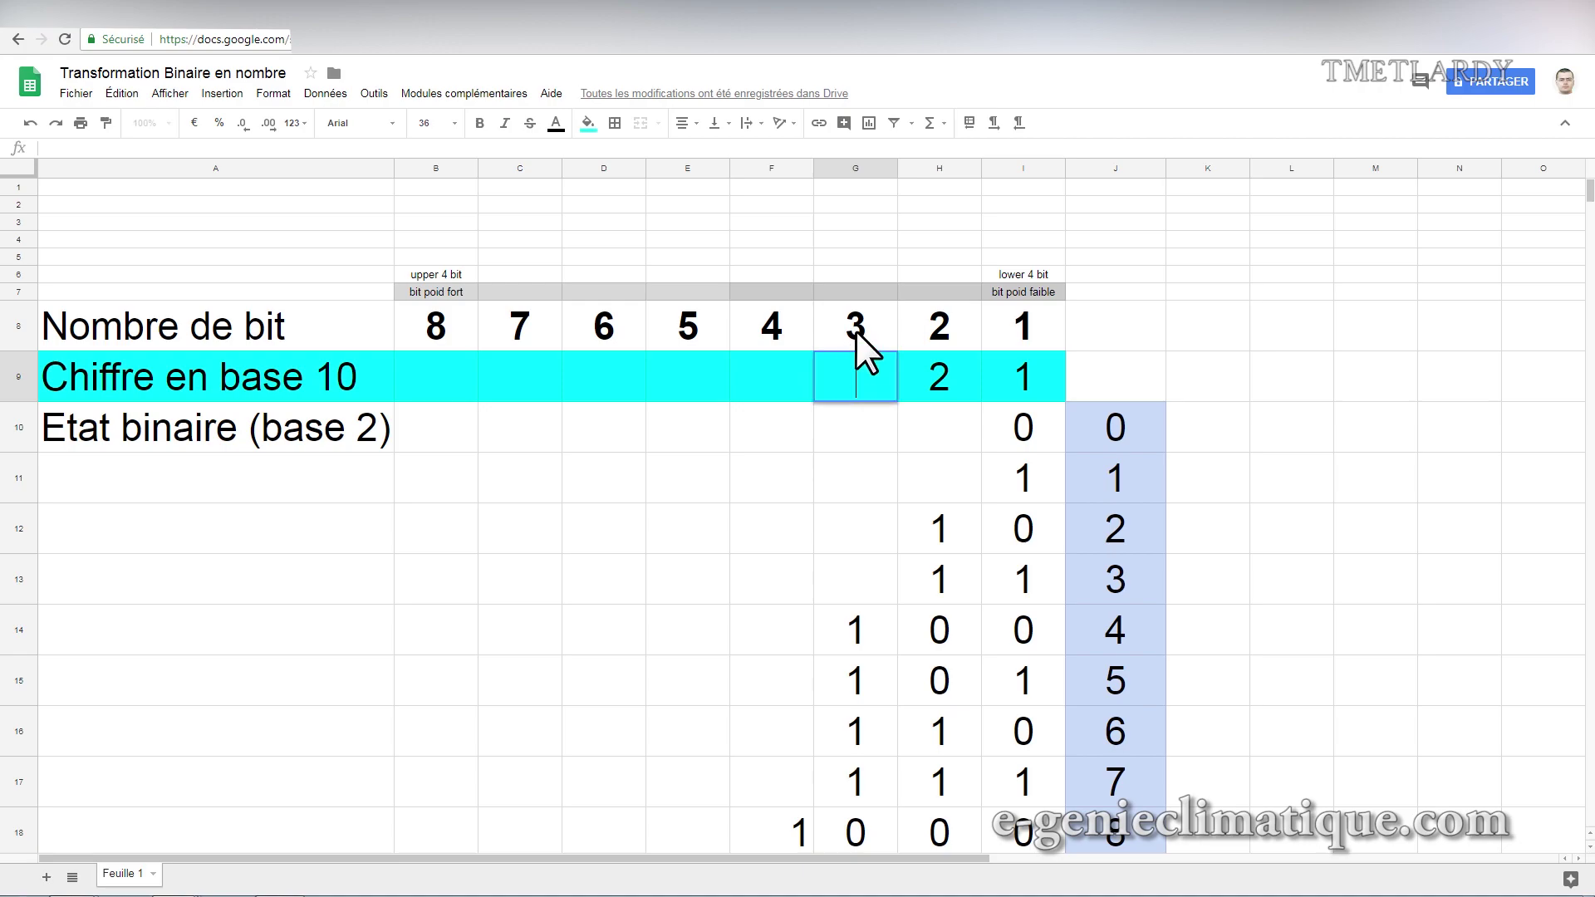
{"action": "type", "text": "="}
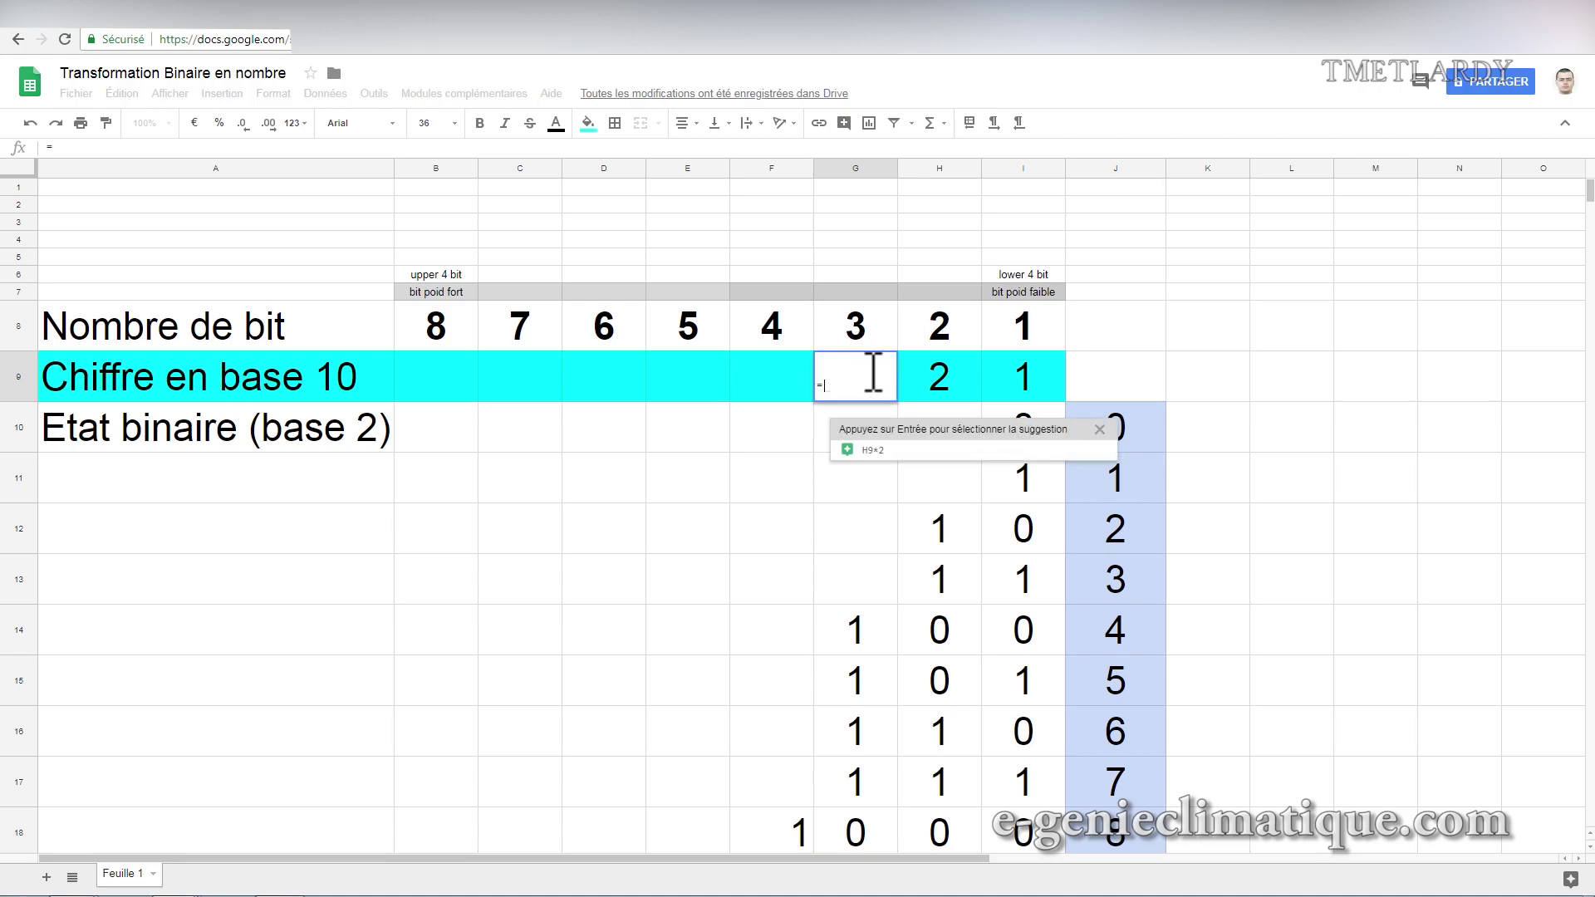
{"action": "left_click", "coordinate": [949, 379]}
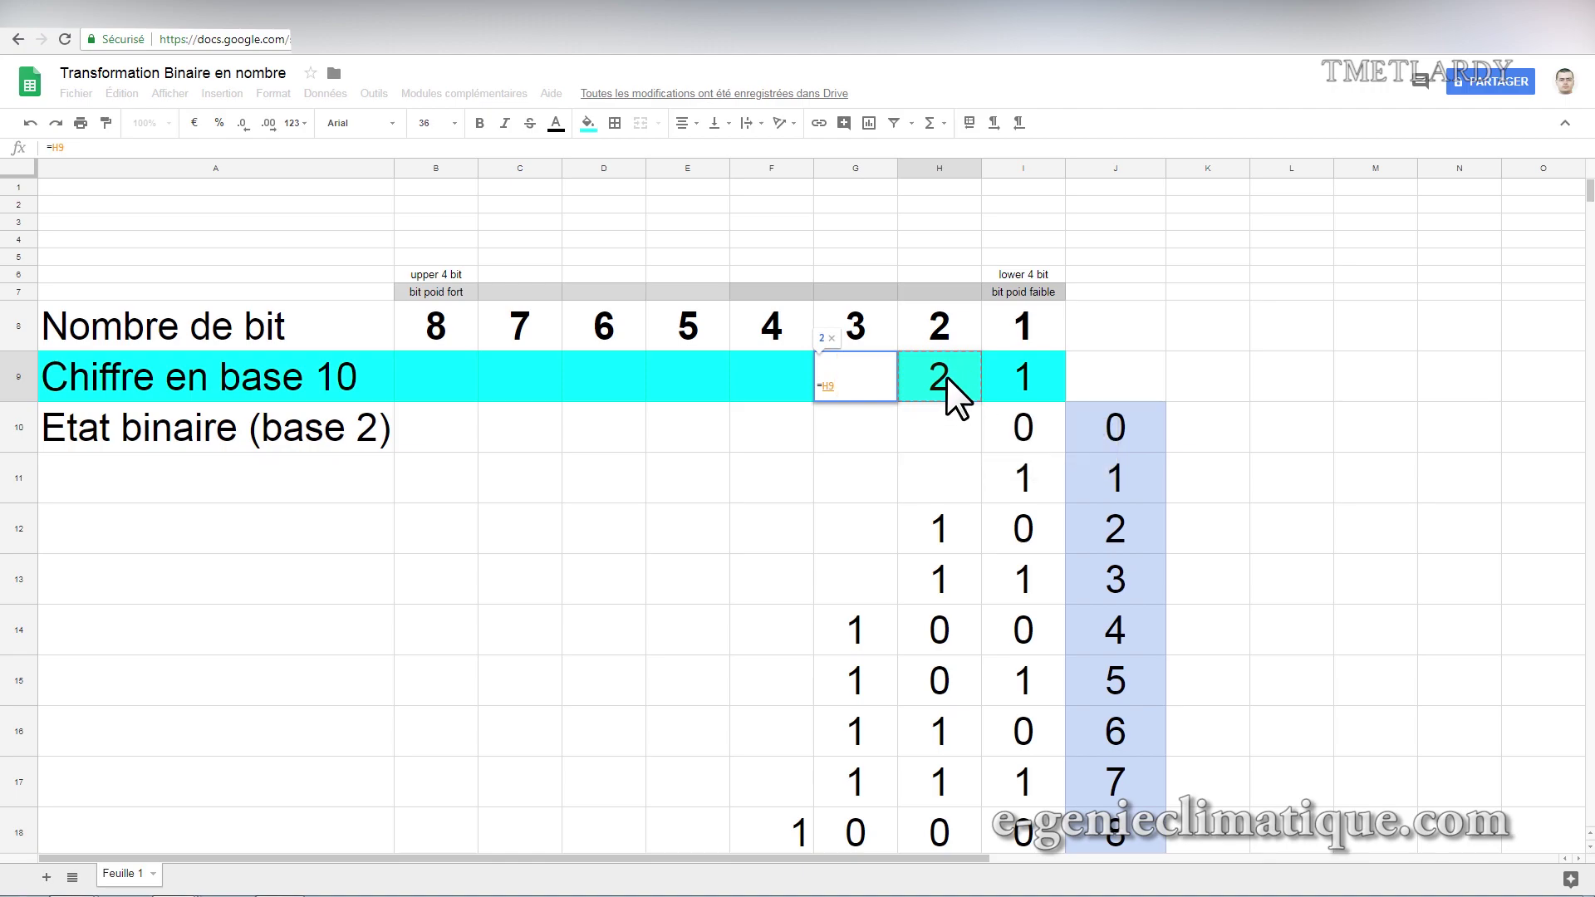
{"action": "type", "text": "*2"}
{"action": "key", "text": "Return"}
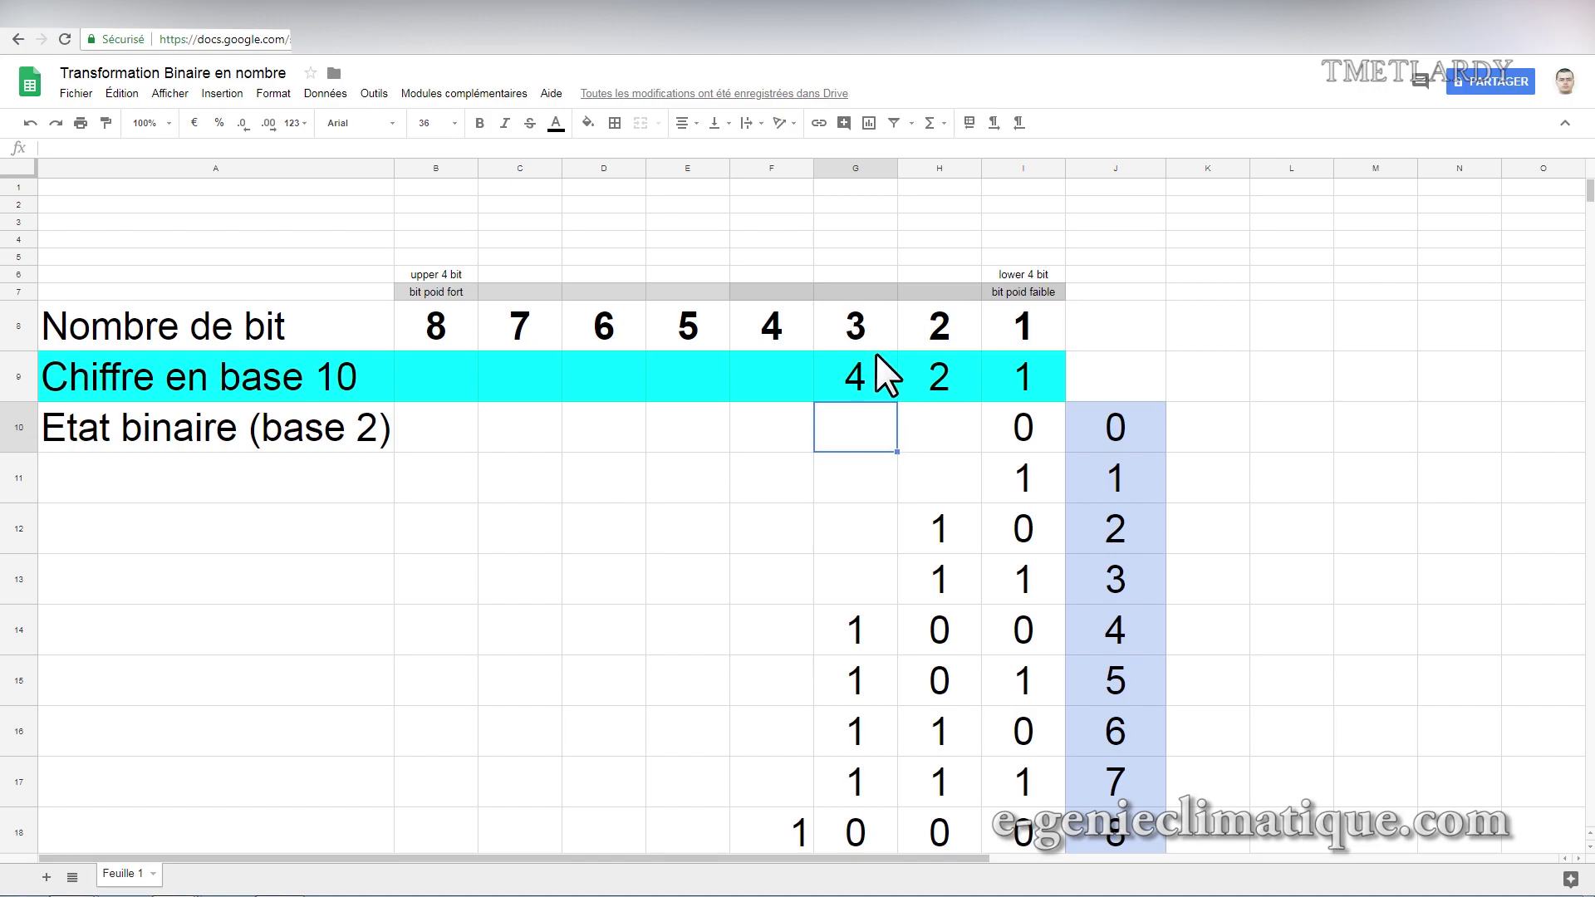
Calculate the base-10 weight of bit 4 in F9 with the formula =G9*2.
{"action": "double_click", "coordinate": [782, 384]}
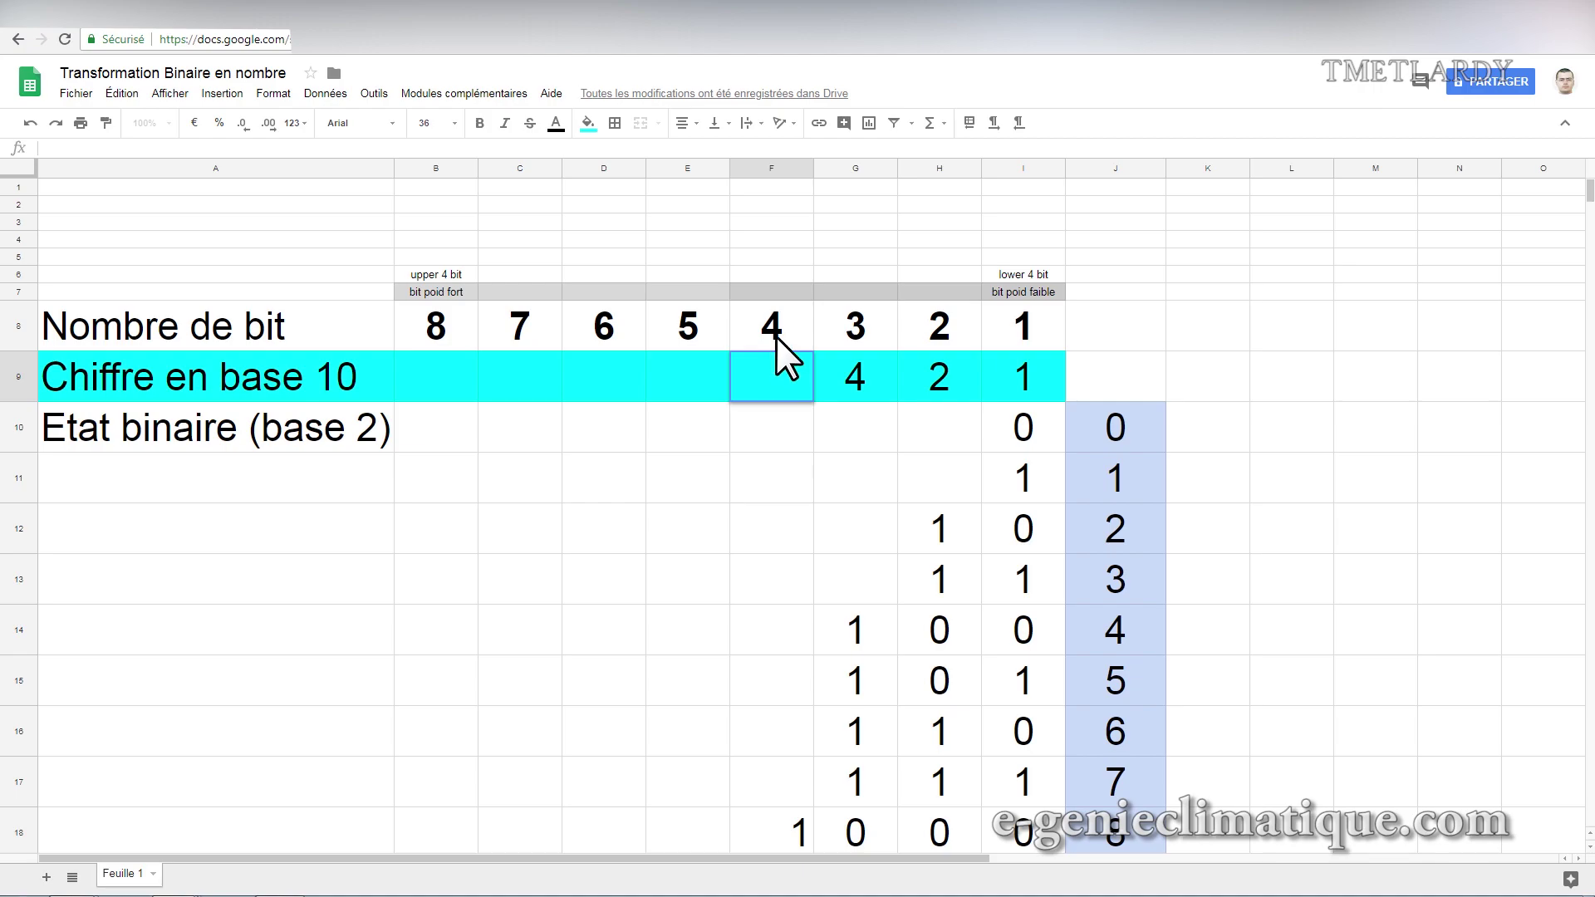
{"action": "type", "text": "="}
{"action": "left_click", "coordinate": [854, 381]}
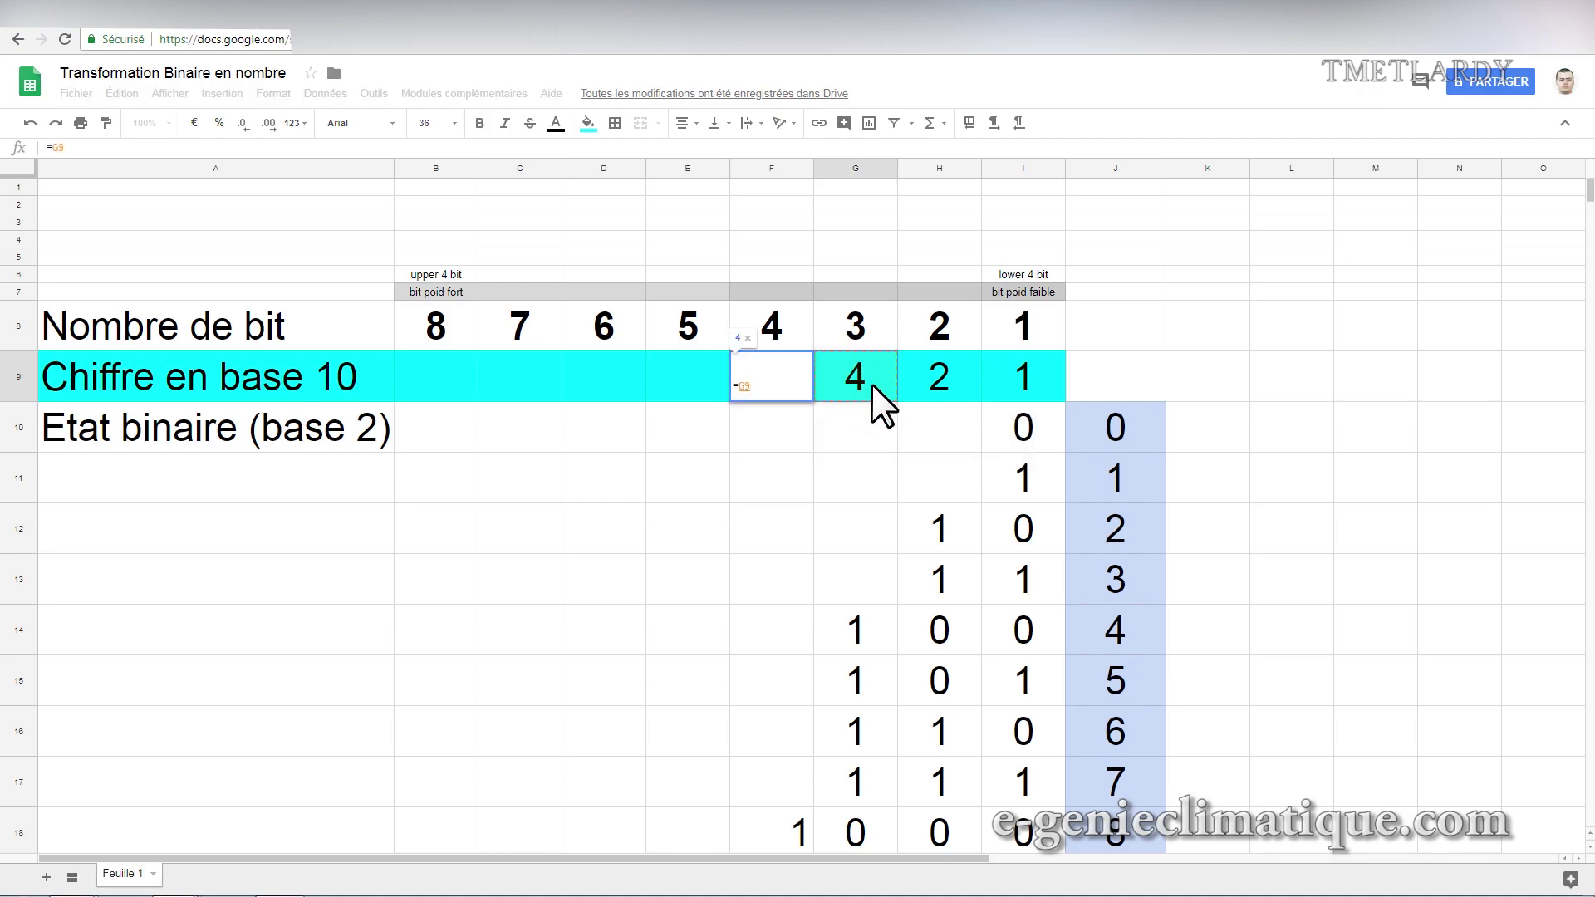
{"action": "type", "text": "*2"}
{"action": "key", "text": "Return"}
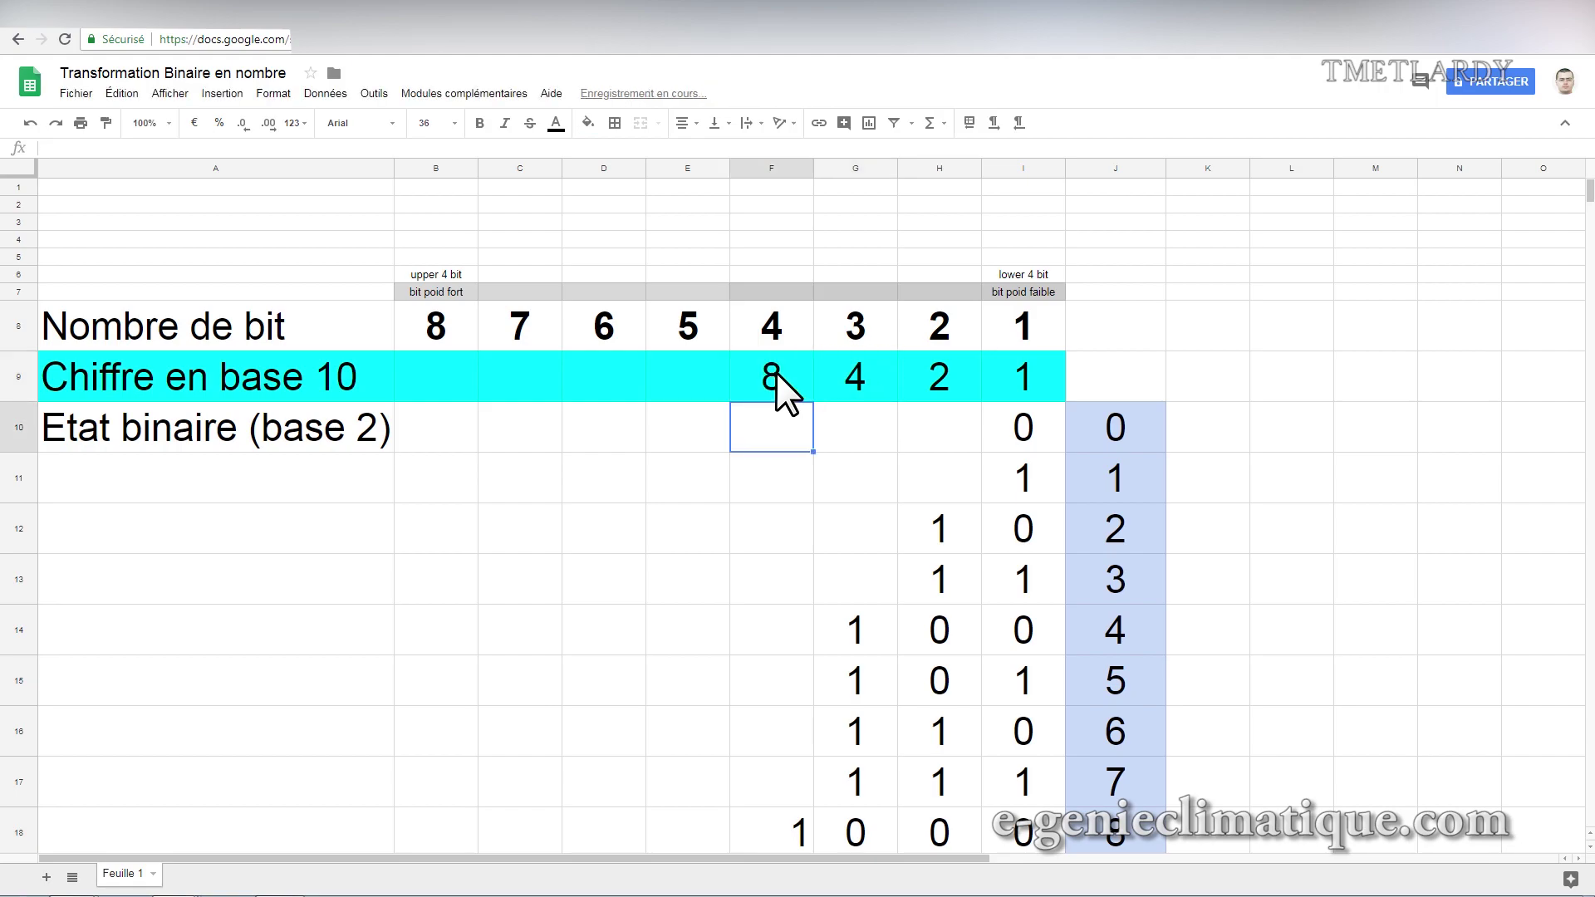
Calculate the base-10 weight of bit 5 in E9 with the formula =F9*2.
{"action": "left_click", "coordinate": [703, 361]}
{"action": "type", "text": "="}
{"action": "left_click", "coordinate": [776, 379]}
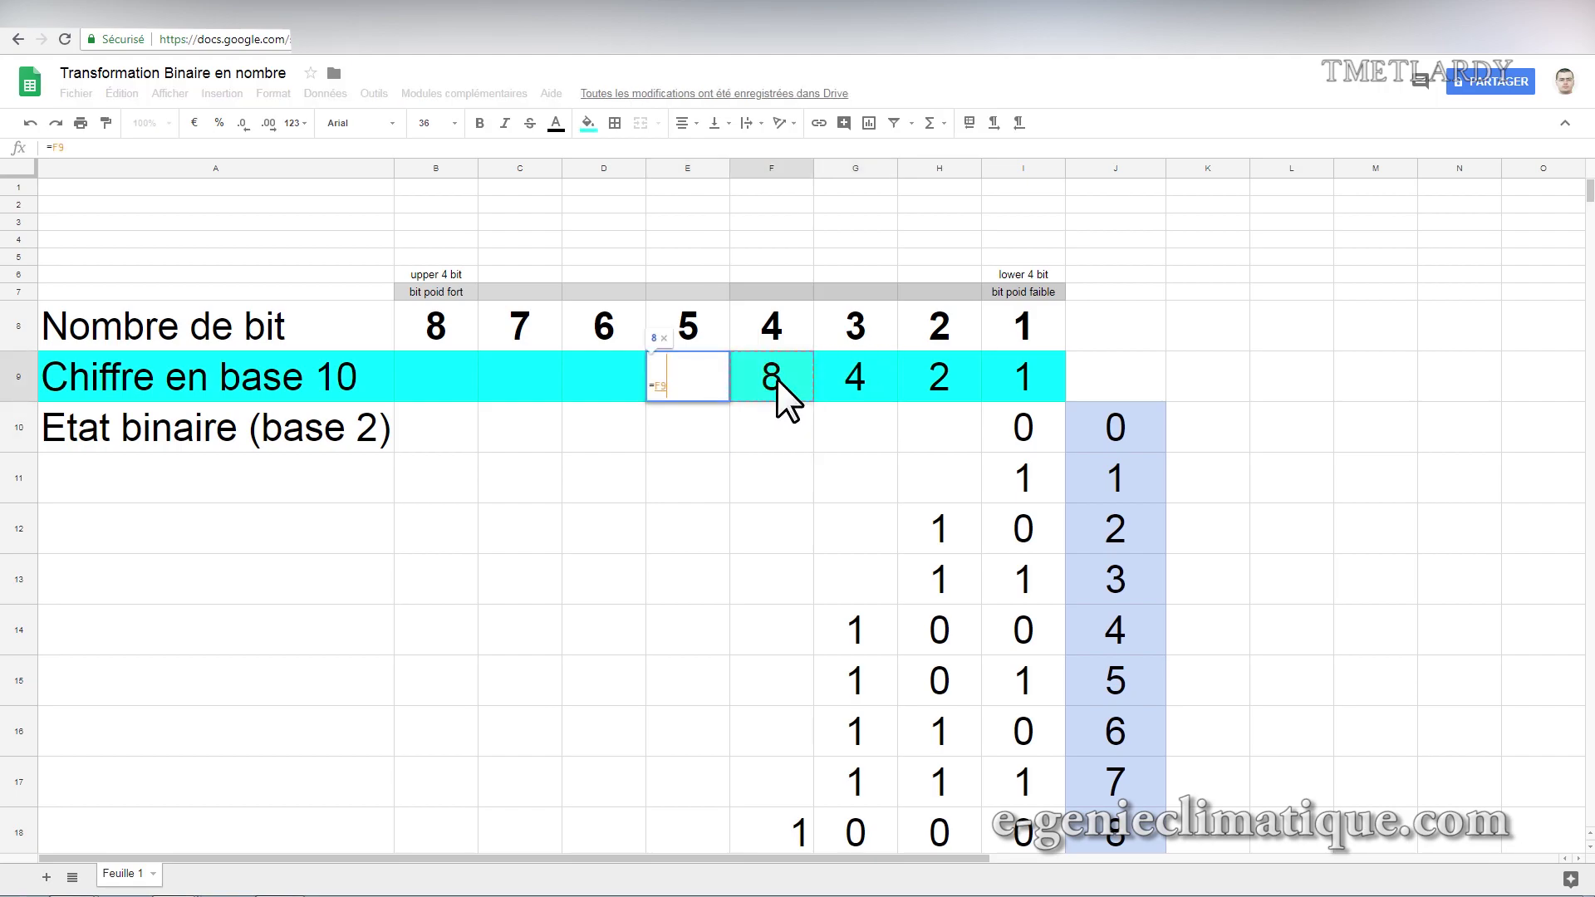
{"action": "type", "text": "*2"}
{"action": "key", "text": "Return"}
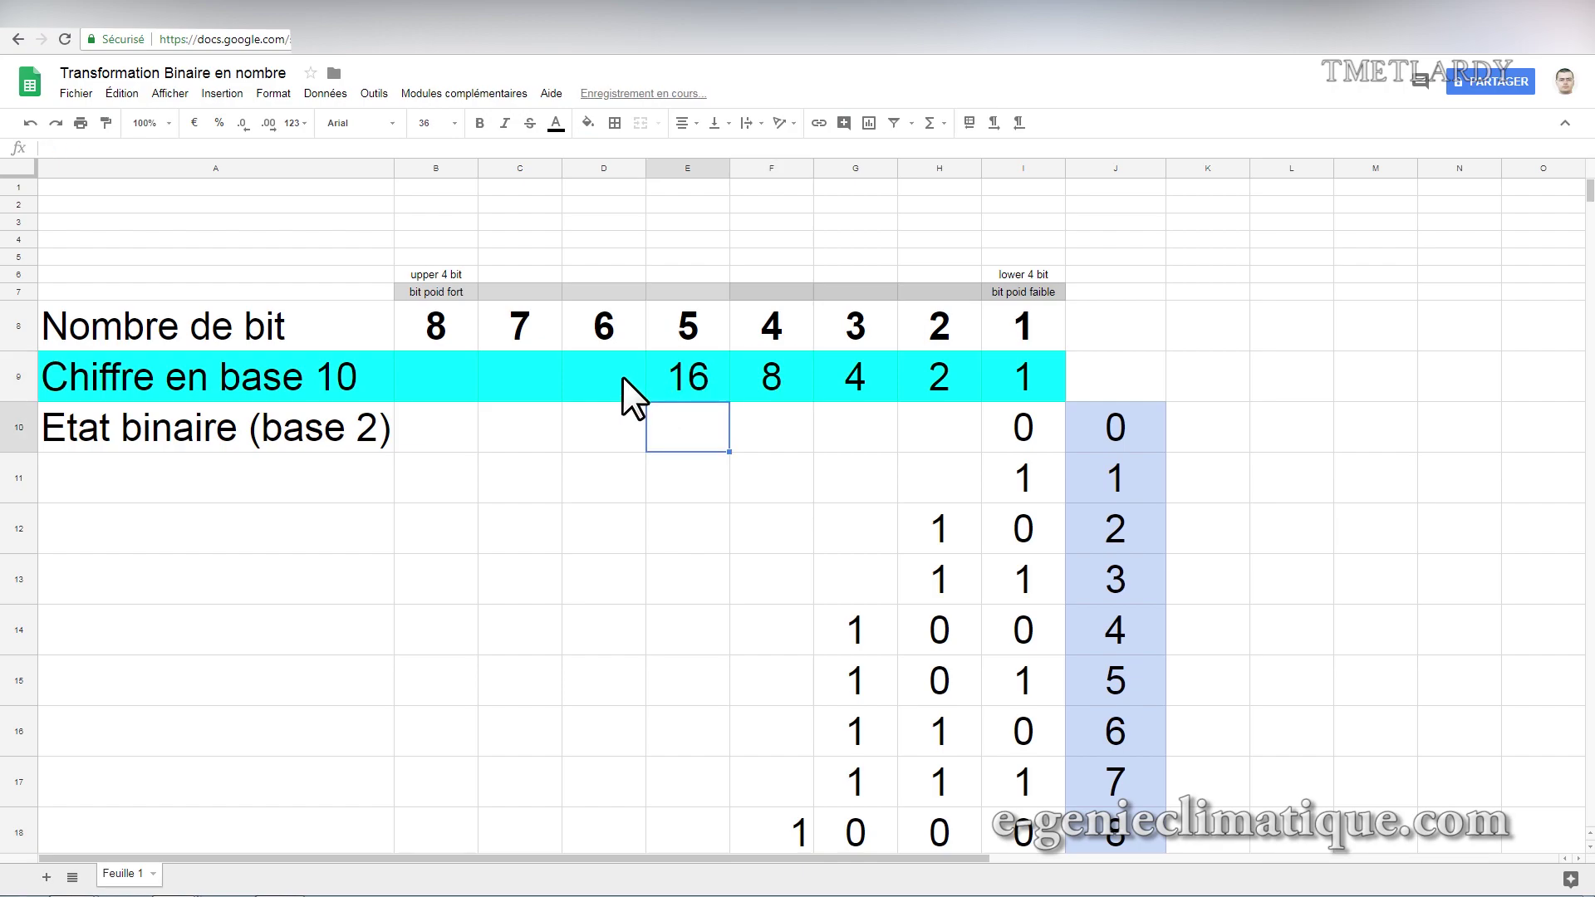
Calculate the base-10 weight of bit 6 in D9 with the formula =E9*2.
{"action": "left_click", "coordinate": [621, 375]}
{"action": "type", "text": "="}
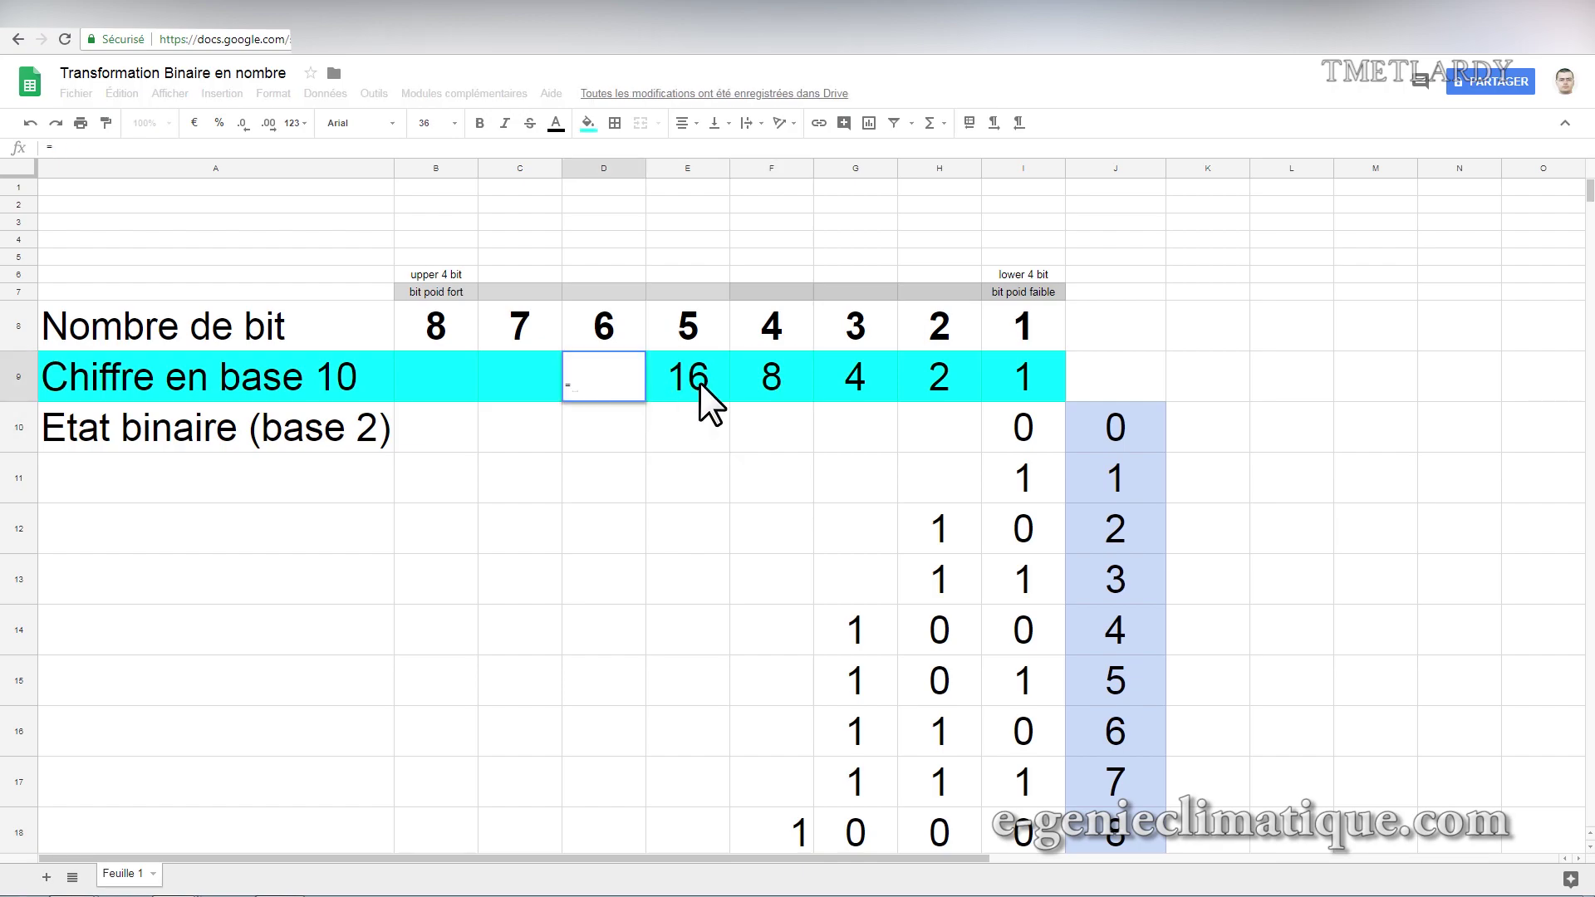
{"action": "left_click", "coordinate": [699, 382]}
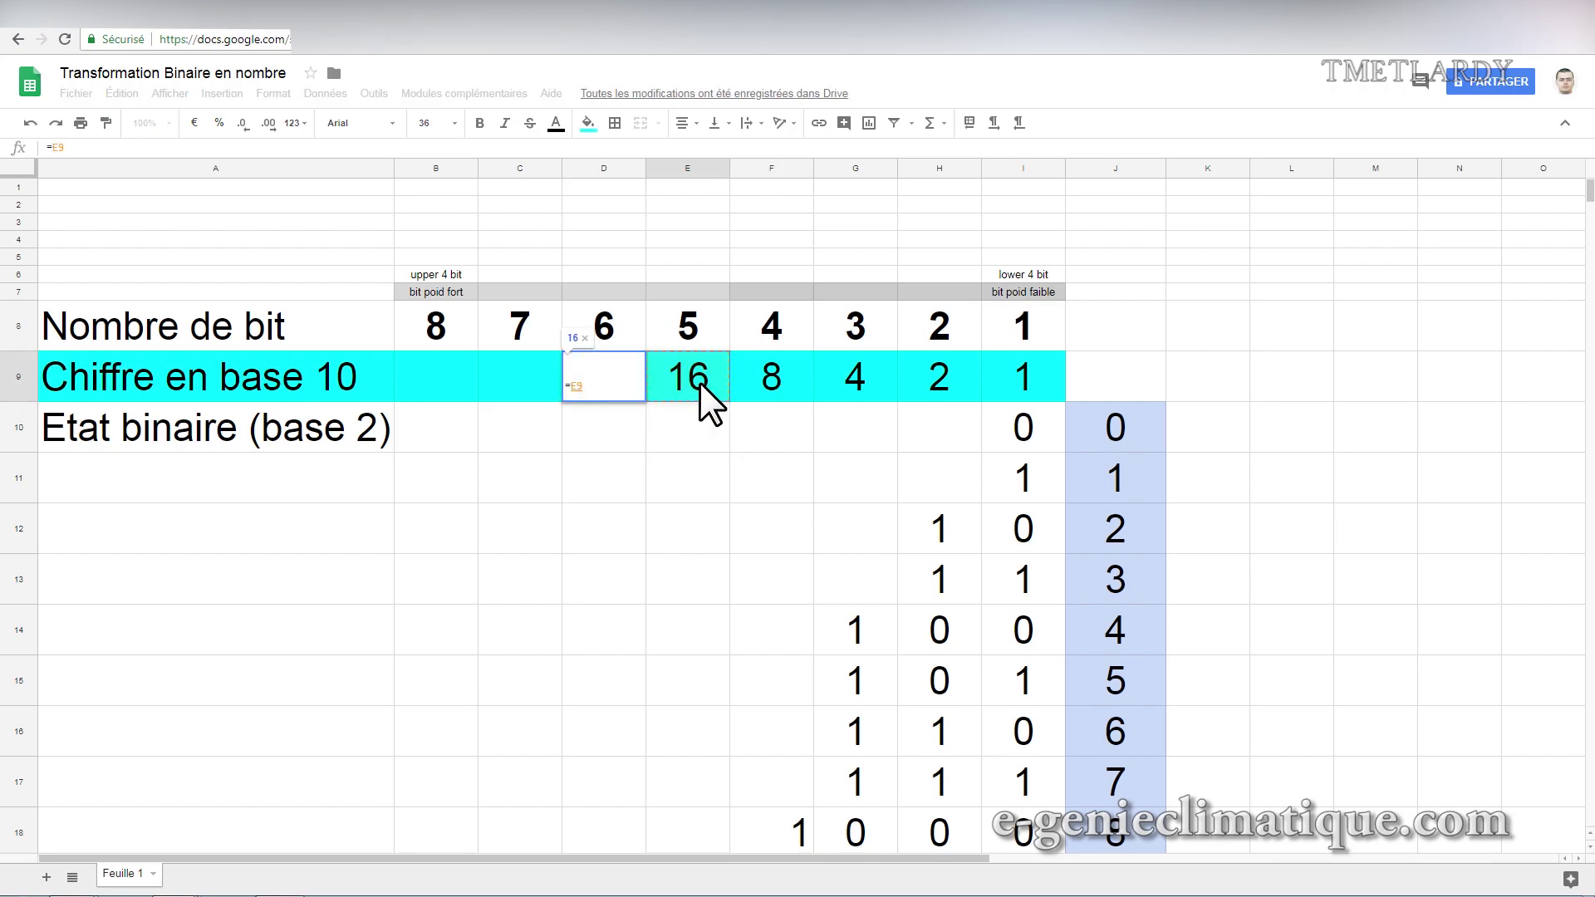
{"action": "type", "text": "*2"}
{"action": "key", "text": "Return"}
Calculate the base-10 weight of bit 7 in C9 with the formula =D9*2.
{"action": "left_click", "coordinate": [545, 387]}
{"action": "type", "text": "="}
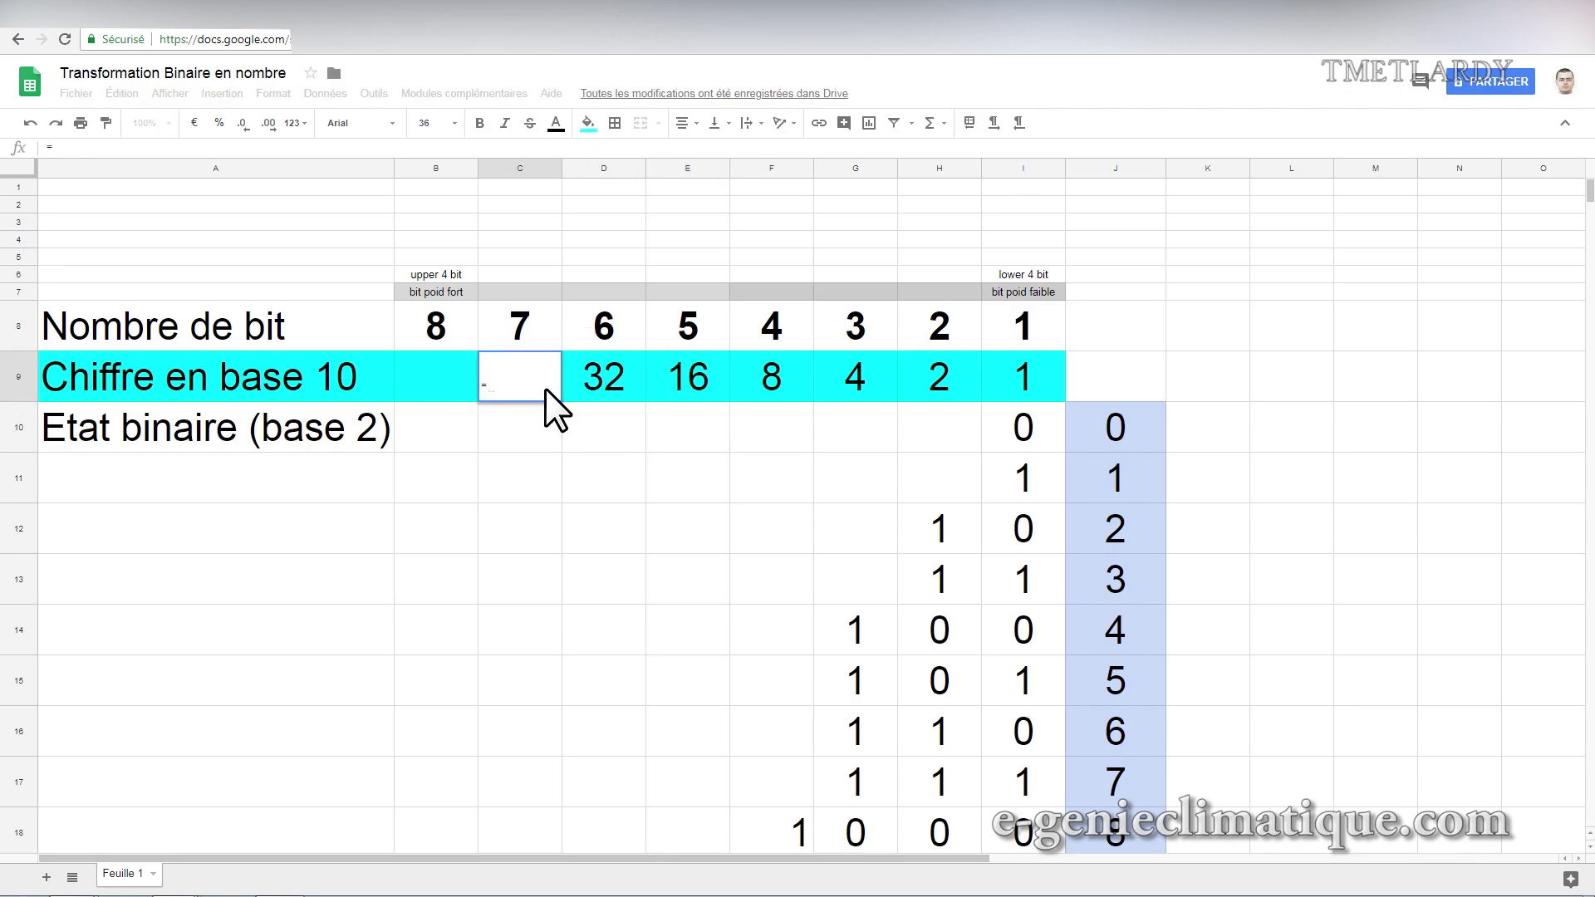
{"action": "left_click", "coordinate": [604, 386]}
{"action": "type", "text": "*"}
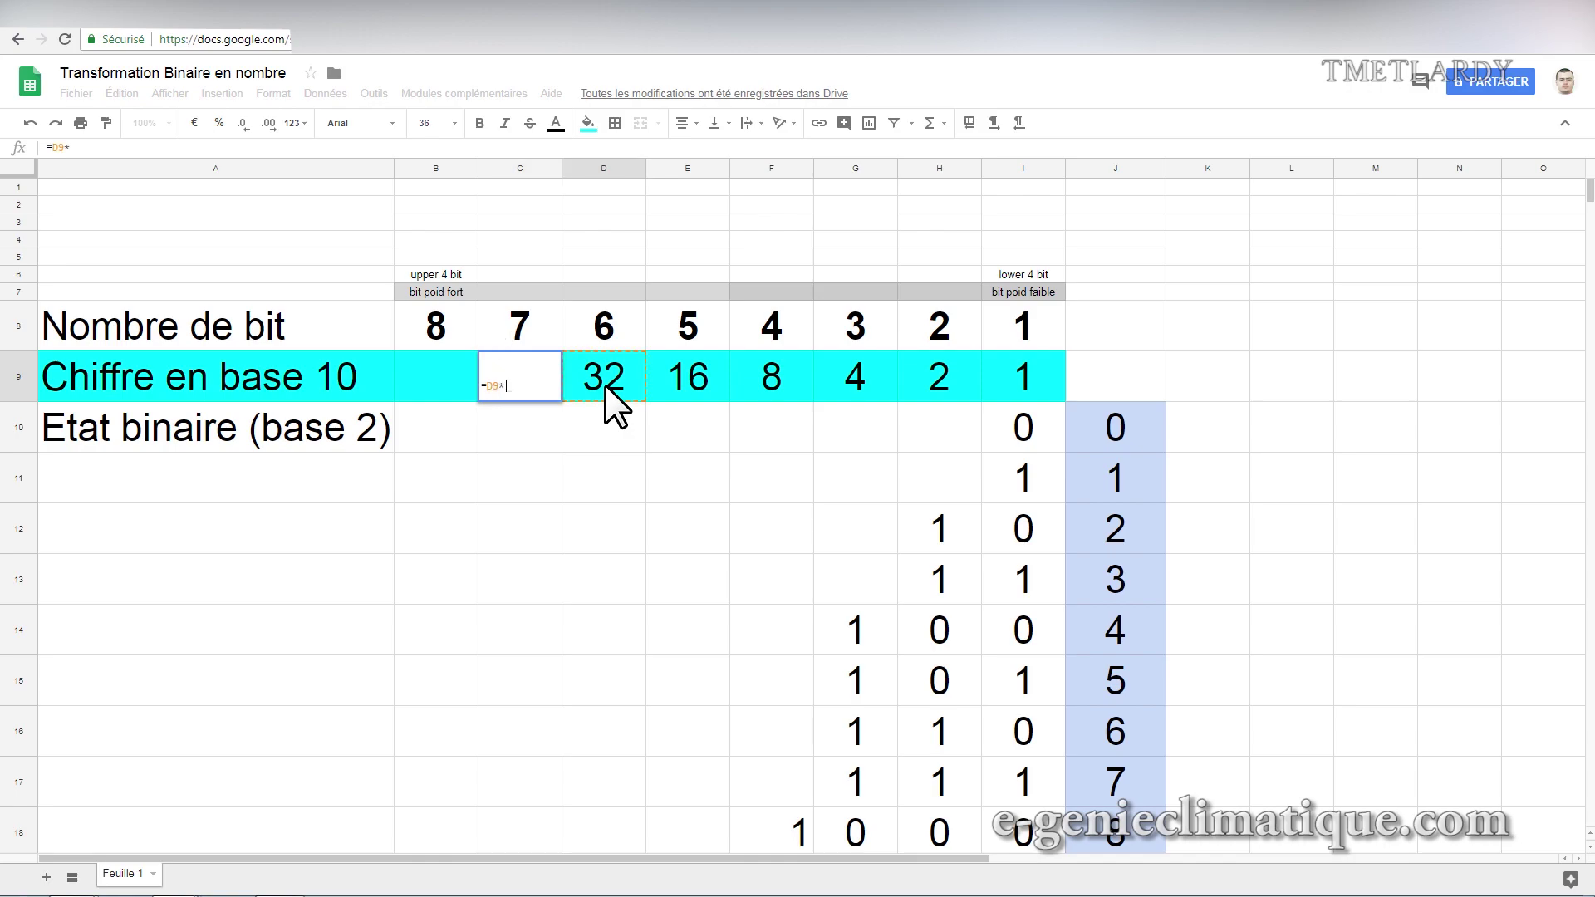
{"action": "type", "text": "2"}
{"action": "key", "text": "Return"}
Calculate the base-10 weight of bit 8 in B9 with the formula =C9*2.
{"action": "left_click", "coordinate": [461, 381]}
{"action": "type", "text": "="}
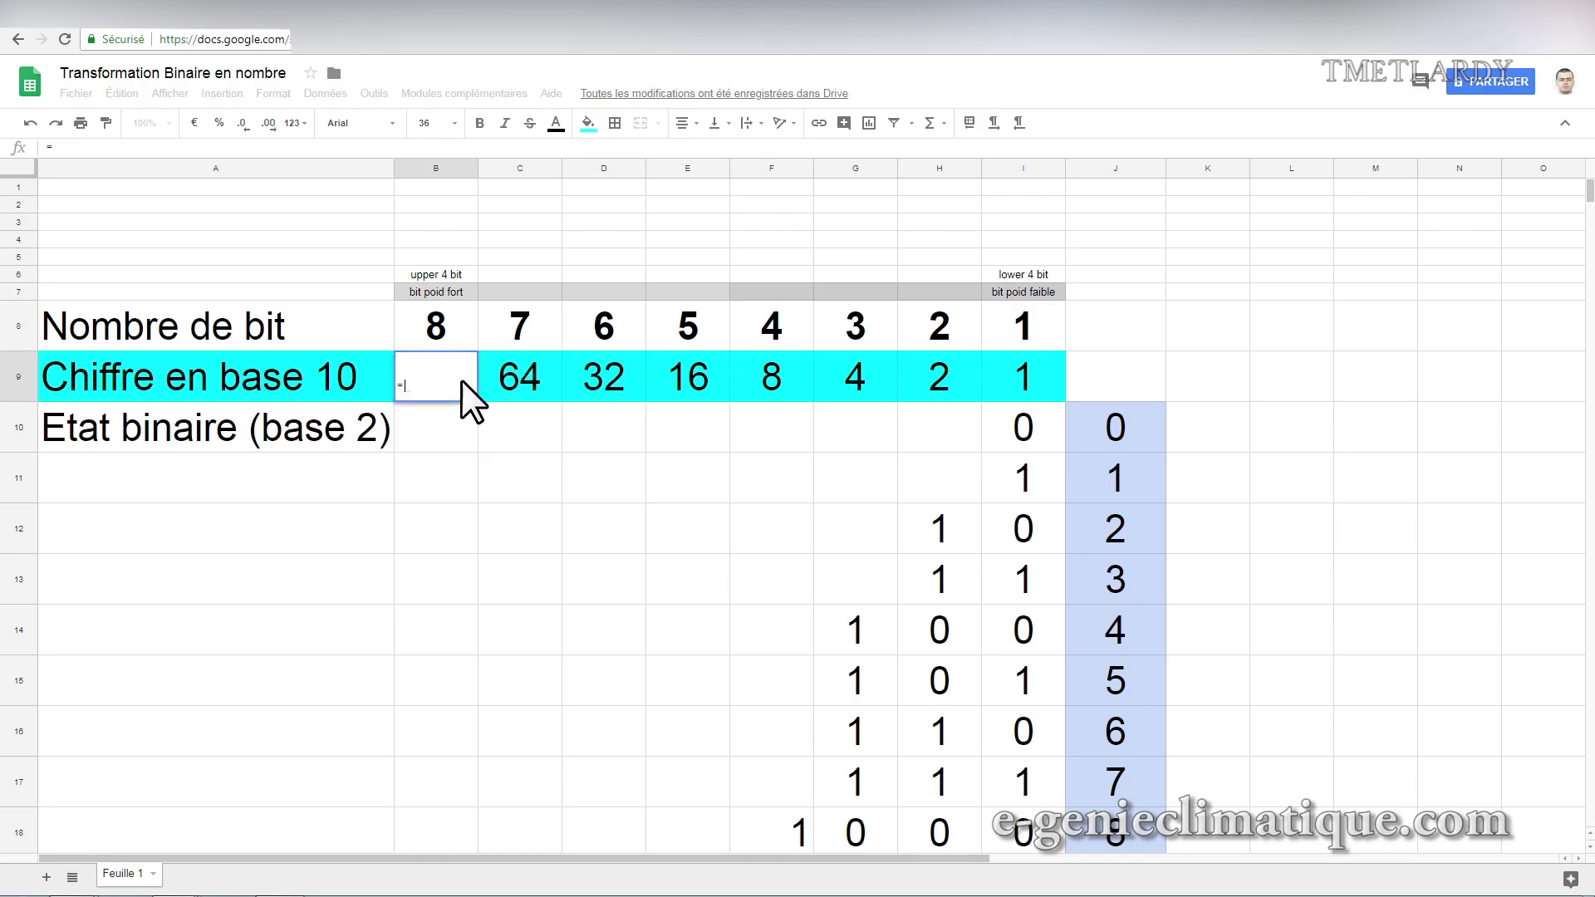
{"action": "left_click", "coordinate": [520, 378]}
{"action": "type", "text": "*2"}
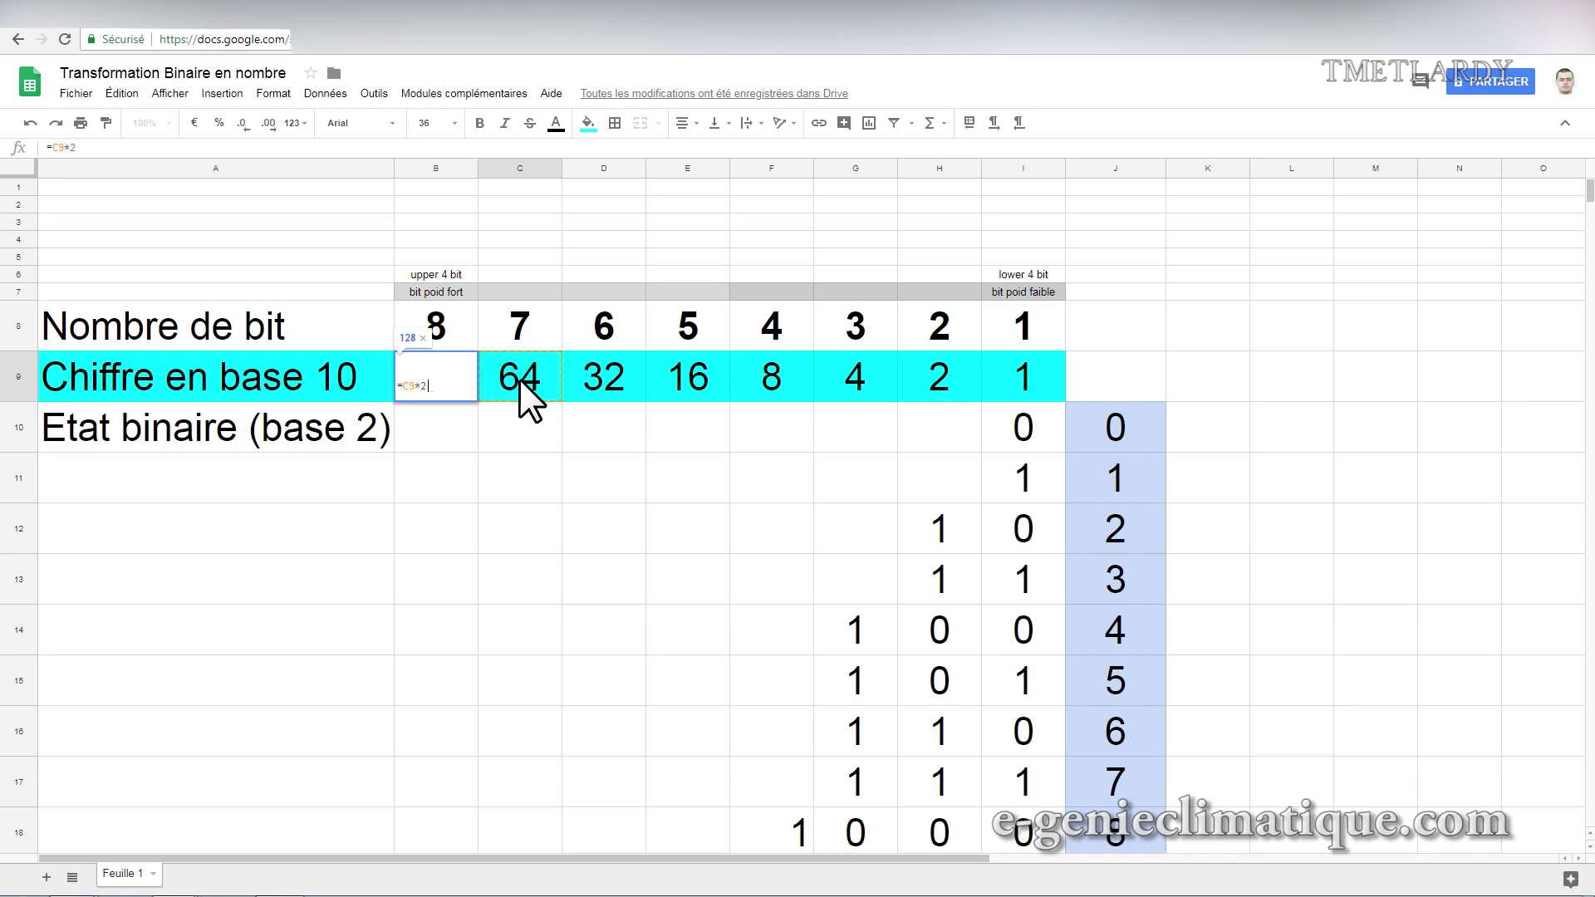
{"action": "key", "text": "Return"}
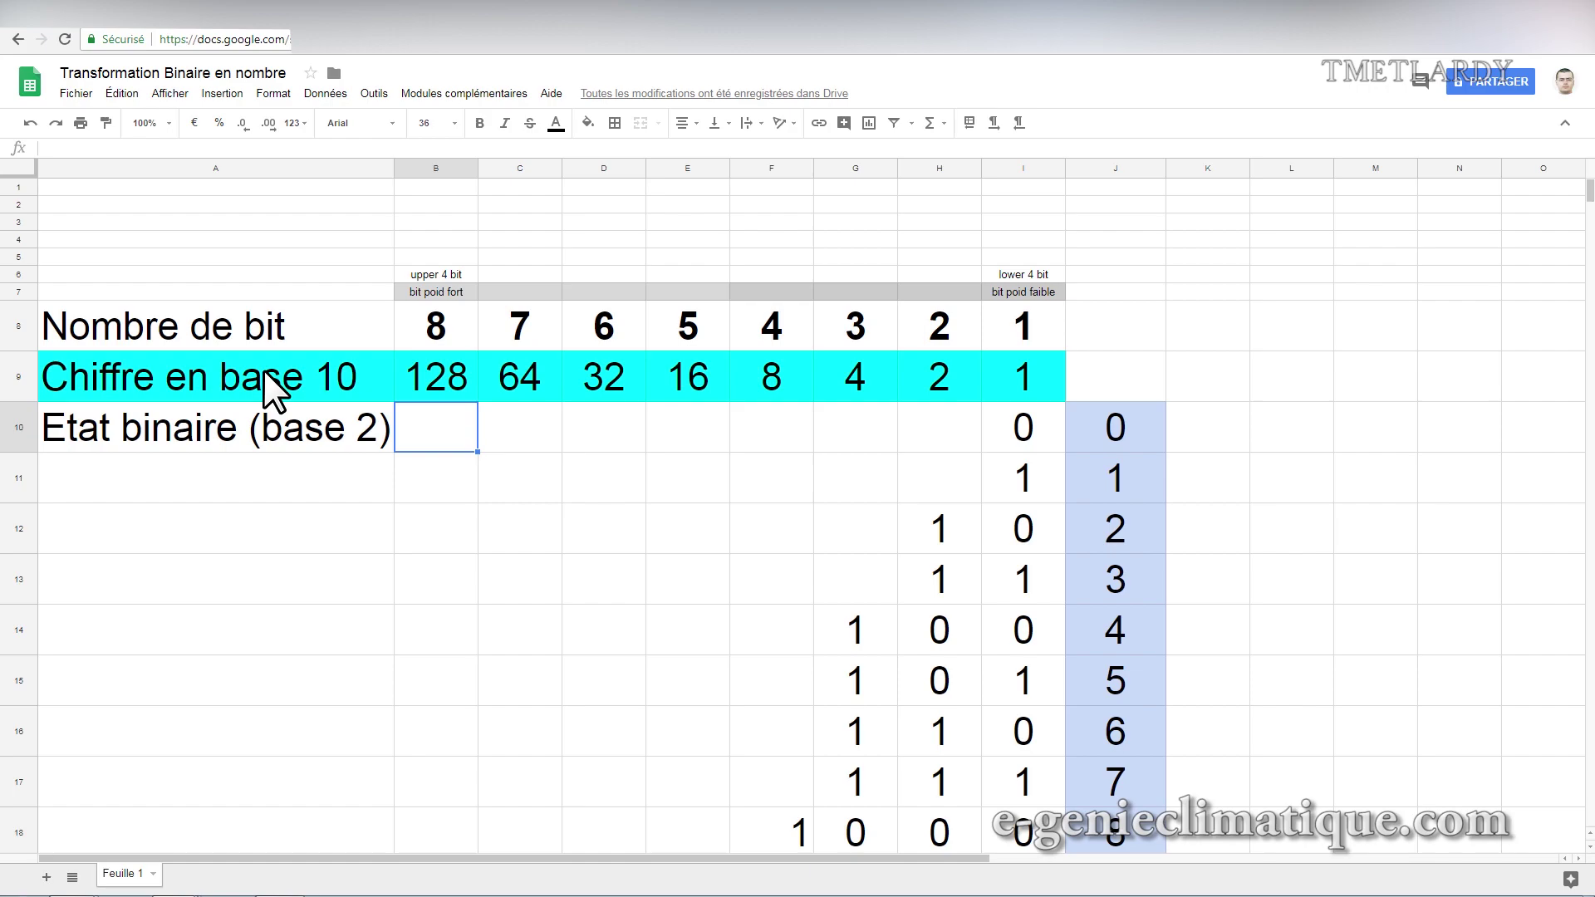
Clear the binary numbers and their decimal values in A12:J20, keeping only the rows for 0 and 1.
{"action": "scroll", "coordinate": [1590, 207], "scroll_direction": "down", "scroll_amount": 1}
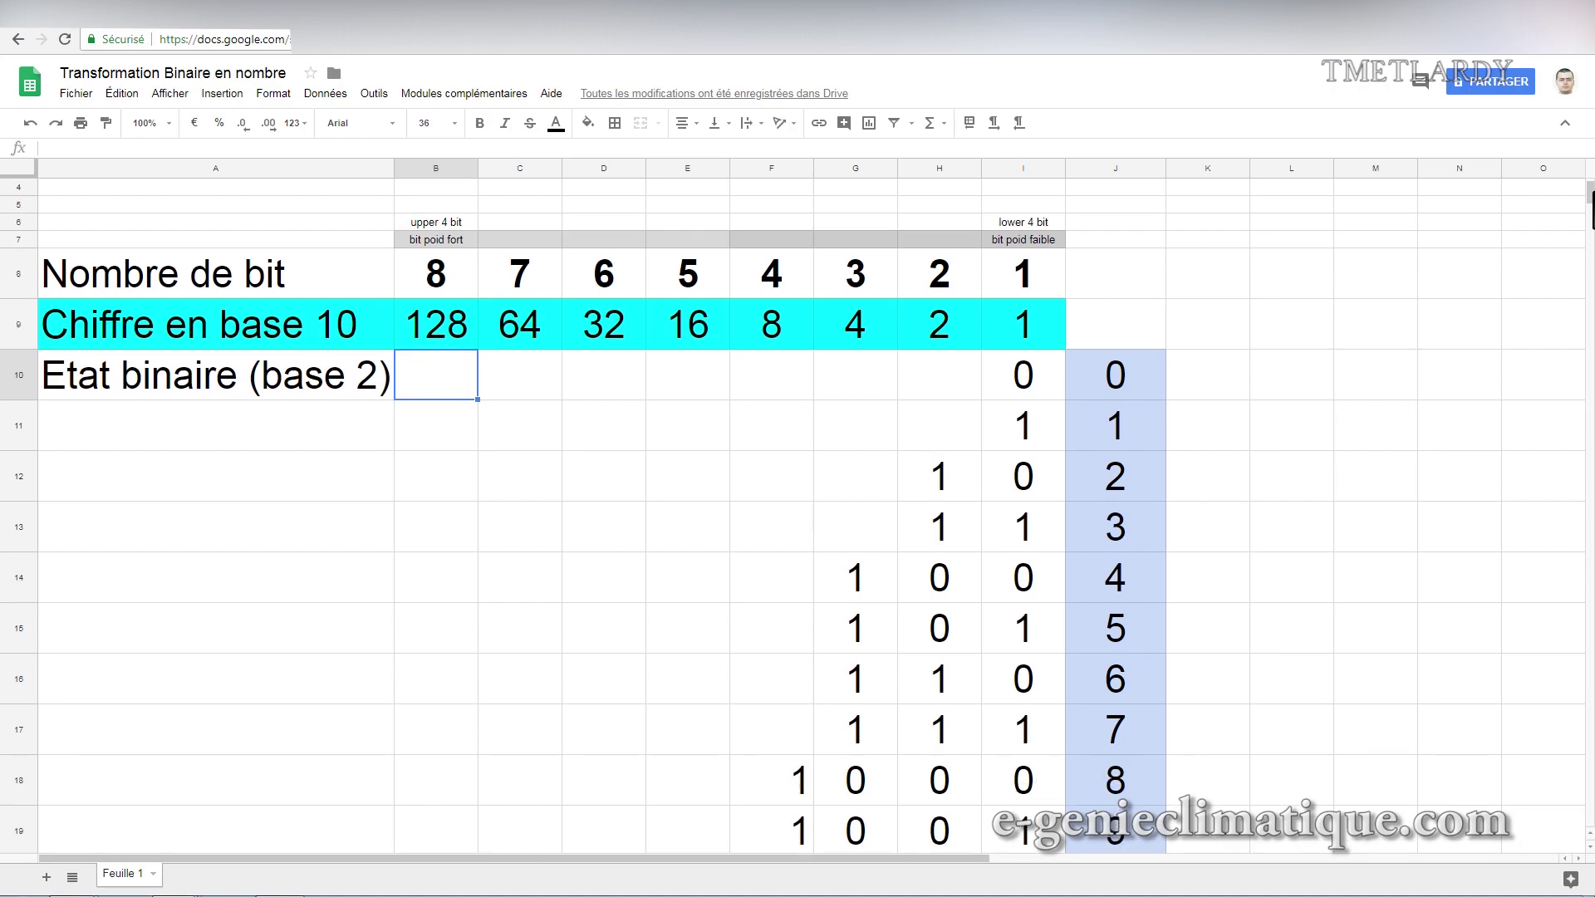
{"action": "scroll", "coordinate": [1589, 208], "scroll_direction": "down", "scroll_amount": 1}
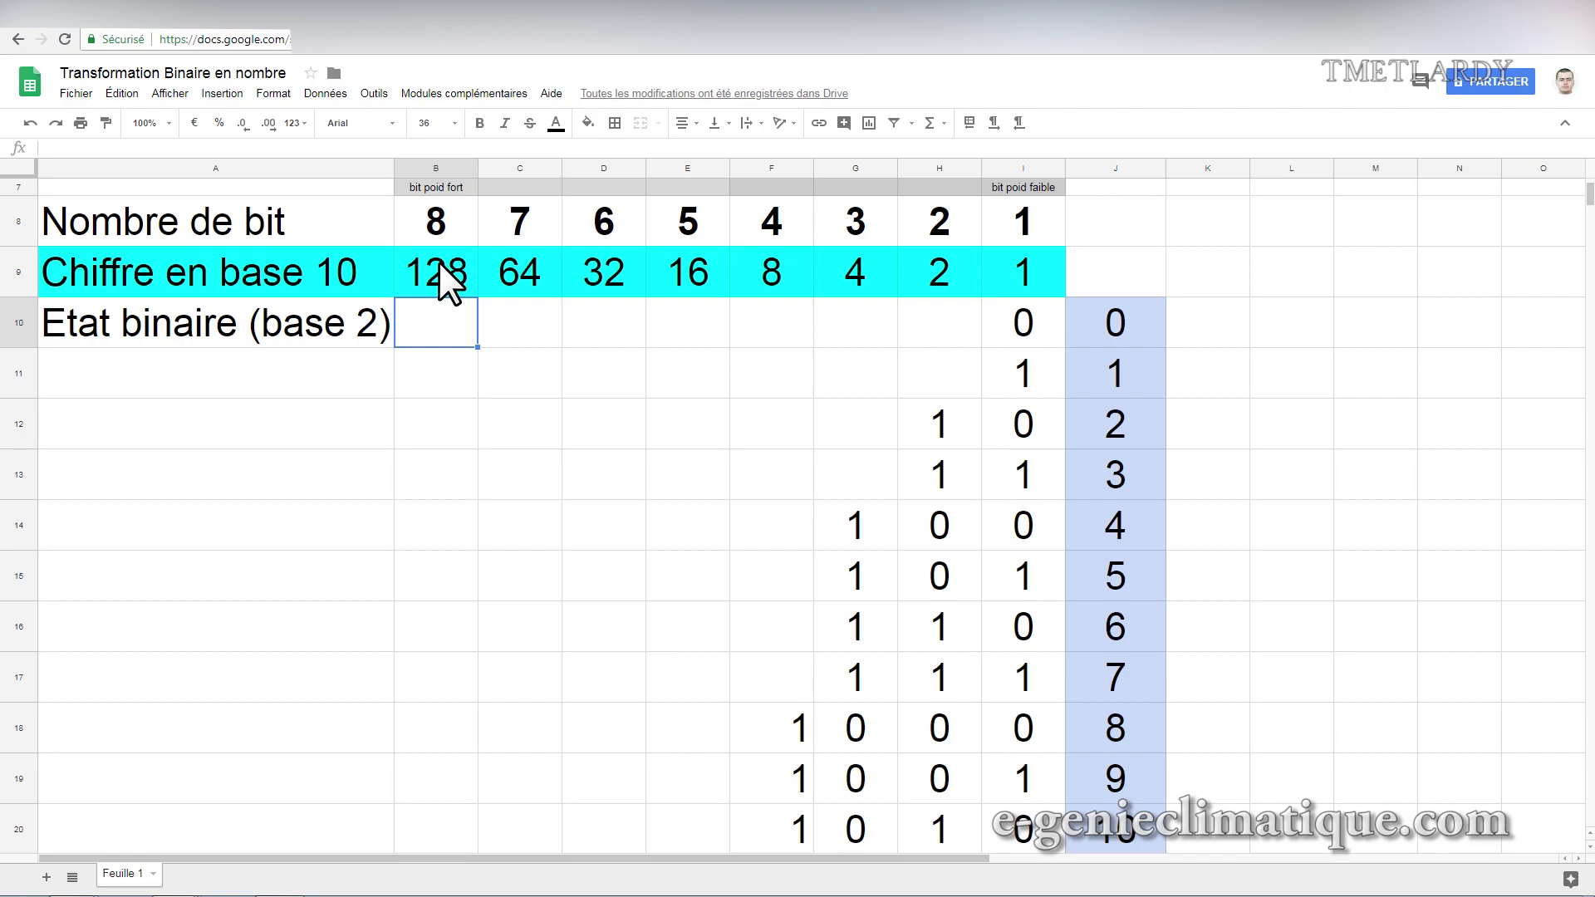
{"action": "scroll", "coordinate": [900, 559], "scroll_direction": "down", "scroll_amount": 1}
{"action": "left_click_drag", "start_coordinate": [126, 408], "coordinate": [1124, 826]}
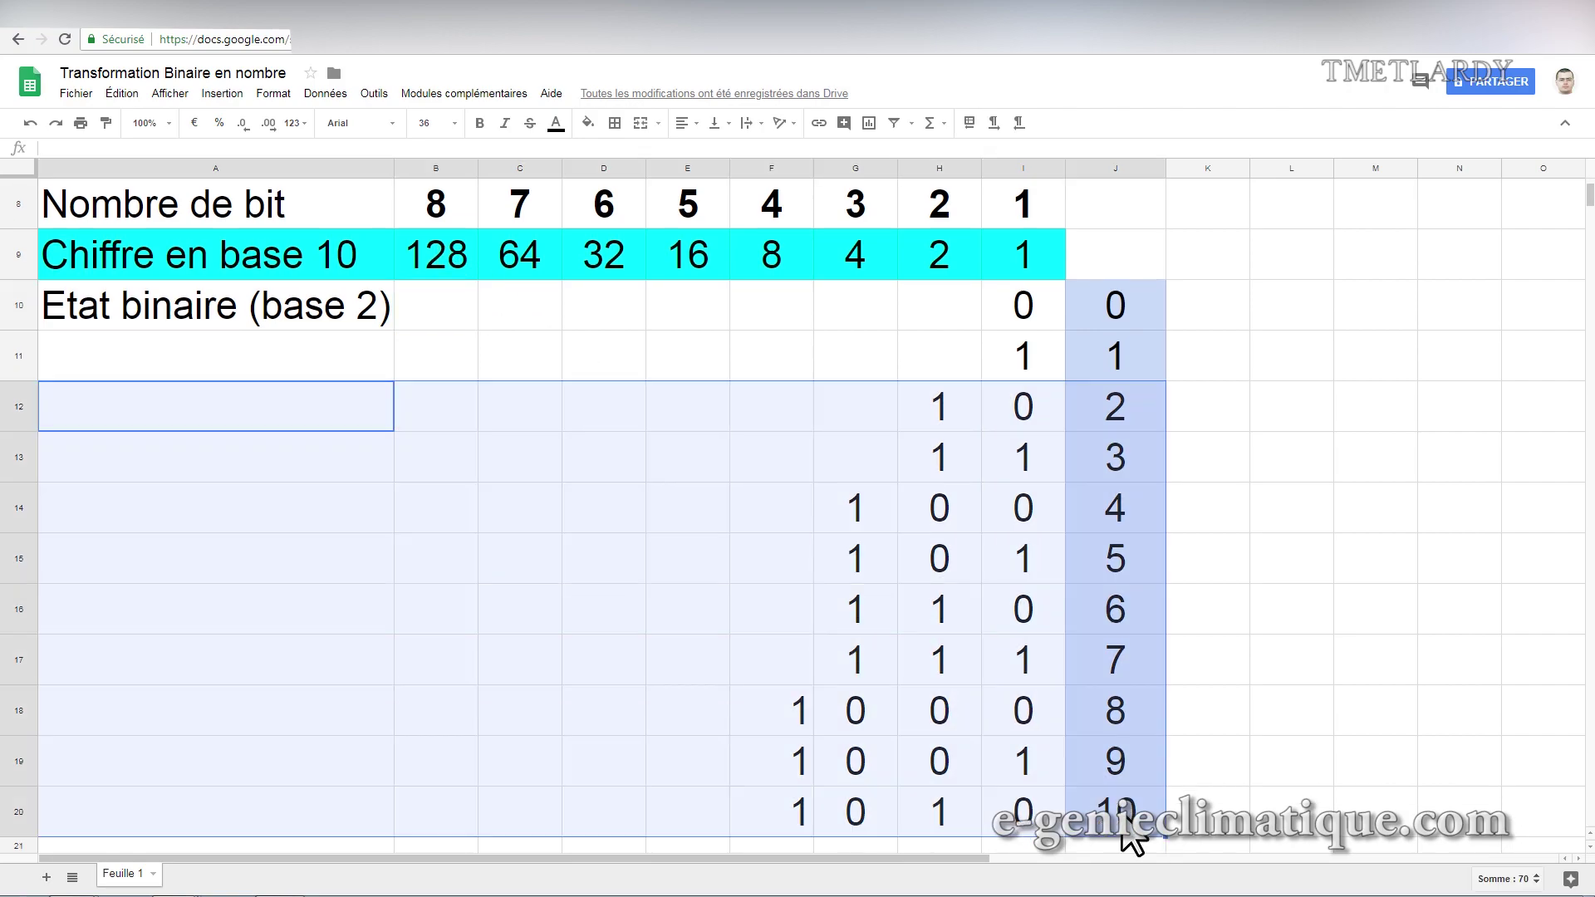
{"action": "key", "text": "Delete"}
Enter the eight-bit binary number 11111111 across B12 to I12, one digit per bit.
{"action": "left_click", "coordinate": [434, 387]}
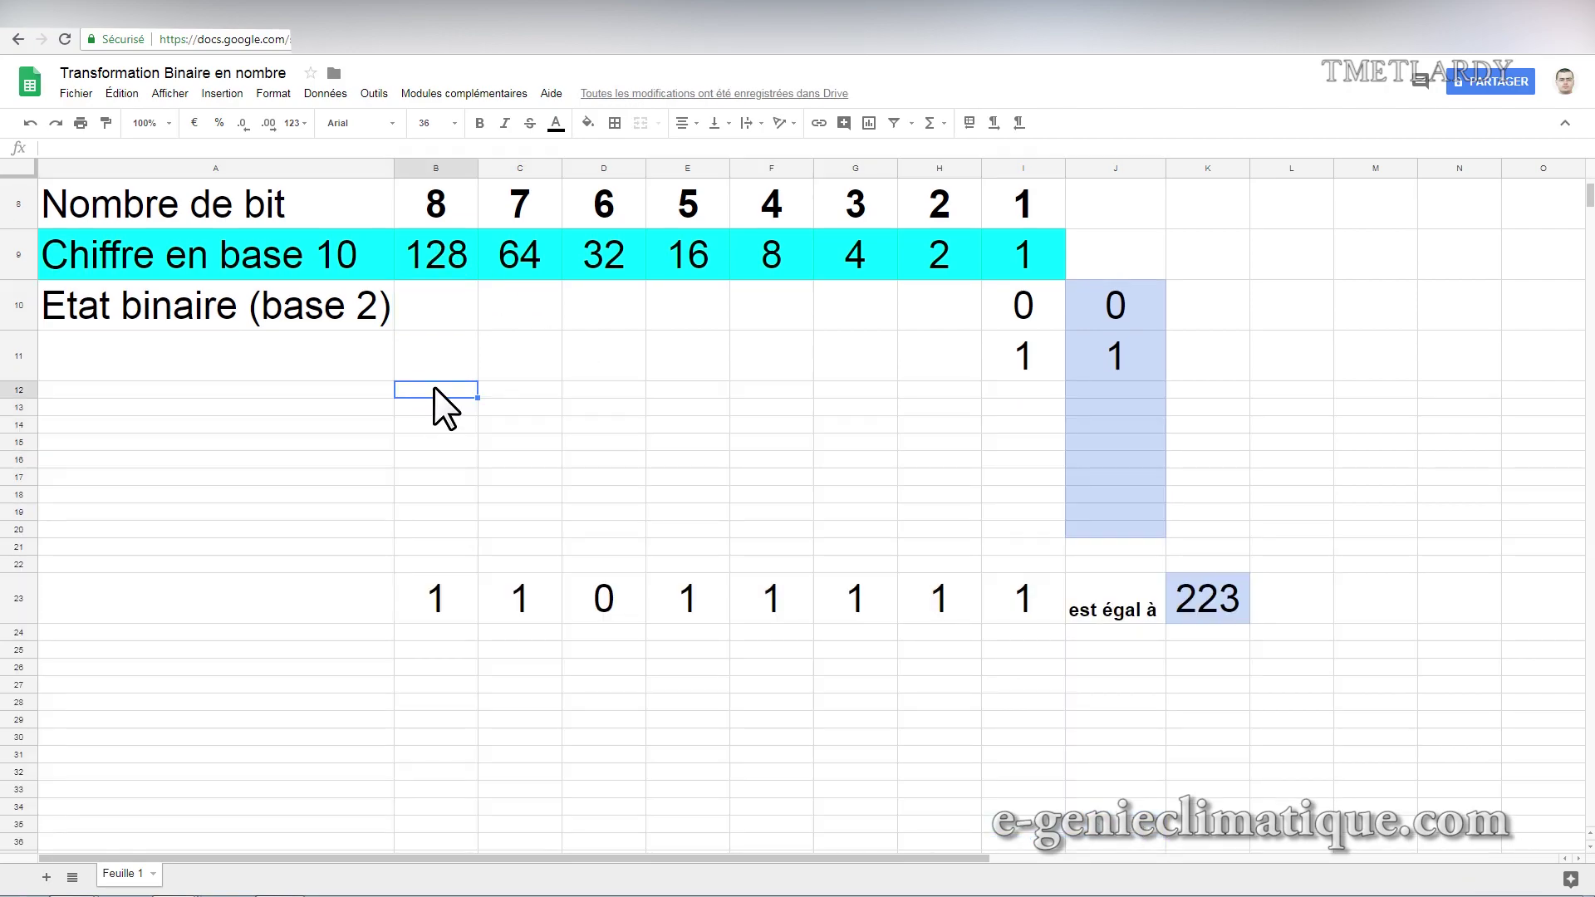
{"action": "type", "text": "1"}
{"action": "key", "text": "Tab"}
{"action": "type", "text": "1"}
{"action": "key", "text": "Tab"}
{"action": "type", "text": "1"}
{"action": "key", "text": "Tab"}
{"action": "type", "text": "1"}
{"action": "key", "text": "Tab"}
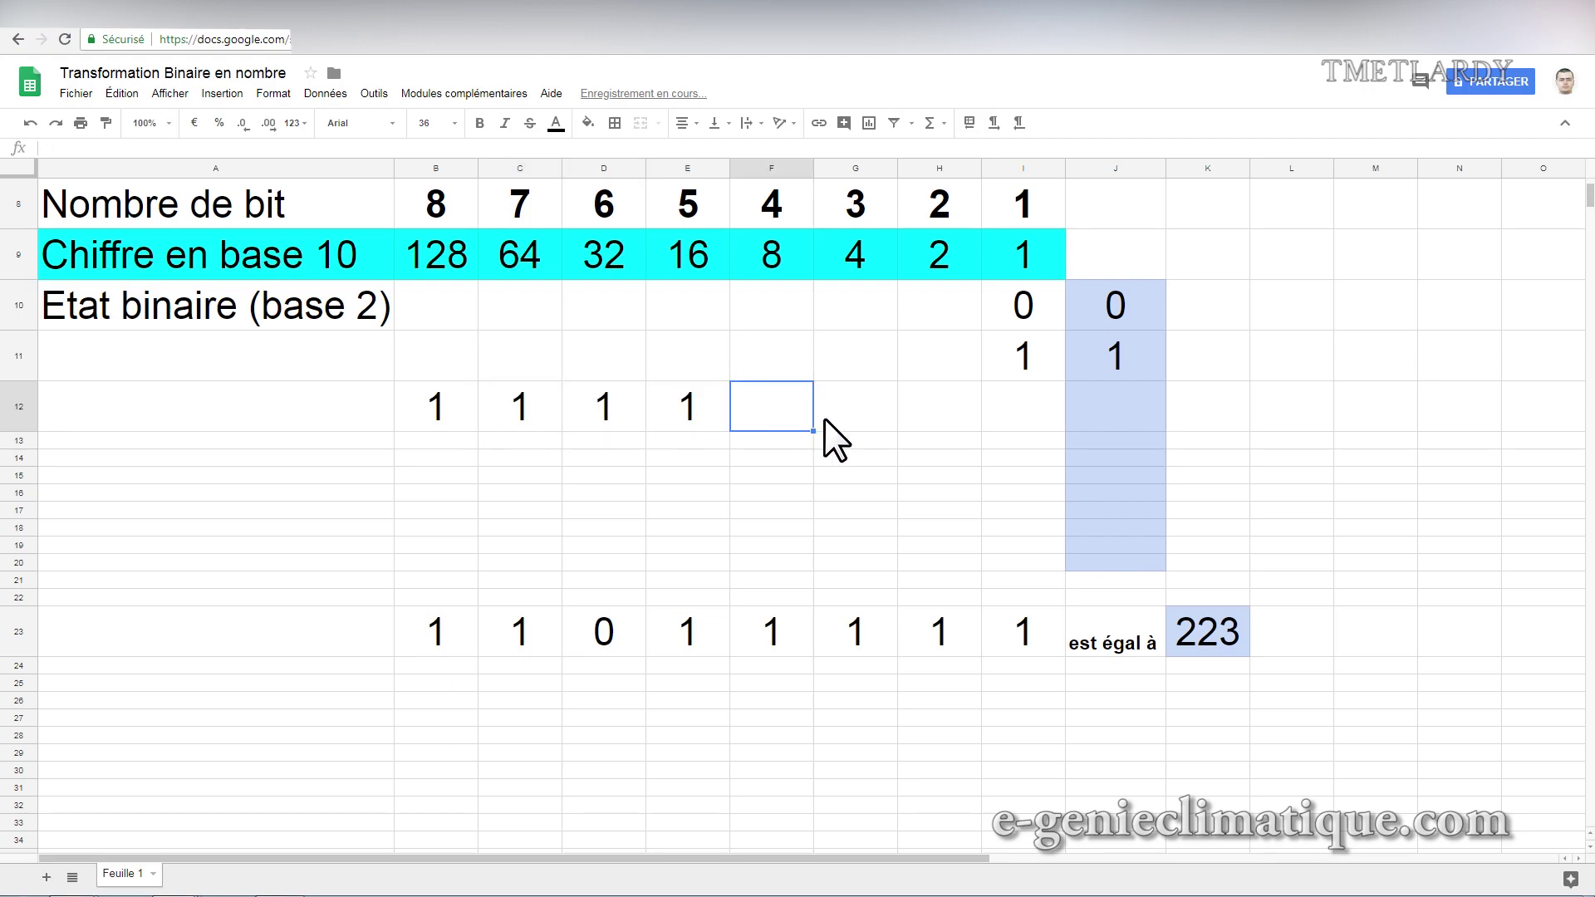
{"action": "type", "text": "1"}
{"action": "key", "text": "Tab"}
{"action": "type", "text": "1"}
{"action": "key", "text": "Tab"}
{"action": "type", "text": "1"}
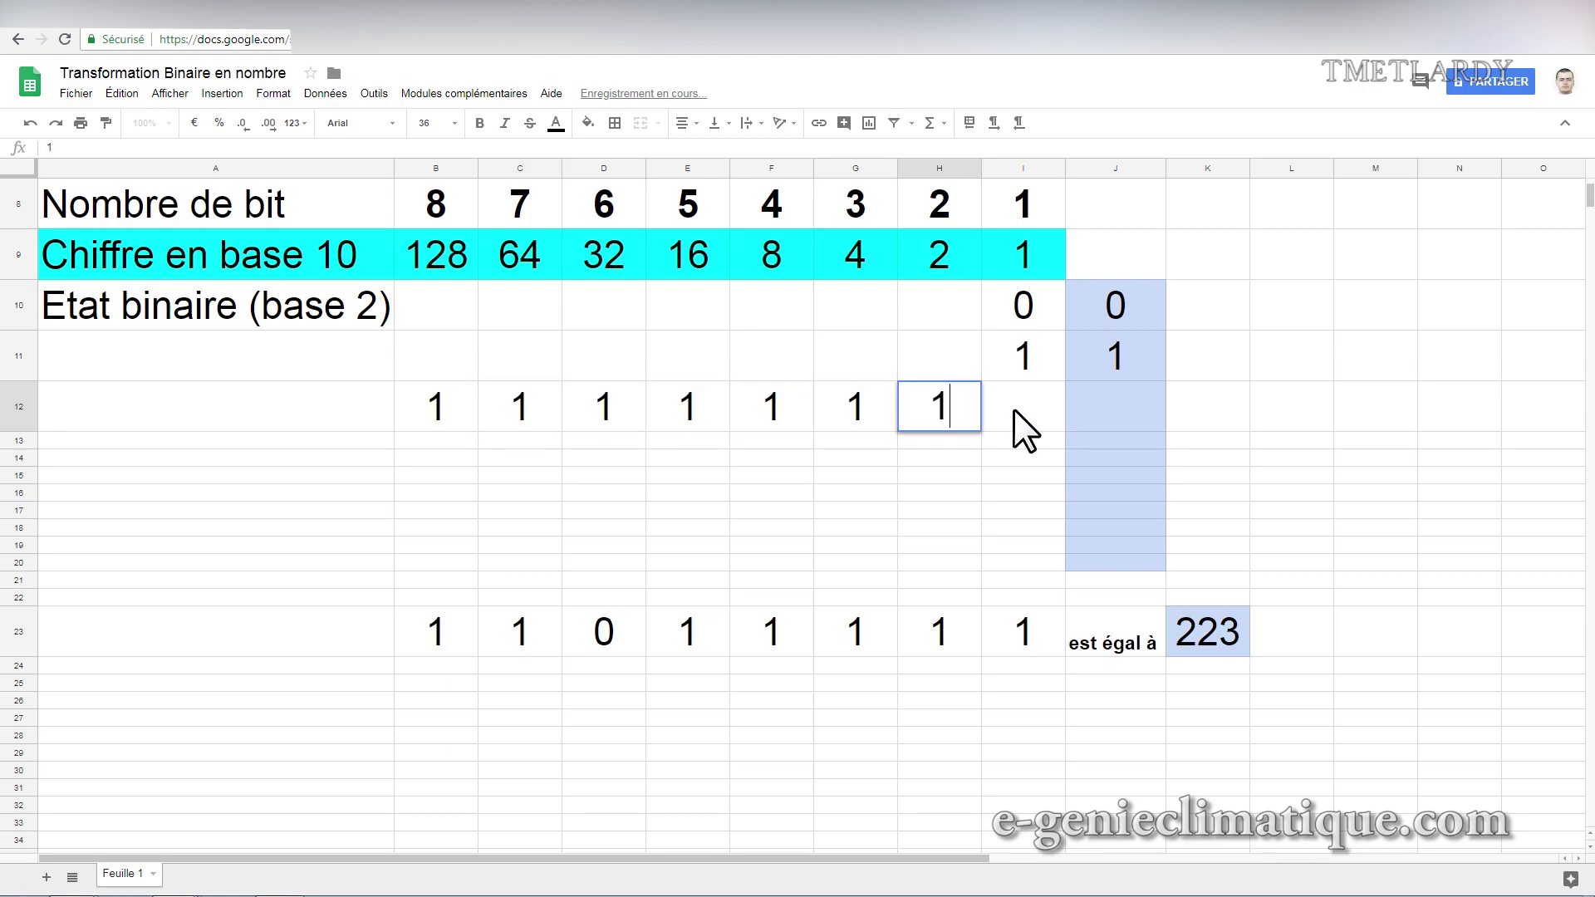
{"action": "key", "text": "Tab"}
{"action": "type", "text": "1"}
Calculate the decimal value of 11111111 in J12 with the formula =I9+H9+G9+F9+E9+D9+C9+B9.
{"action": "double_click", "coordinate": [1089, 412]}
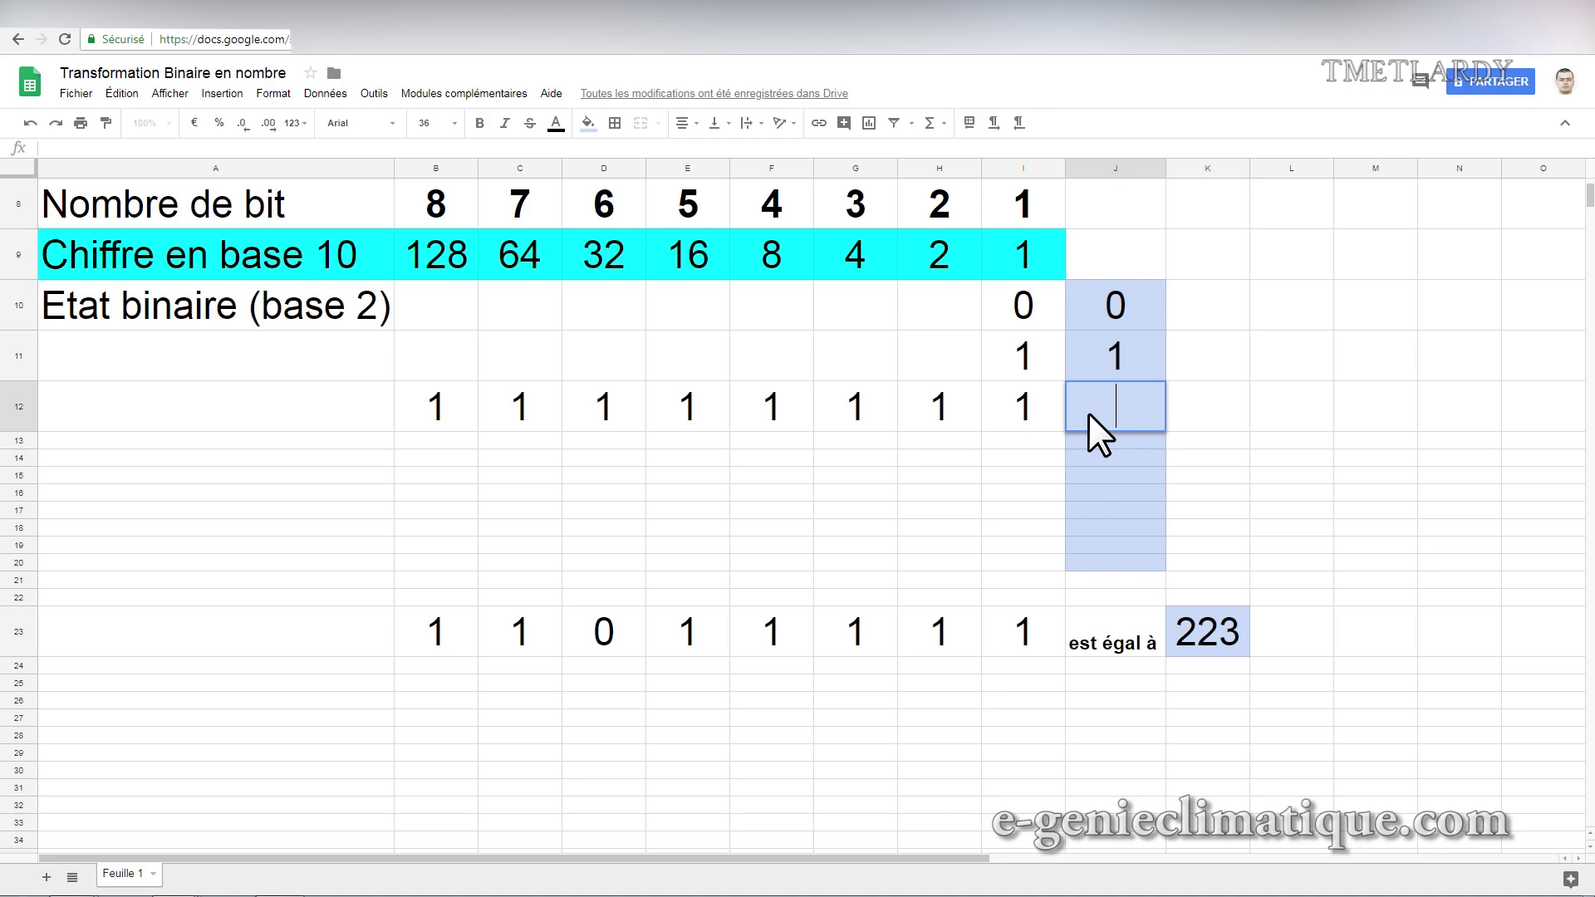
{"action": "type", "text": "="}
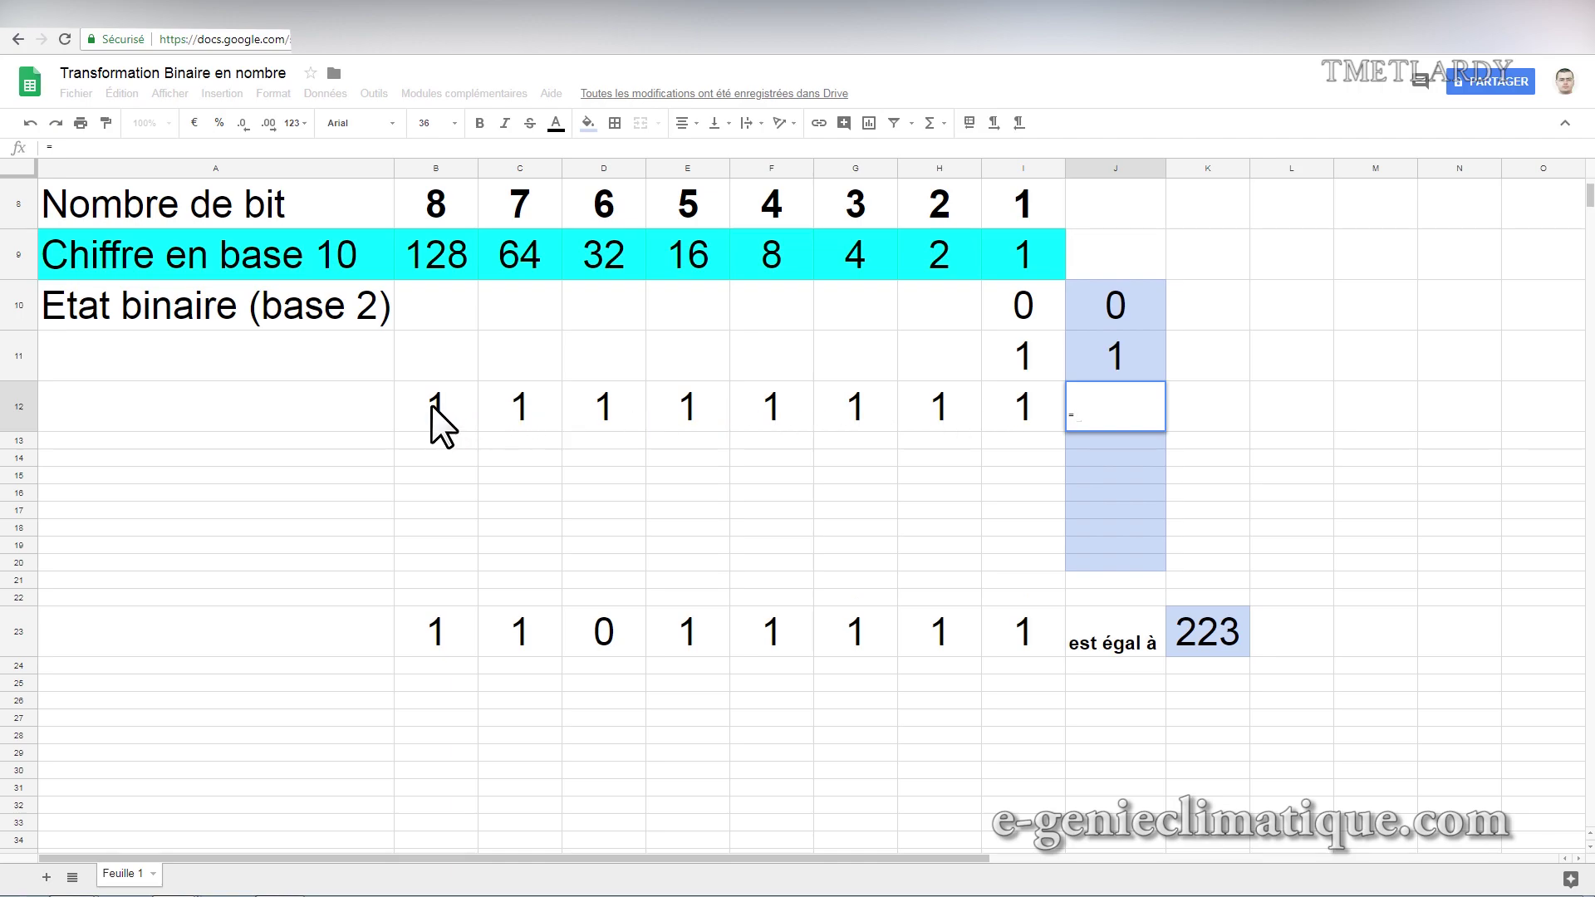
{"action": "left_click", "coordinate": [1028, 253]}
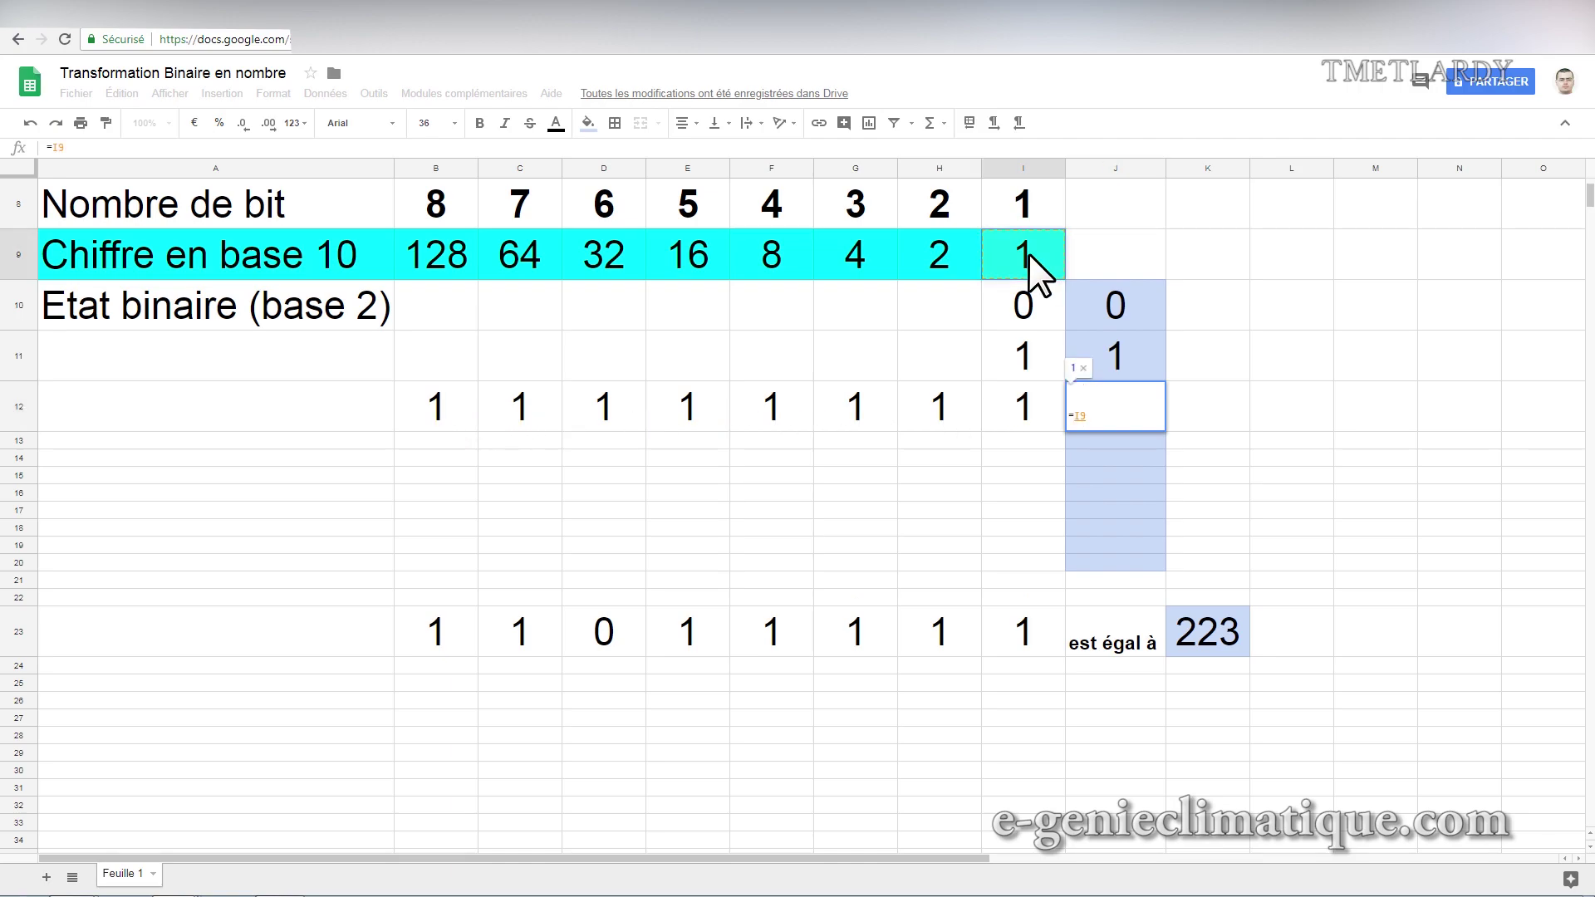
{"action": "scroll", "coordinate": [1029, 249], "scroll_direction": "up", "scroll_amount": 1}
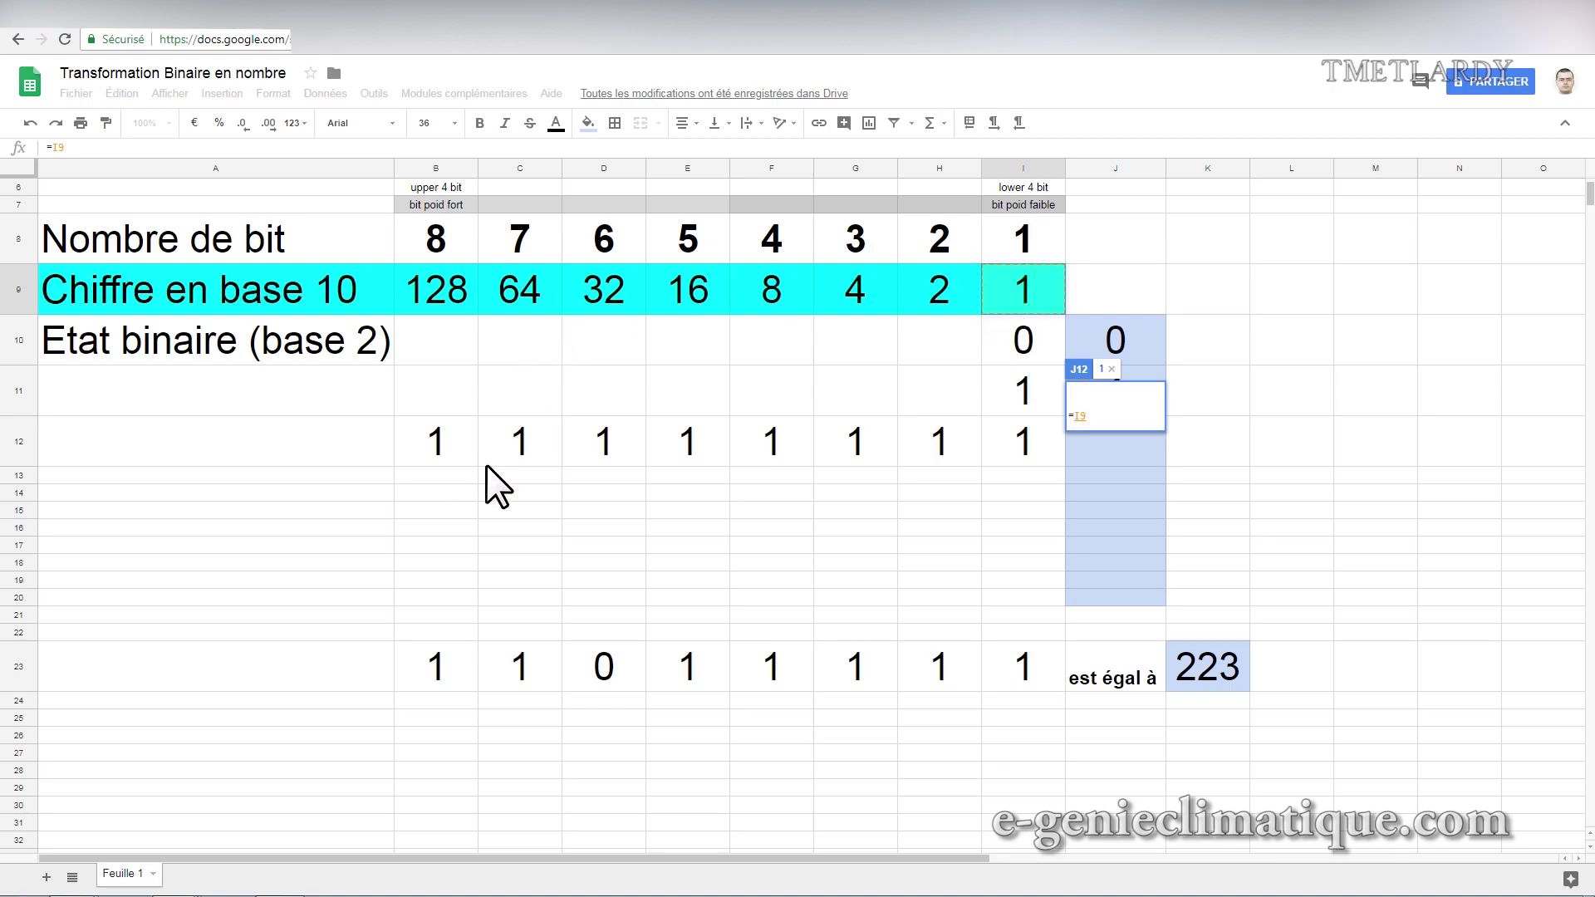
{"action": "type", "text": "+"}
{"action": "left_click", "coordinate": [947, 288]}
{"action": "type", "text": "+"}
{"action": "left_click", "coordinate": [852, 292]}
{"action": "type", "text": "+"}
{"action": "left_click", "coordinate": [790, 290]}
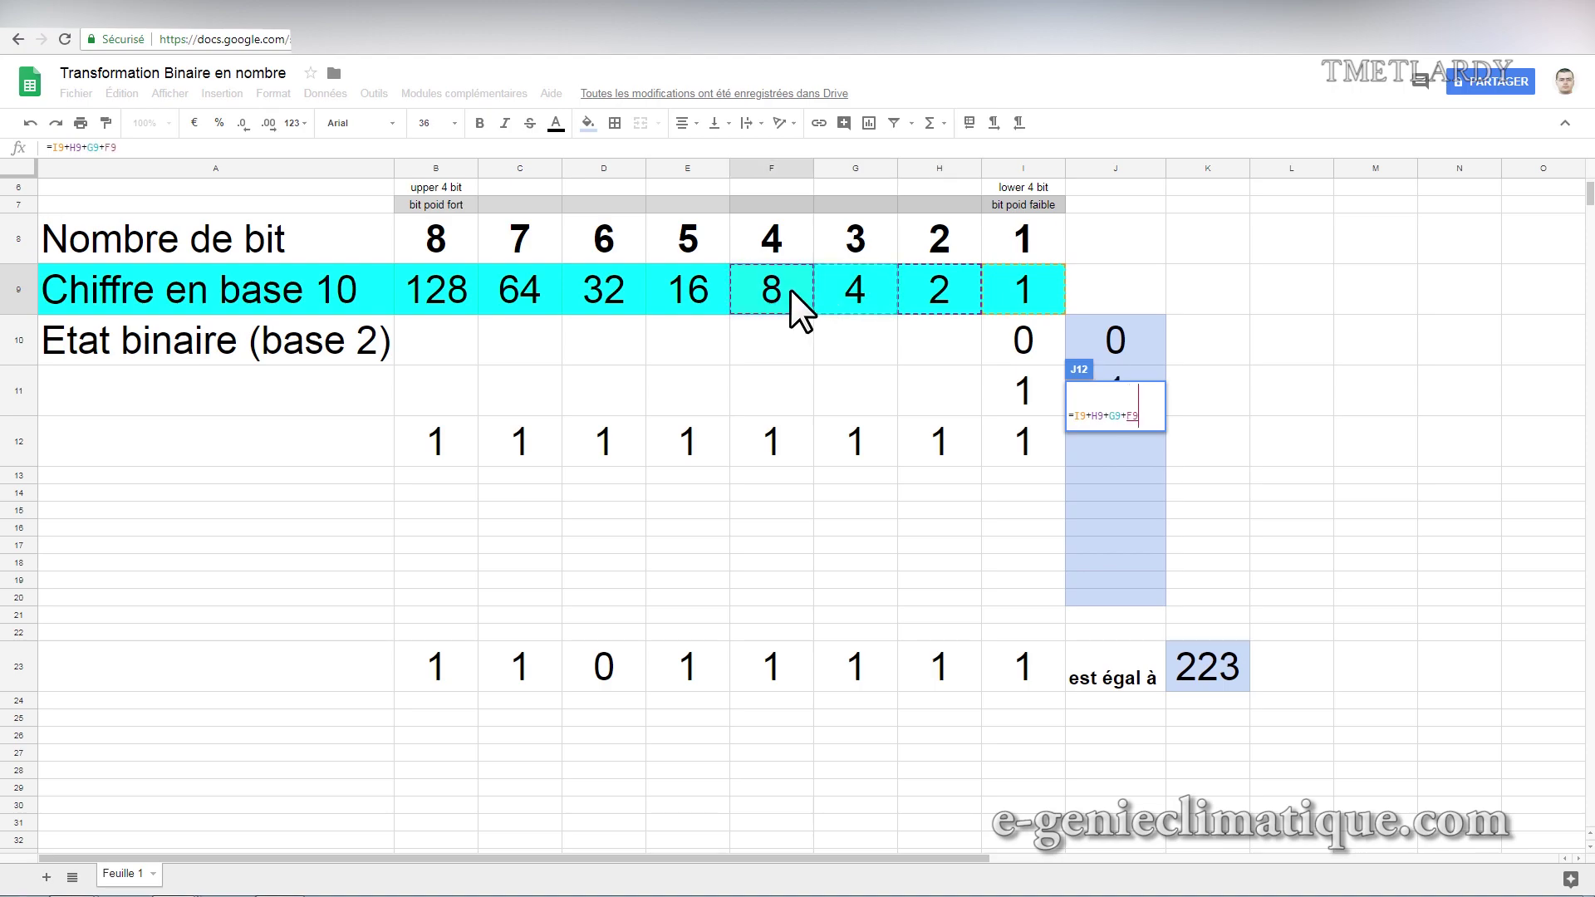
{"action": "type", "text": "+"}
{"action": "left_click", "coordinate": [678, 292]}
{"action": "type", "text": "+"}
{"action": "left_click", "coordinate": [607, 291]}
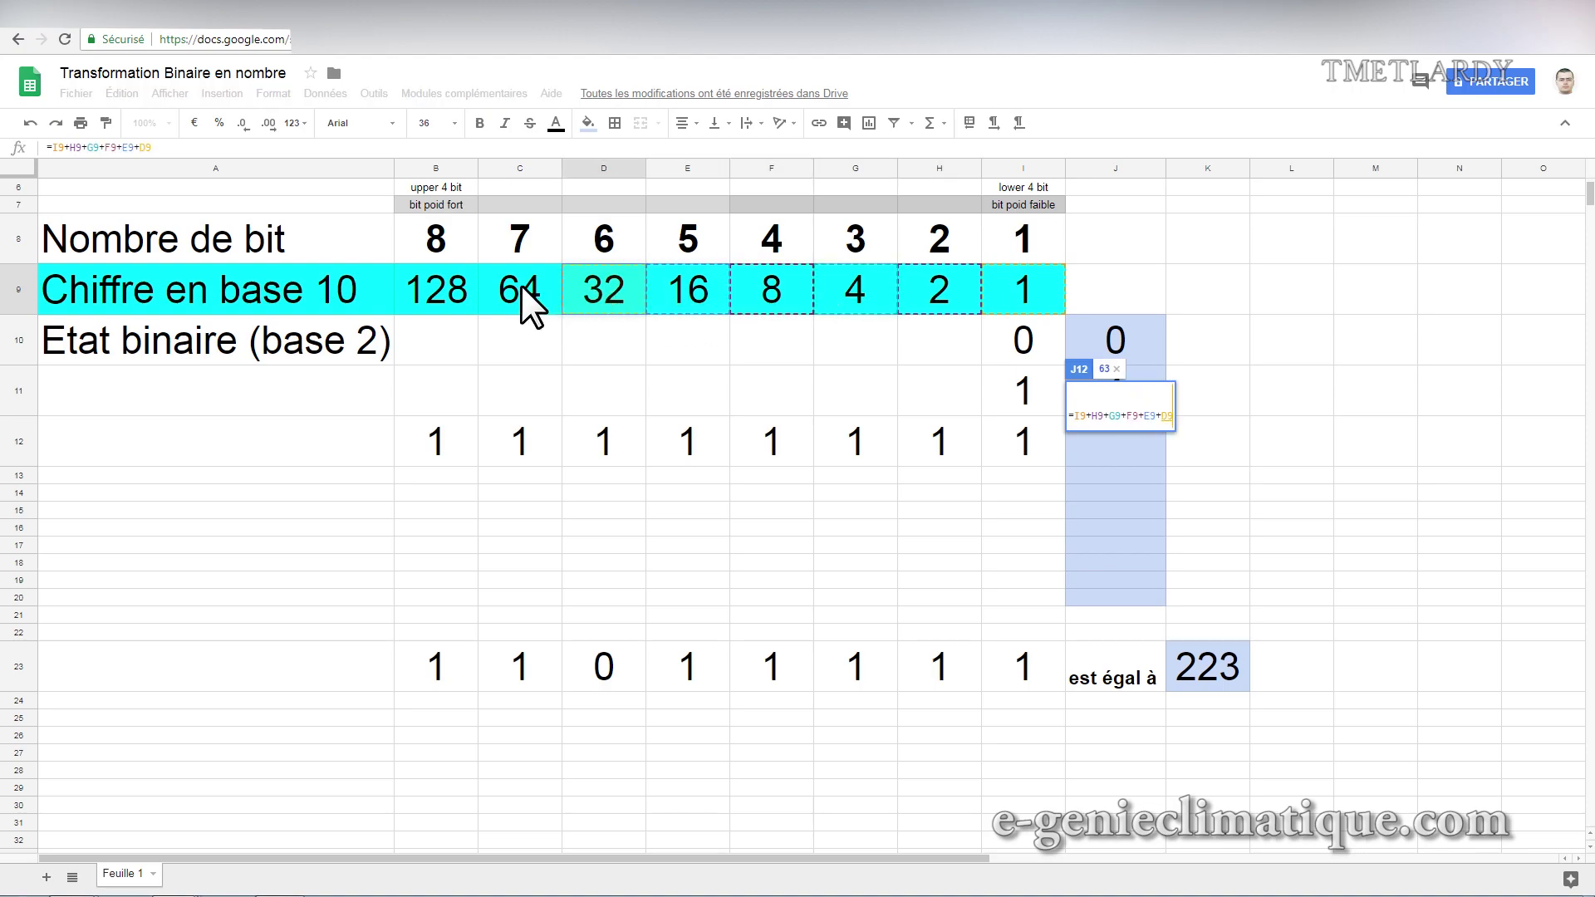
{"action": "type", "text": "+"}
{"action": "left_click", "coordinate": [518, 286]}
{"action": "type", "text": "+"}
{"action": "left_click", "coordinate": [442, 286]}
{"action": "key", "text": "Return"}
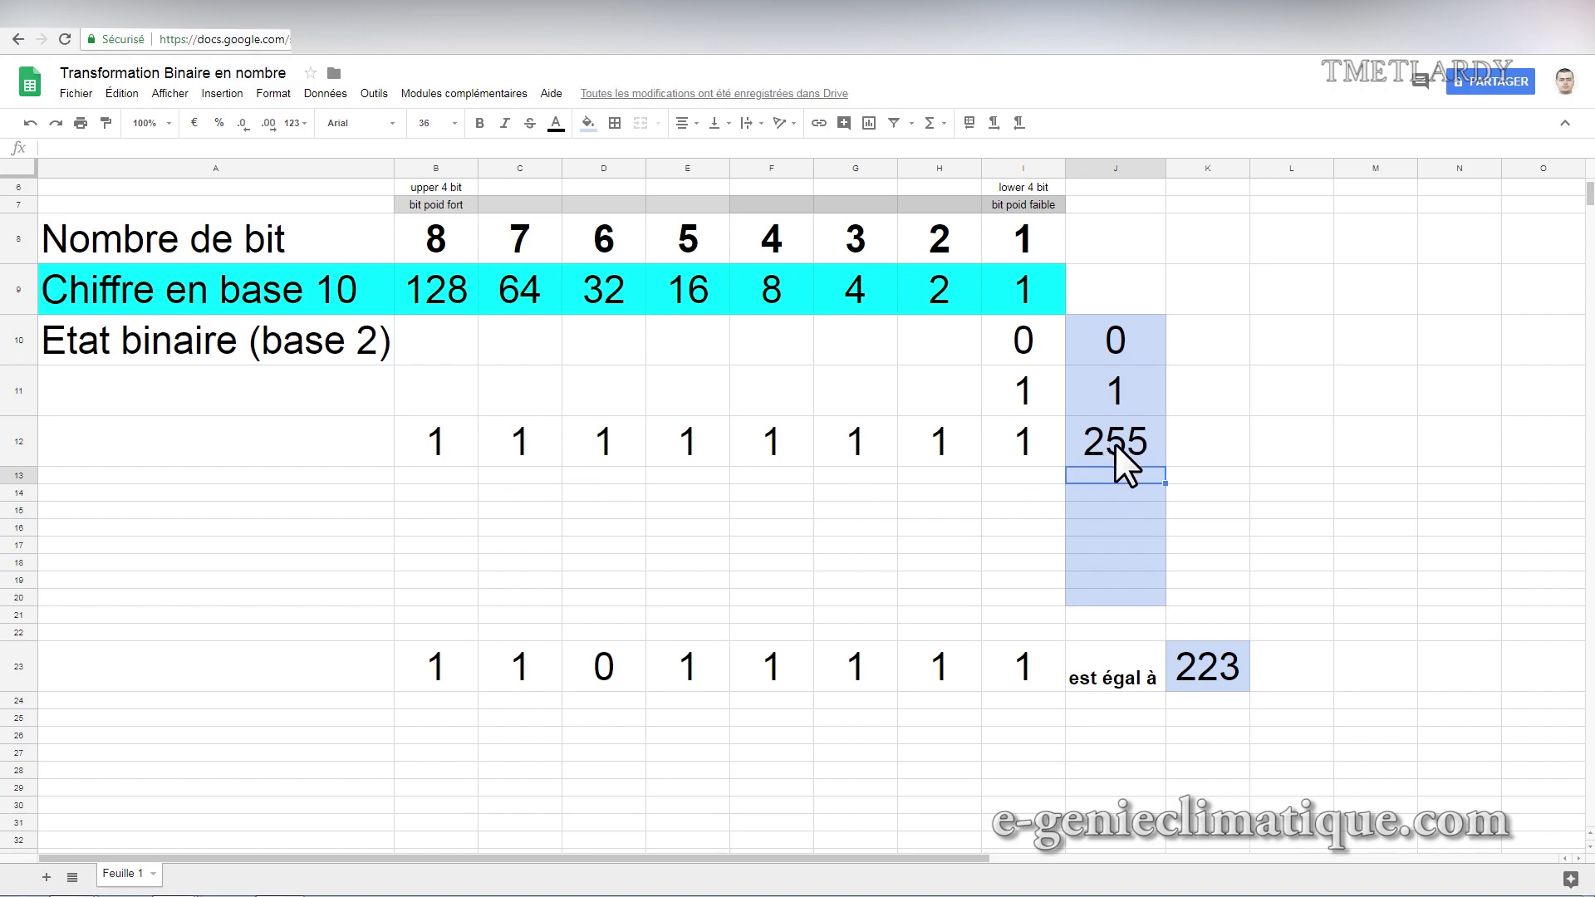
{"action": "left_click", "coordinate": [1154, 447]}
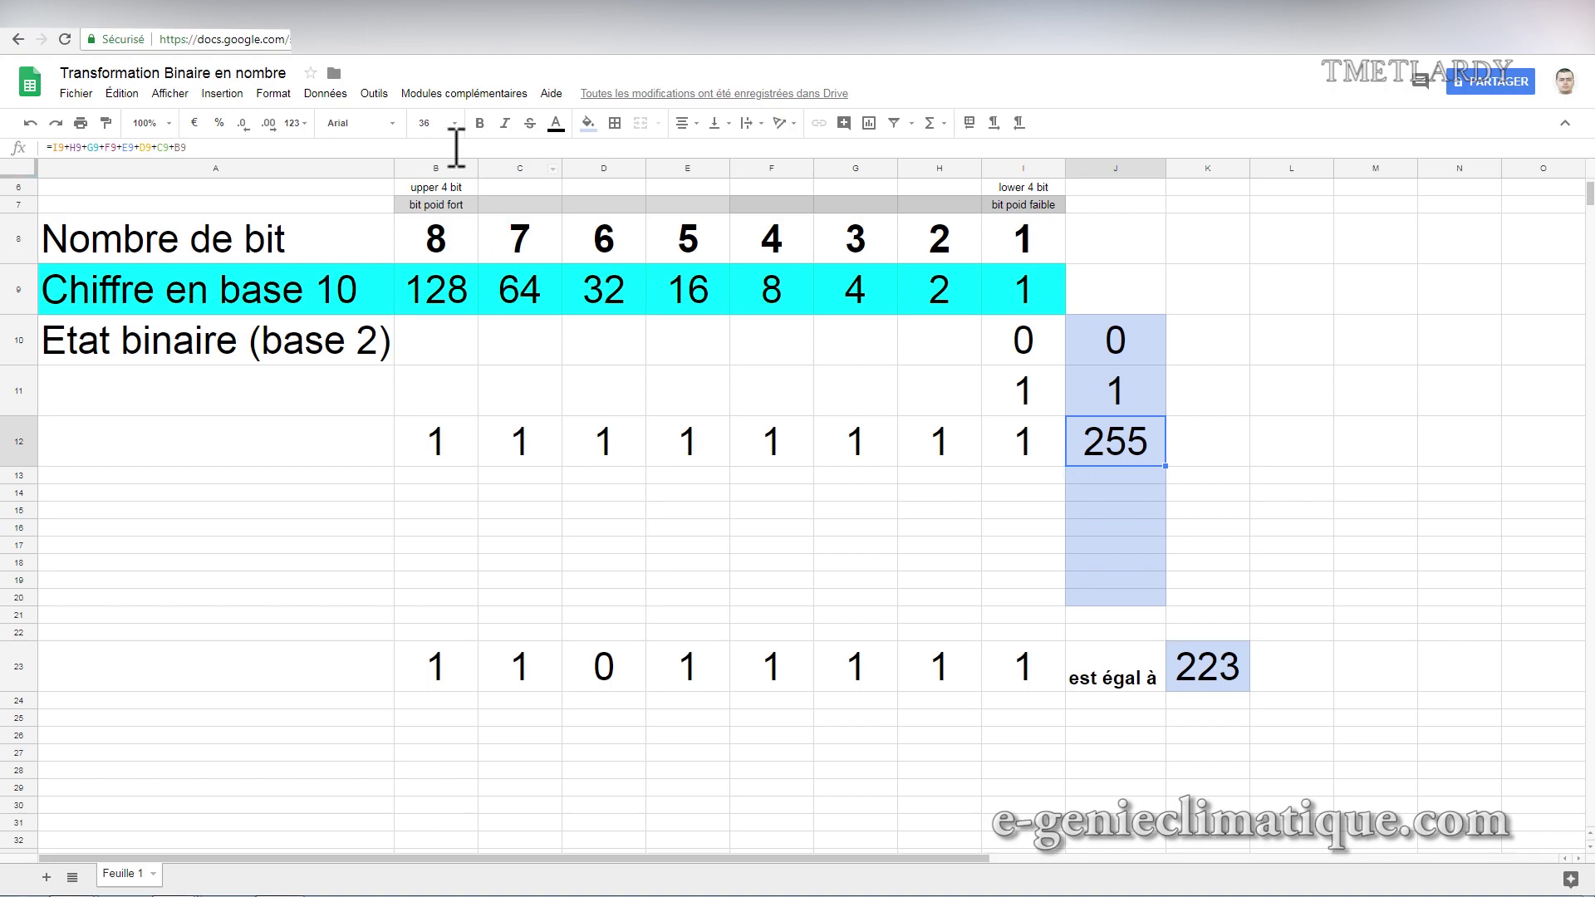
Insert a column to the left of column B and enter 9 as its bit number in B8.
{"action": "left_click", "coordinate": [429, 161]}
{"action": "right_click", "coordinate": [433, 161]}
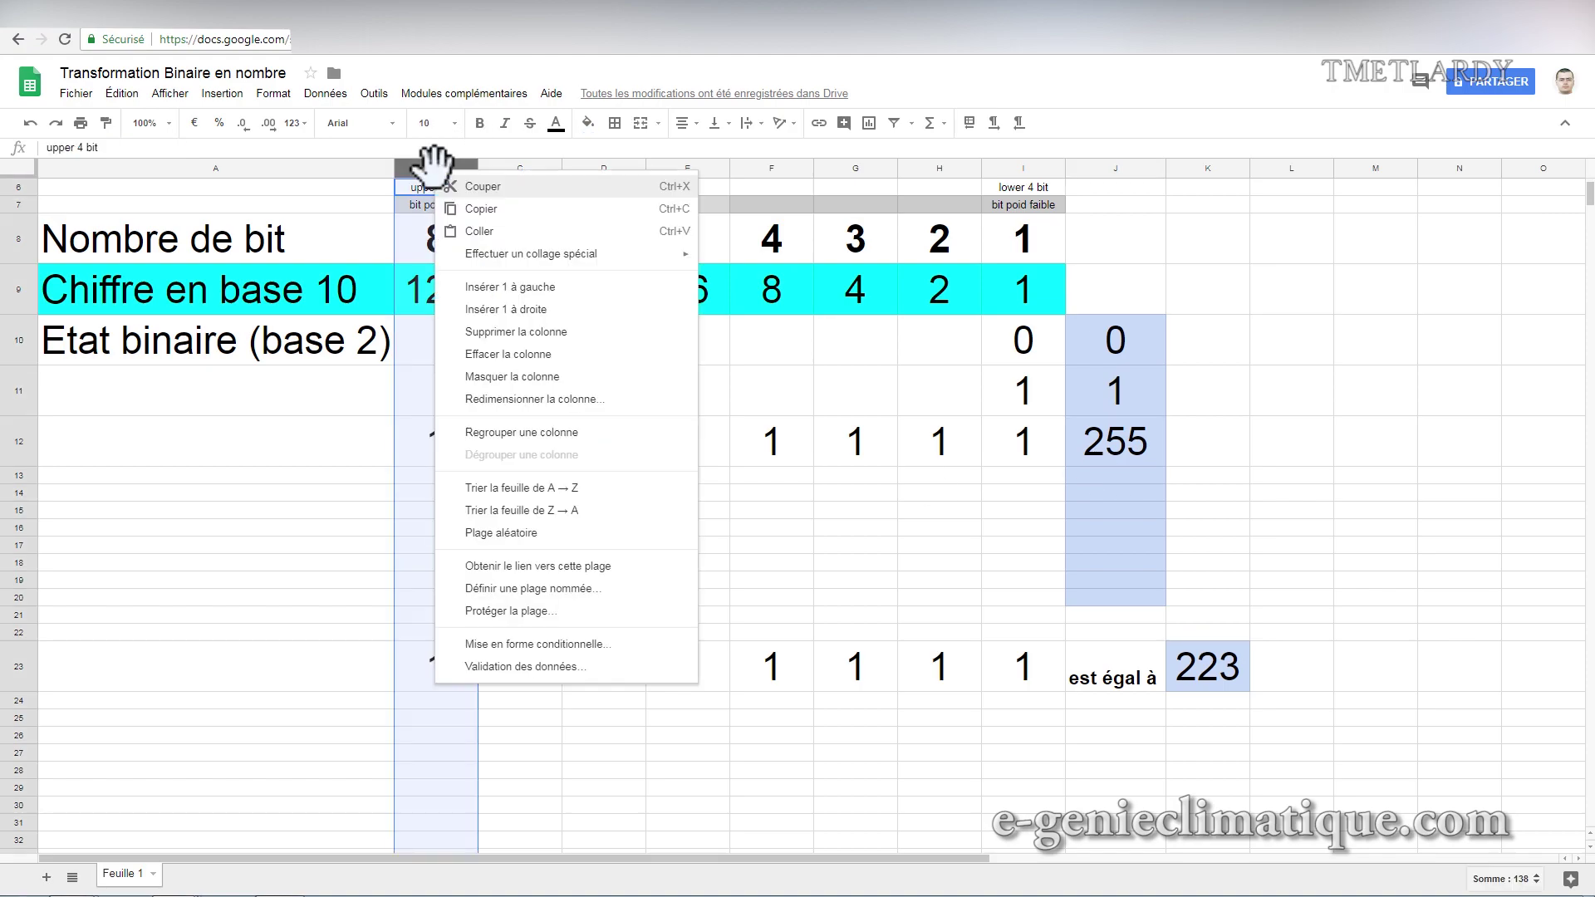
{"action": "left_click", "coordinate": [499, 287]}
{"action": "left_click", "coordinate": [476, 341]}
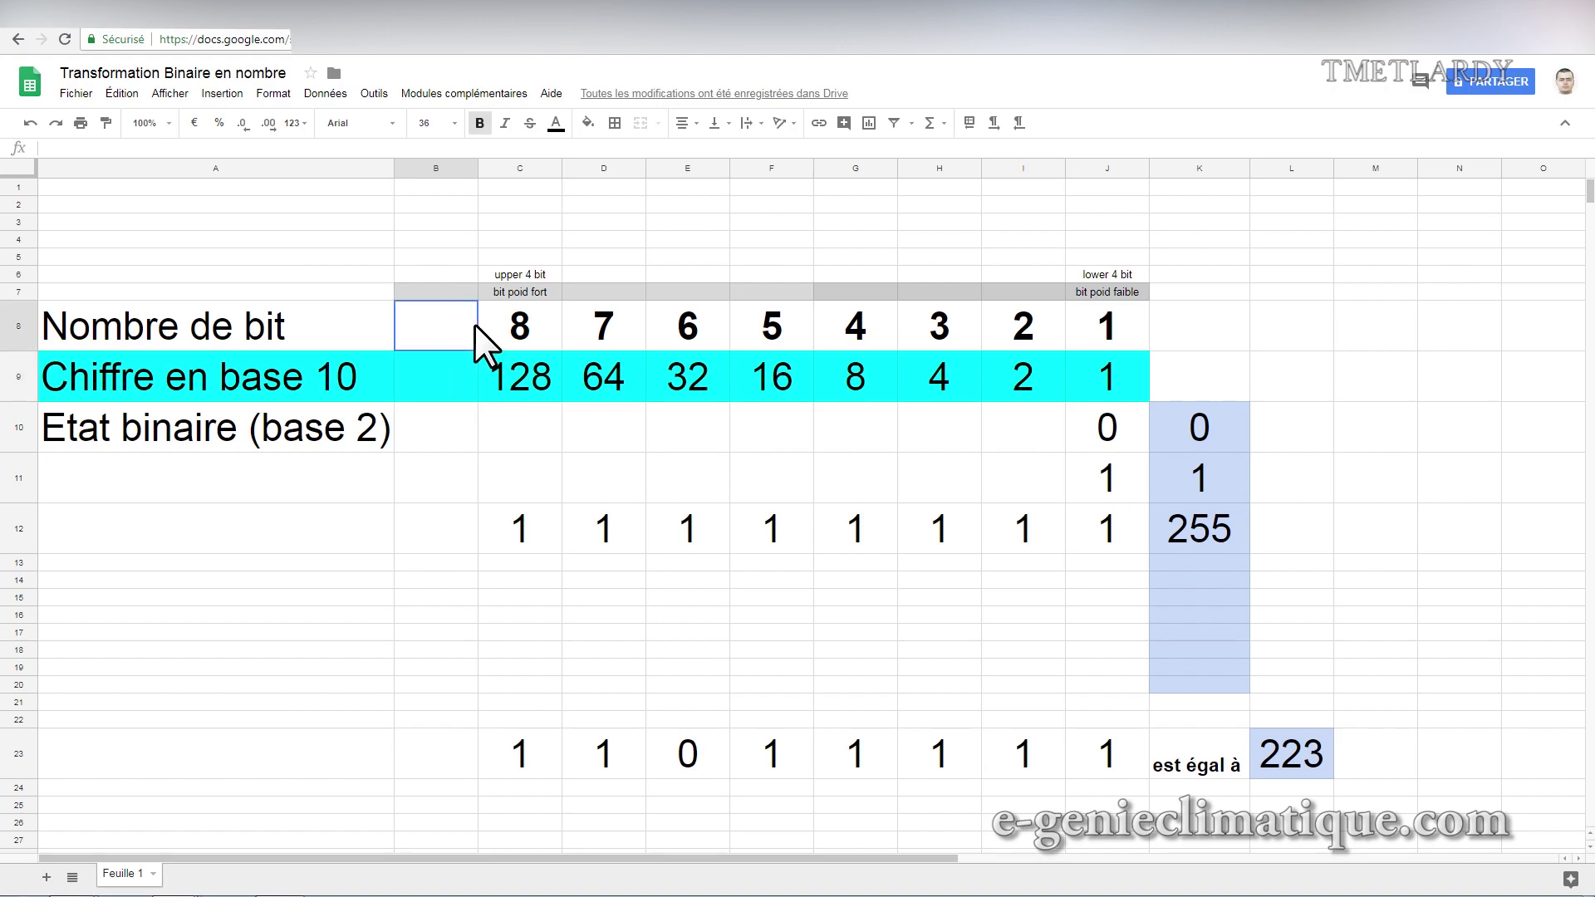
{"action": "type", "text": "9"}
{"action": "key", "text": "Return"}
Calculate the base-10 weight of bit 9 in B9 with the formula =C9*2.
{"action": "type", "text": "="}
{"action": "left_click", "coordinate": [515, 376]}
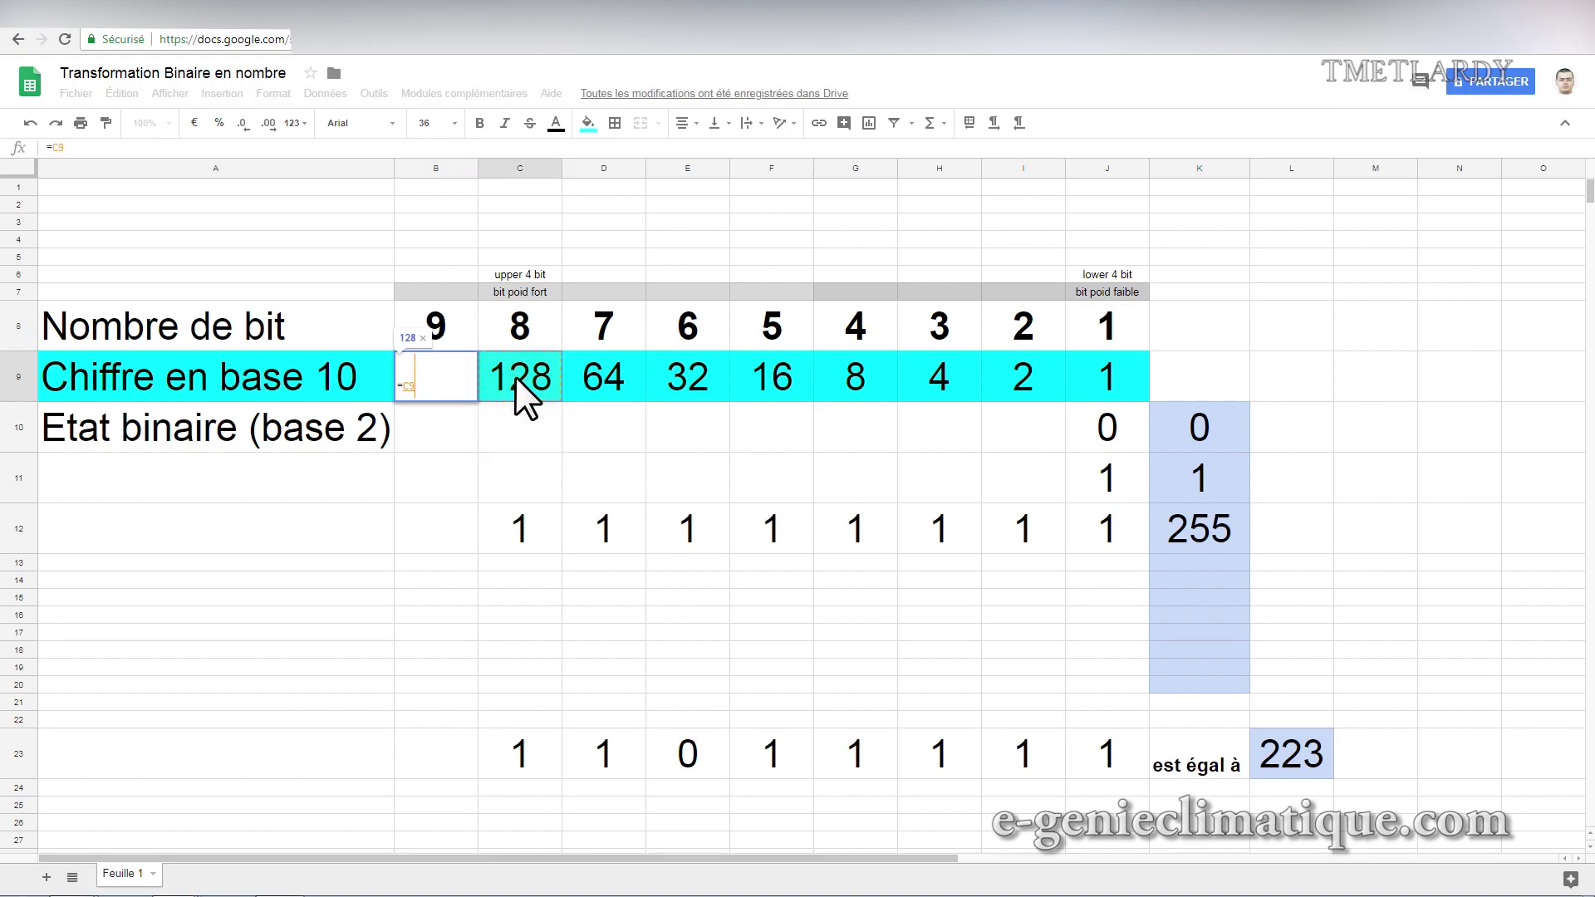
{"action": "type", "text": "*2"}
{"action": "key", "text": "Return"}
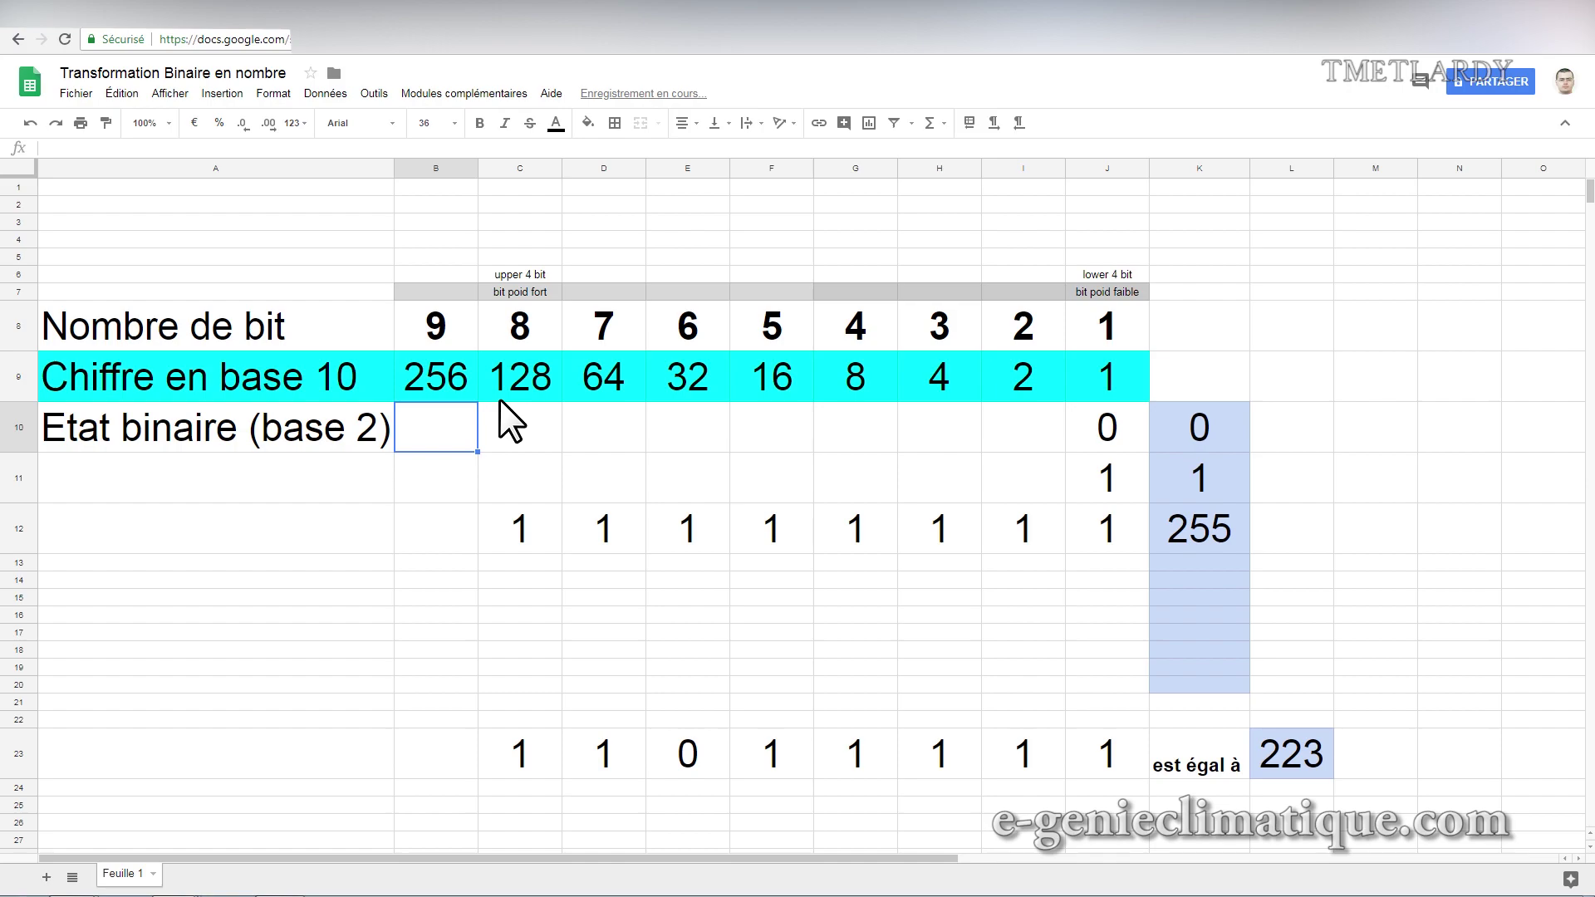
Enter 1 for bit 9 in B12 and add +B9 to the end of the sum formula in K12.
{"action": "left_click", "coordinate": [453, 521]}
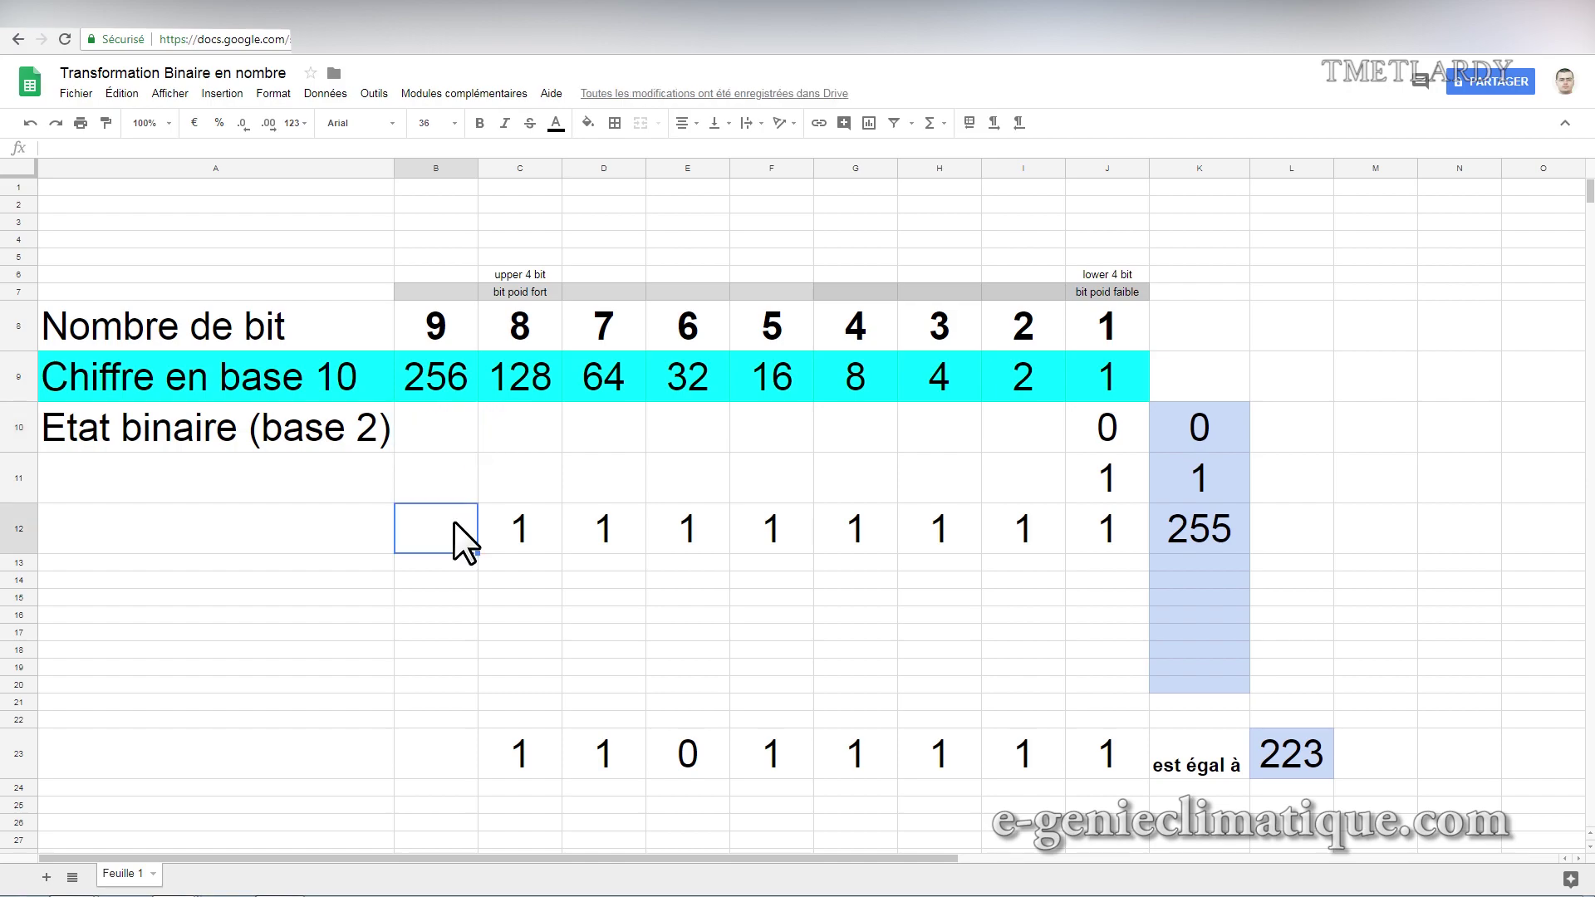
{"action": "type", "text": "1"}
{"action": "double_click", "coordinate": [1295, 534]}
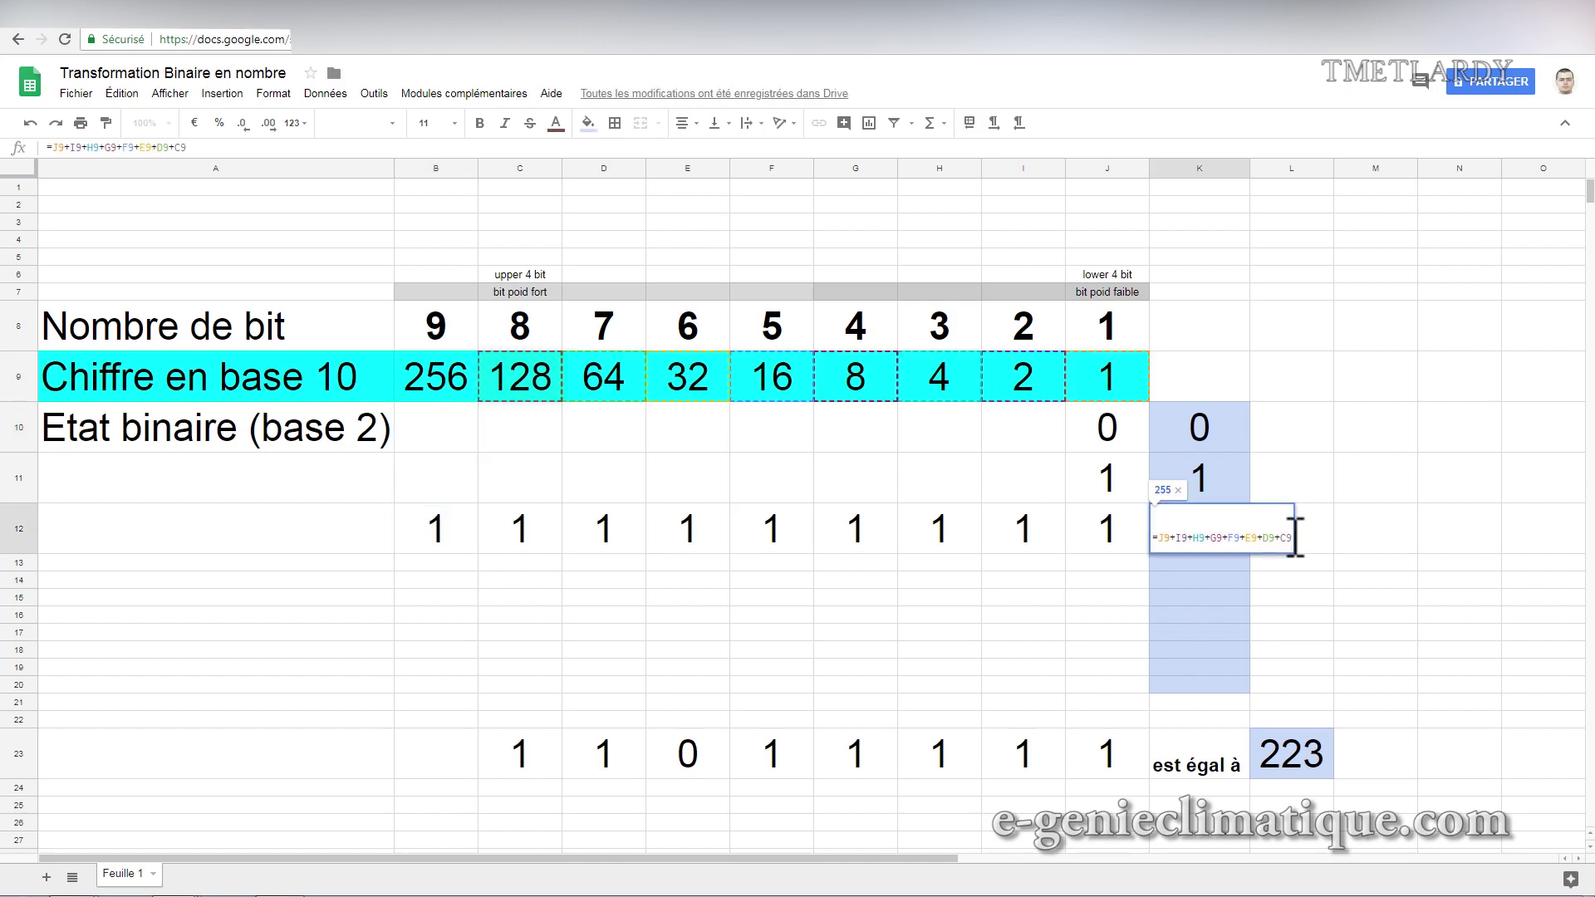
{"action": "type", "text": "+"}
{"action": "left_click", "coordinate": [437, 385]}
{"action": "key", "text": "Return"}
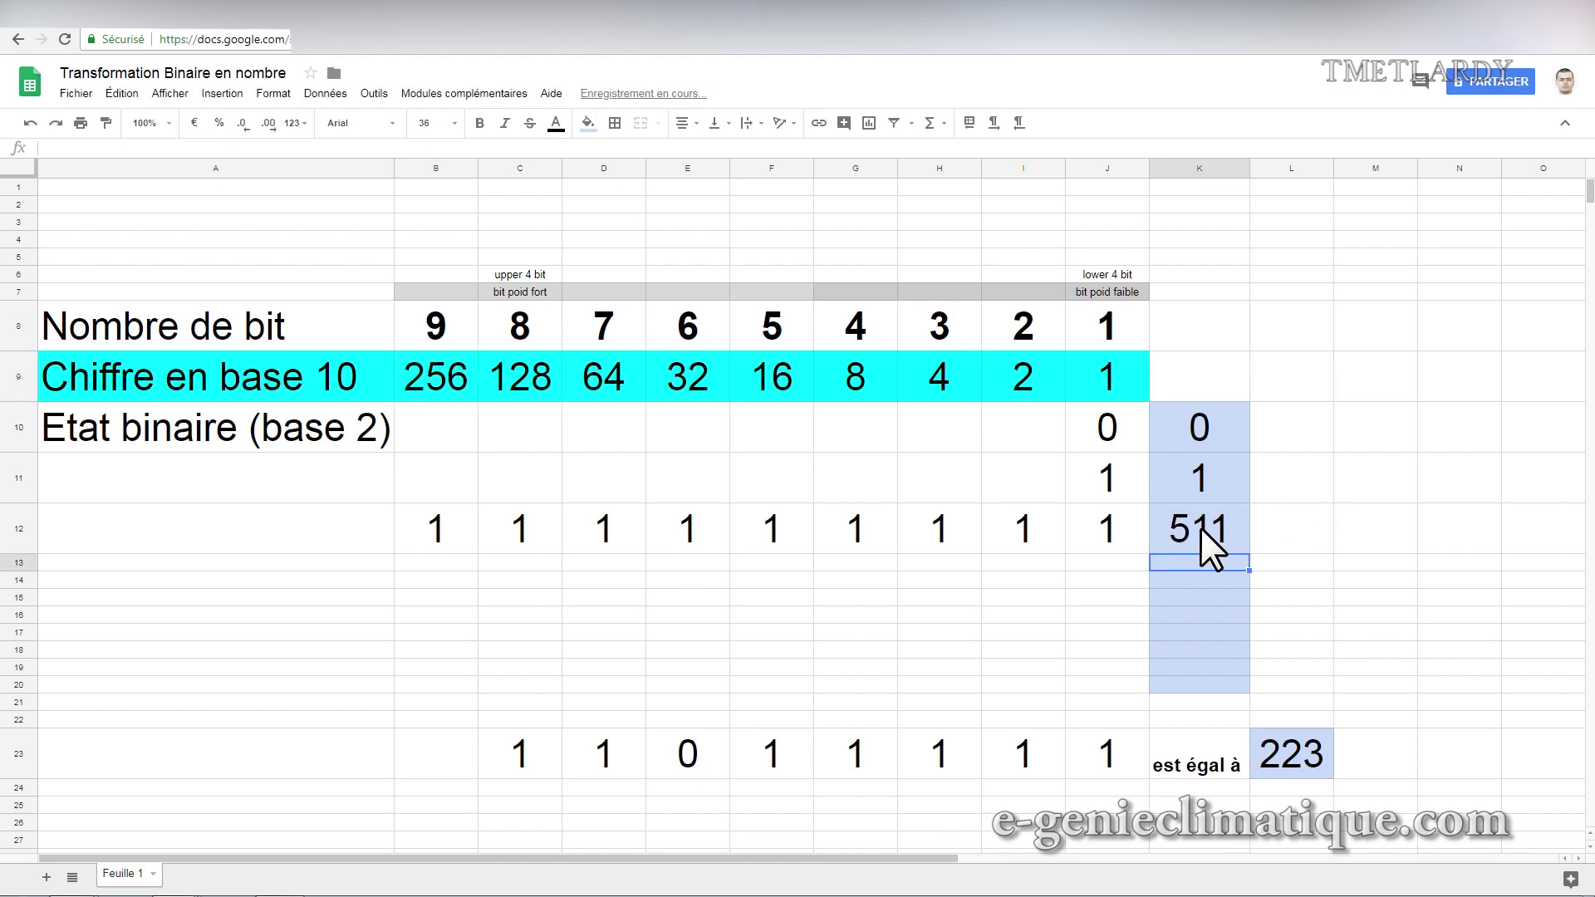
Insert a column to the left of the bit 9 column and enter 10 as its bit number in B8.
{"action": "left_click", "coordinate": [436, 167]}
{"action": "right_click", "coordinate": [436, 170]}
{"action": "left_click", "coordinate": [482, 292]}
{"action": "left_click", "coordinate": [445, 326]}
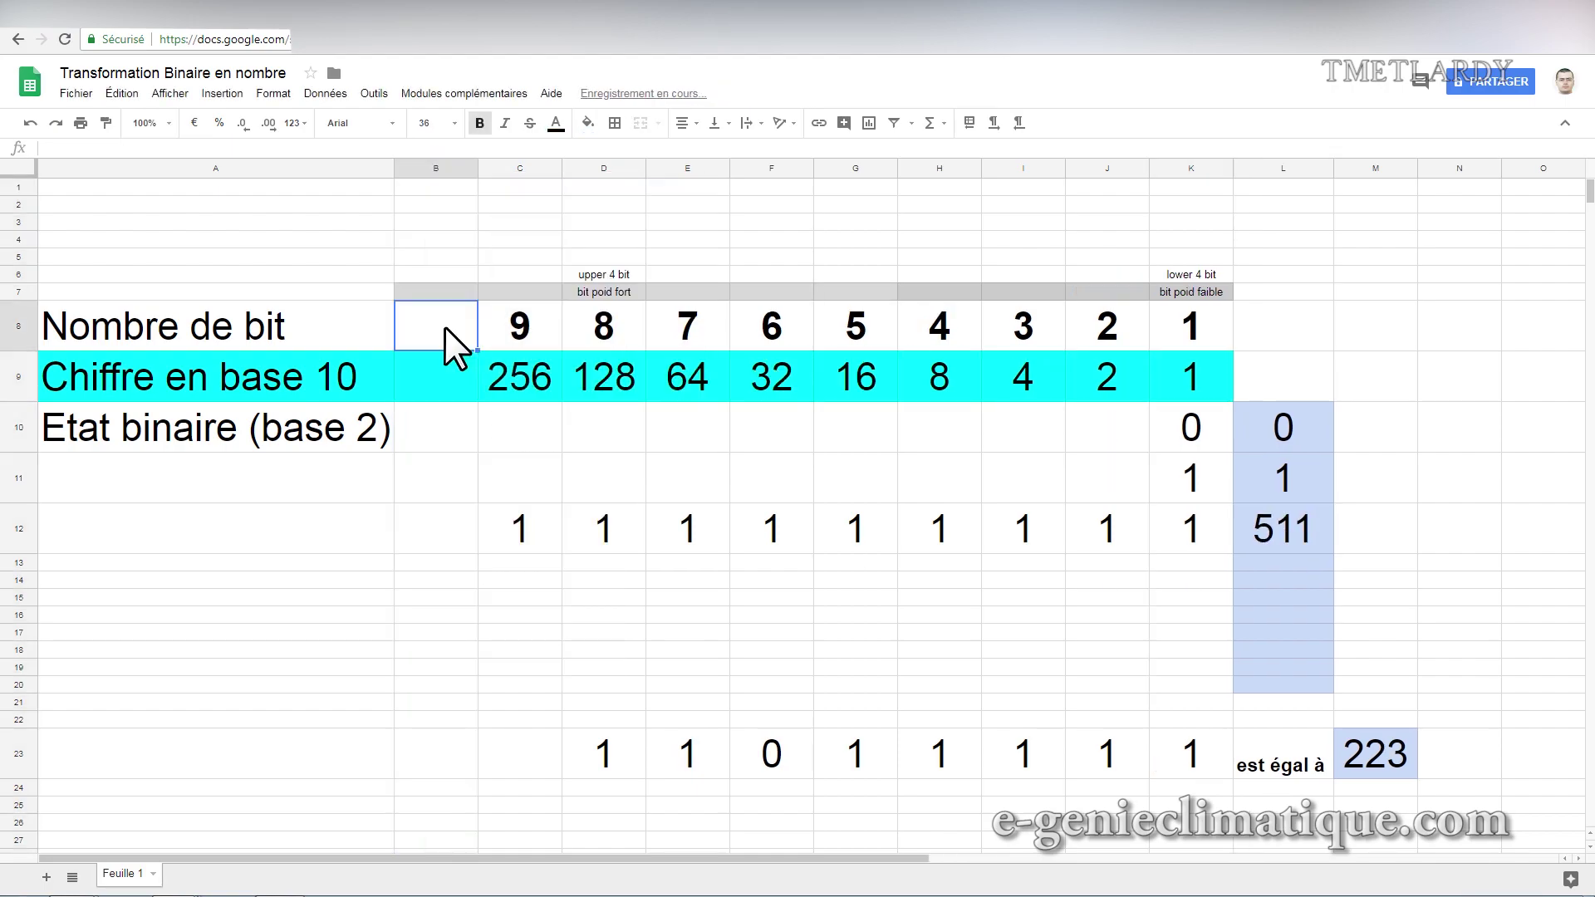
{"action": "type", "text": "10"}
{"action": "key", "text": "Return"}
Calculate the base-10 weight of bit 10 in B9 with the formula =C9*2.
{"action": "double_click", "coordinate": [455, 376]}
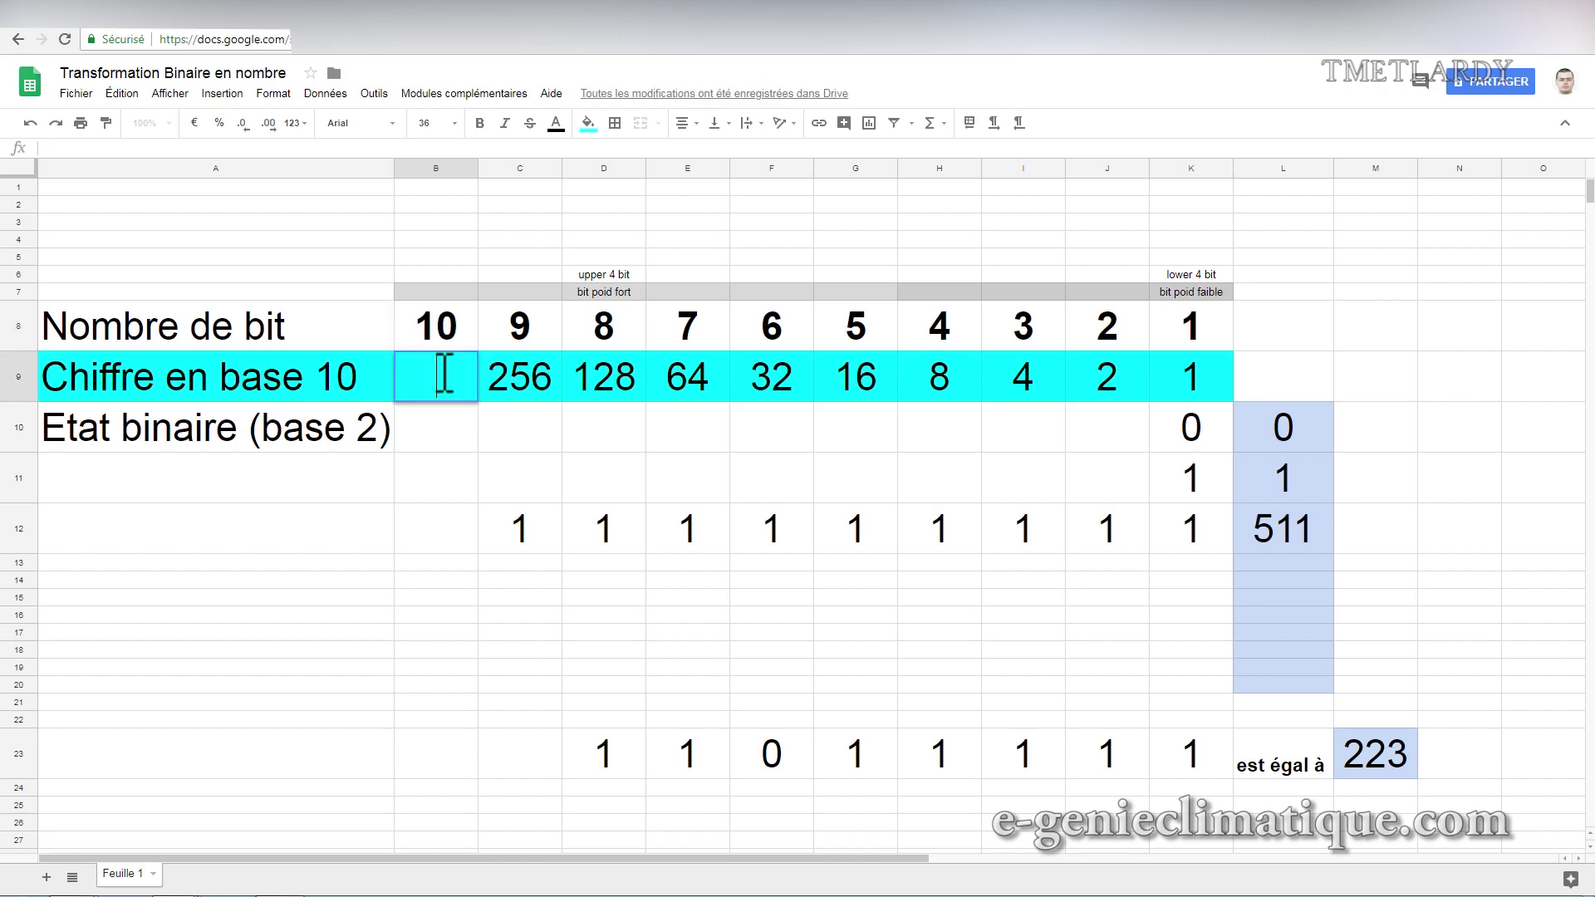
{"action": "type", "text": "="}
{"action": "left_click", "coordinate": [541, 385]}
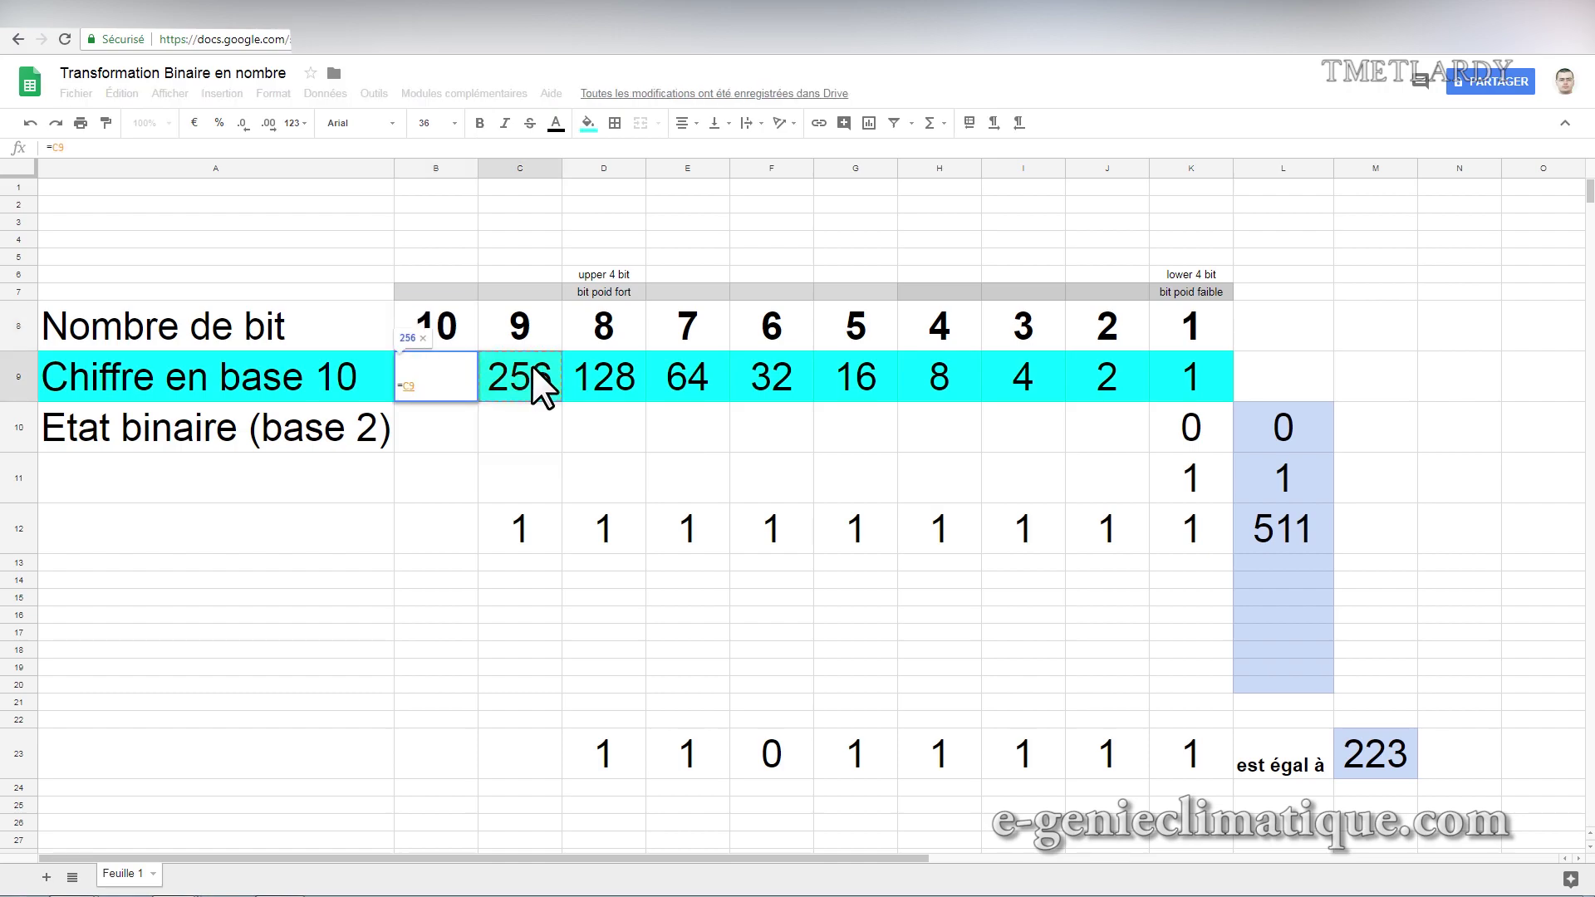
{"action": "type", "text": "*2"}
{"action": "key", "text": "Return"}
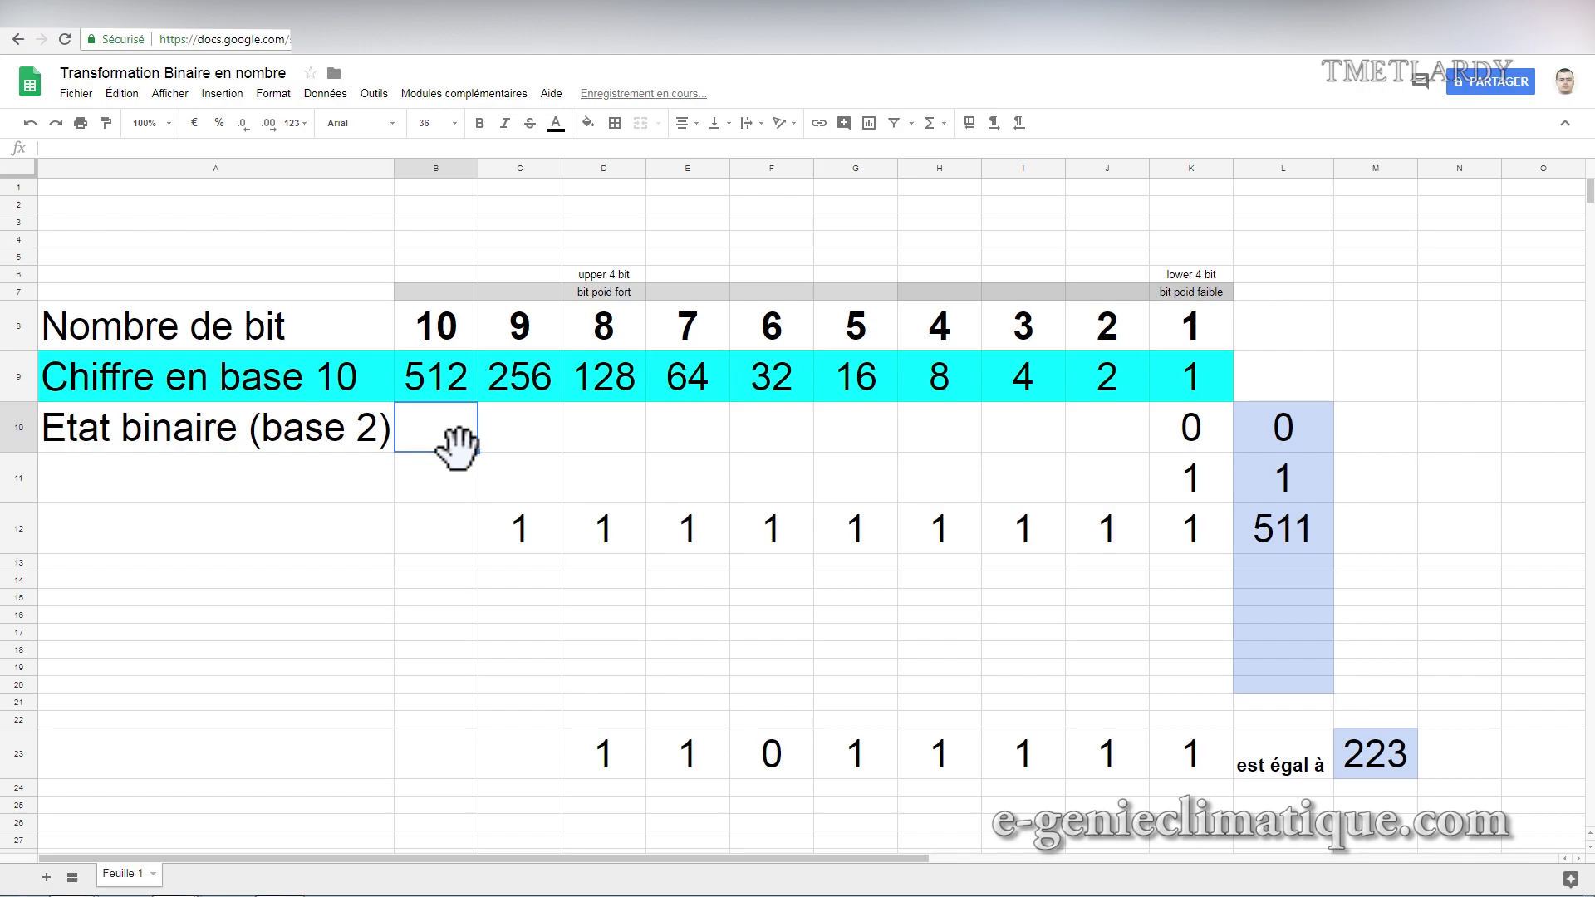
Enter 1 for bit 10 in B12 and add +B9 to the end of the sum formula in L12.
{"action": "left_click", "coordinate": [437, 532]}
{"action": "type", "text": "1"}
{"action": "key", "text": "Return"}
{"action": "left_click", "coordinate": [1262, 536]}
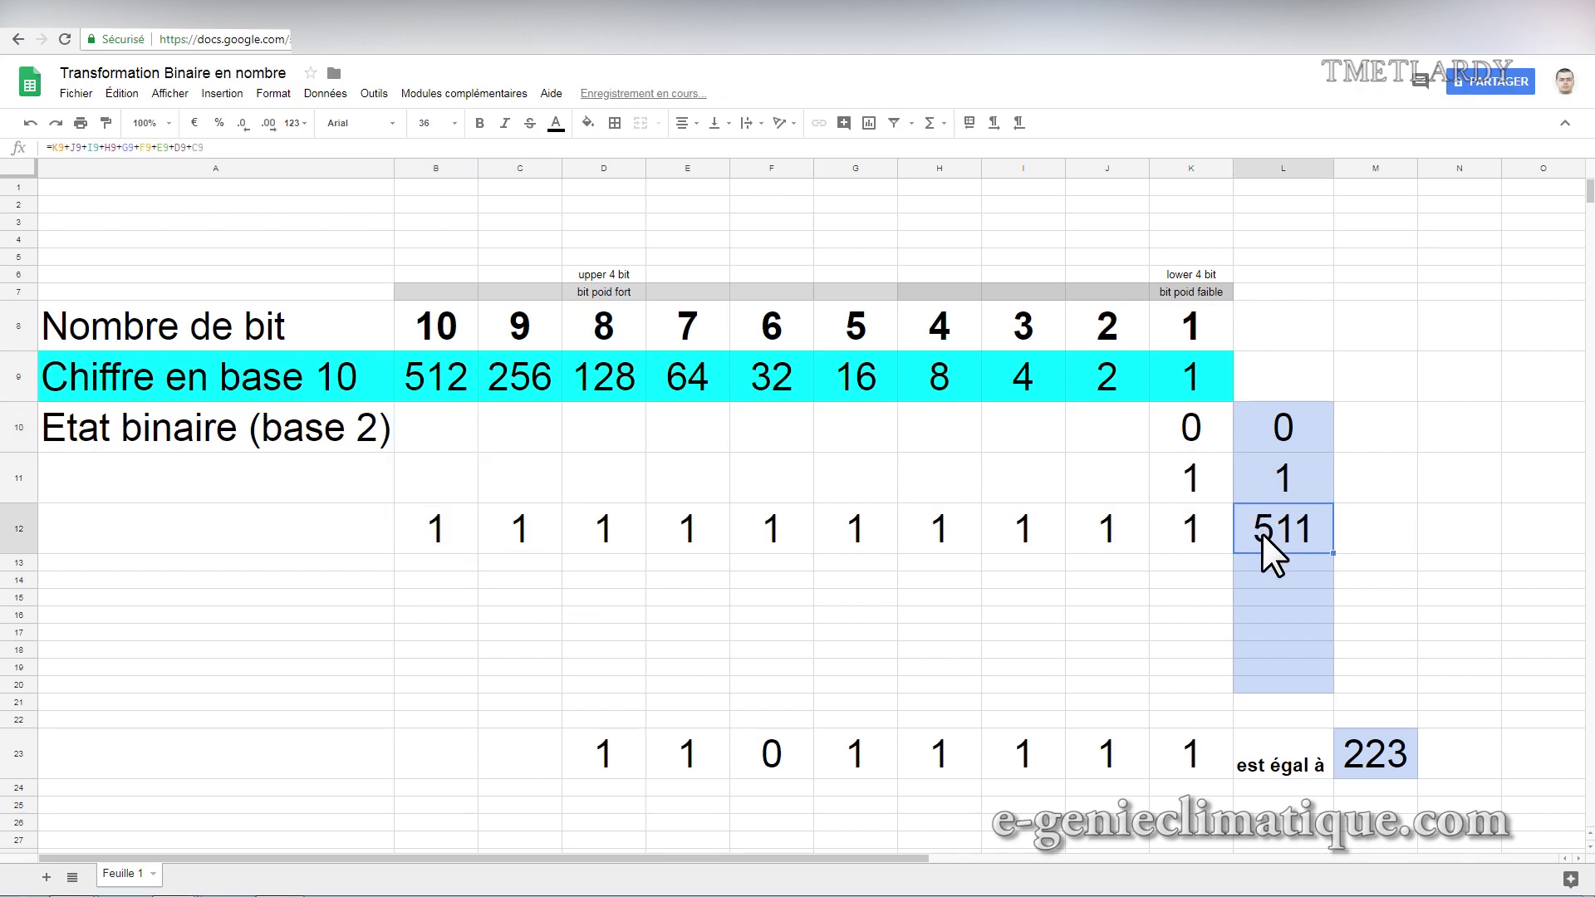
{"action": "double_click", "coordinate": [1263, 536]}
{"action": "type", "text": "+"}
{"action": "left_click", "coordinate": [432, 372]}
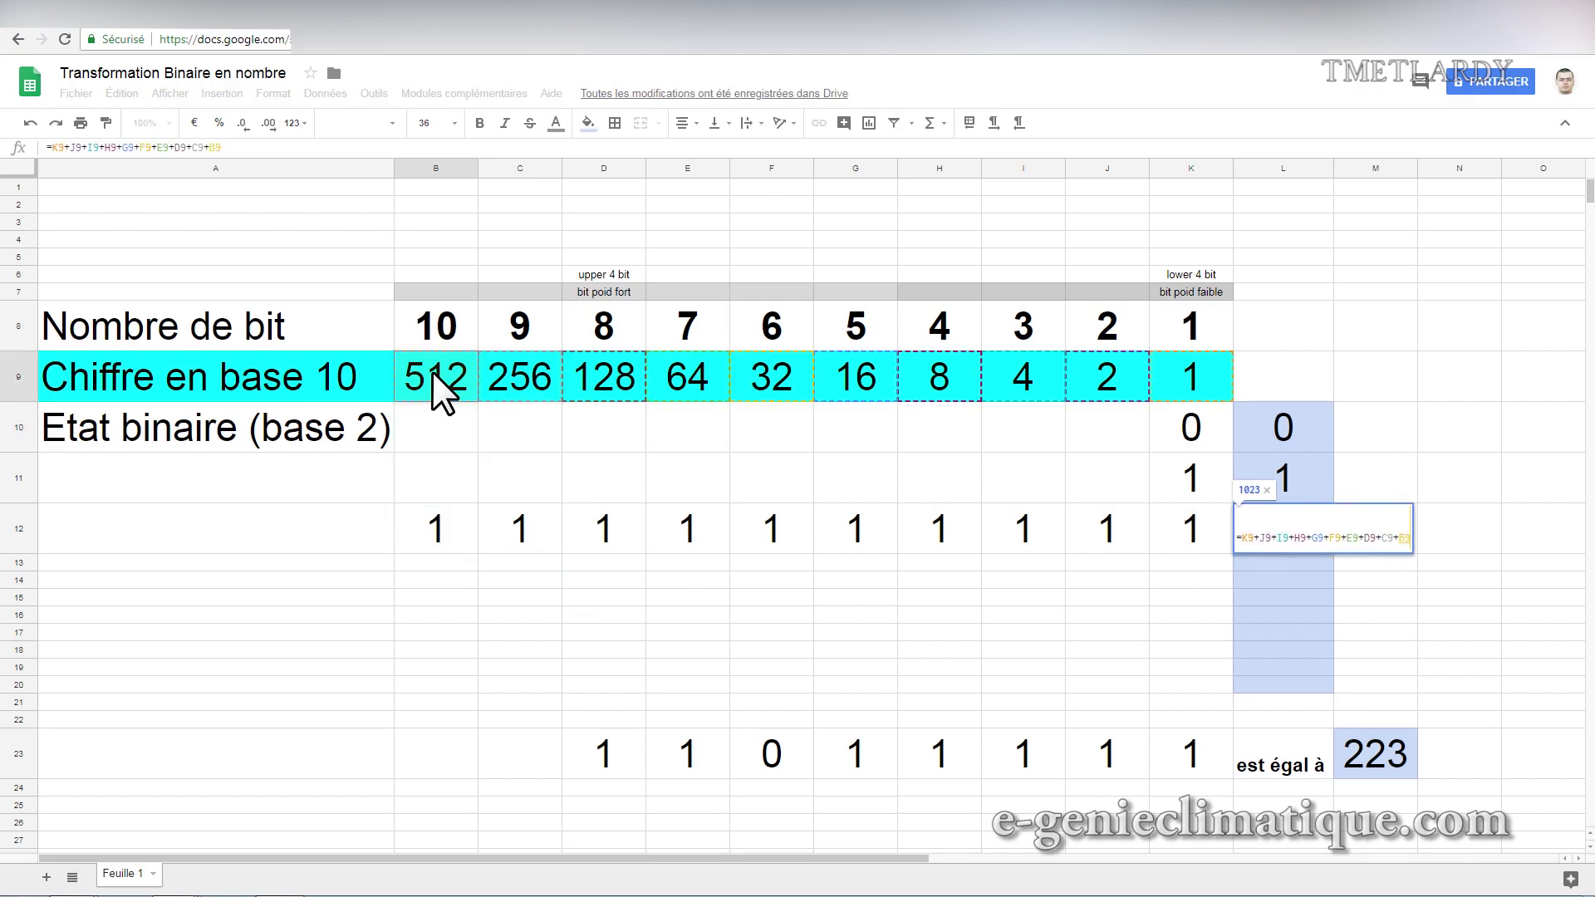
{"action": "key", "text": "Return"}
{"action": "left_click", "coordinate": [1307, 532]}
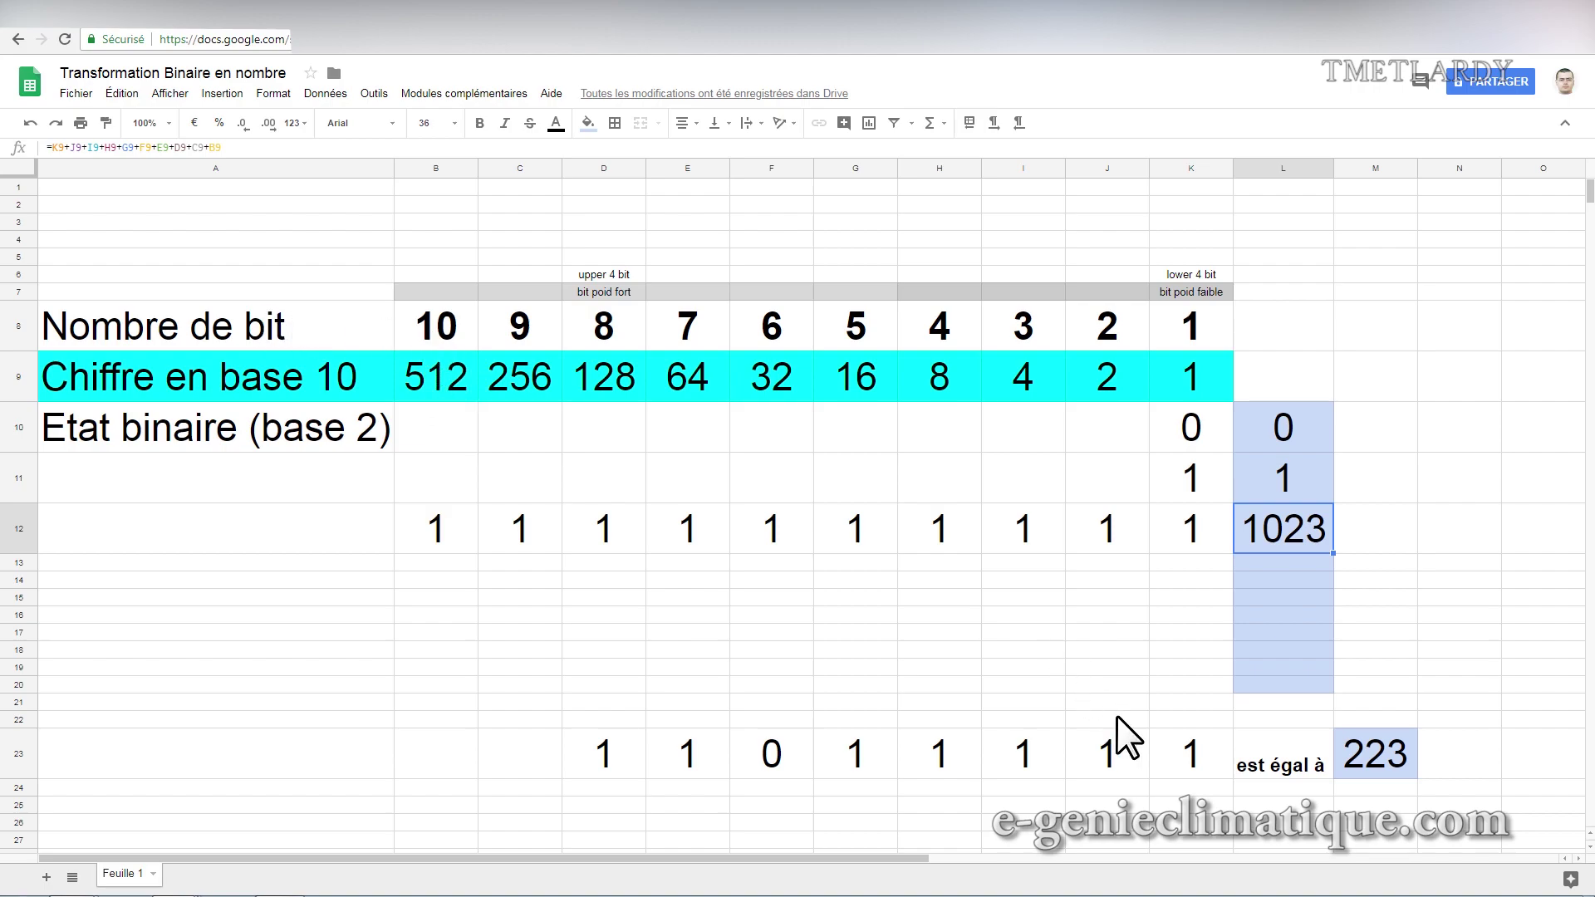
Copy the binary number 11011111 from D23:K23 into row 15, starting at D15.
{"action": "left_click_drag", "start_coordinate": [604, 753], "coordinate": [1180, 759]}
{"action": "key", "text": "ctrl+c"}
{"action": "left_click", "coordinate": [608, 596]}
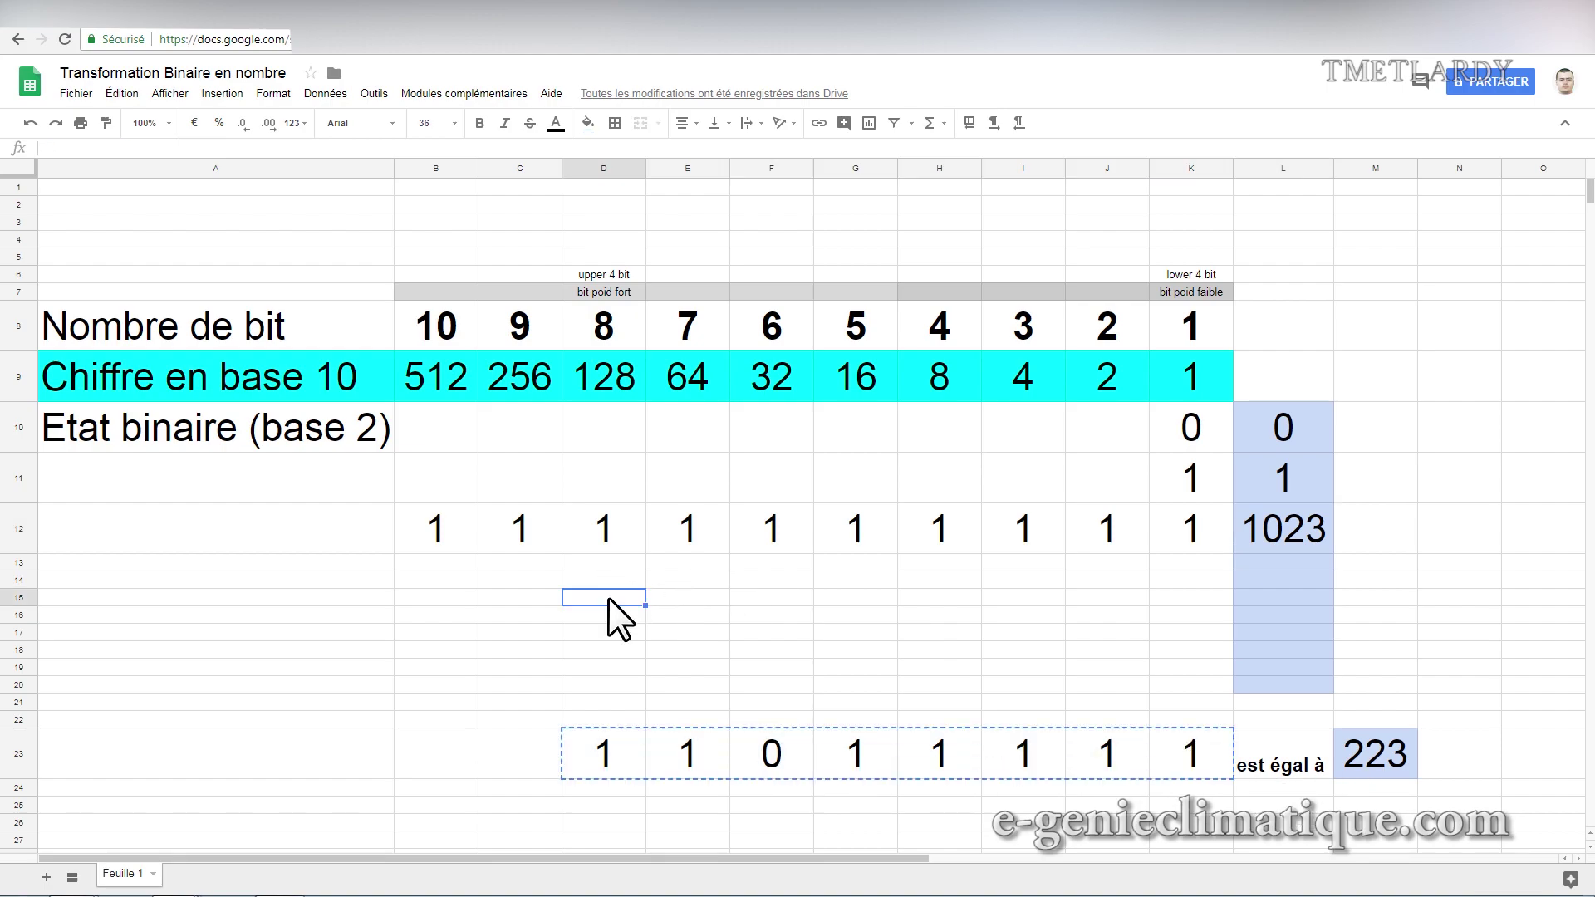
{"action": "key", "text": "ctrl+v"}
Calculate the decimal value of 11011111 in L15 with the formula =K9+J9+I9+H9+G9+E9+D9, leaving out bit 6.
{"action": "left_click", "coordinate": [1248, 619]}
{"action": "type", "text": "="}
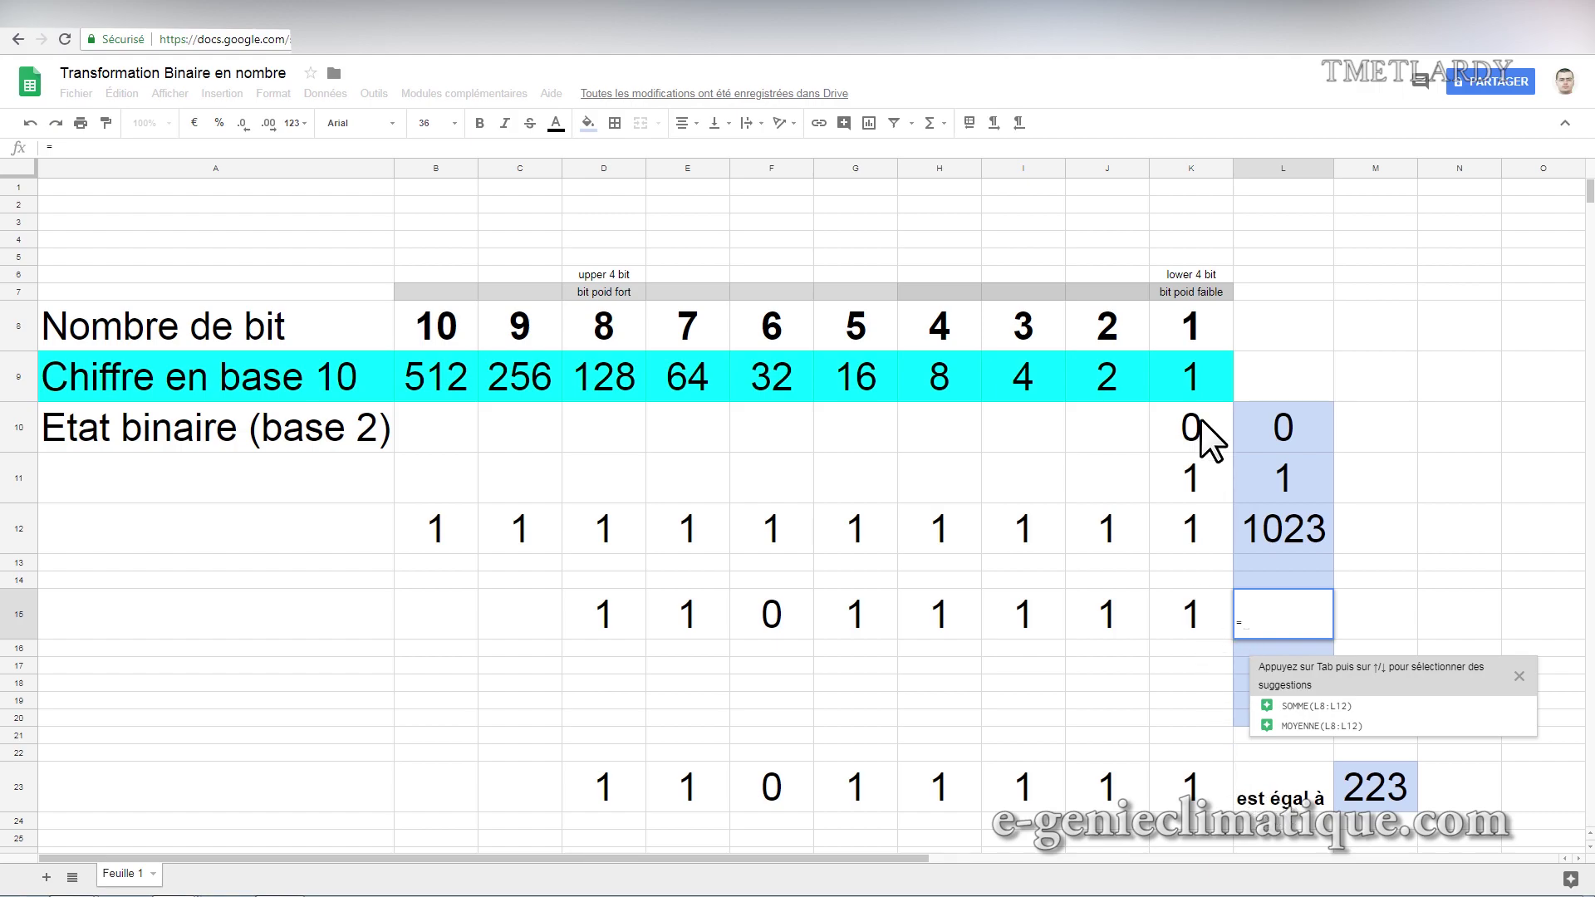
{"action": "left_click", "coordinate": [1189, 379]}
{"action": "type", "text": "+"}
{"action": "left_click", "coordinate": [1104, 375]}
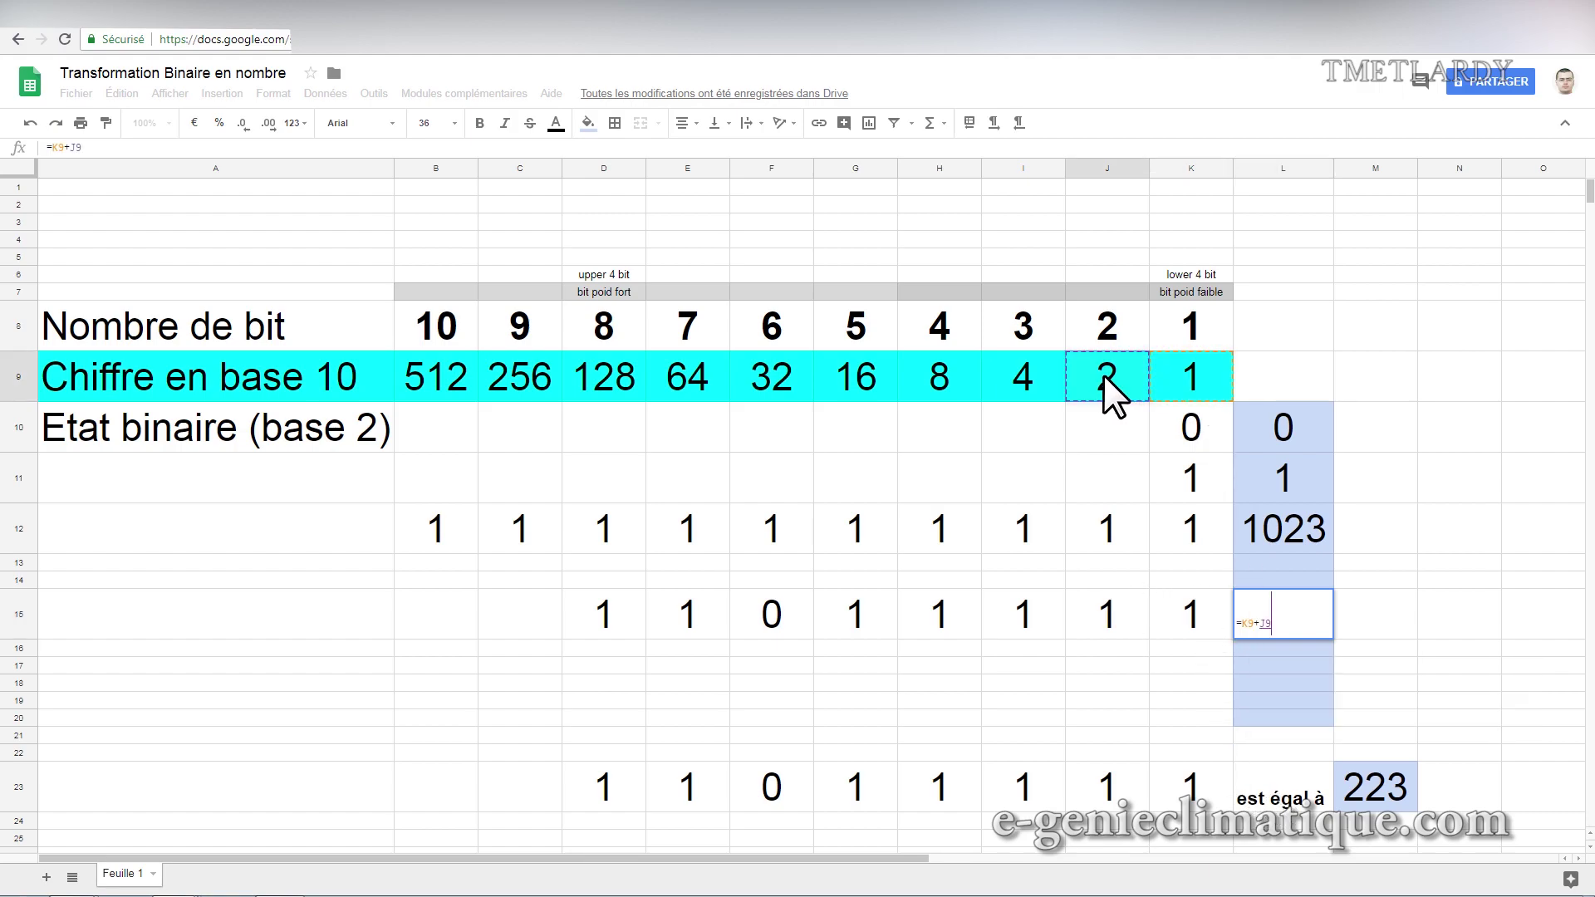
{"action": "type", "text": "+"}
{"action": "left_click", "coordinate": [1030, 383]}
{"action": "type", "text": "+"}
{"action": "left_click", "coordinate": [917, 373]}
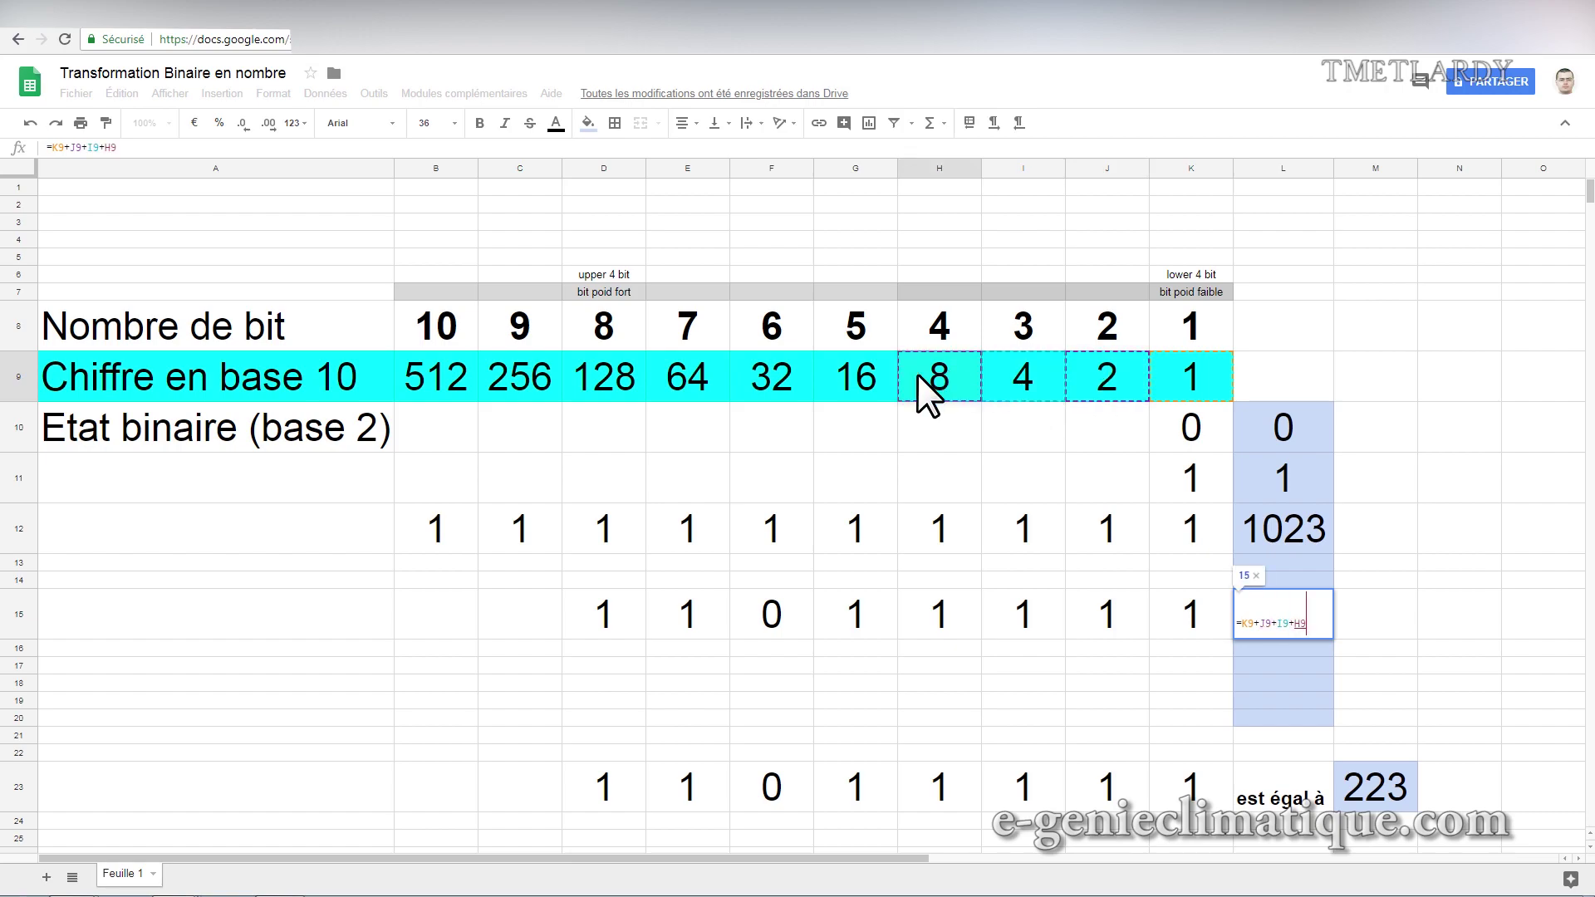
{"action": "type", "text": "+"}
{"action": "left_click", "coordinate": [870, 375]}
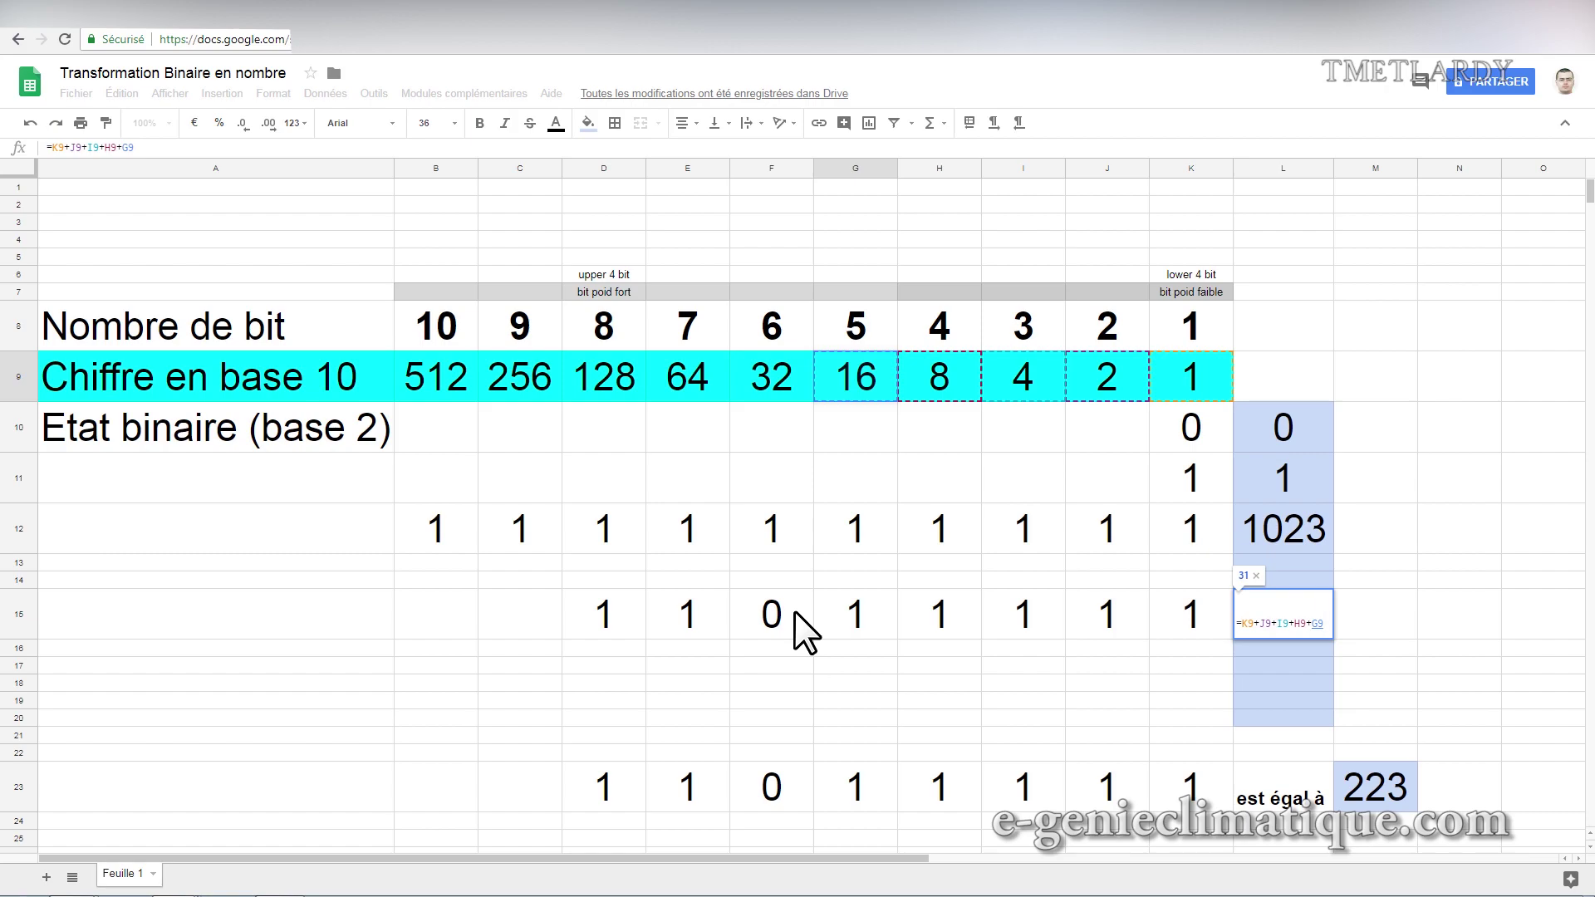
{"action": "type", "text": "+"}
{"action": "left_click", "coordinate": [681, 376]}
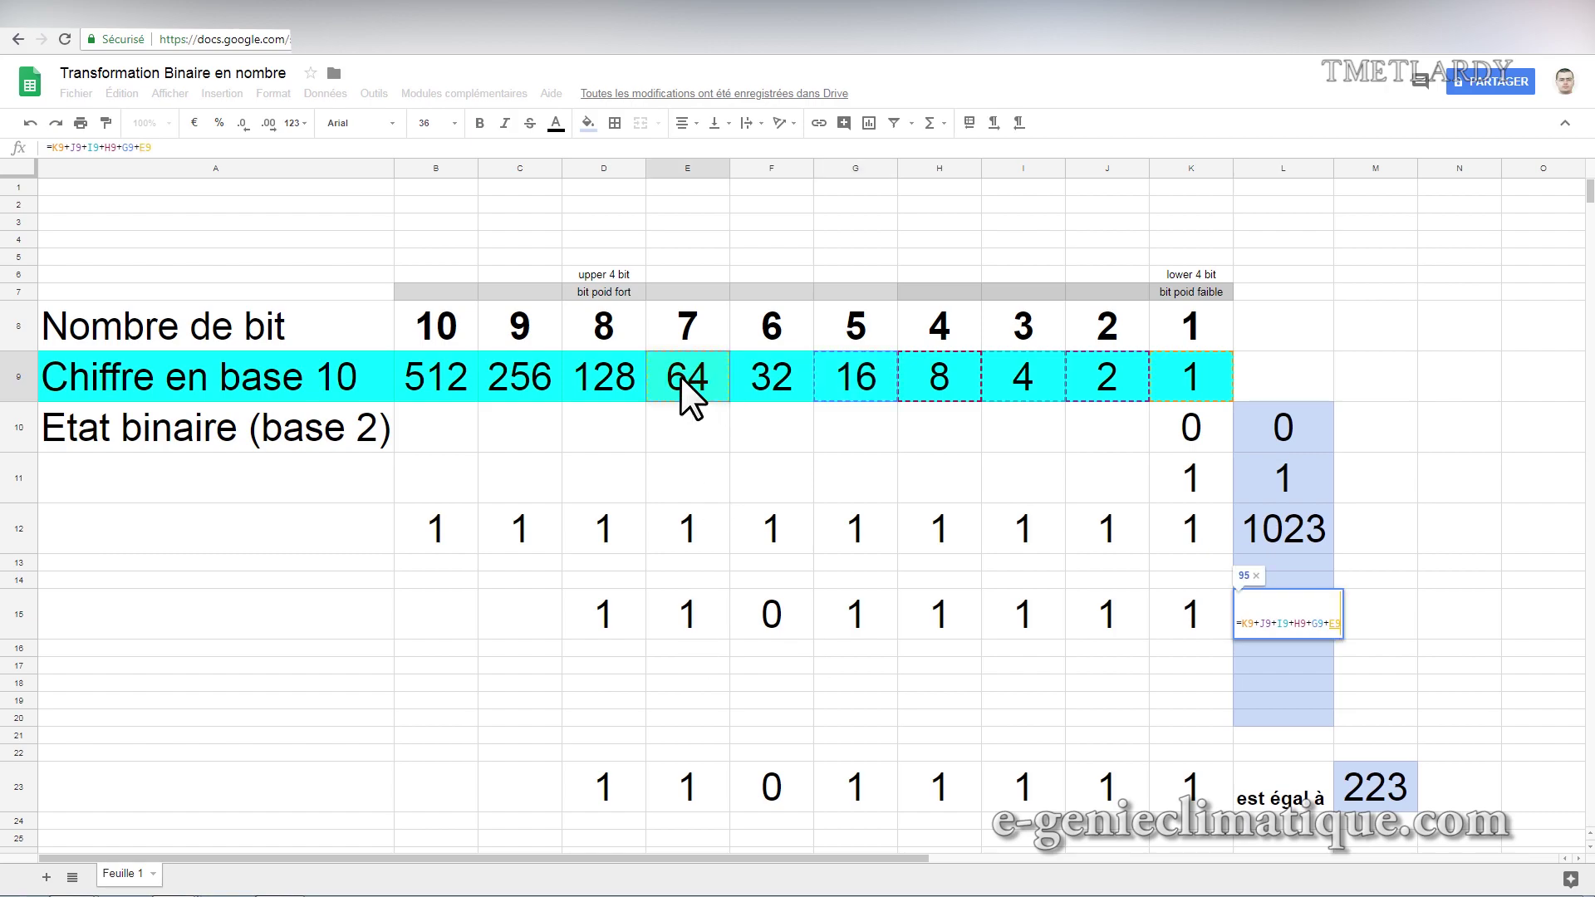
{"action": "type", "text": "+"}
{"action": "left_click", "coordinate": [611, 378]}
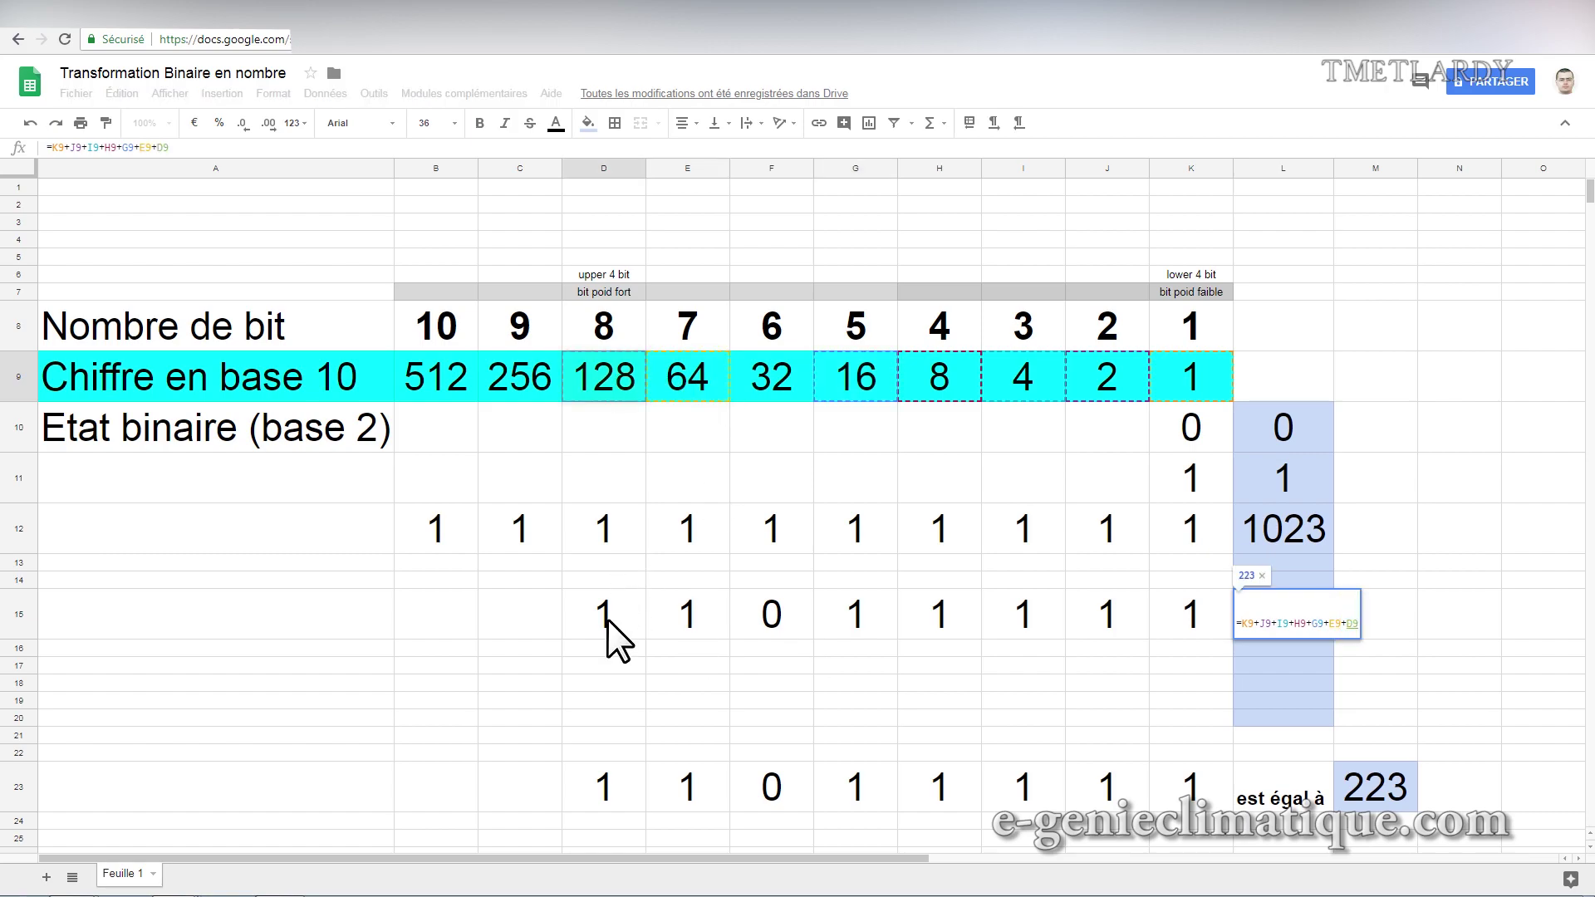
{"action": "key", "text": "Return"}
Annotate the row 23 decimal result with "symbole" in N23 and "degrée Celscius" in N24.
{"action": "scroll", "coordinate": [1292, 620], "scroll_direction": "down", "scroll_amount": 1}
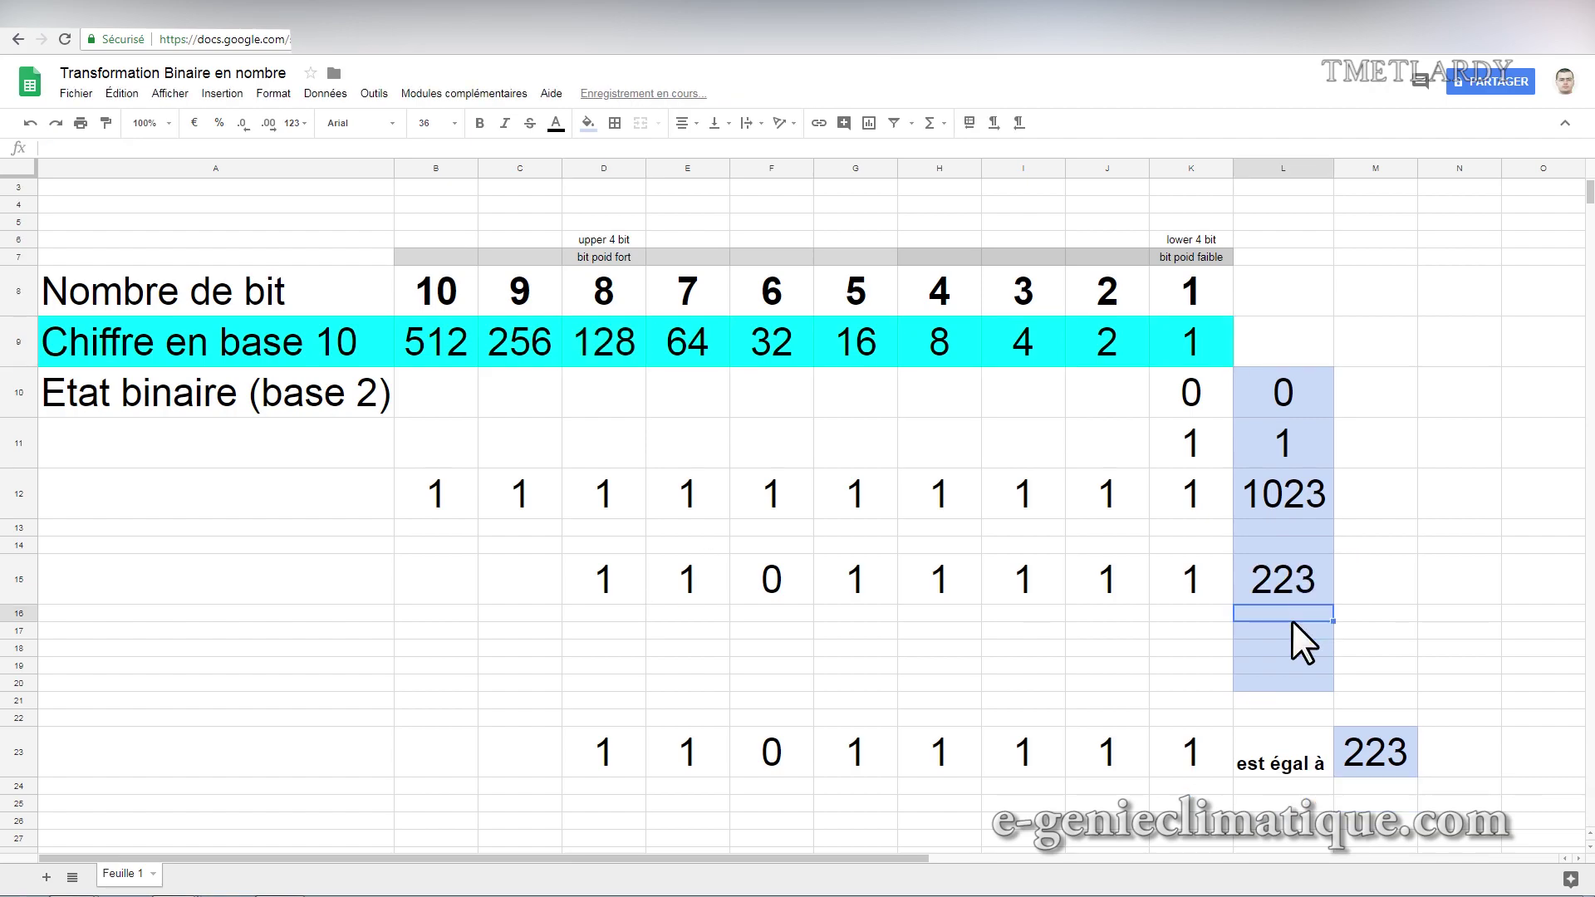
{"action": "left_click", "coordinate": [1376, 749]}
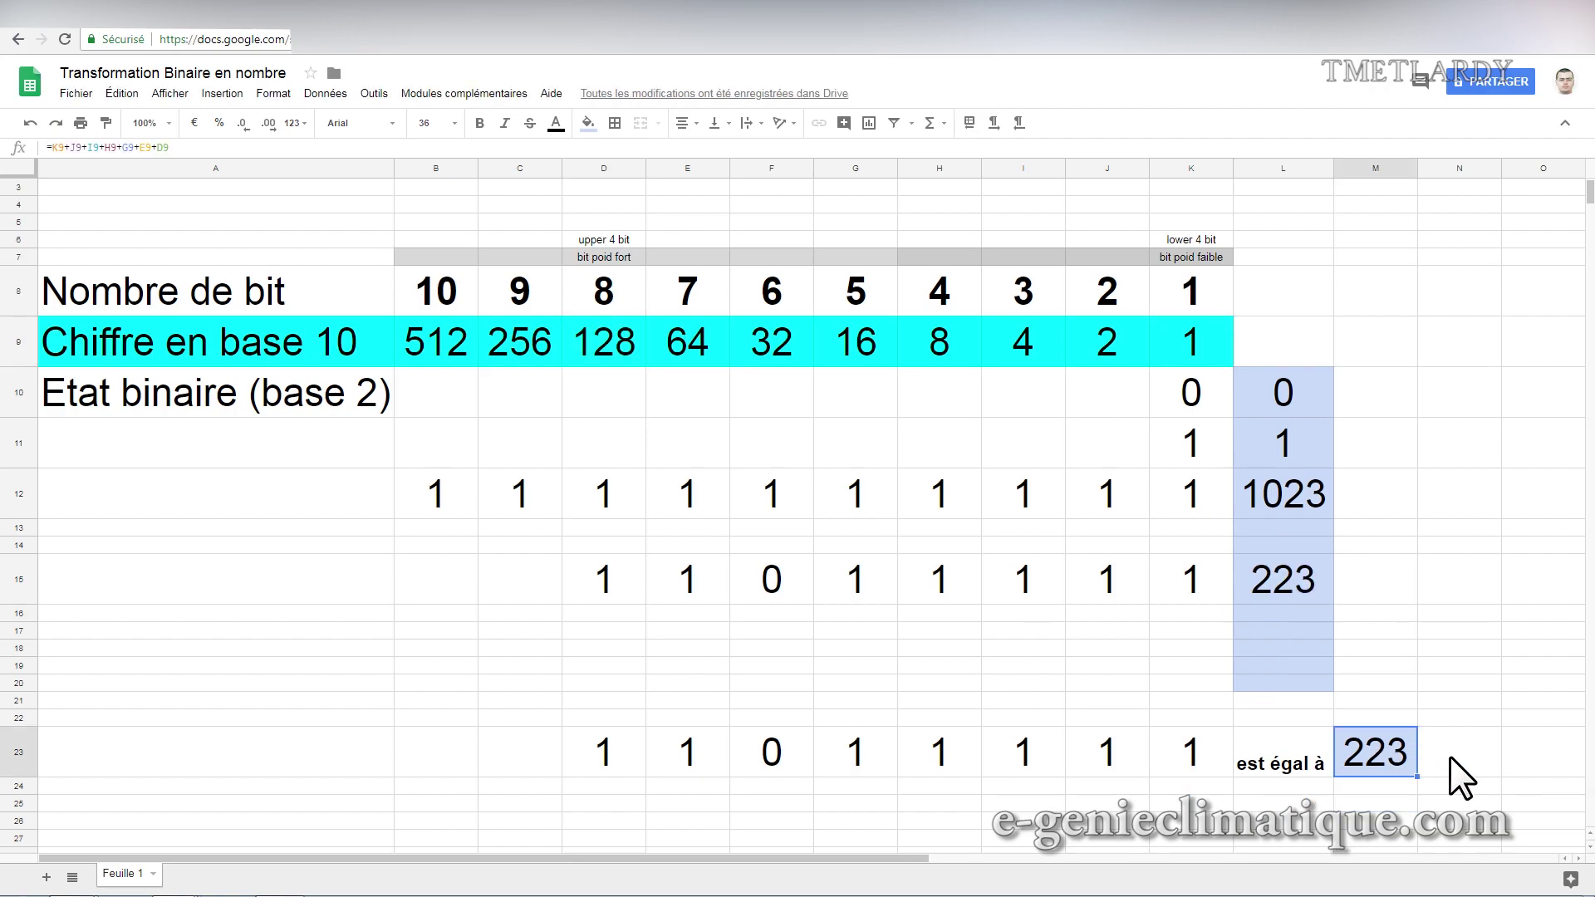
{"action": "left_click", "coordinate": [1446, 802]}
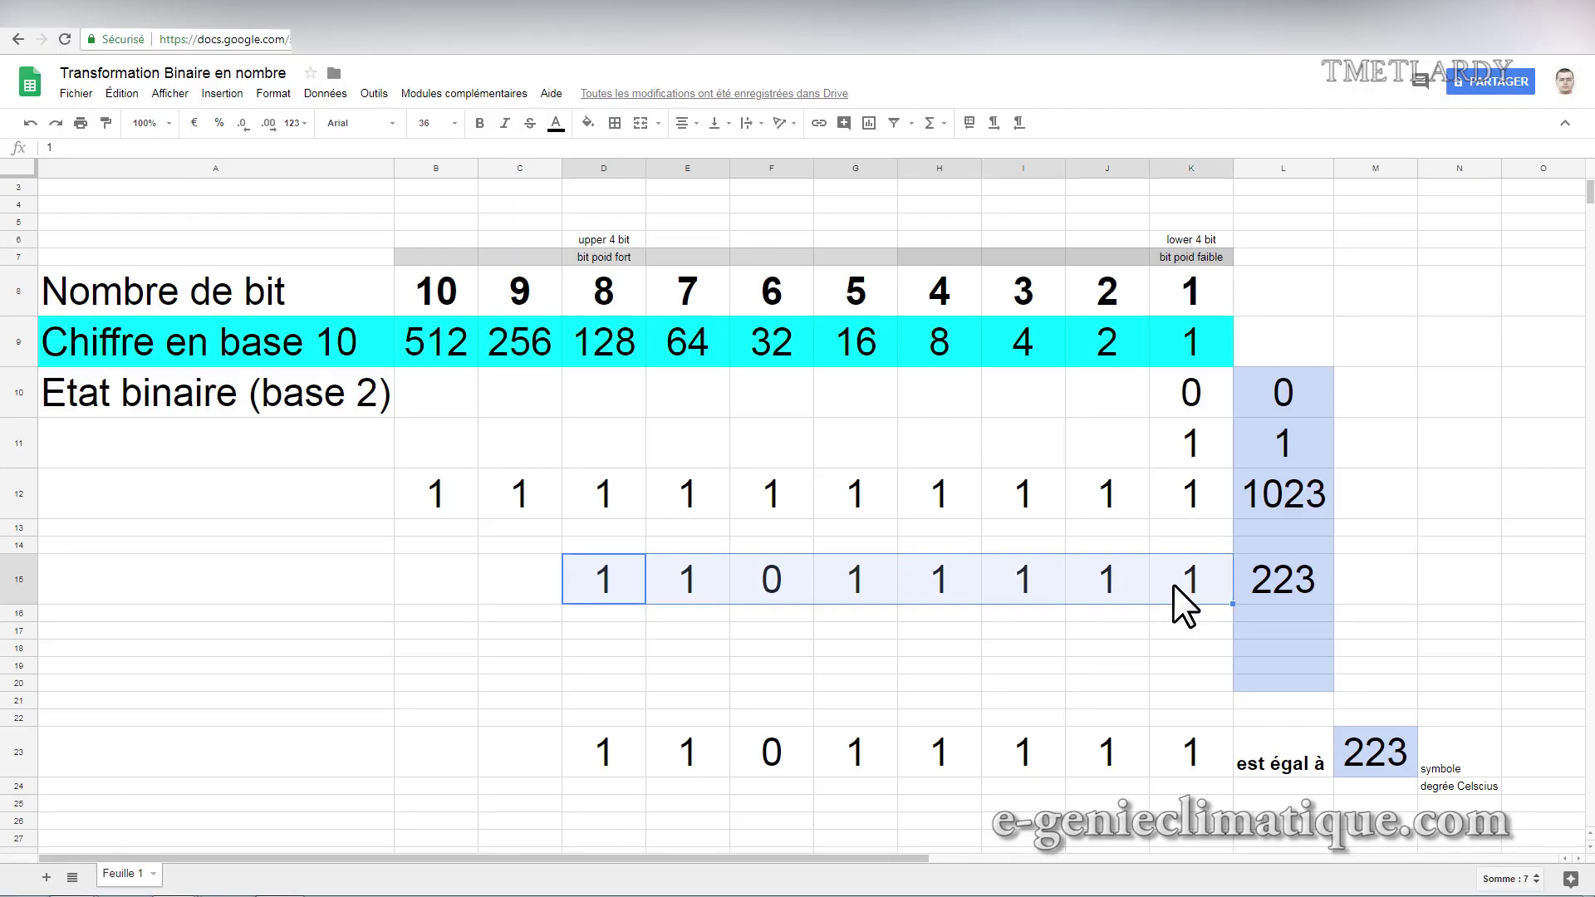
Clear the copied binary number in D15:K15 and its decimal formula in L15.
{"action": "key", "text": "Delete"}
{"action": "left_click", "coordinate": [1314, 572]}
{"action": "key", "text": "Delete"}
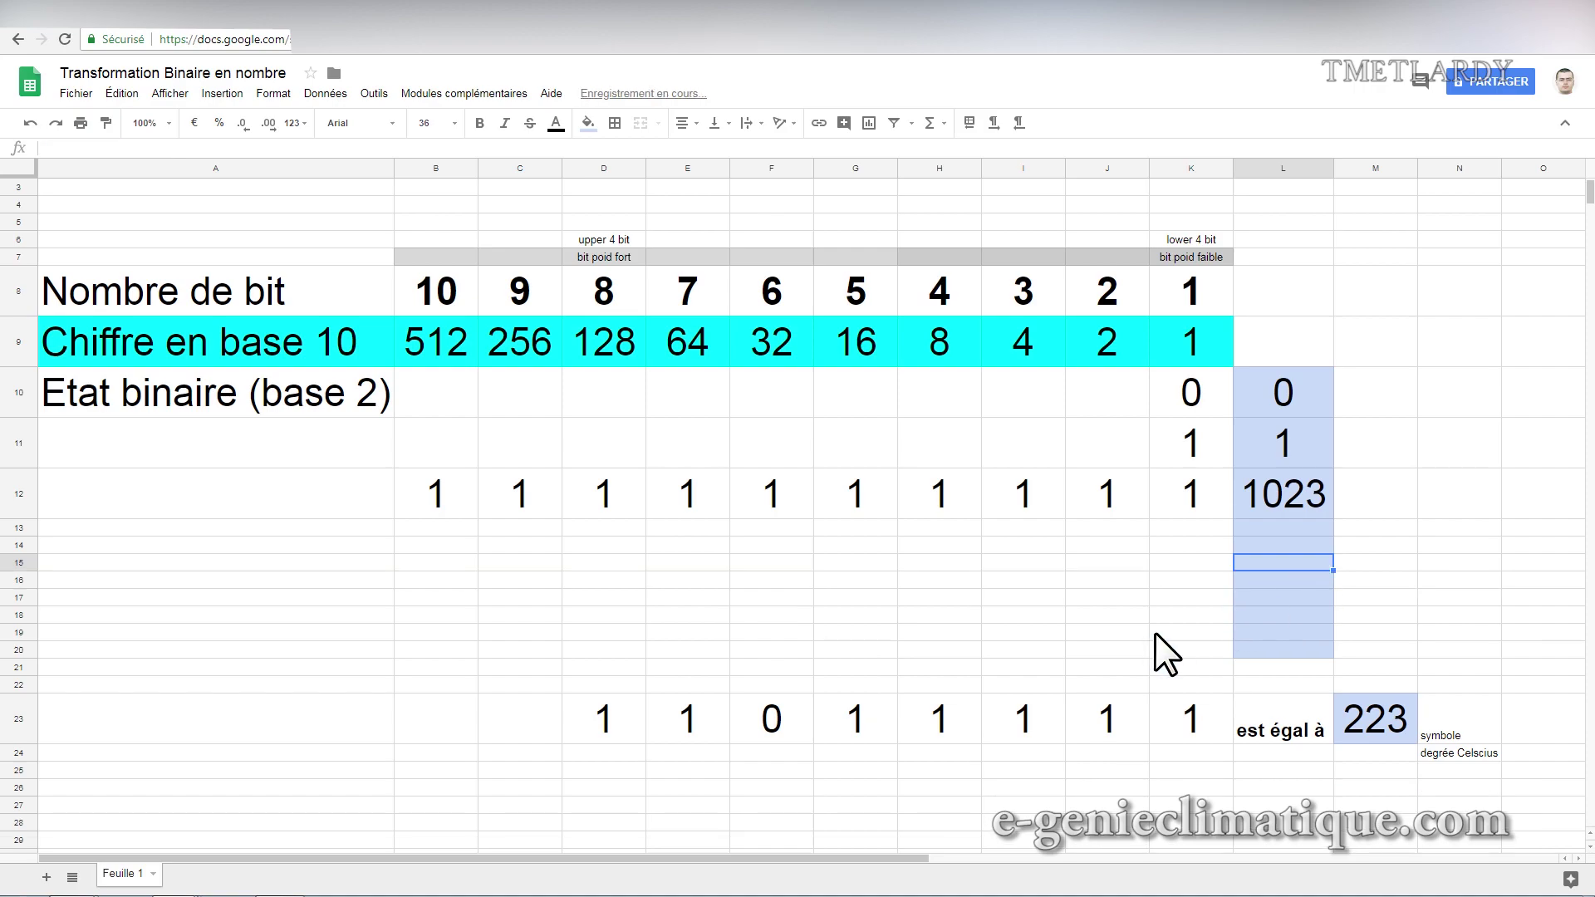
Enter the lower four bits 0100 across H15 to K15, one digit per bit.
{"action": "left_click", "coordinate": [1174, 557]}
{"action": "left_click", "coordinate": [961, 560]}
{"action": "type", "text": "0"}
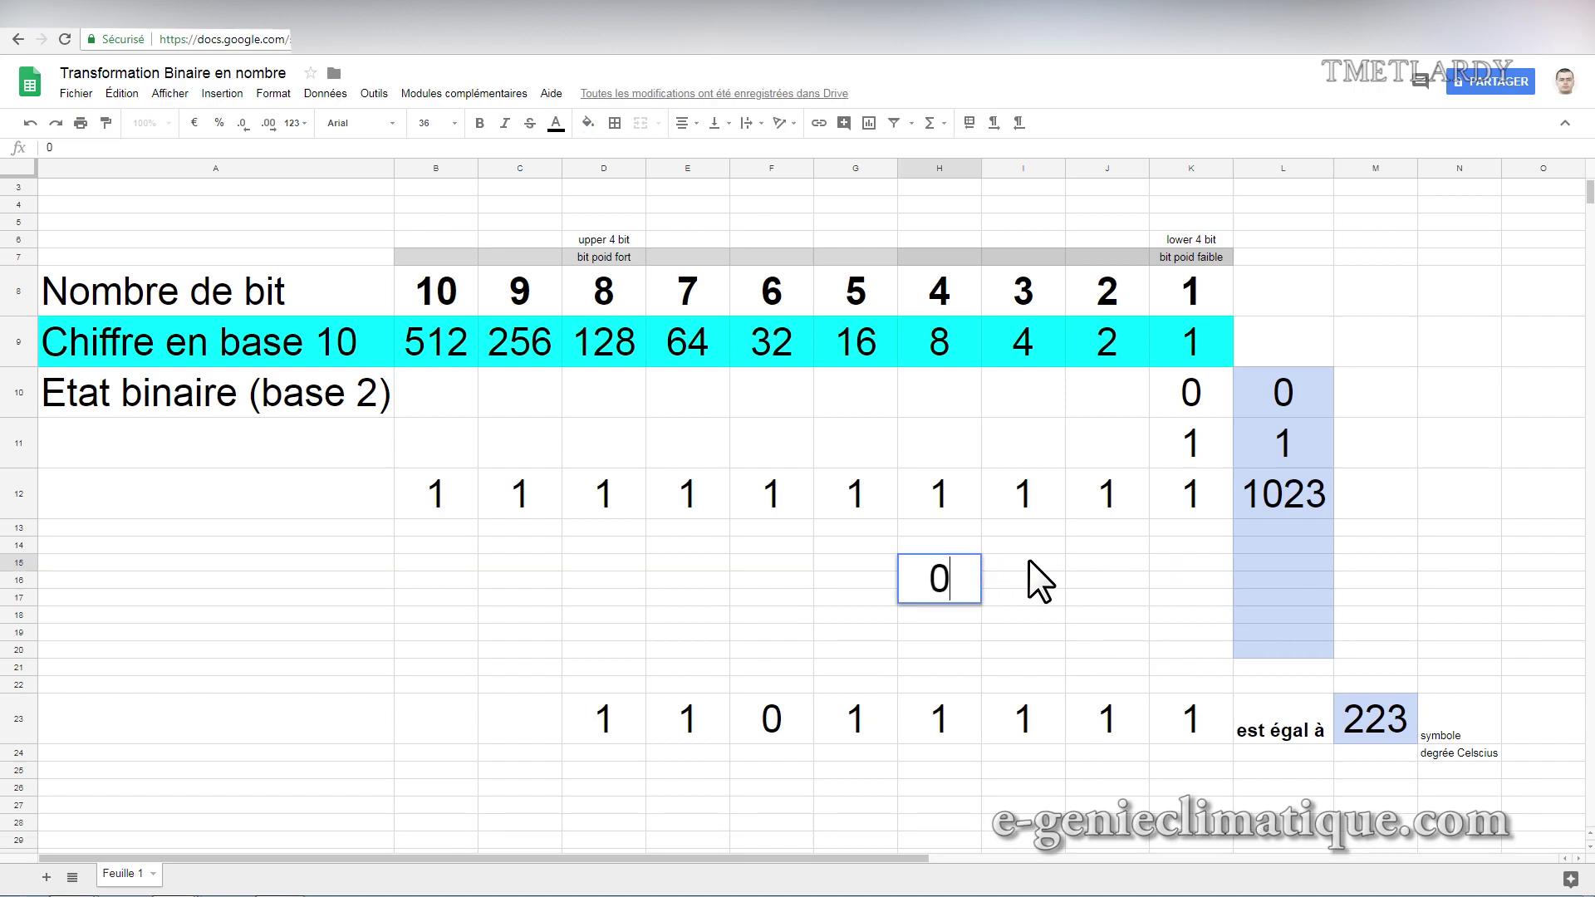
{"action": "left_click", "coordinate": [1029, 560]}
{"action": "type", "text": "1"}
{"action": "left_click", "coordinate": [1108, 572]}
{"action": "type", "text": "0"}
{"action": "left_click", "coordinate": [1193, 573]}
{"action": "type", "text": "0"}
{"action": "left_click", "coordinate": [1186, 633]}
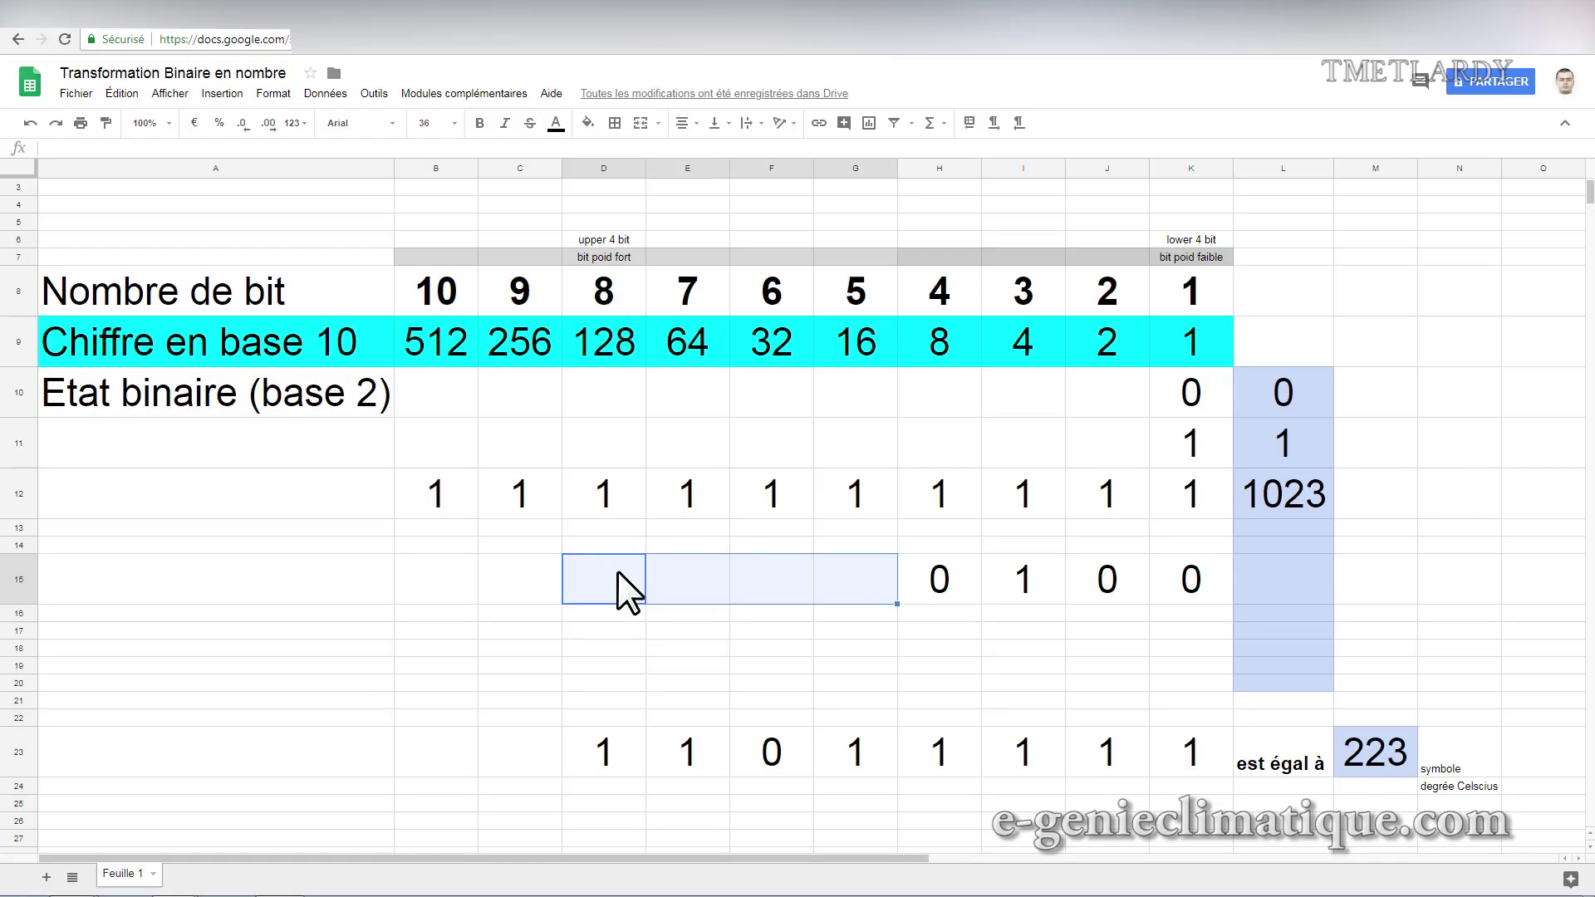
Enter the upper four bits 1111 across D15 to G15, one digit per bit.
{"action": "left_click", "coordinate": [616, 570]}
{"action": "type", "text": "1"}
{"action": "key", "text": "Tab"}
{"action": "type", "text": "1"}
{"action": "key", "text": "Tab"}
{"action": "type", "text": "1"}
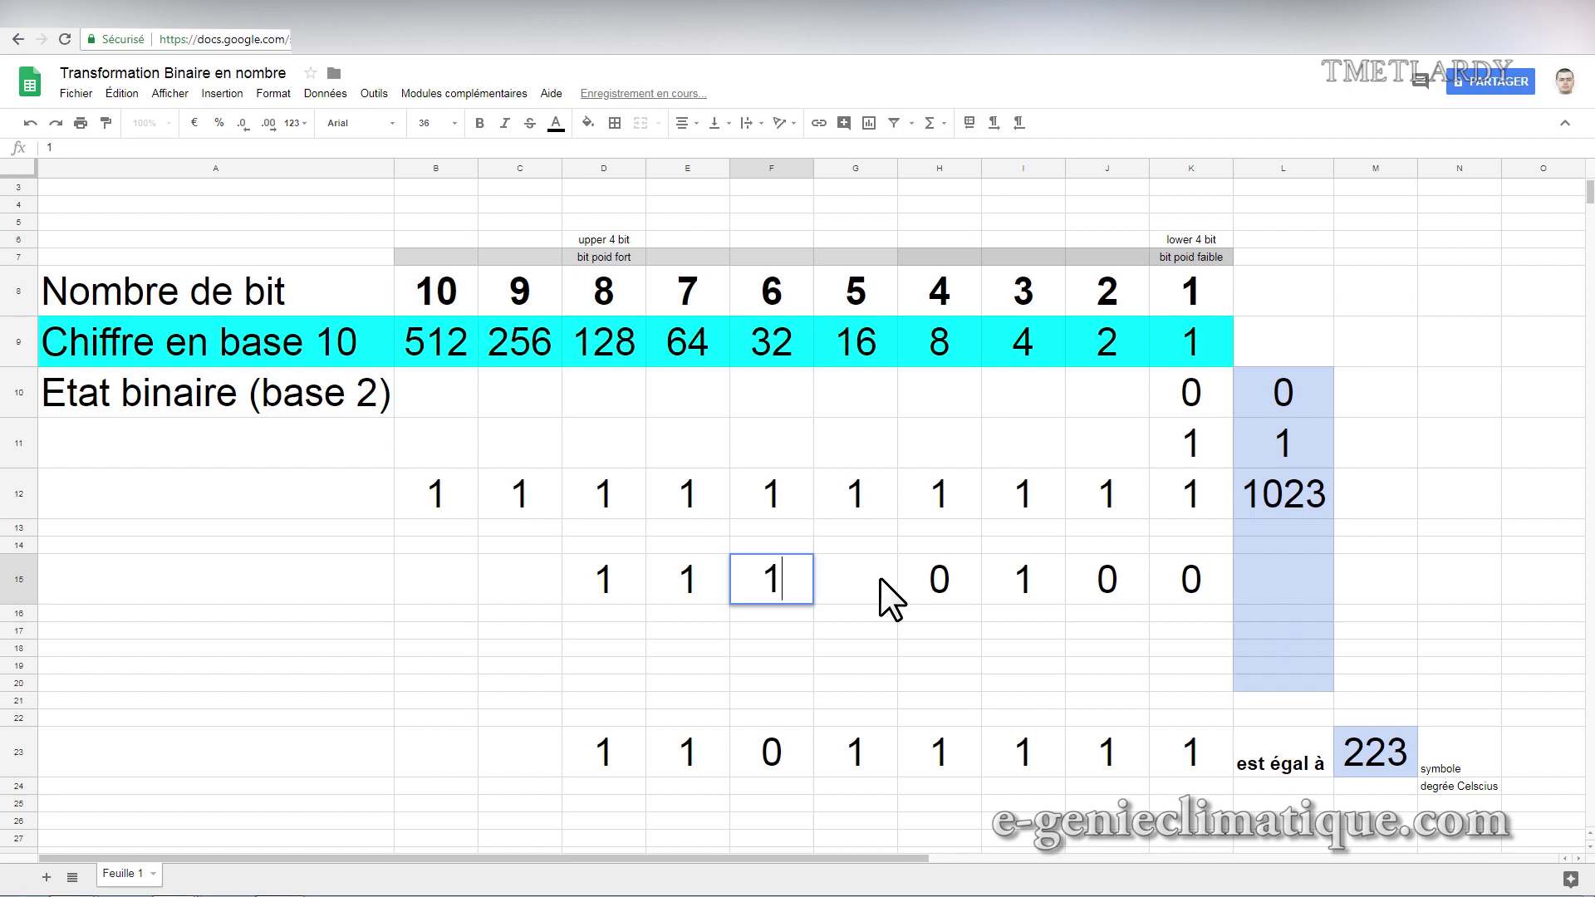
{"action": "key", "text": "Tab"}
{"action": "type", "text": "1"}
Calculate the decimal value of 11110100 in L15 with the formula =I9+G9+F9+E9+D9.
{"action": "double_click", "coordinate": [1273, 575]}
{"action": "type", "text": "="}
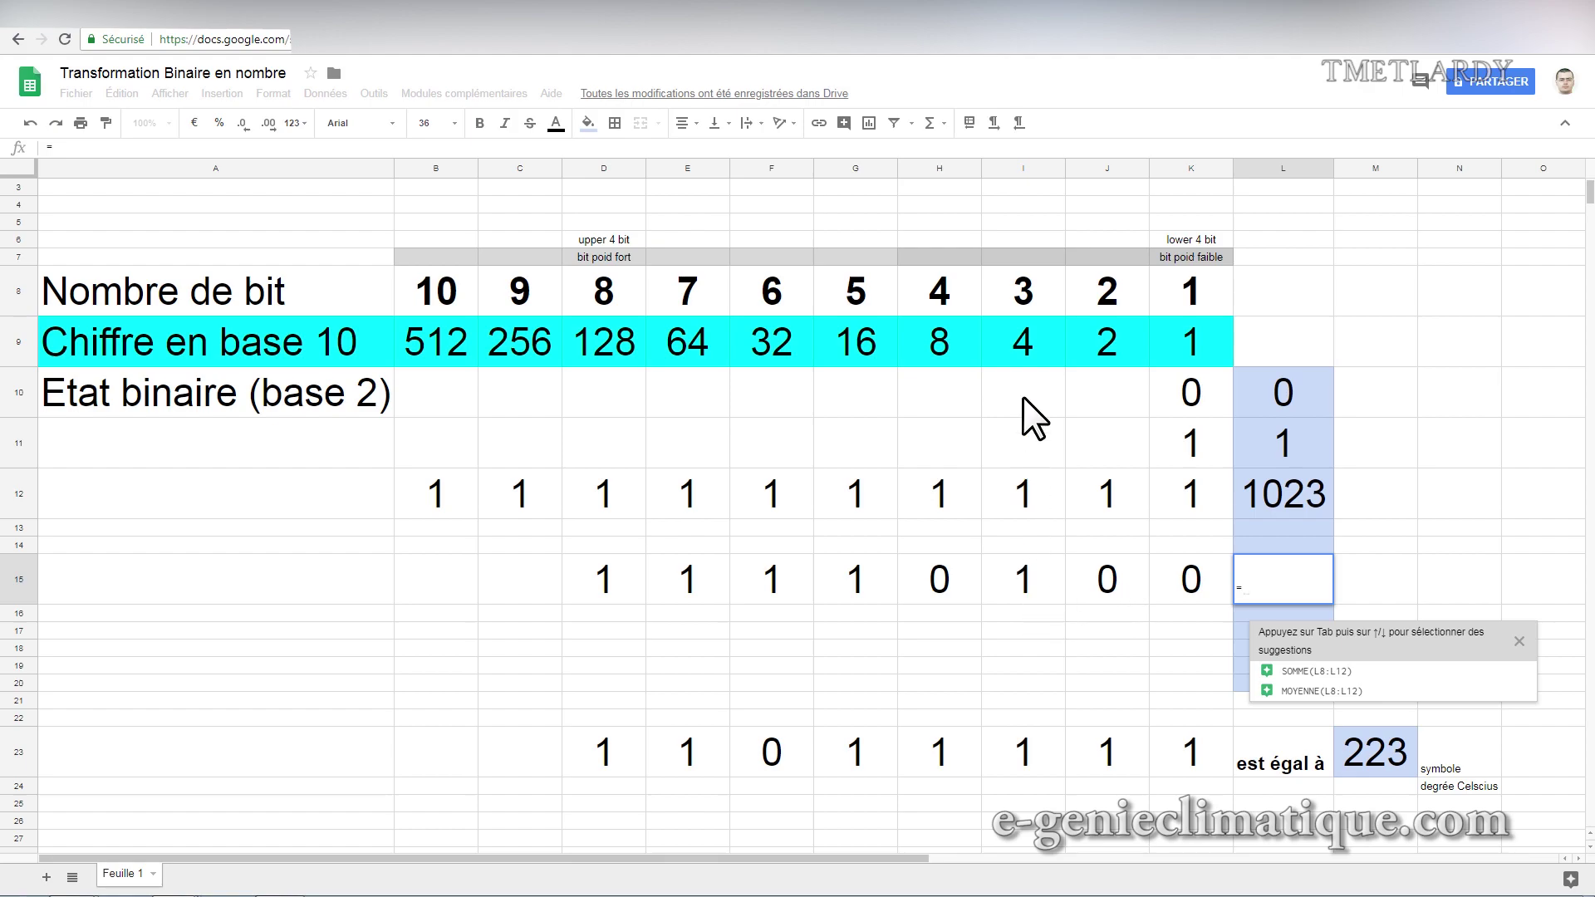
{"action": "left_click", "coordinate": [1019, 348]}
{"action": "type", "text": "+"}
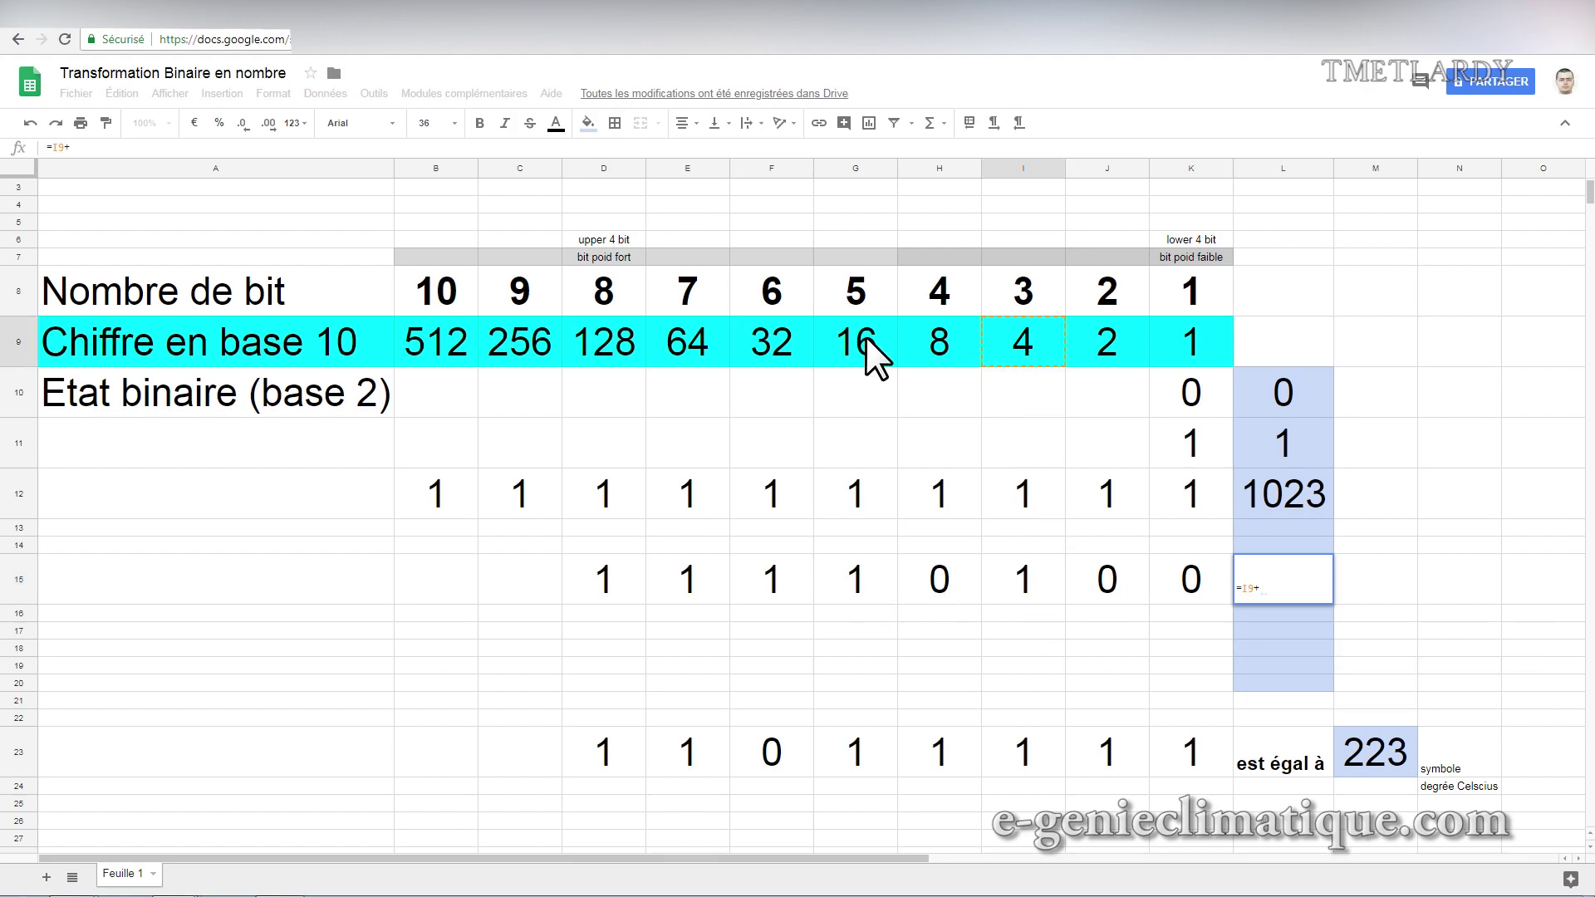
{"action": "left_click", "coordinate": [781, 358]}
{"action": "type", "text": "+"}
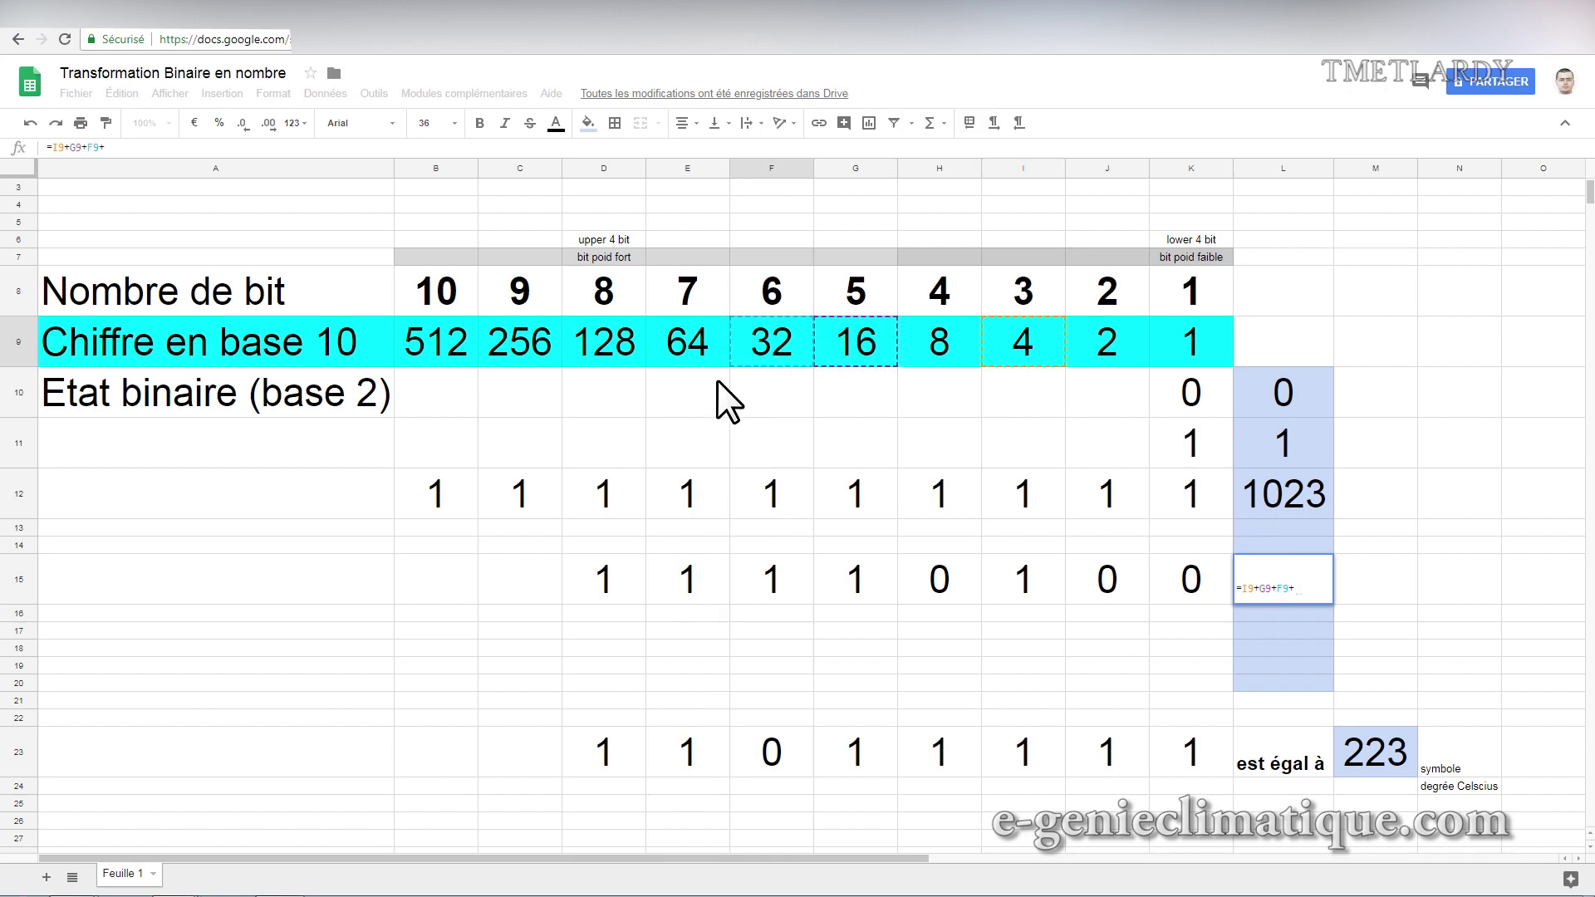
{"action": "left_click", "coordinate": [688, 346]}
{"action": "type", "text": "+"}
{"action": "left_click", "coordinate": [621, 337]}
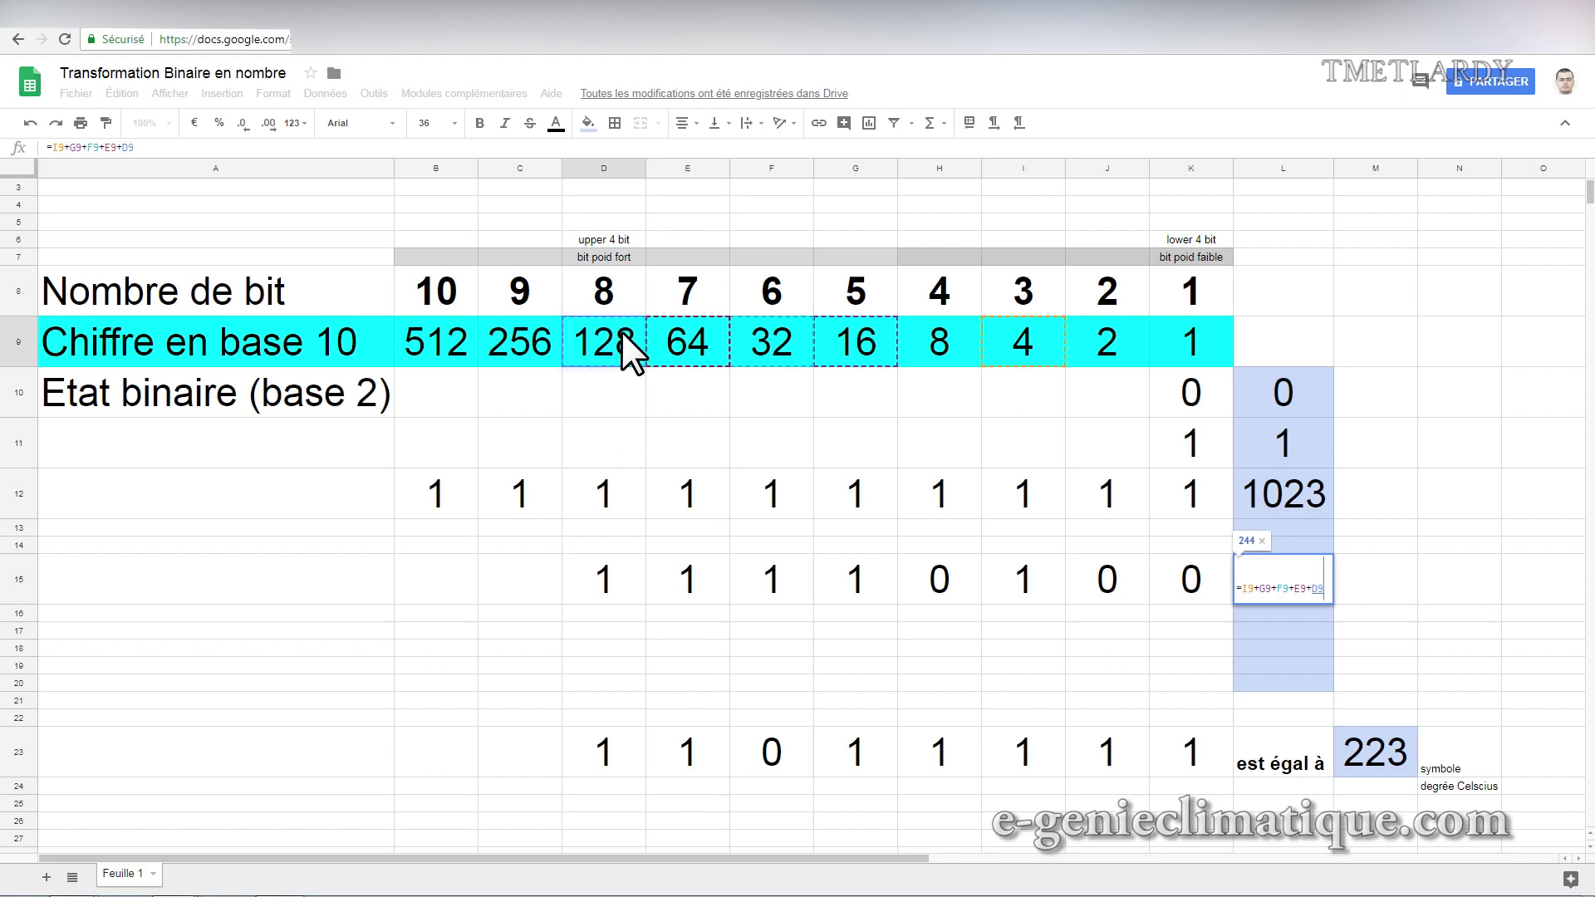
{"action": "key", "text": "Return"}
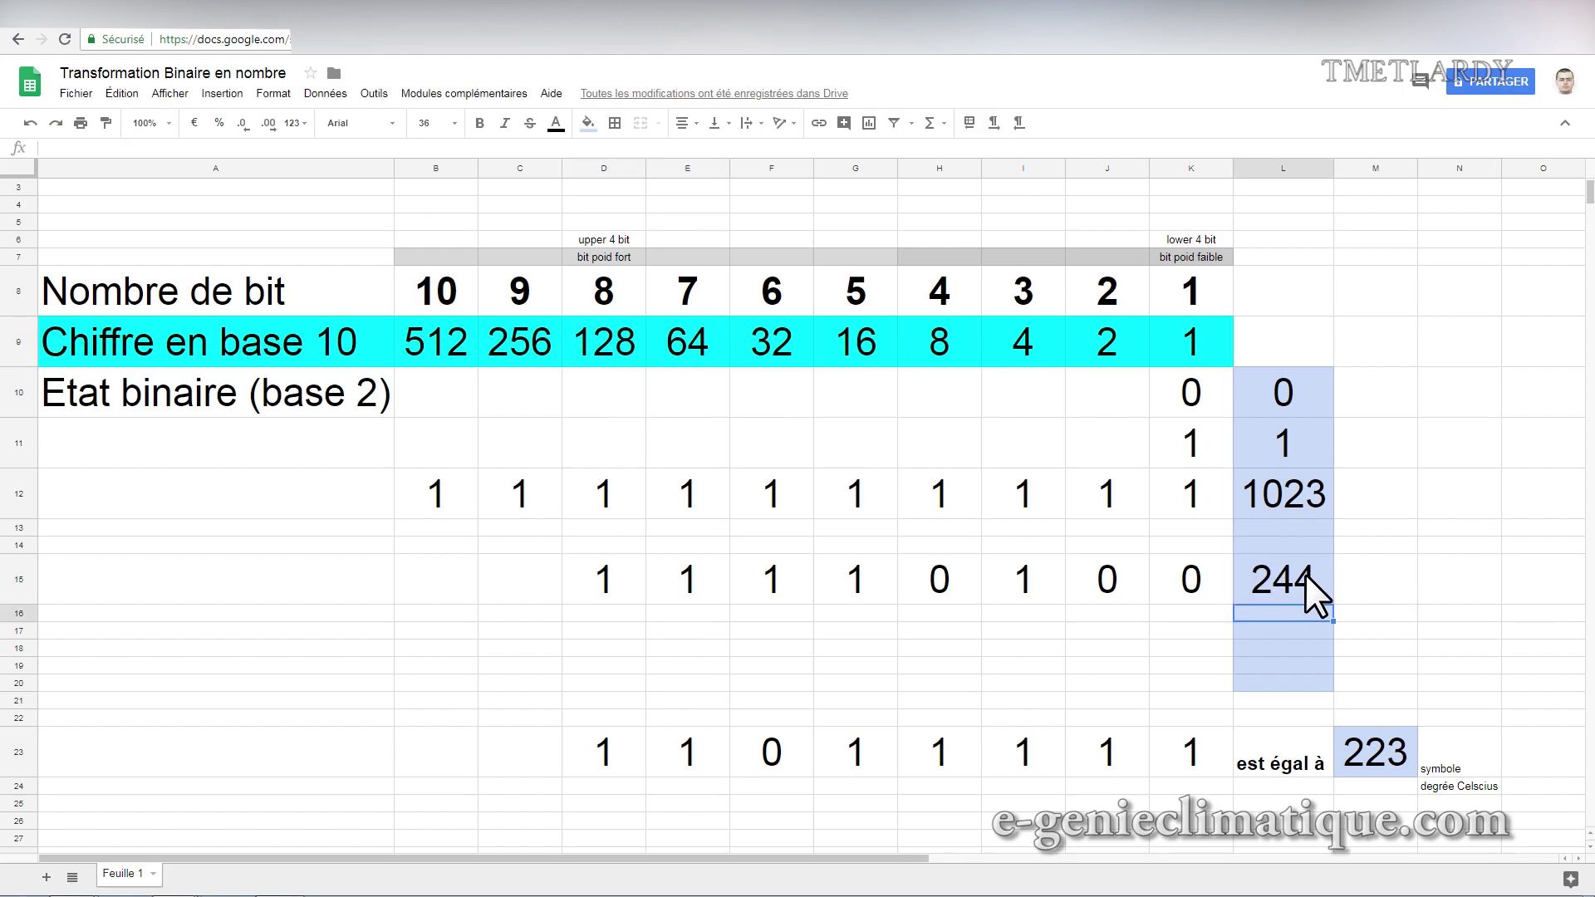
Switch to the LCD standard character pattern table, look up upper HHHH with lower LHLL, and return to the spreadsheet.
{"action": "double_click", "coordinate": [1361, 571]}
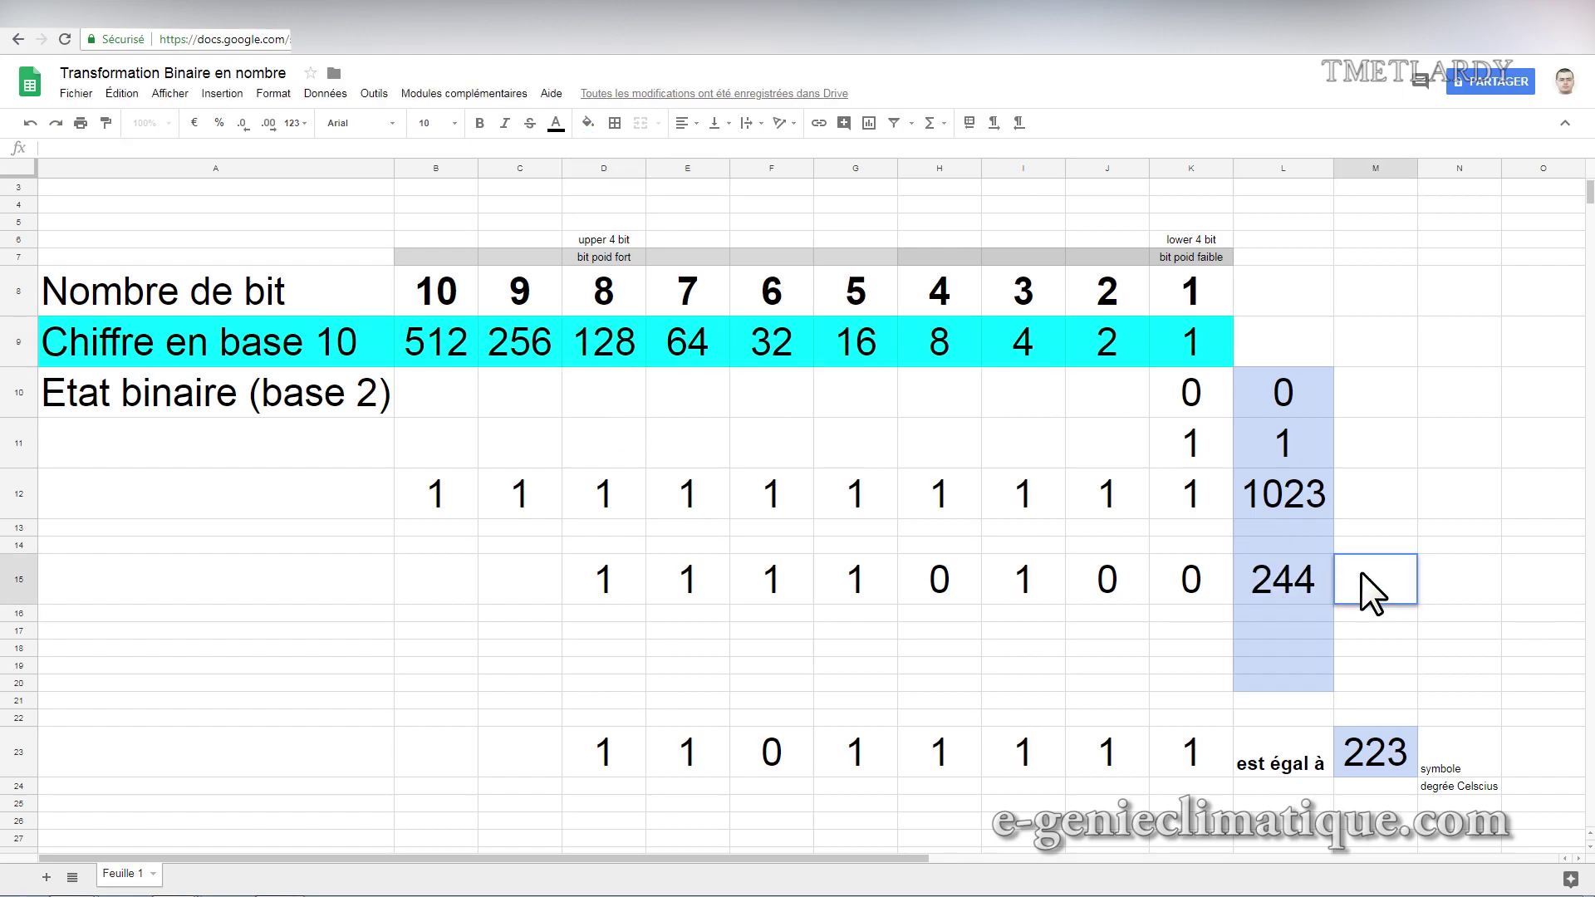
{"action": "key", "text": "Return"}
{"action": "key", "text": "alt+Tab"}
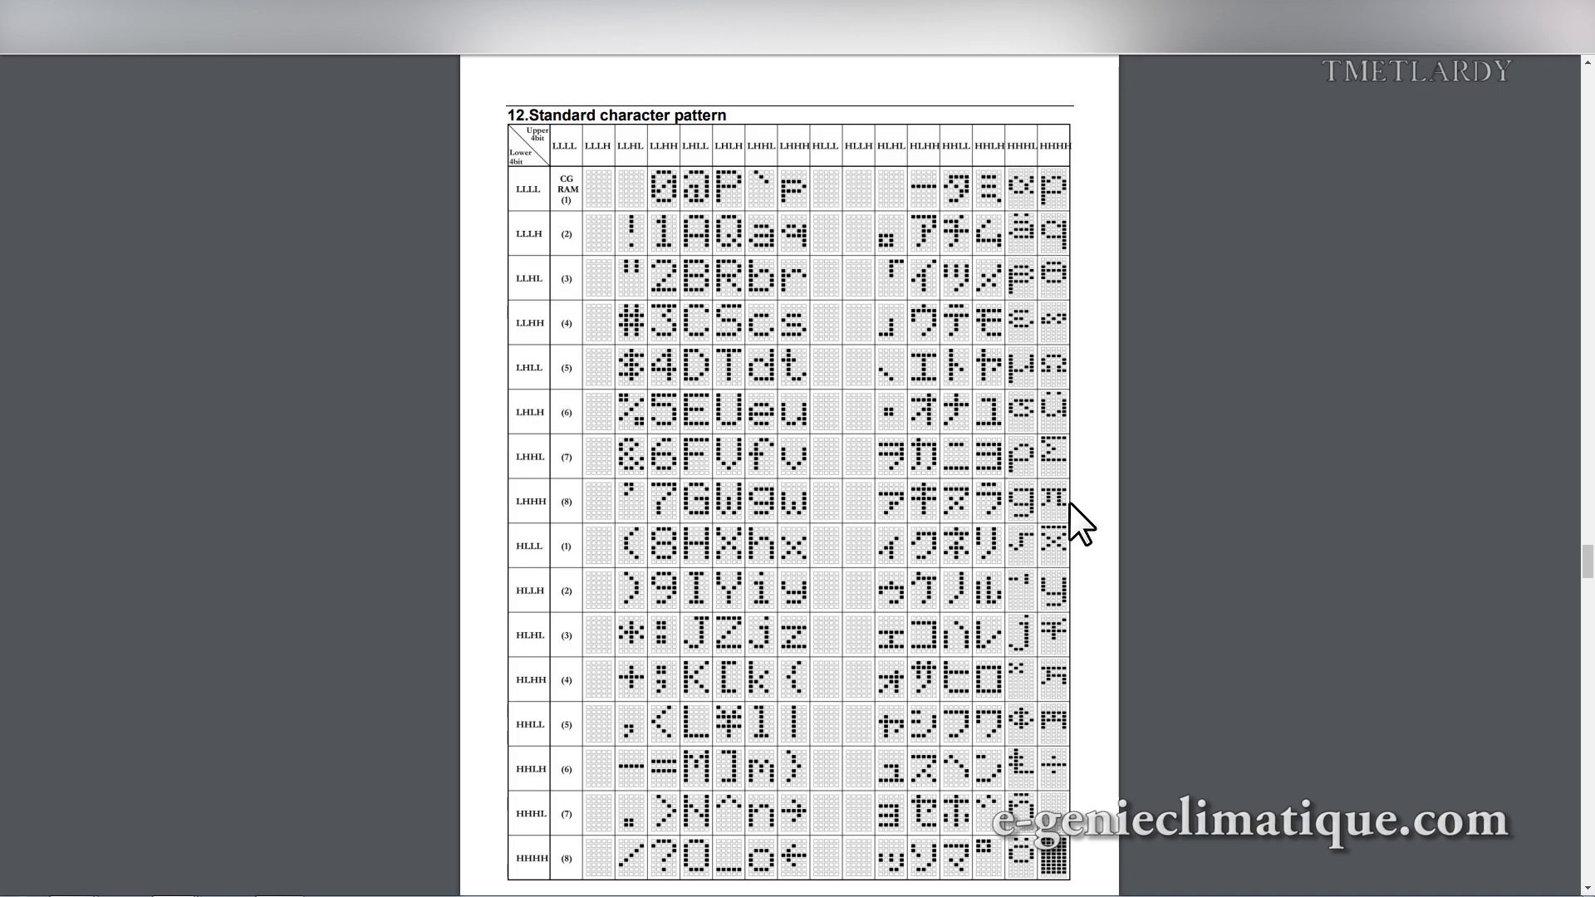
{"action": "key", "text": "alt+Tab"}
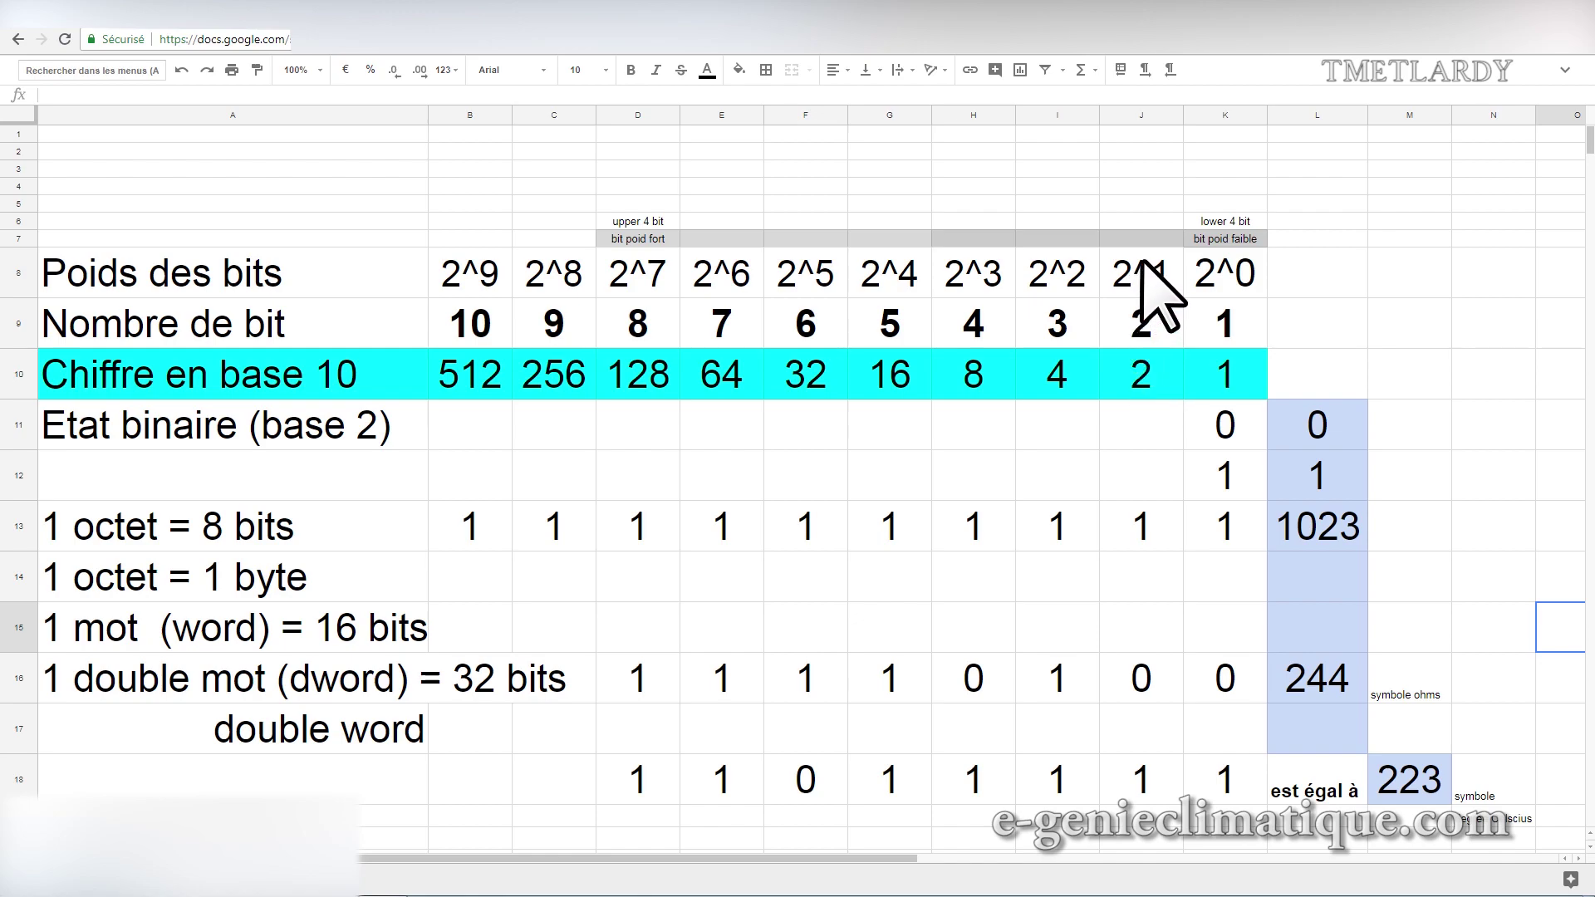
Examine bits 3 to 6 in row 9 against their powers of two and base-10 weights.
{"action": "left_click", "coordinate": [1091, 341]}
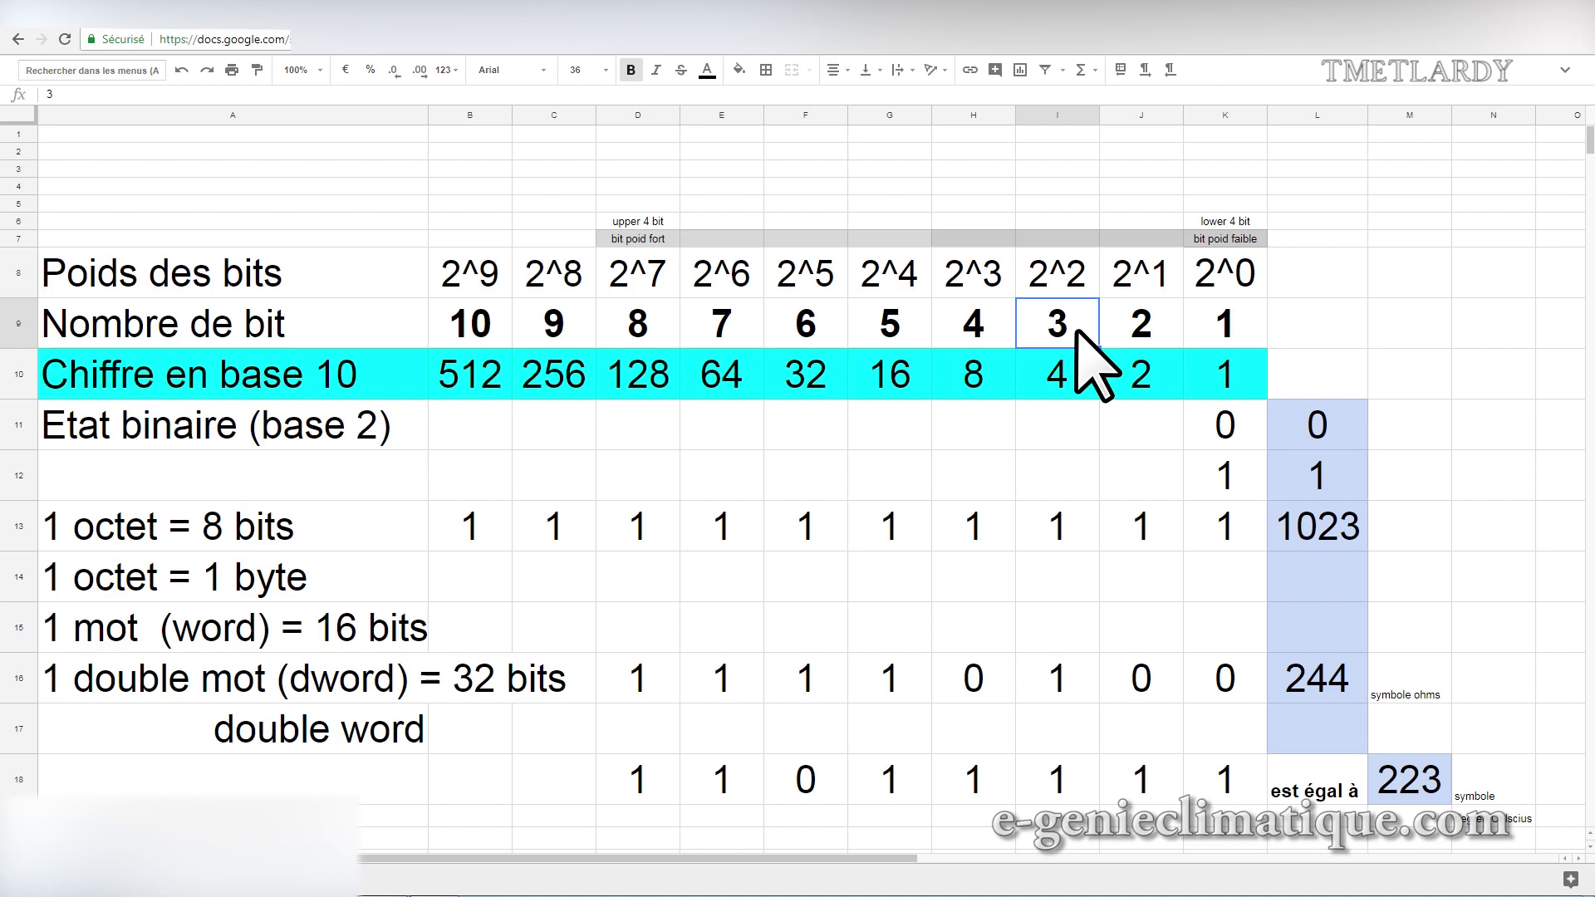
{"action": "left_click", "coordinate": [1077, 285]}
{"action": "left_click", "coordinate": [1071, 324]}
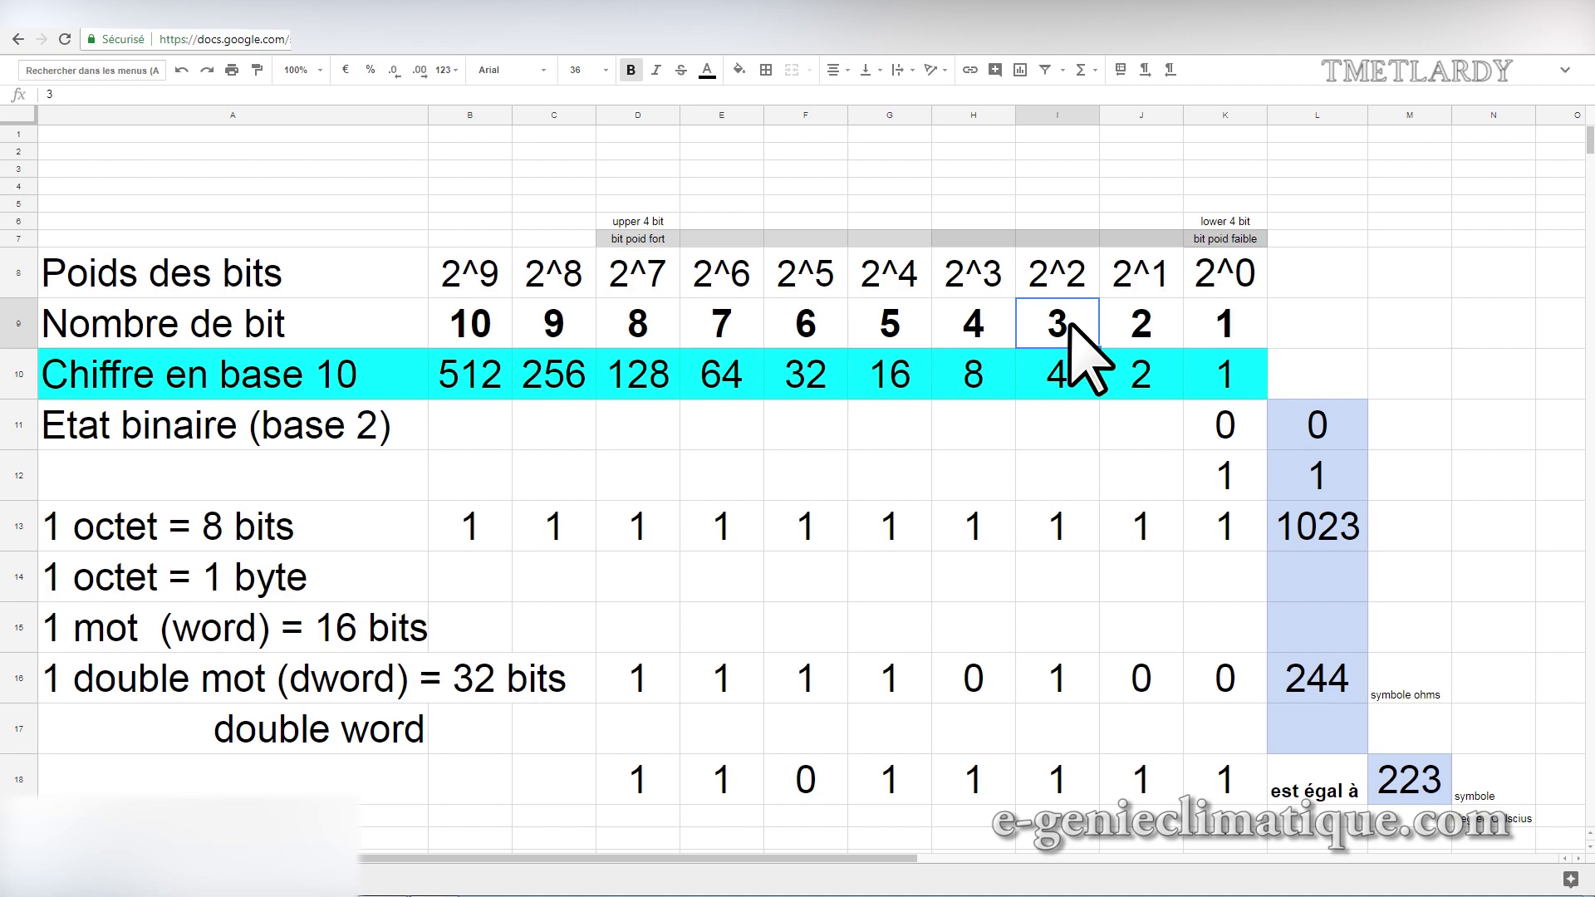
{"action": "left_click", "coordinate": [990, 326]}
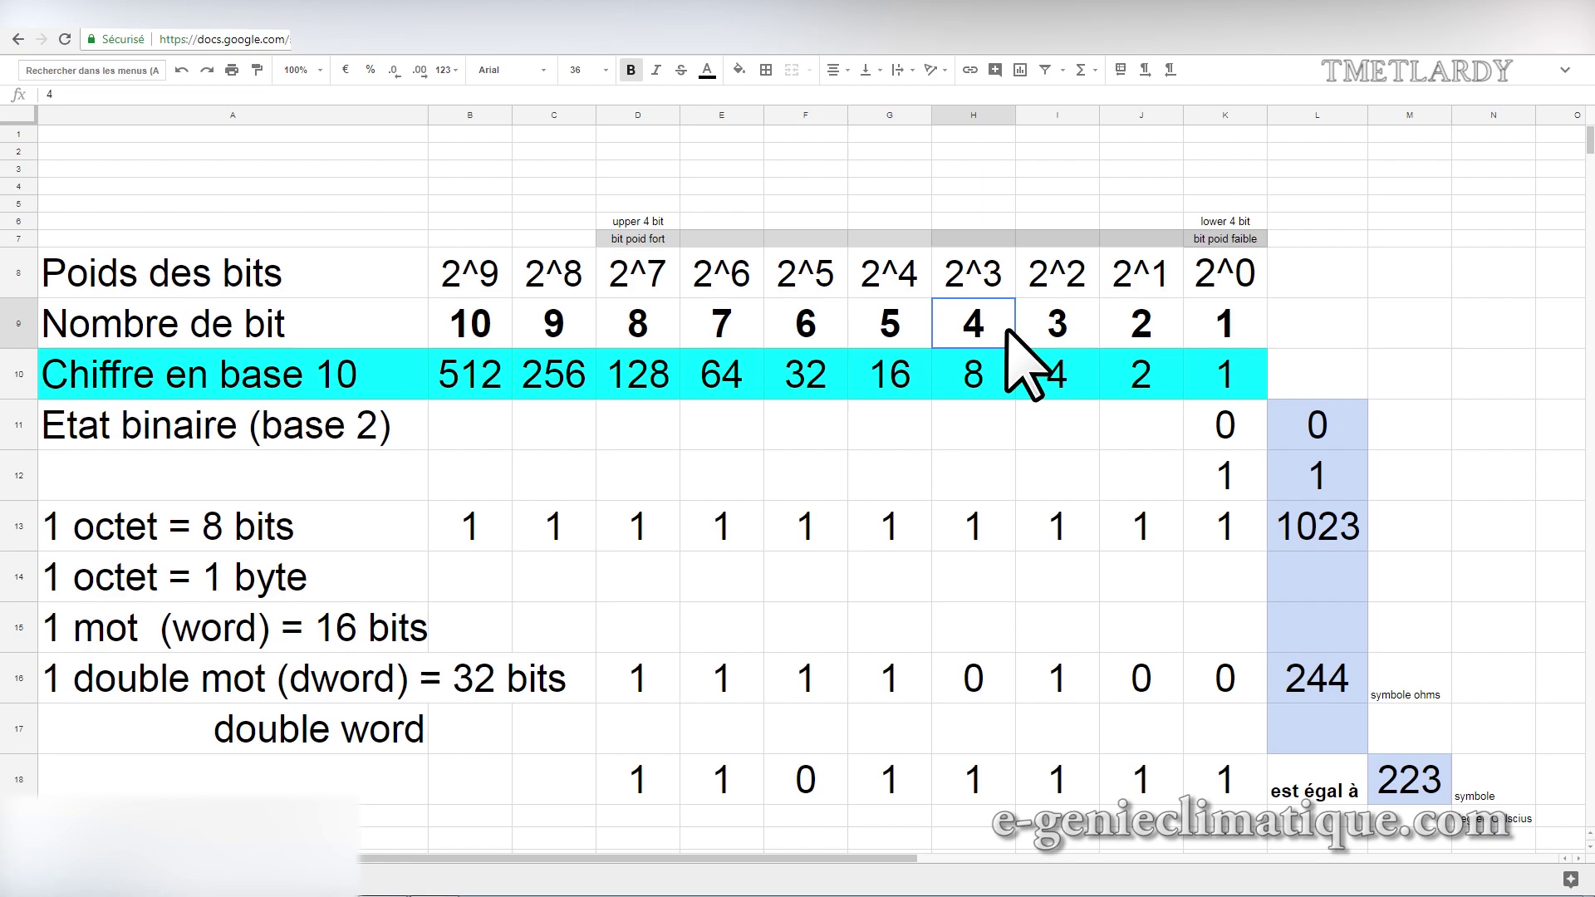
{"action": "left_click", "coordinate": [909, 331]}
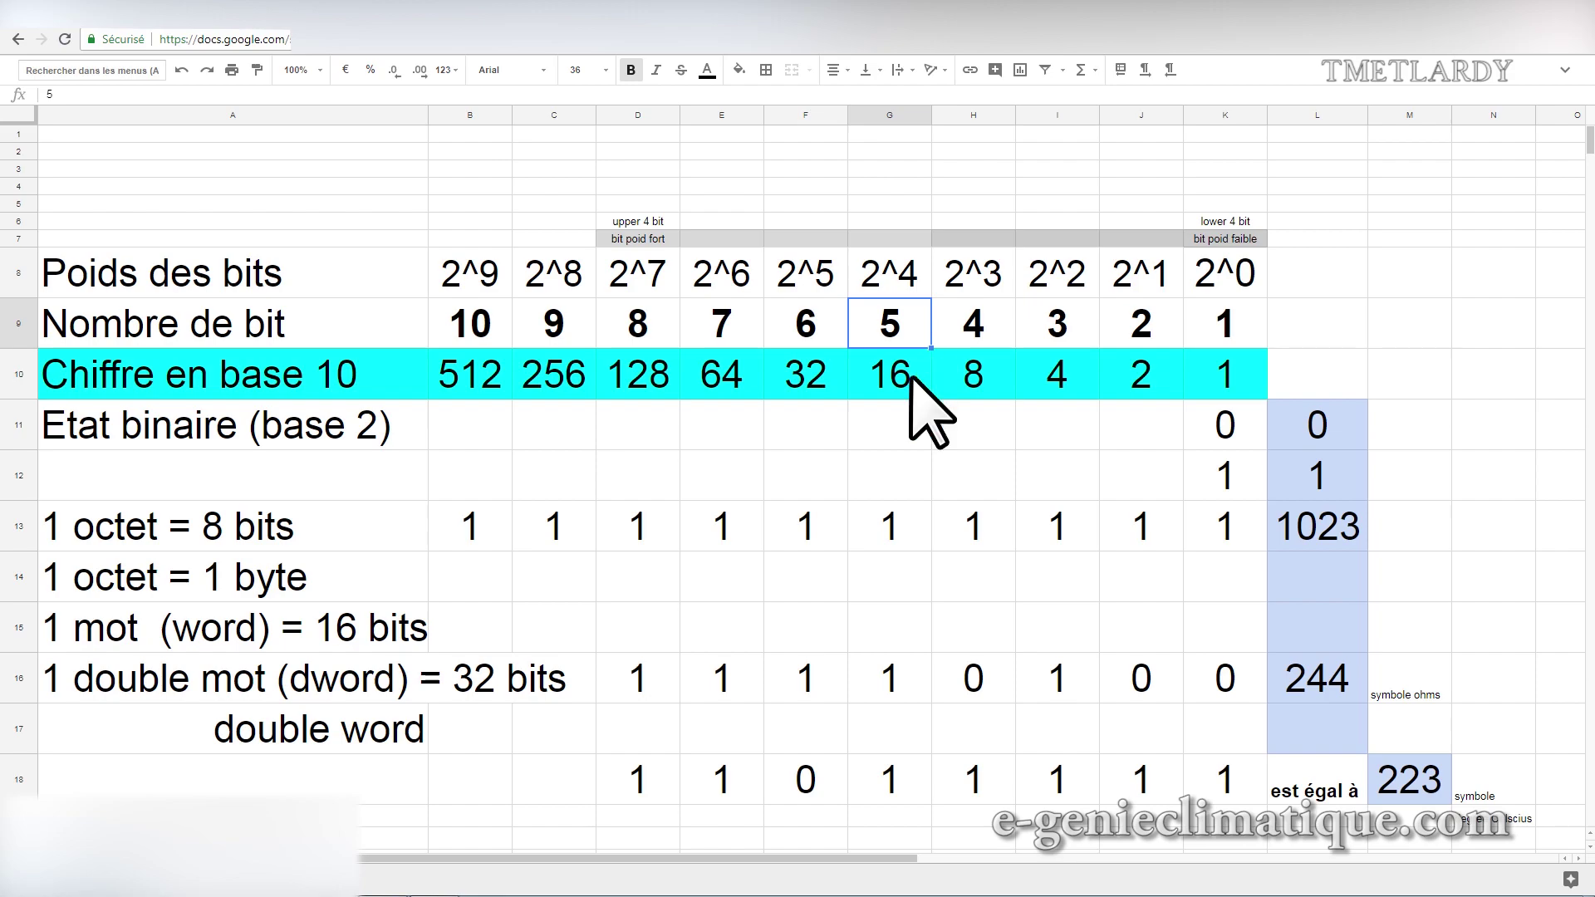
{"action": "left_click", "coordinate": [826, 325]}
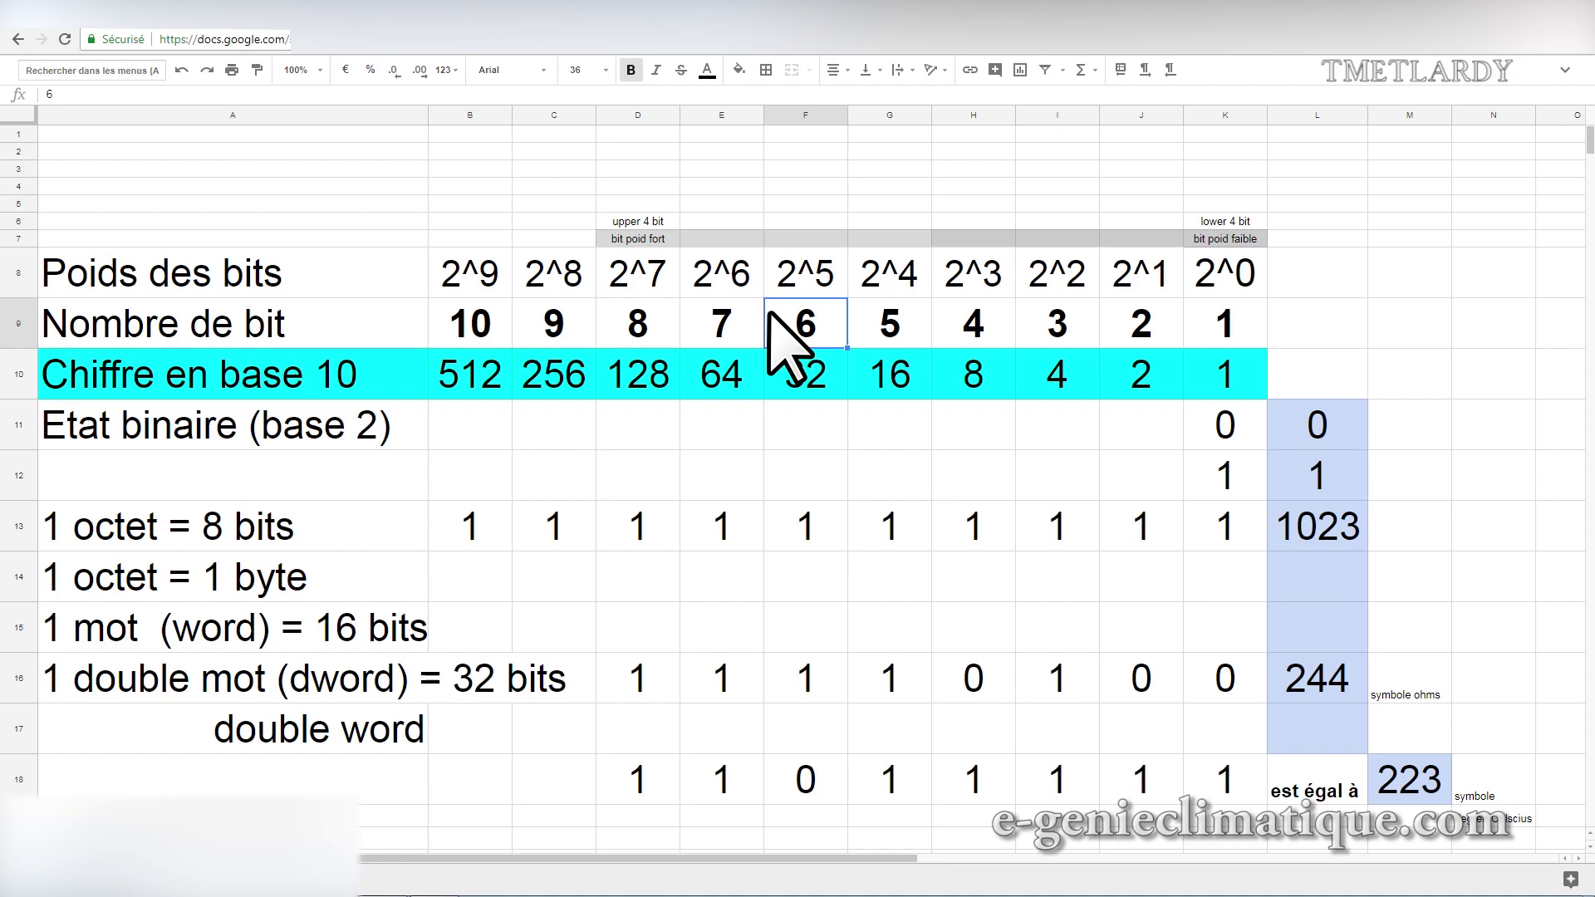
Open the calculator and set it to Scientific mode after browsing its other modes.
{"action": "key", "text": "XF86Calculator"}
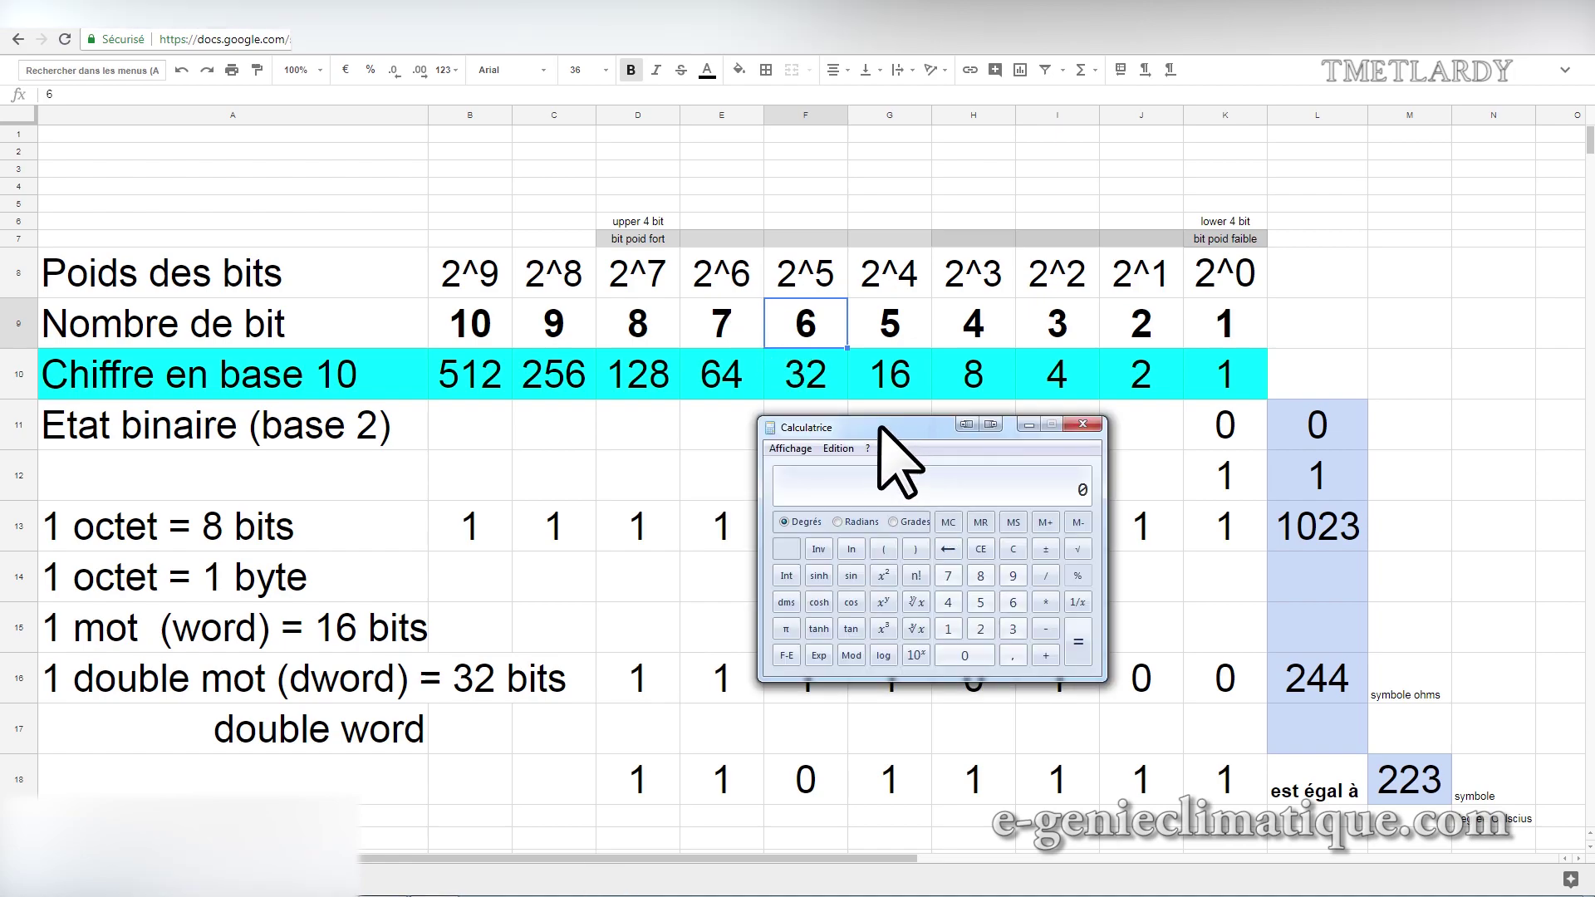
{"action": "left_click", "coordinate": [790, 449]}
{"action": "left_click", "coordinate": [800, 463]}
{"action": "left_click", "coordinate": [790, 449]}
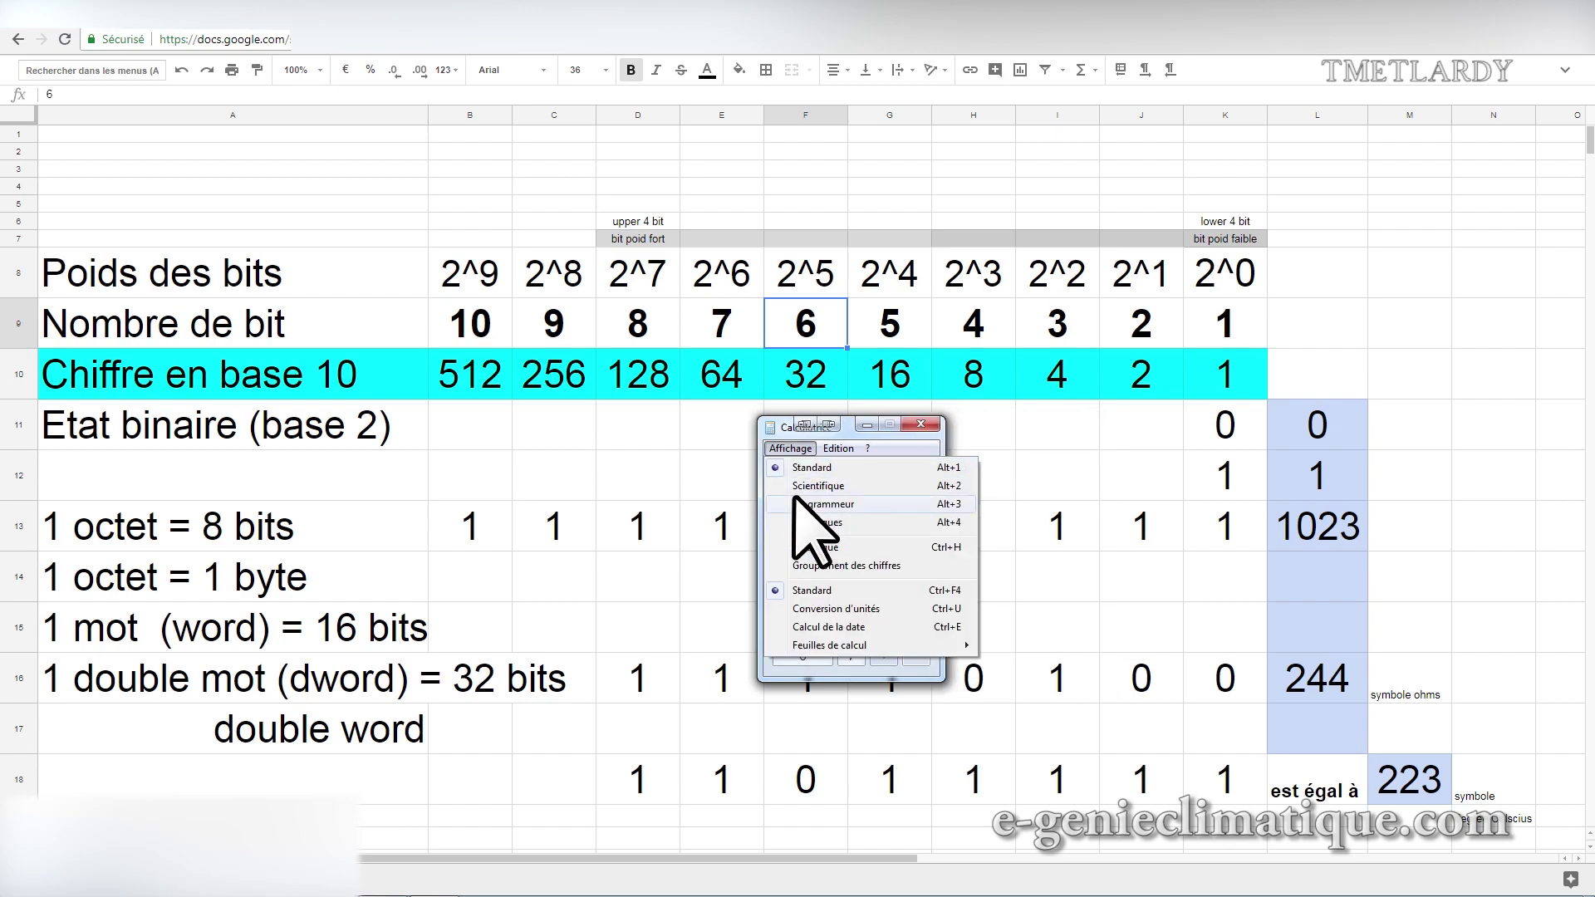
{"action": "left_click", "coordinate": [810, 485]}
{"action": "left_click", "coordinate": [790, 448]}
{"action": "left_click", "coordinate": [794, 504]}
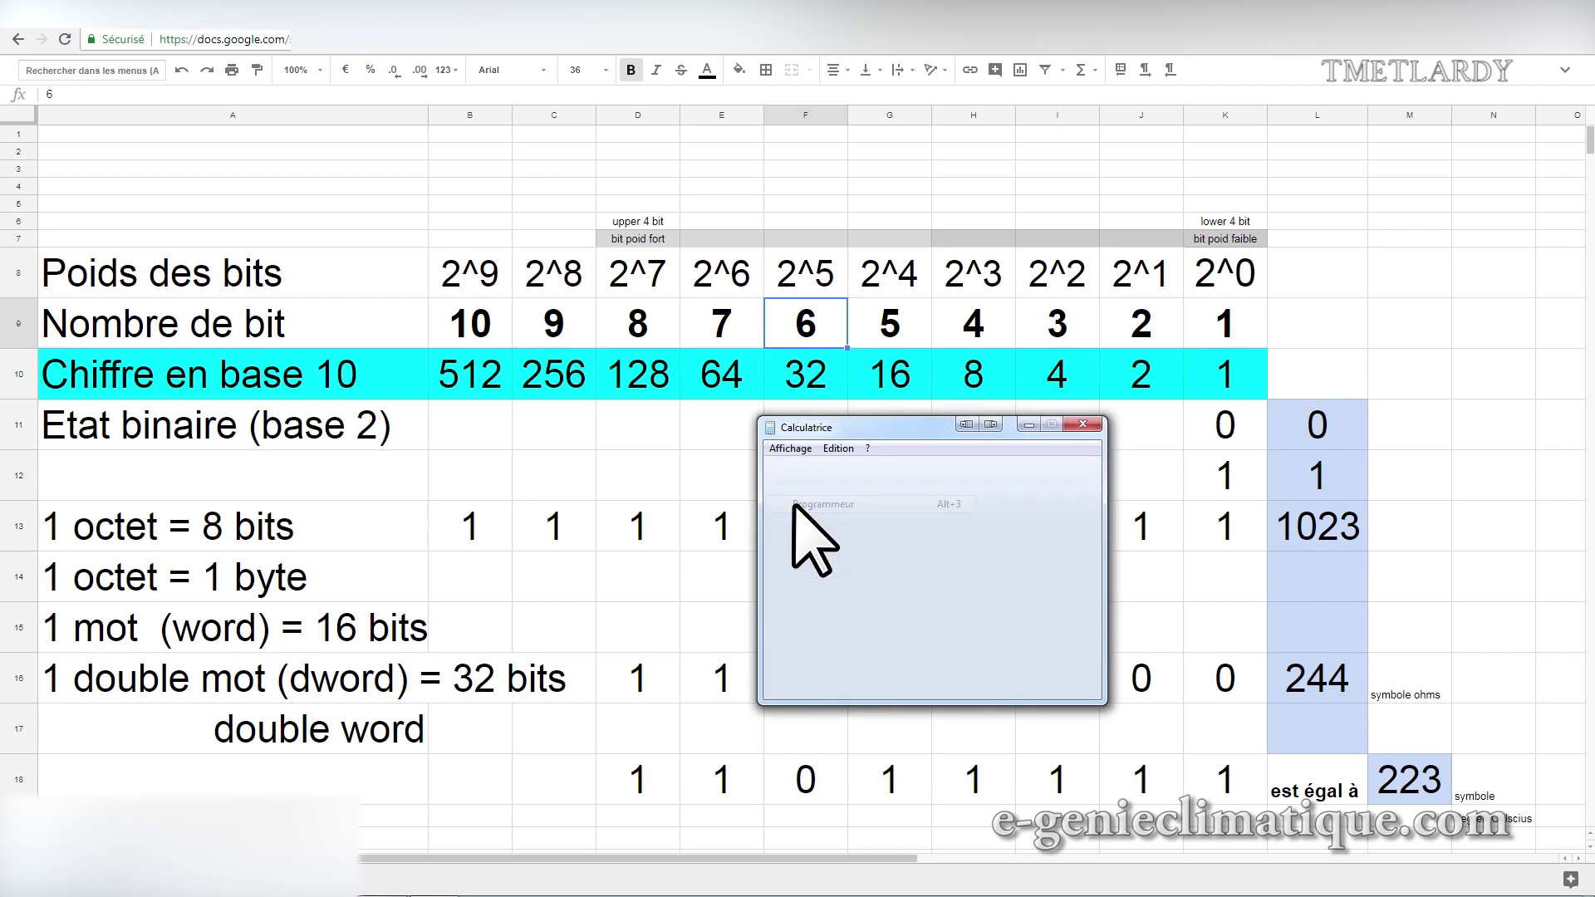
{"action": "left_click", "coordinate": [790, 449]}
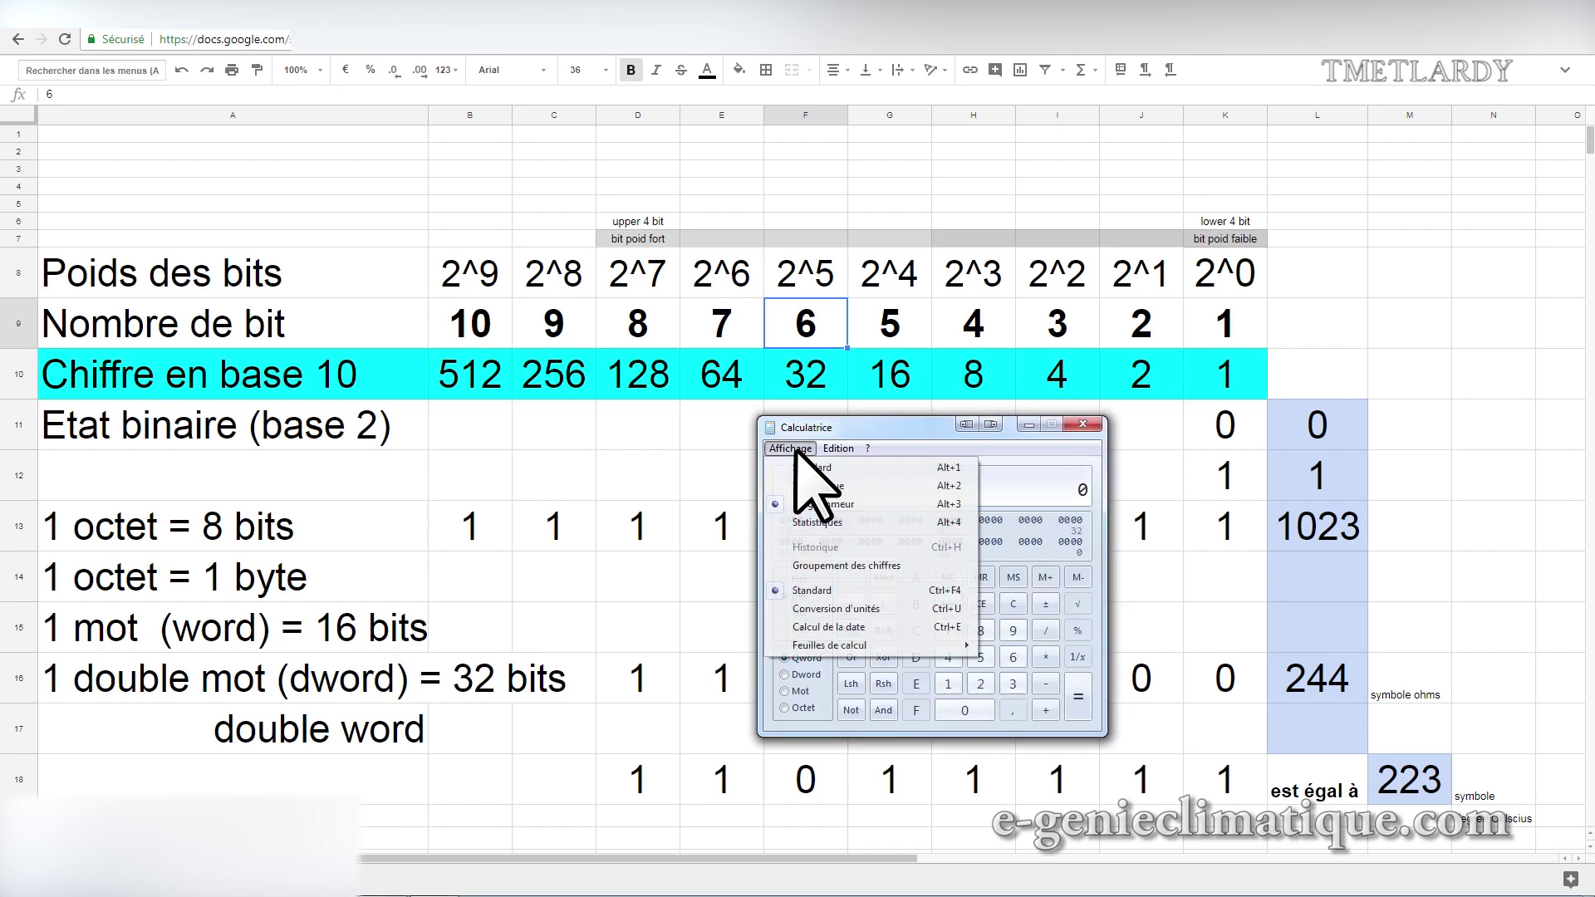
{"action": "left_click", "coordinate": [812, 485]}
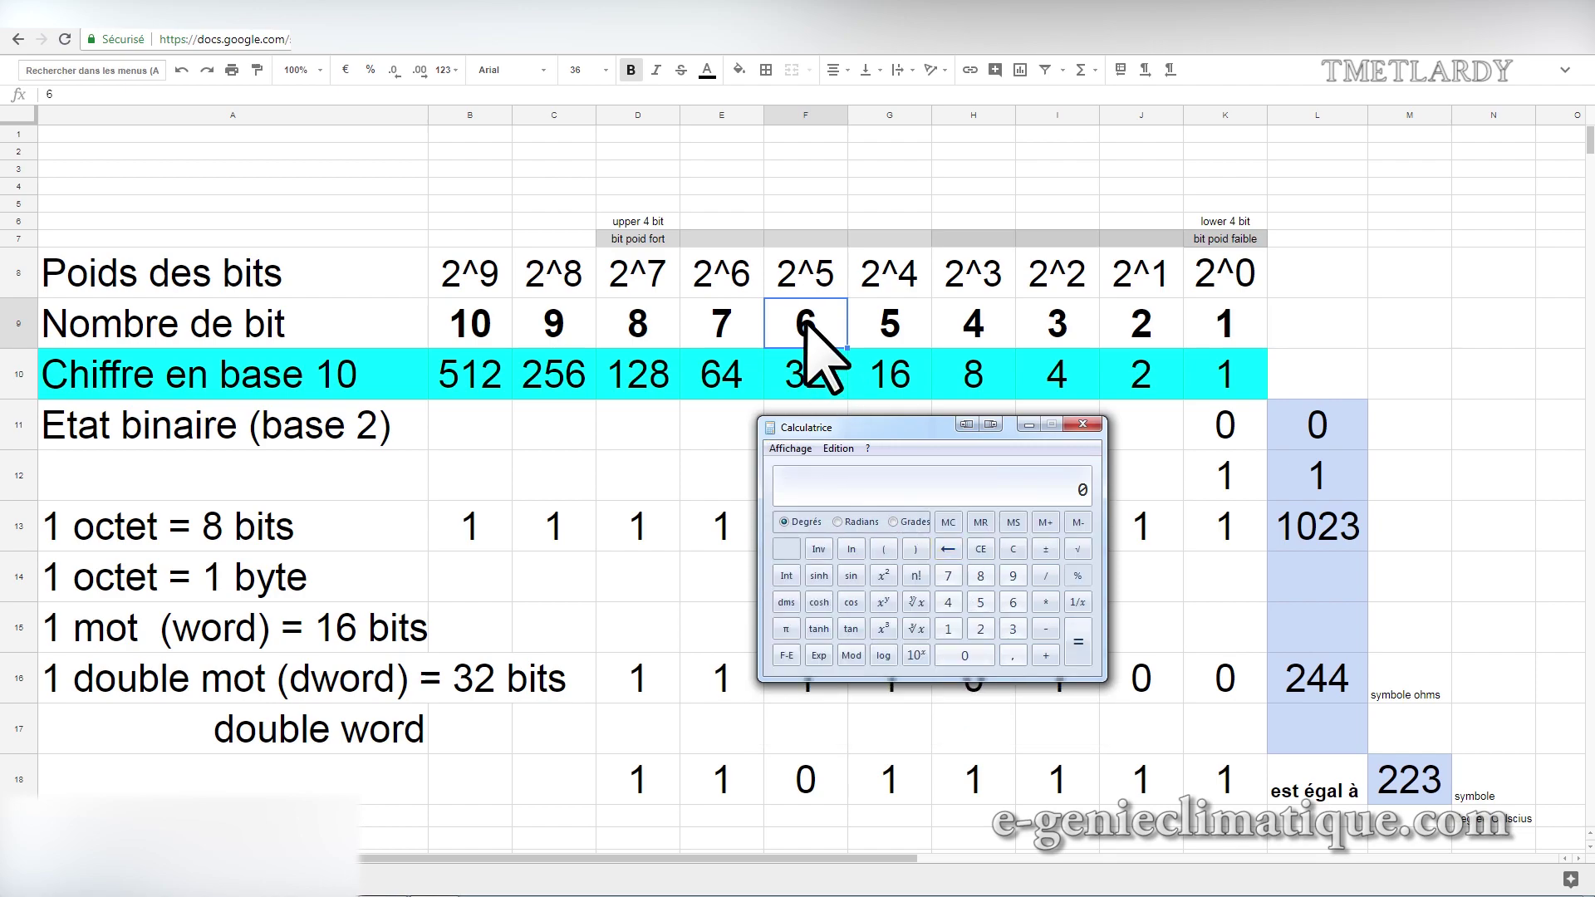
Calculate 2^5 on the calculator to check the weight of bit 6, and clear the result.
{"action": "left_click", "coordinate": [981, 629]}
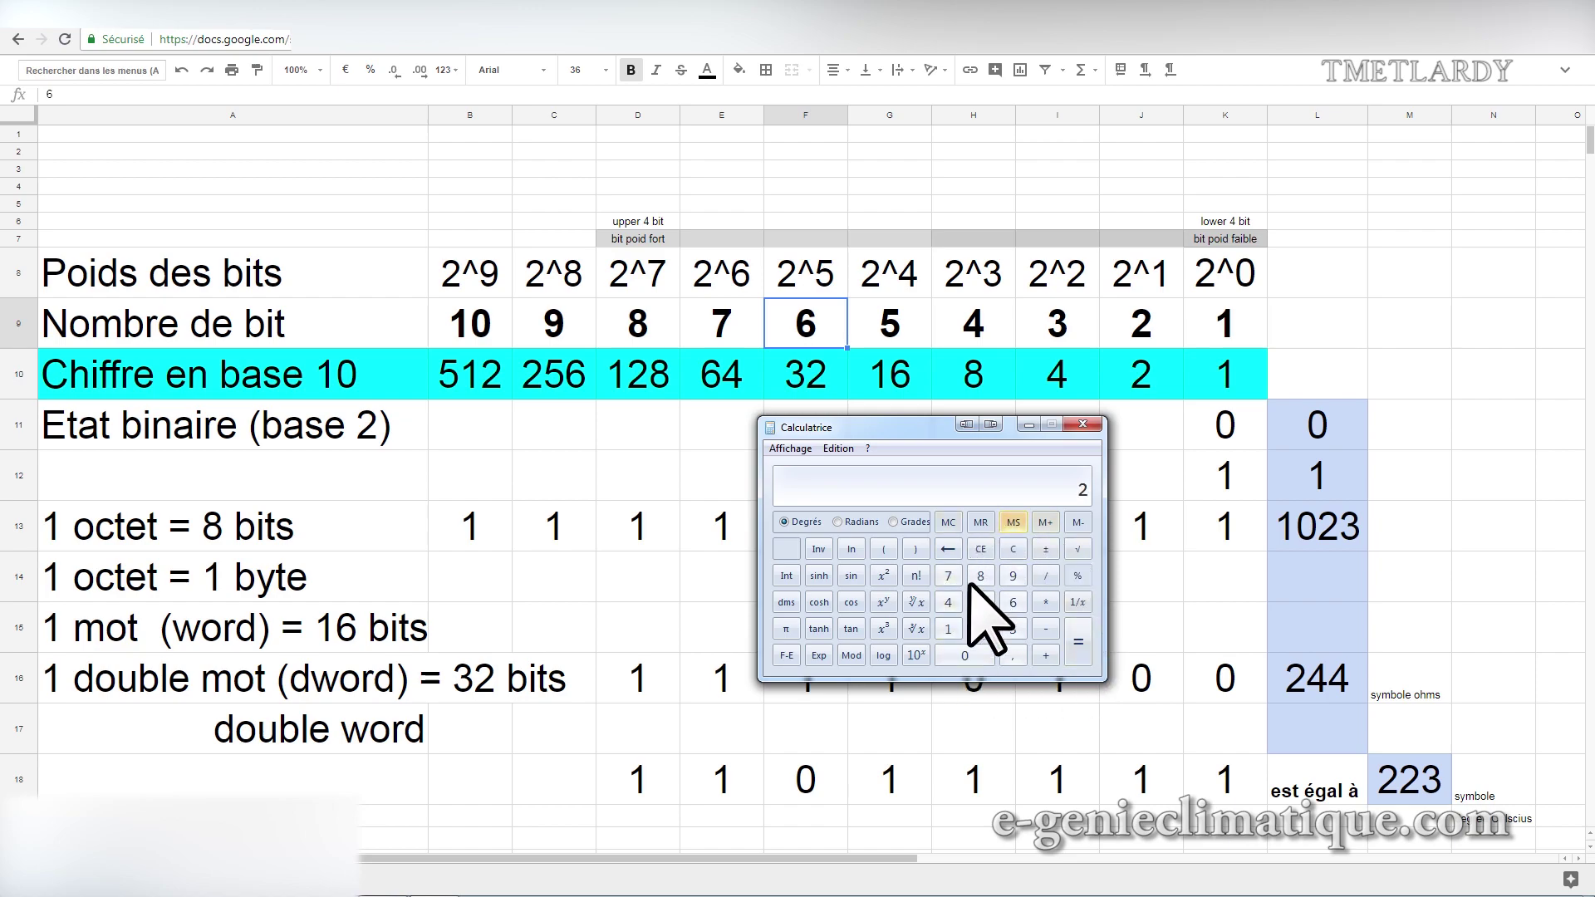
{"action": "left_click", "coordinate": [884, 601]}
{"action": "left_click", "coordinate": [981, 601]}
{"action": "left_click", "coordinate": [1078, 641]}
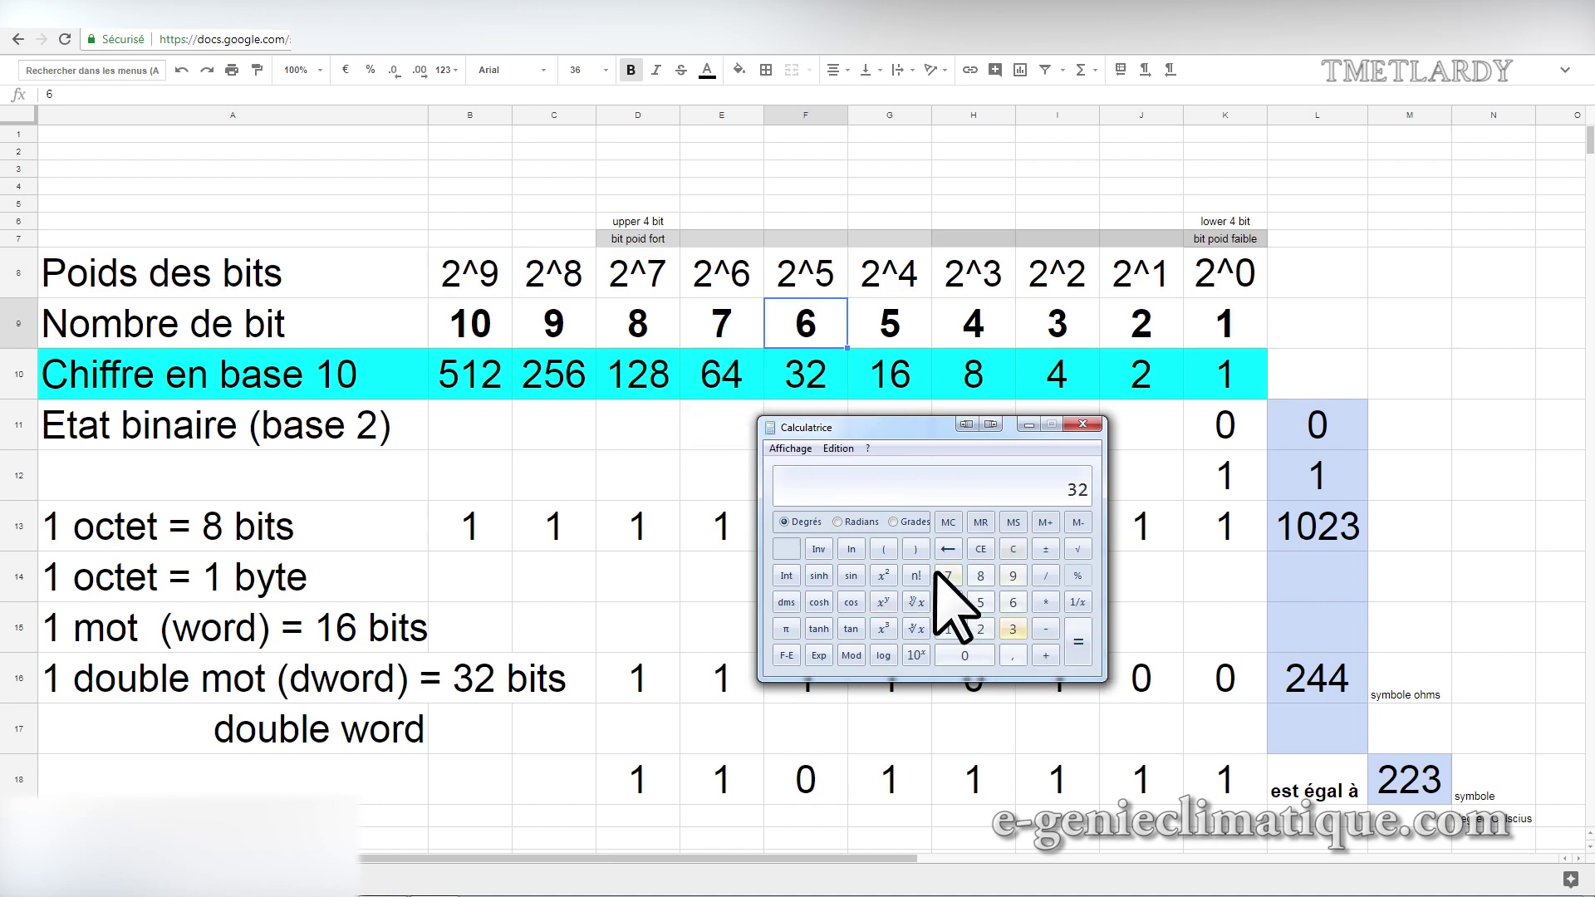
{"action": "left_click", "coordinate": [980, 548]}
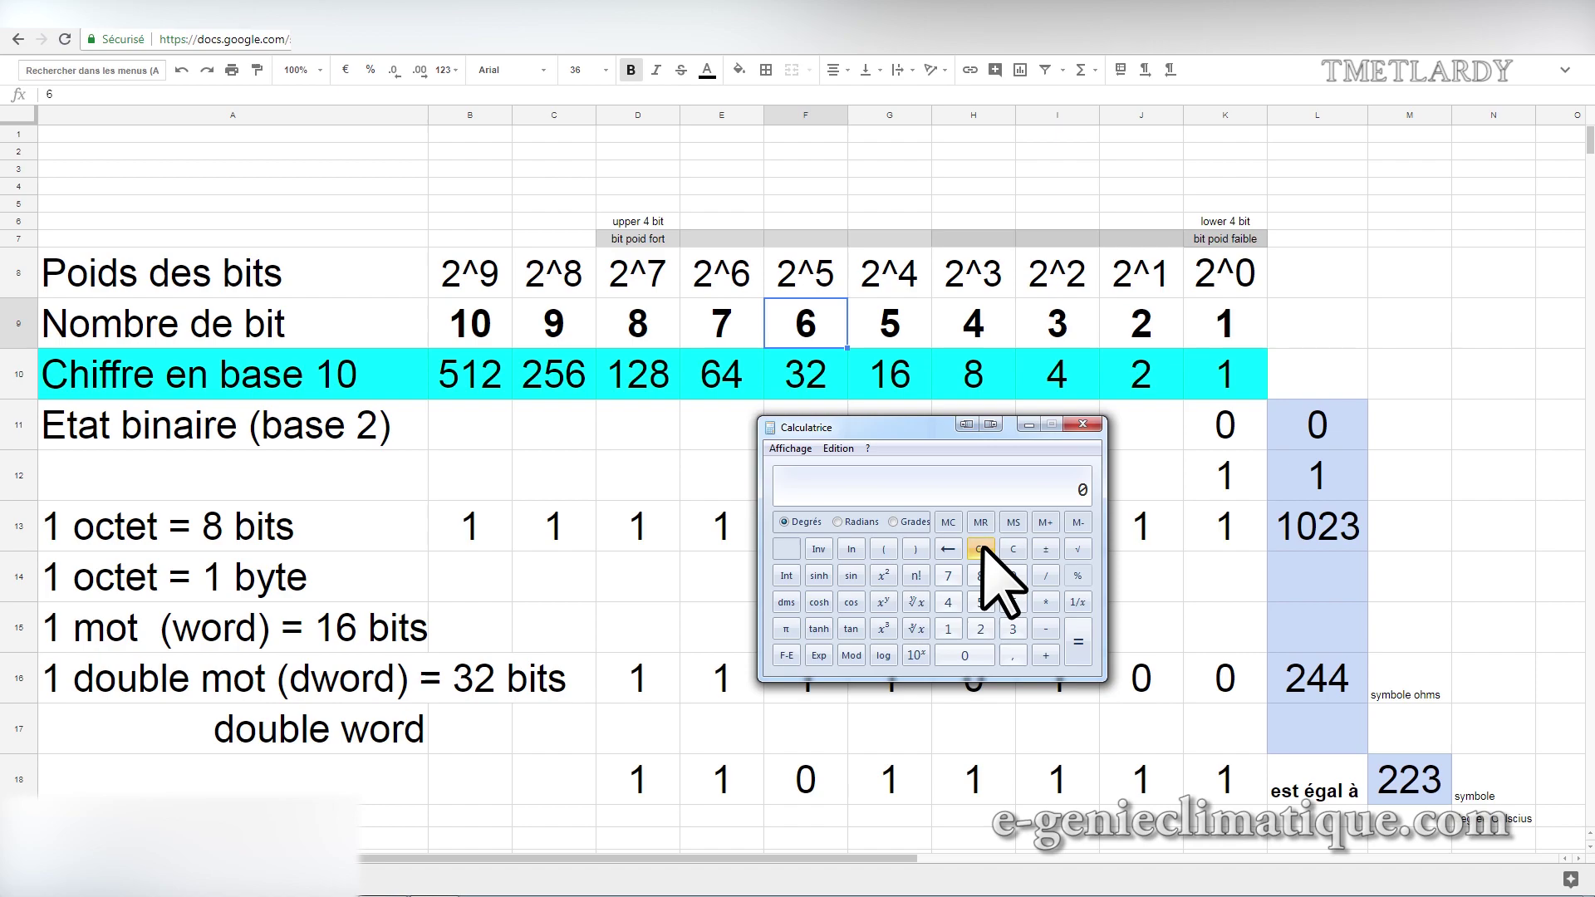
Calculate 2^6 on the calculator to check the weight of bit 7, and clear the result.
{"action": "left_click", "coordinate": [980, 629]}
{"action": "left_click", "coordinate": [884, 602]}
{"action": "left_click", "coordinate": [1013, 602]}
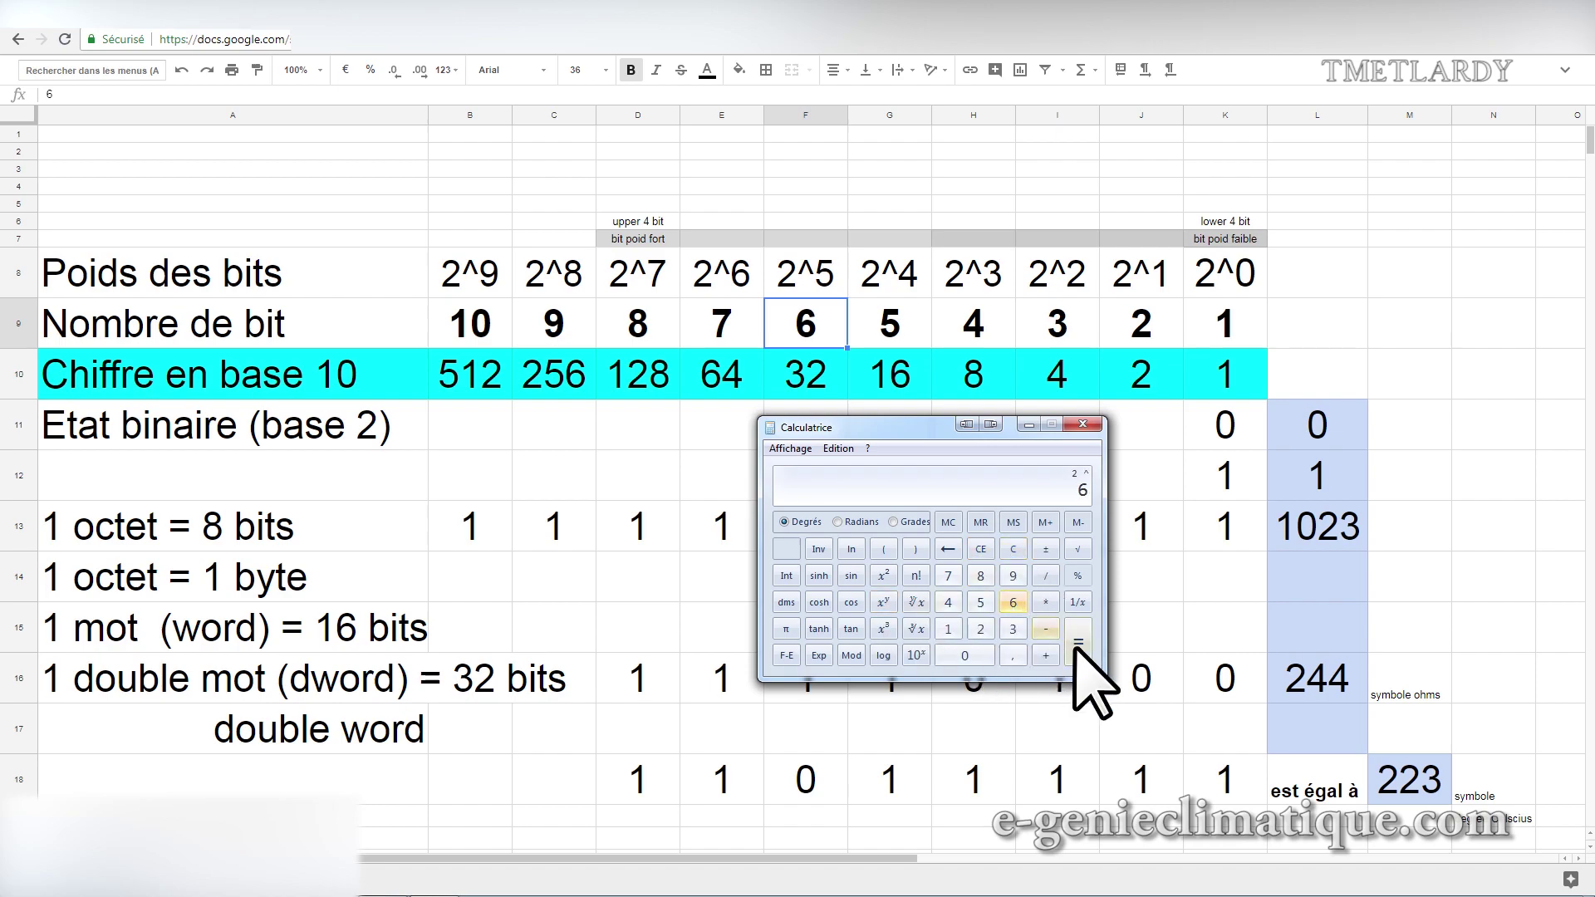
{"action": "left_click", "coordinate": [1077, 644]}
{"action": "left_click", "coordinate": [980, 548]}
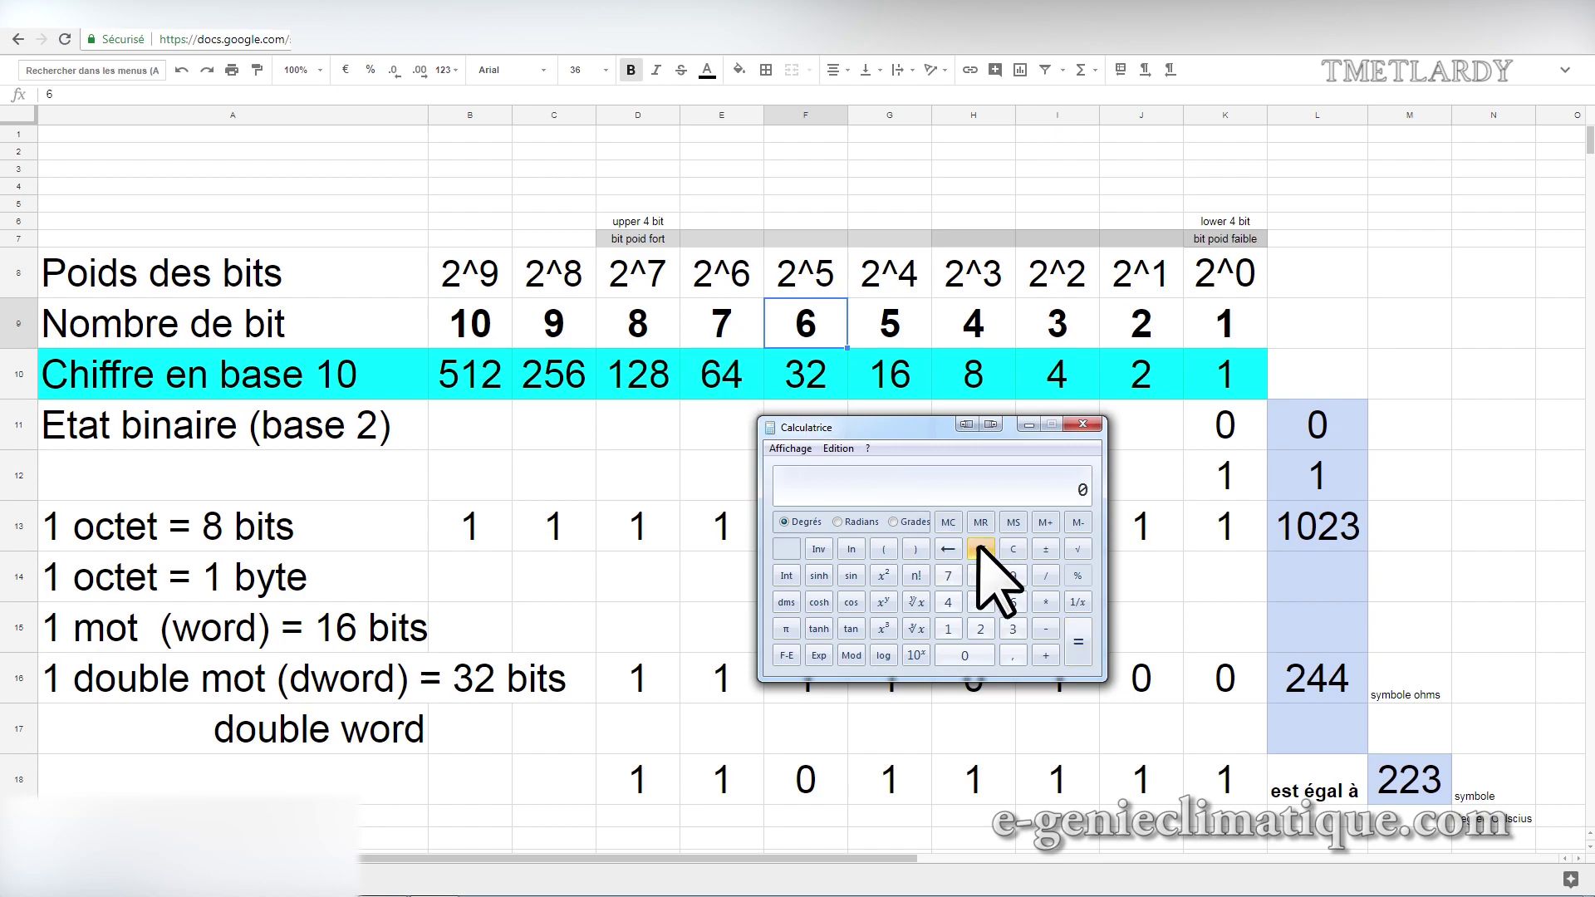
Select bit 8 in row 9, calculate 2^7 to check its weight, and clear the result.
{"action": "left_click", "coordinate": [662, 339]}
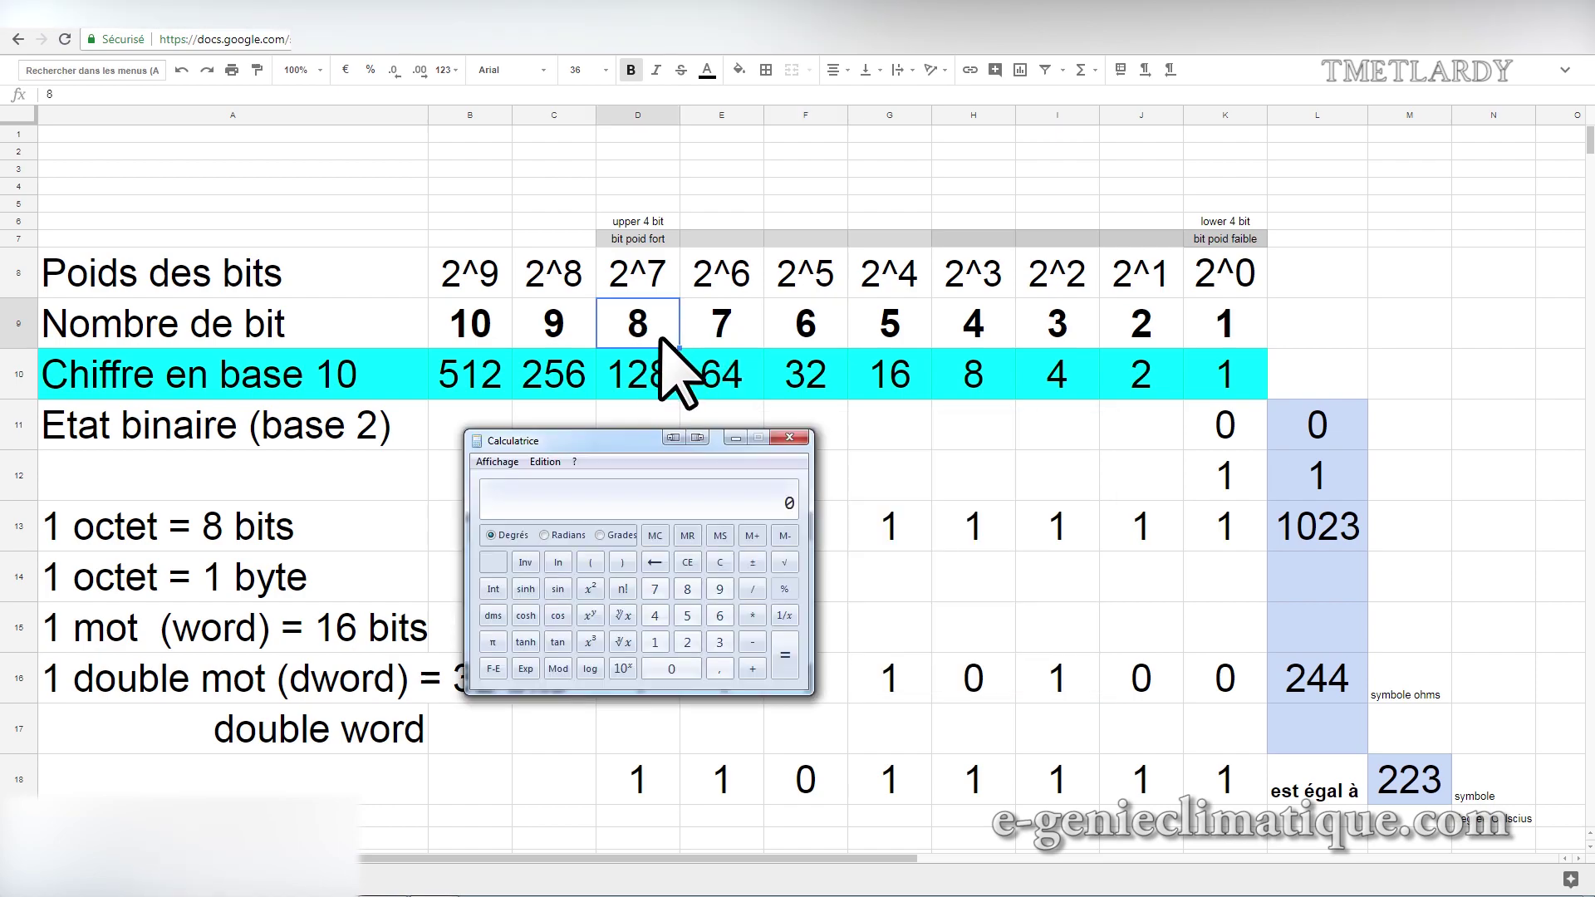
{"action": "left_click", "coordinate": [687, 642]}
{"action": "left_click", "coordinate": [590, 615]}
{"action": "left_click", "coordinate": [655, 589]}
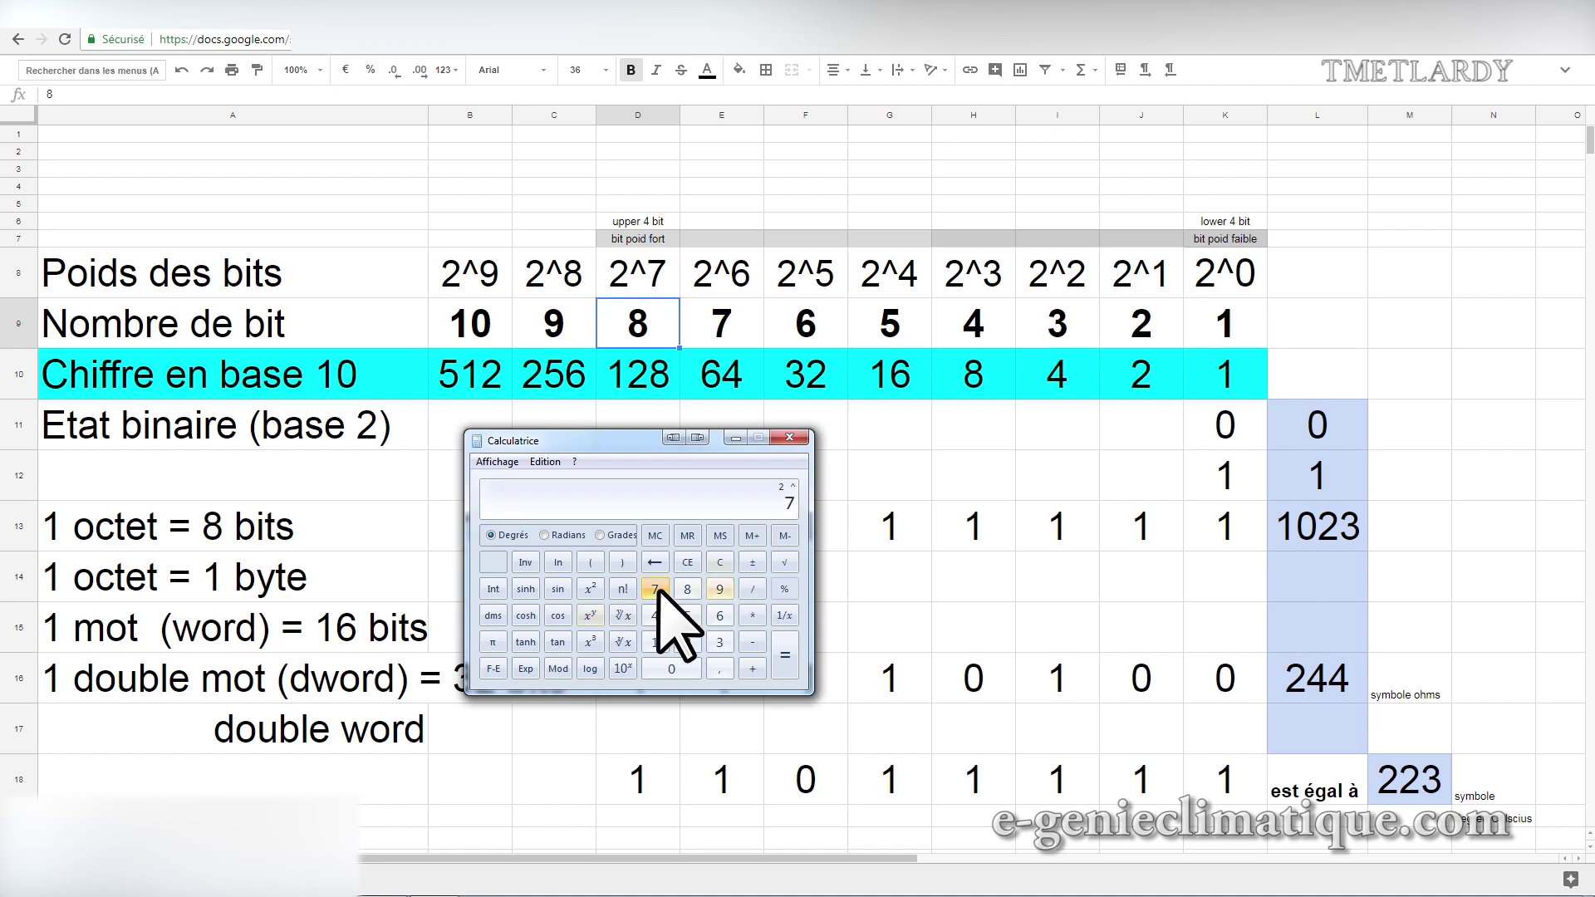
{"action": "left_click", "coordinate": [785, 655]}
{"action": "left_click", "coordinate": [687, 562]}
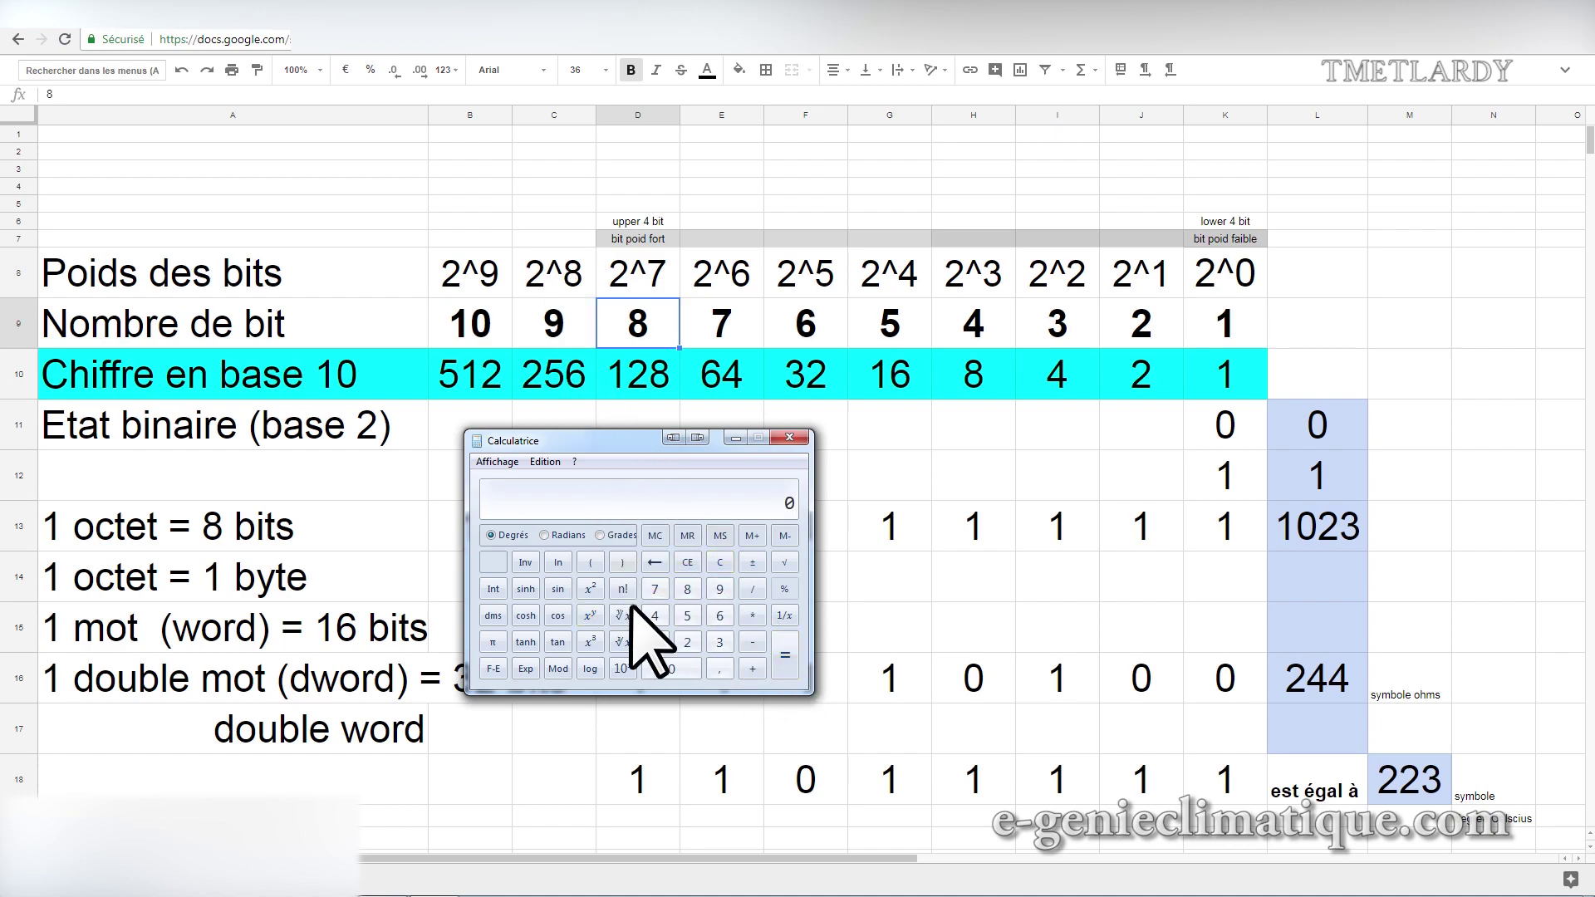
Calculate 2^8 on the calculator to check the weight of bit 9.
{"action": "left_click", "coordinate": [687, 642]}
{"action": "left_click", "coordinate": [590, 615]}
{"action": "left_click", "coordinate": [687, 589]}
{"action": "left_click", "coordinate": [784, 655]}
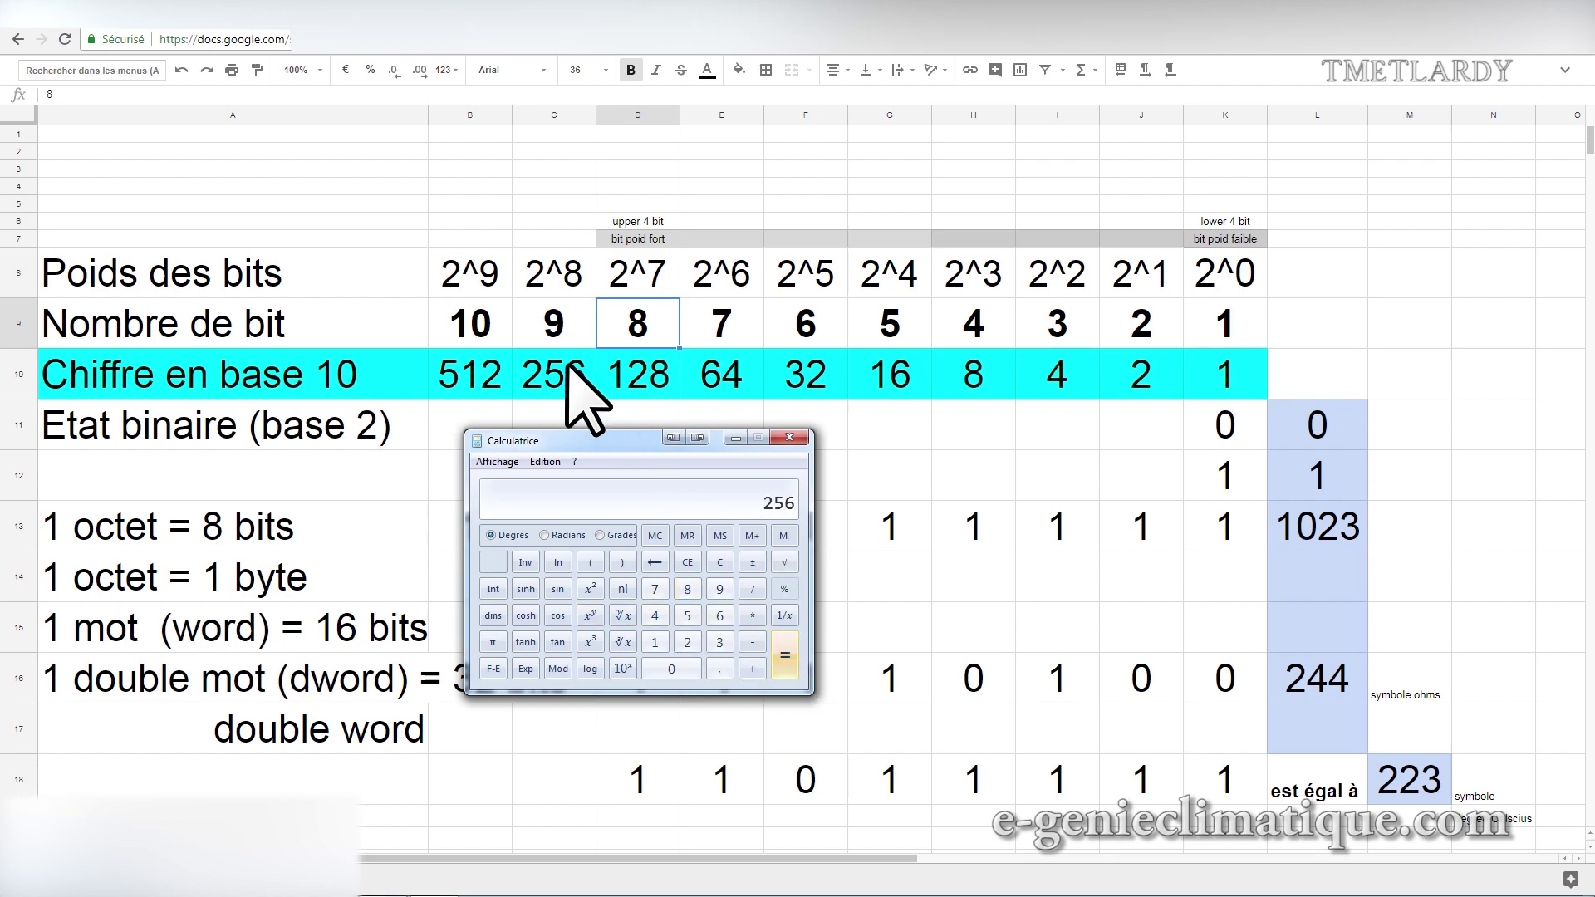
{"action": "left_click", "coordinate": [655, 642]}
{"action": "left_click", "coordinate": [672, 668]}
{"action": "key", "text": "y"}
{"action": "left_click", "coordinate": [687, 642]}
{"action": "left_click", "coordinate": [590, 616]}
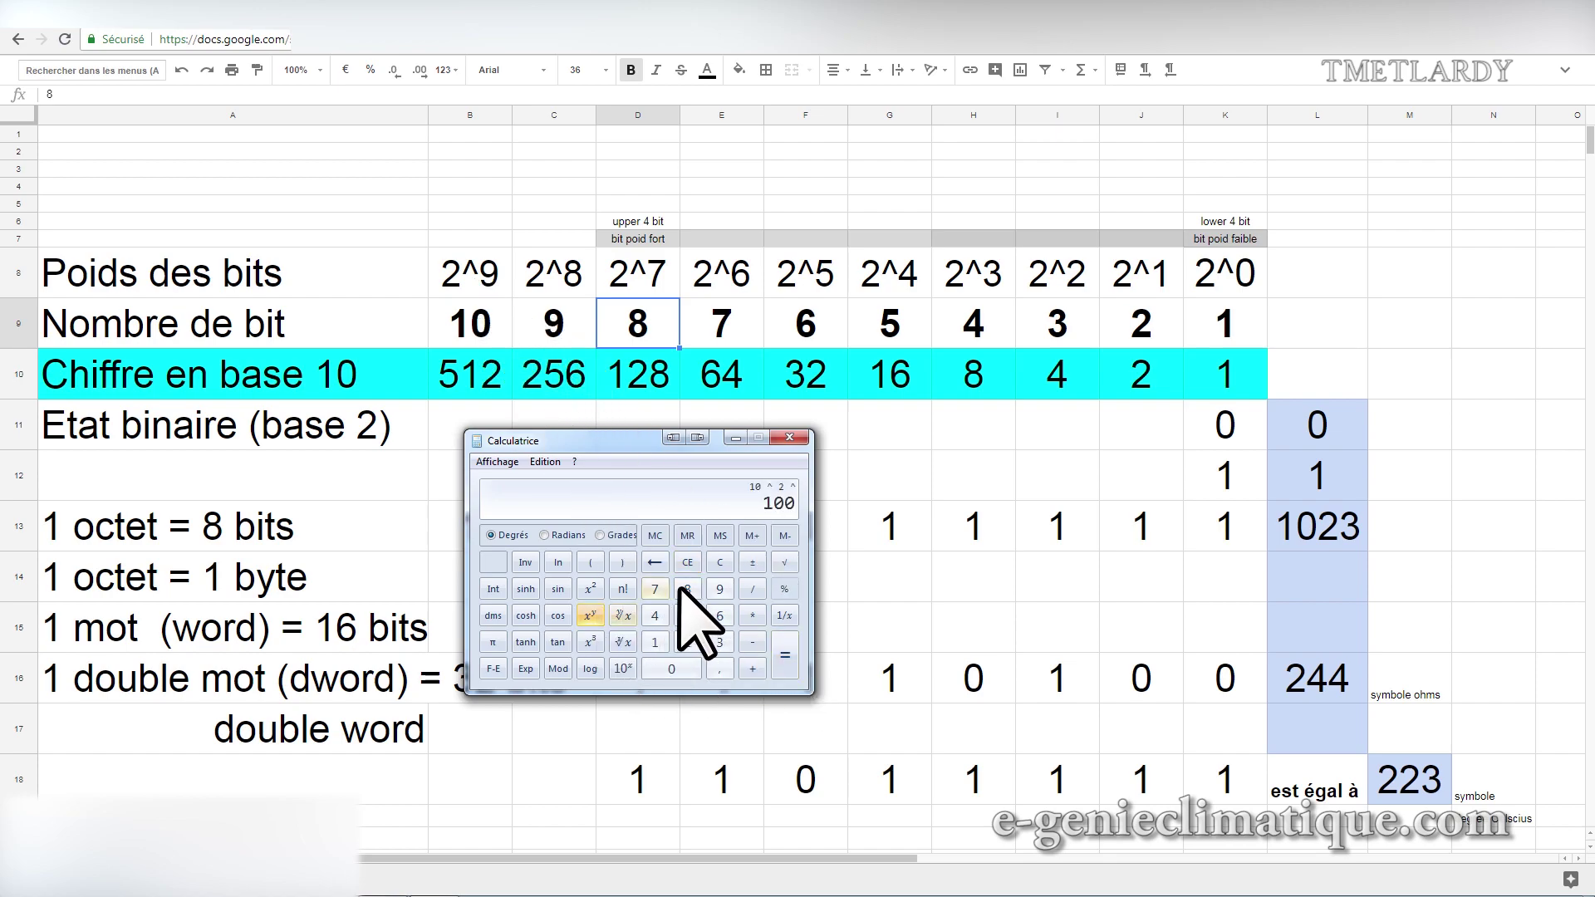
{"action": "left_click", "coordinate": [719, 563]}
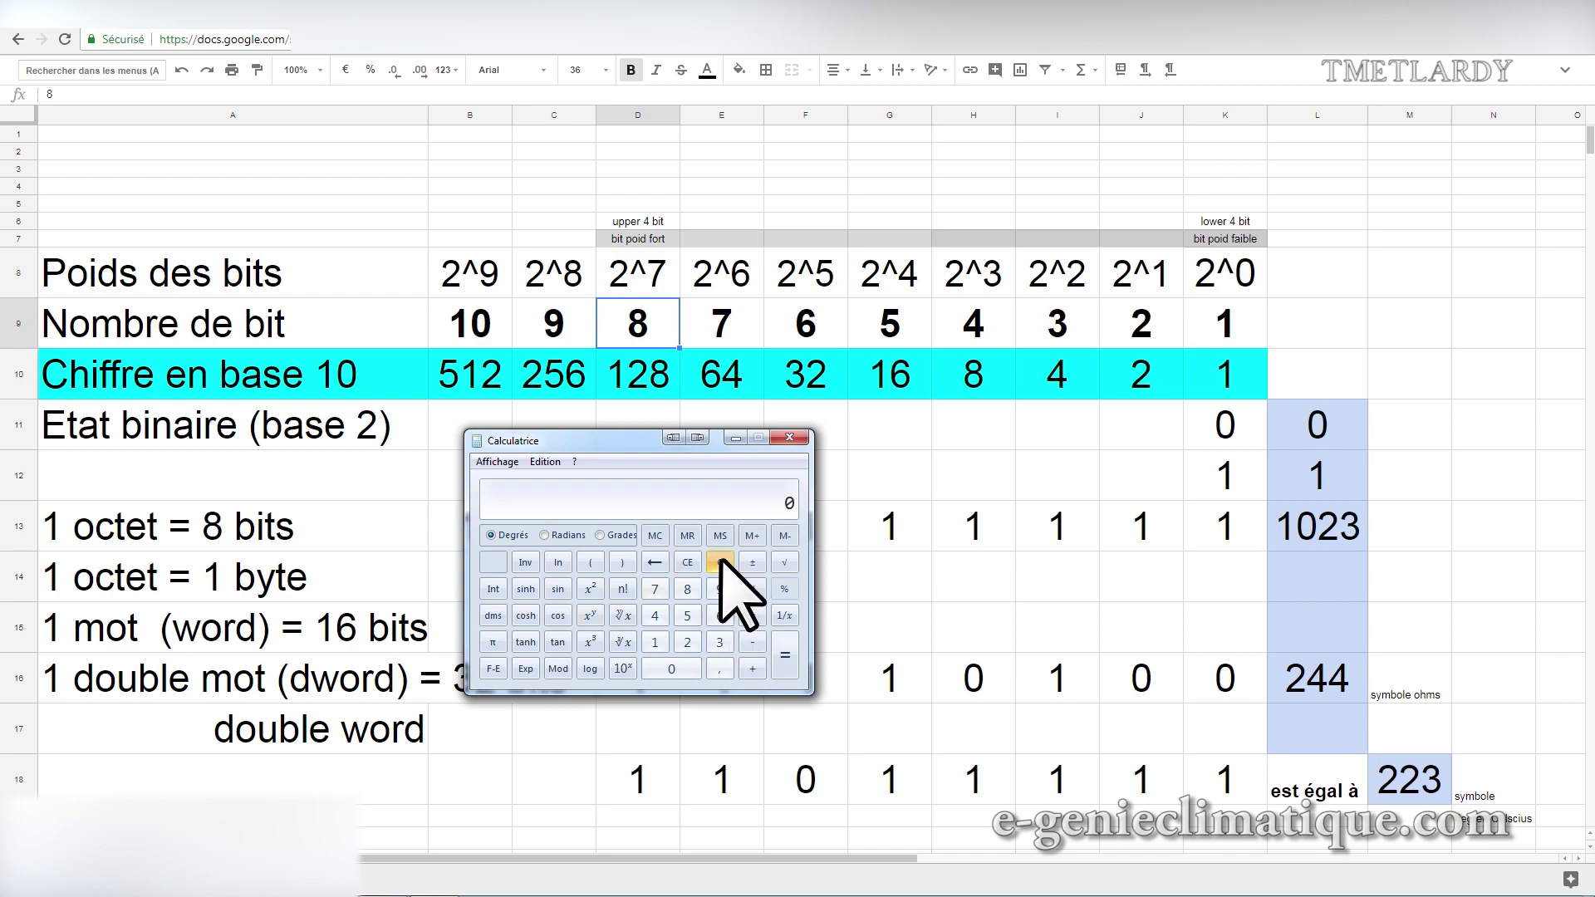
Calculate 2^9 on the calculator to check the weight of bit 10.
{"action": "left_click", "coordinate": [687, 643]}
{"action": "left_click", "coordinate": [590, 616]}
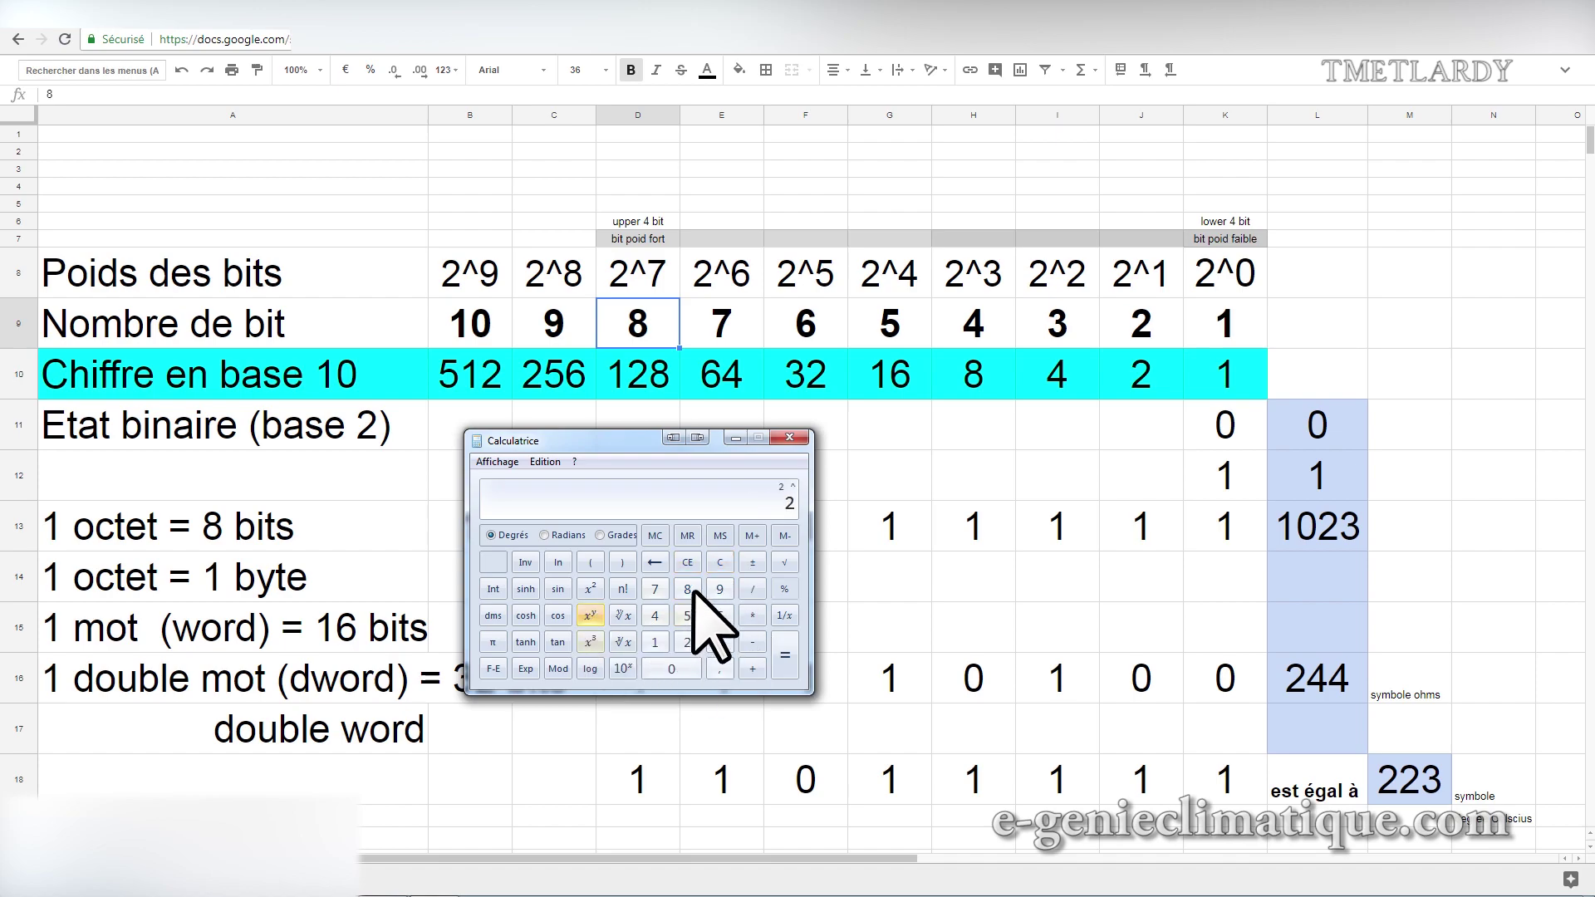
{"action": "left_click", "coordinate": [719, 589]}
{"action": "left_click", "coordinate": [784, 655]}
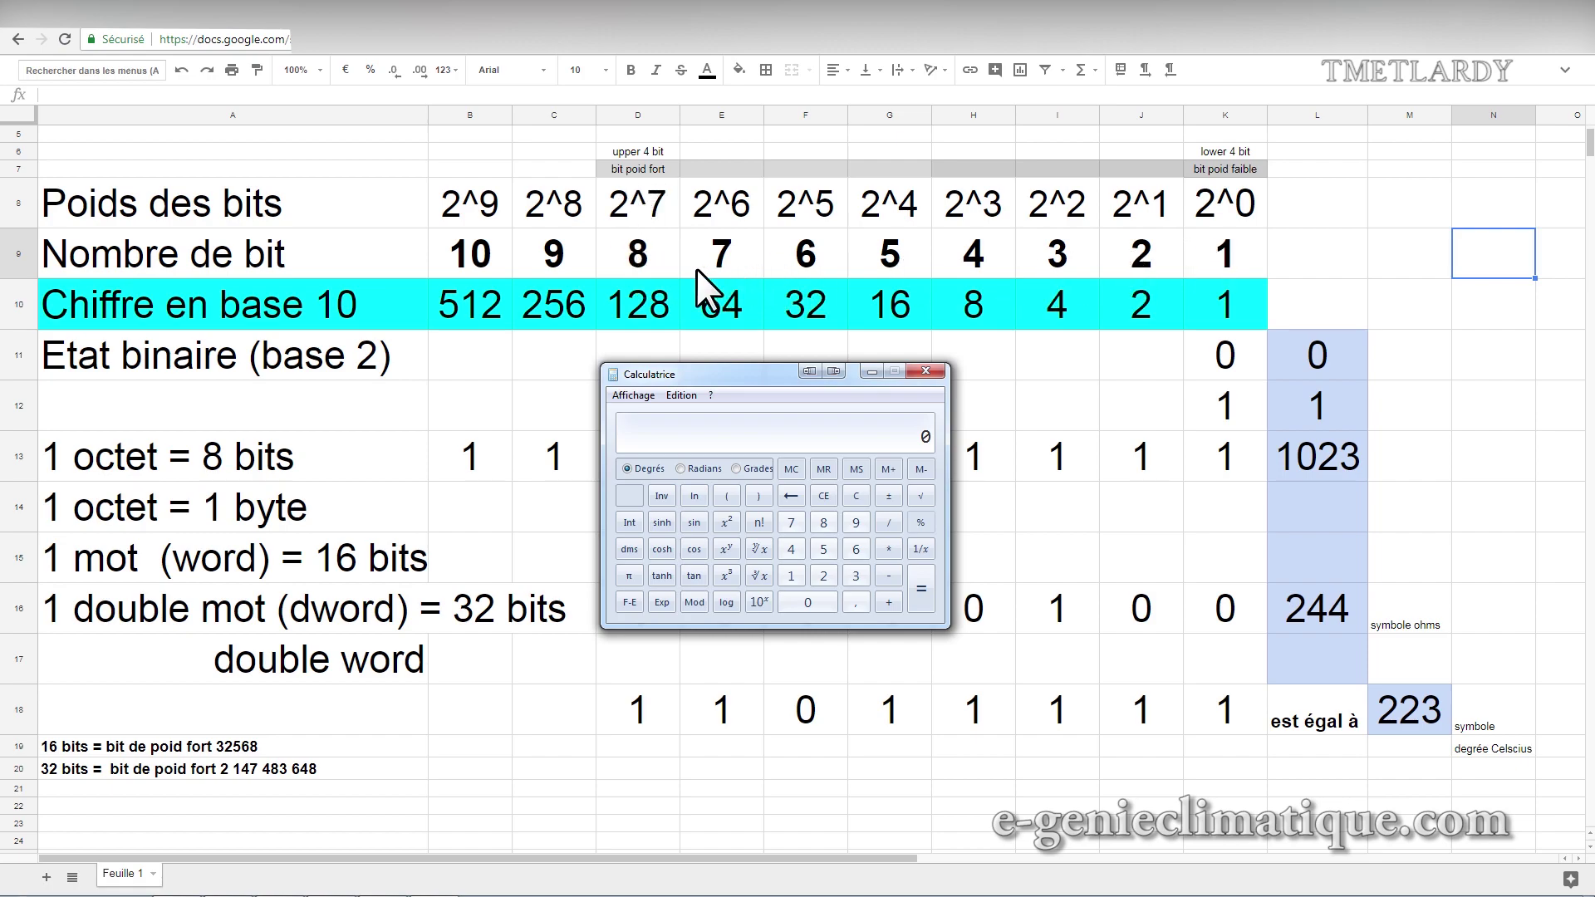
Examine bit 8 and the base-10 weight formulas of bits 8 and 10 in row 10.
{"action": "left_click", "coordinate": [642, 257]}
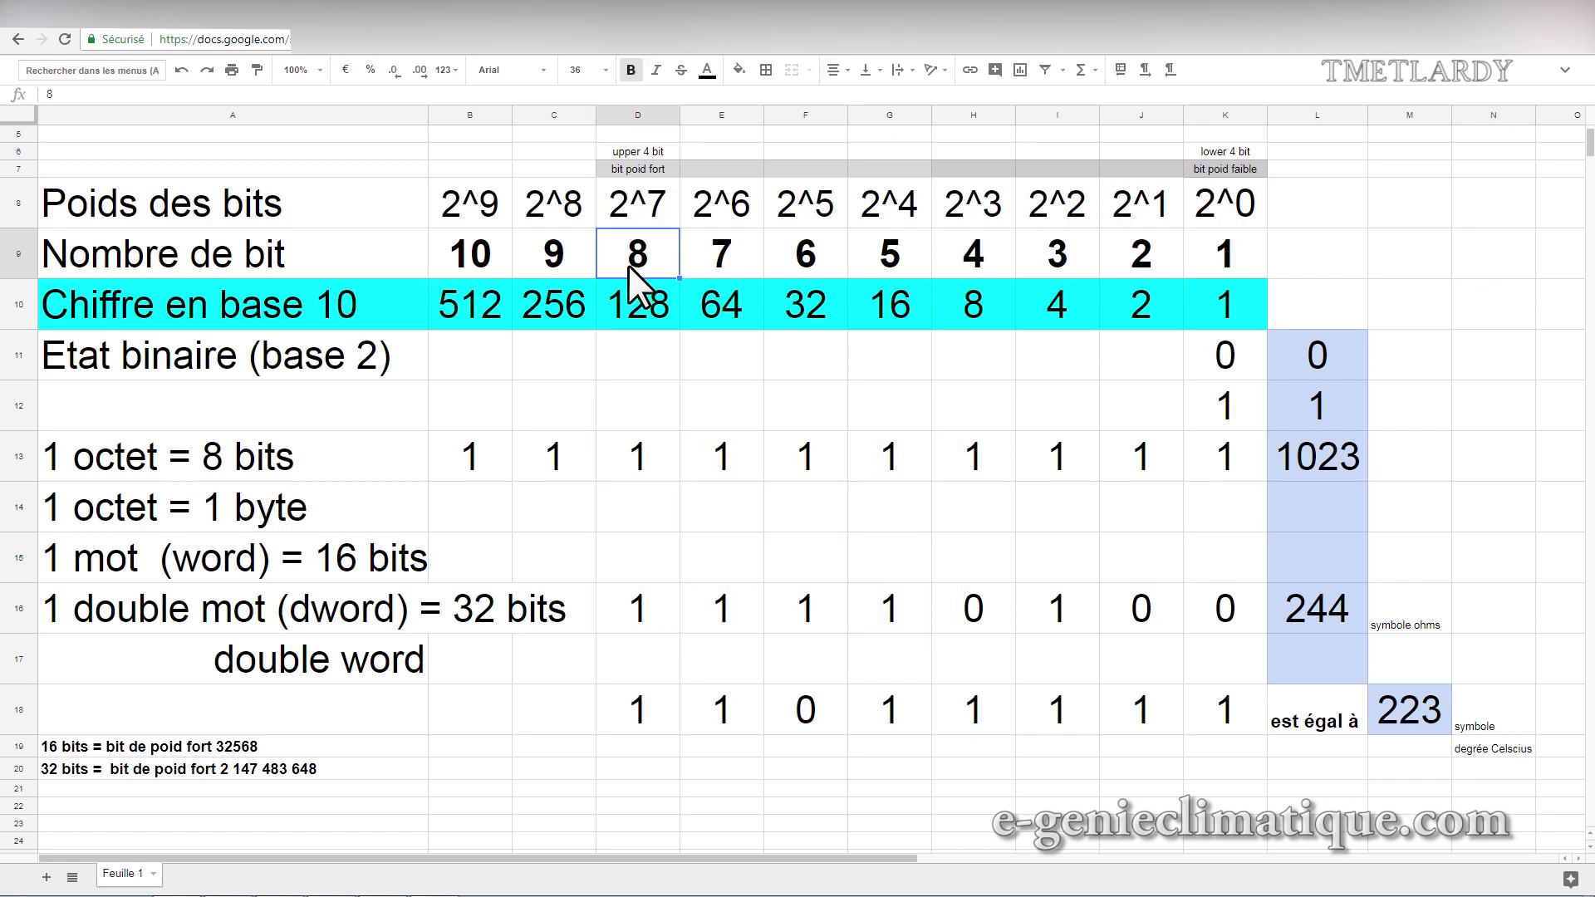
{"action": "left_click", "coordinate": [646, 304]}
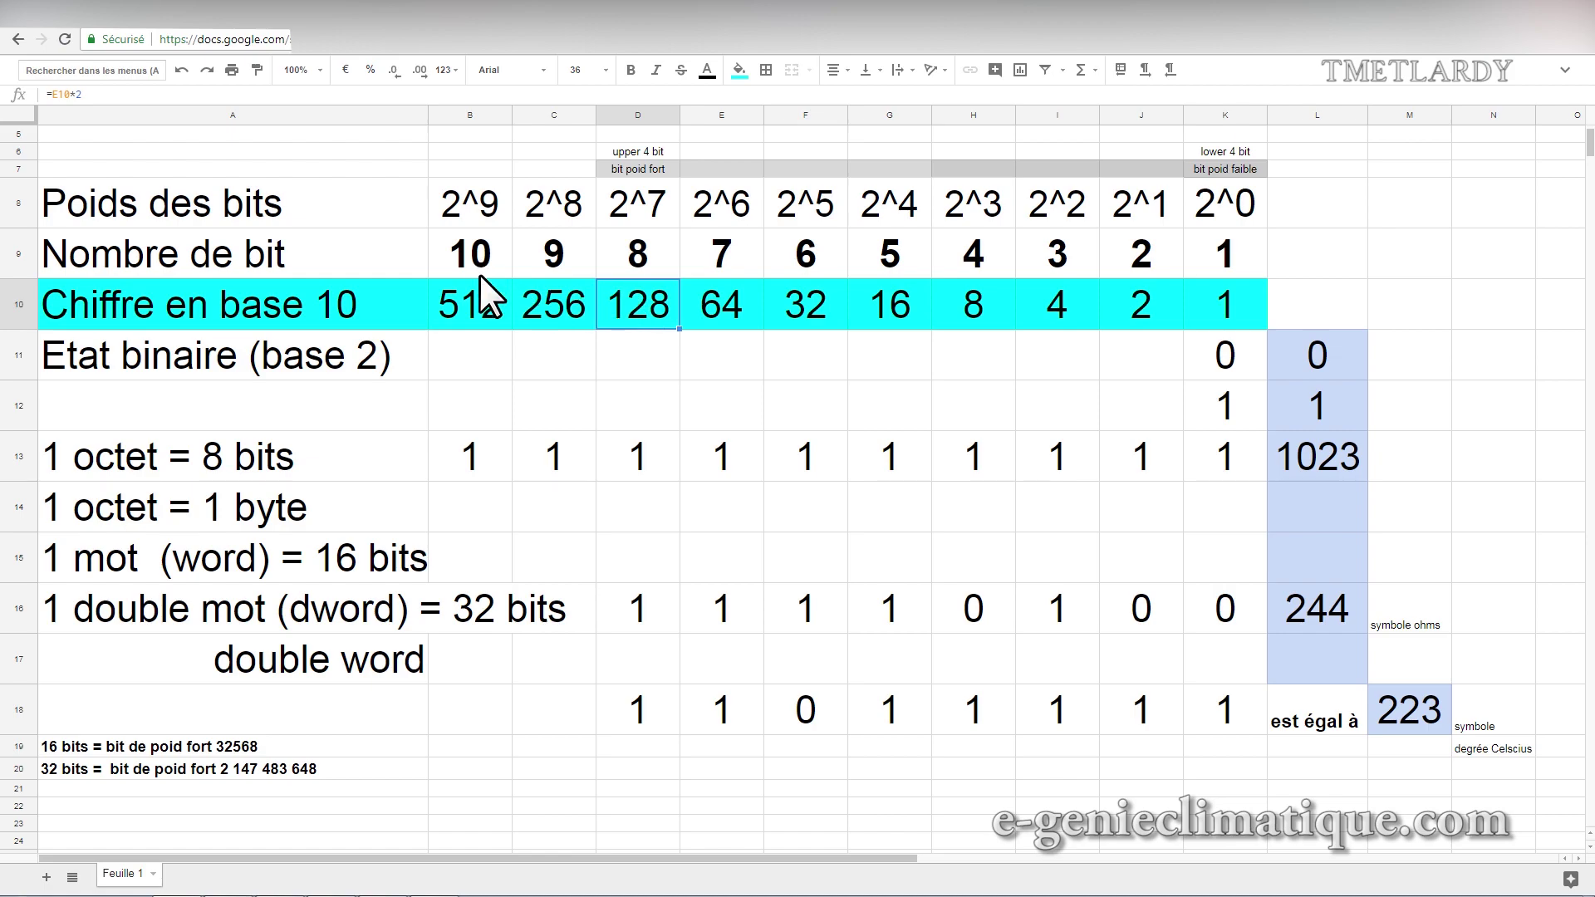
{"action": "left_click", "coordinate": [481, 316]}
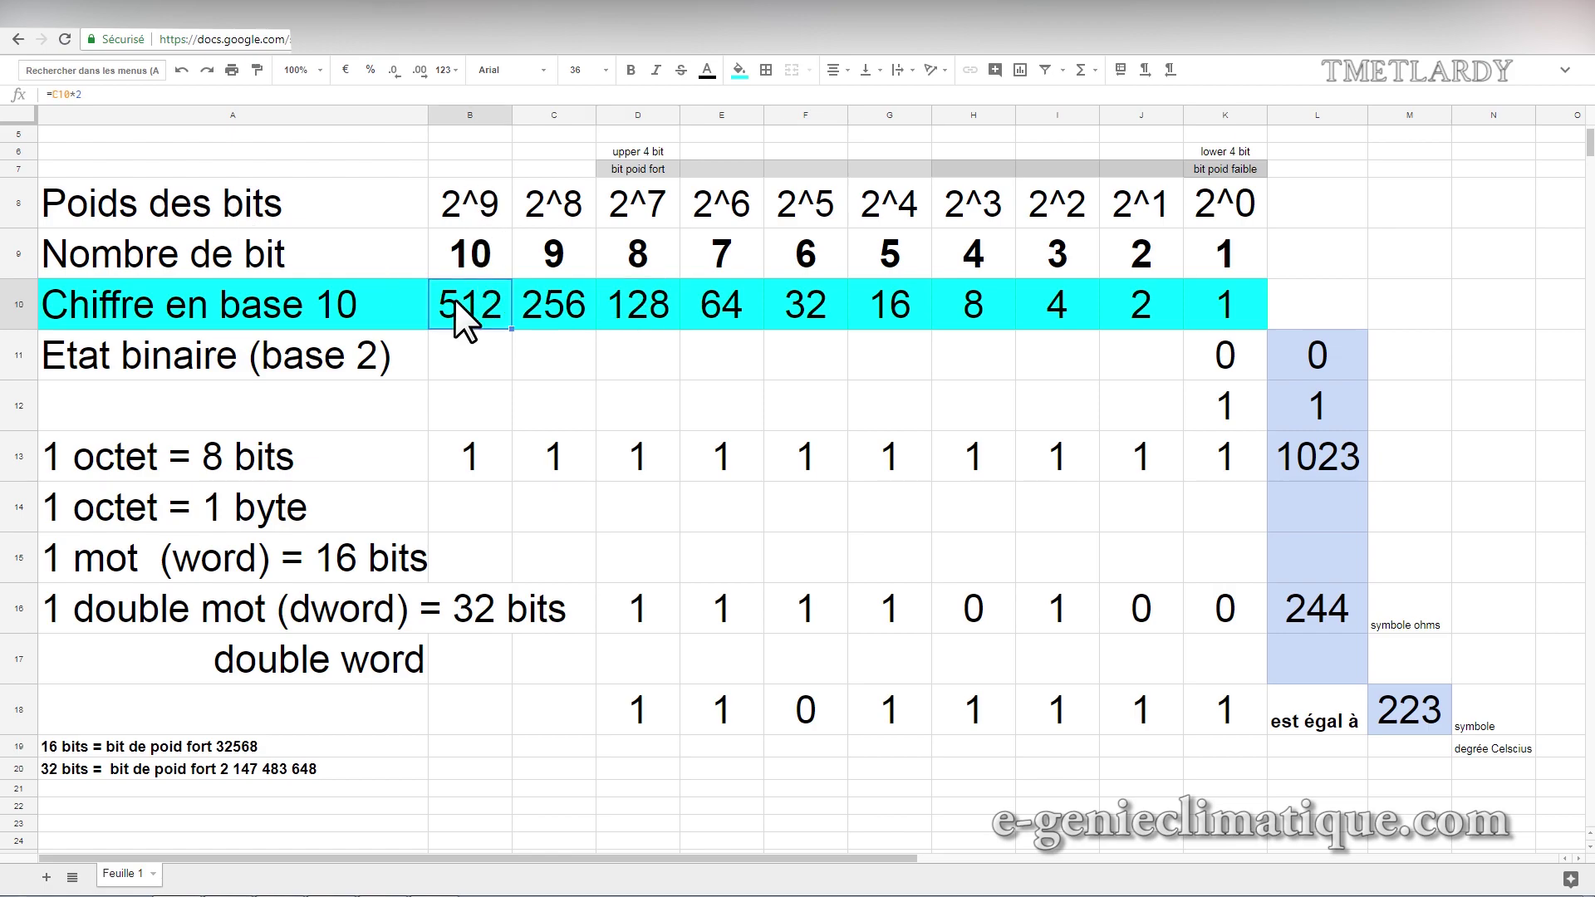
Calculate 2^15 on the calculator to check the most significant bit weight of a 16-bit number.
{"action": "key", "text": "XF86Calculator"}
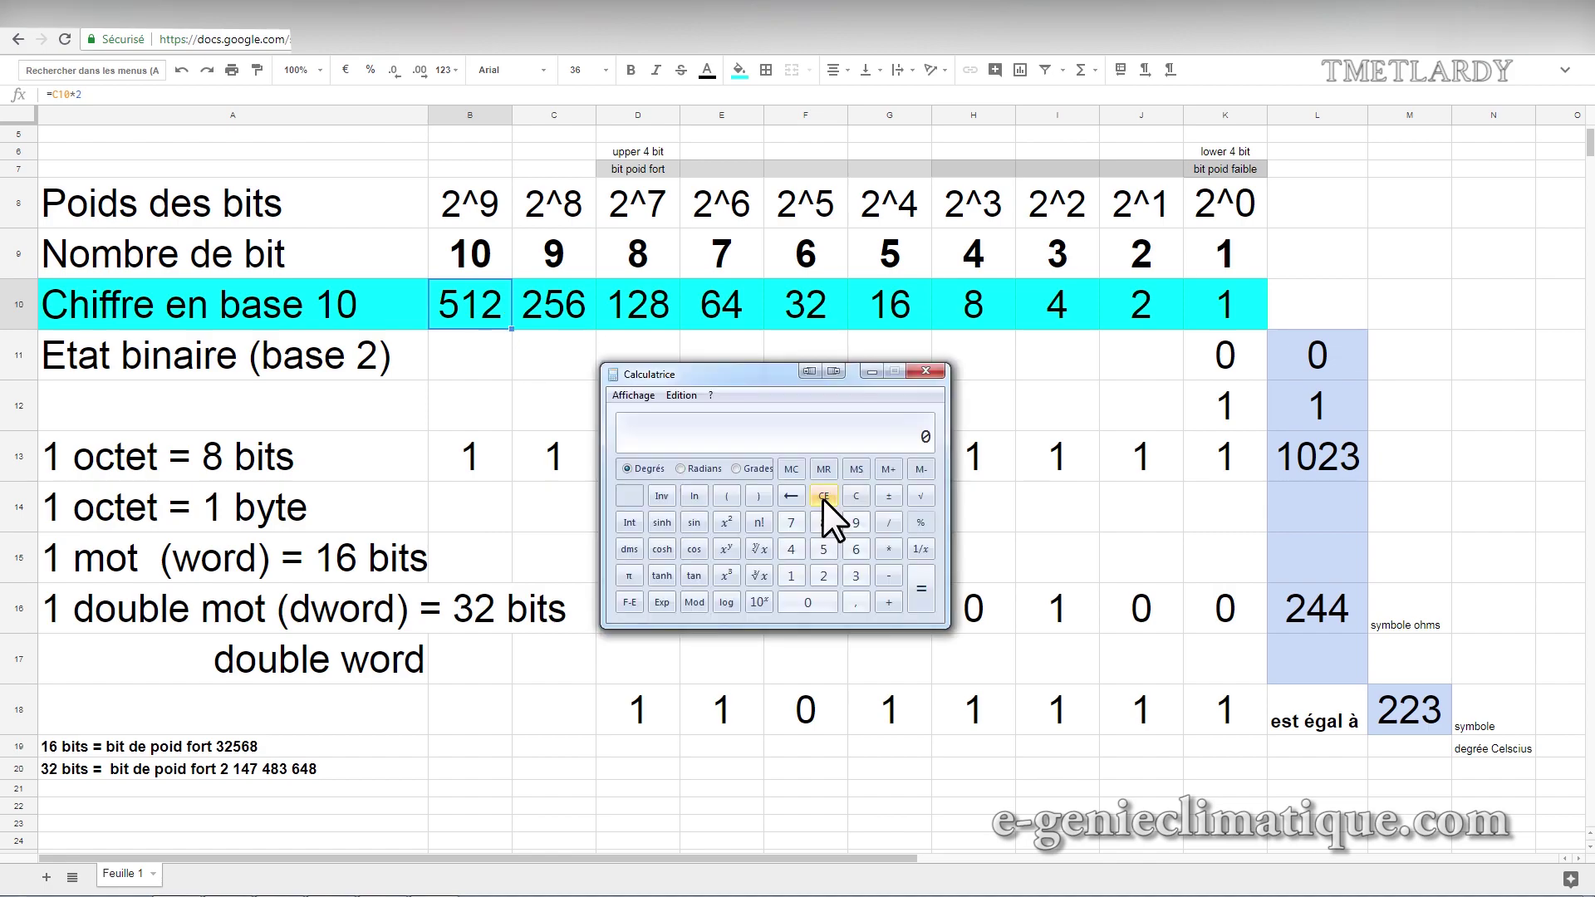
{"action": "left_click", "coordinate": [823, 576]}
{"action": "left_click", "coordinate": [793, 574]}
{"action": "left_click", "coordinate": [823, 550]}
{"action": "left_click", "coordinate": [921, 588]}
Correct the most significant bit value in the 16-bit note in row 19 to 32768.
{"action": "double_click", "coordinate": [221, 745]}
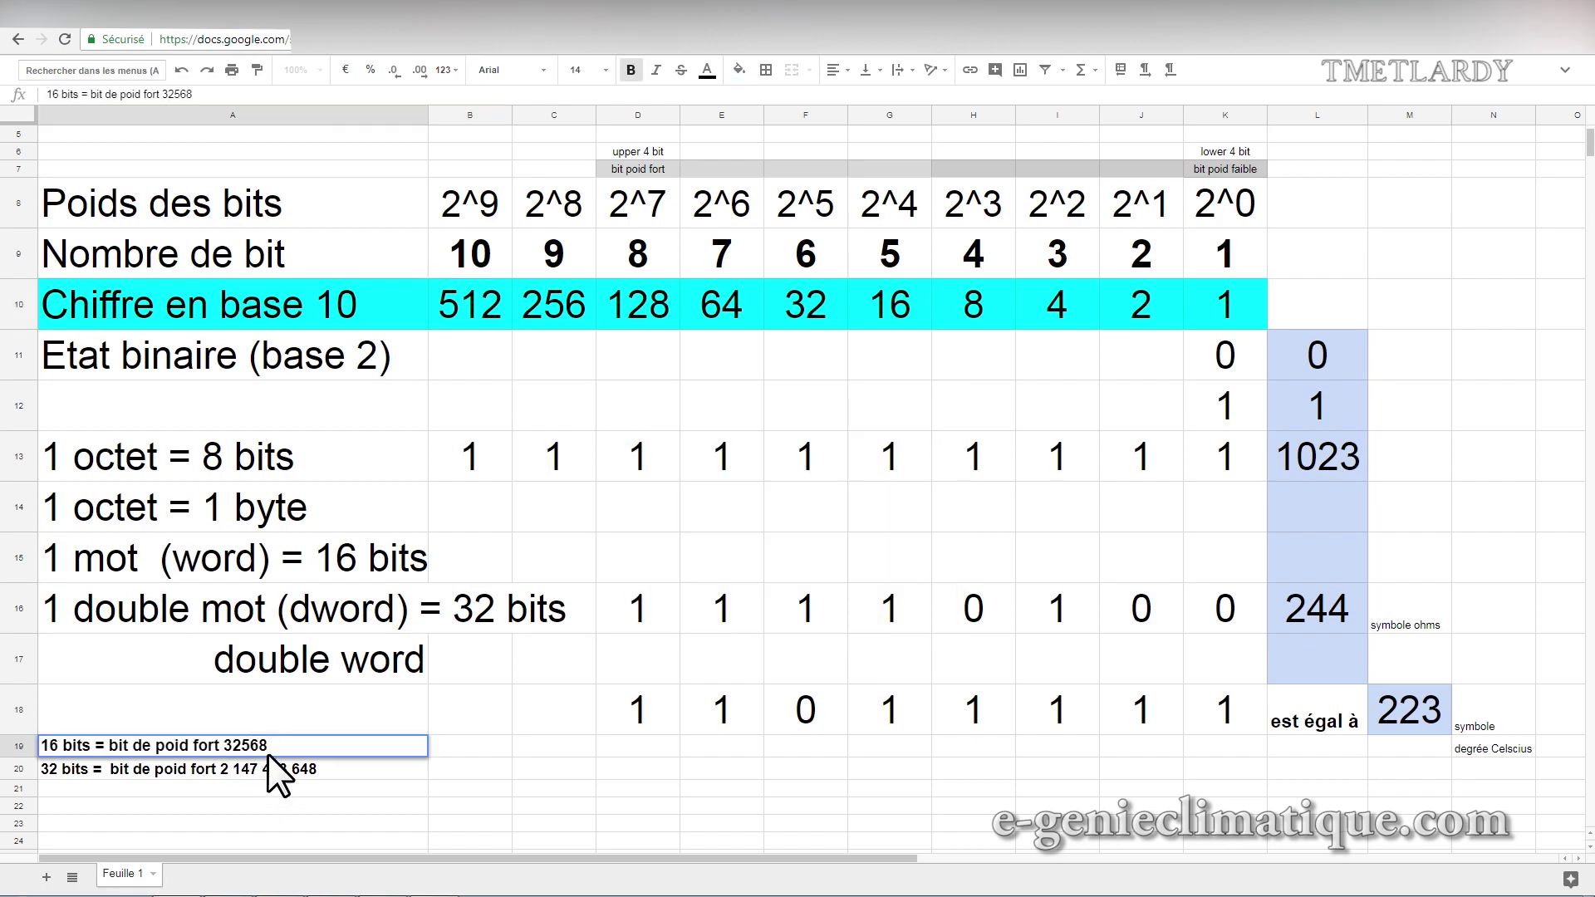
{"action": "key", "text": "Delete"}
{"action": "type", "text": "7"}
{"action": "key", "text": "Return"}
Clear the calculator and calculate 2^31 to check the most significant bit weight of a 32-bit number.
{"action": "left_click", "coordinate": [856, 497]}
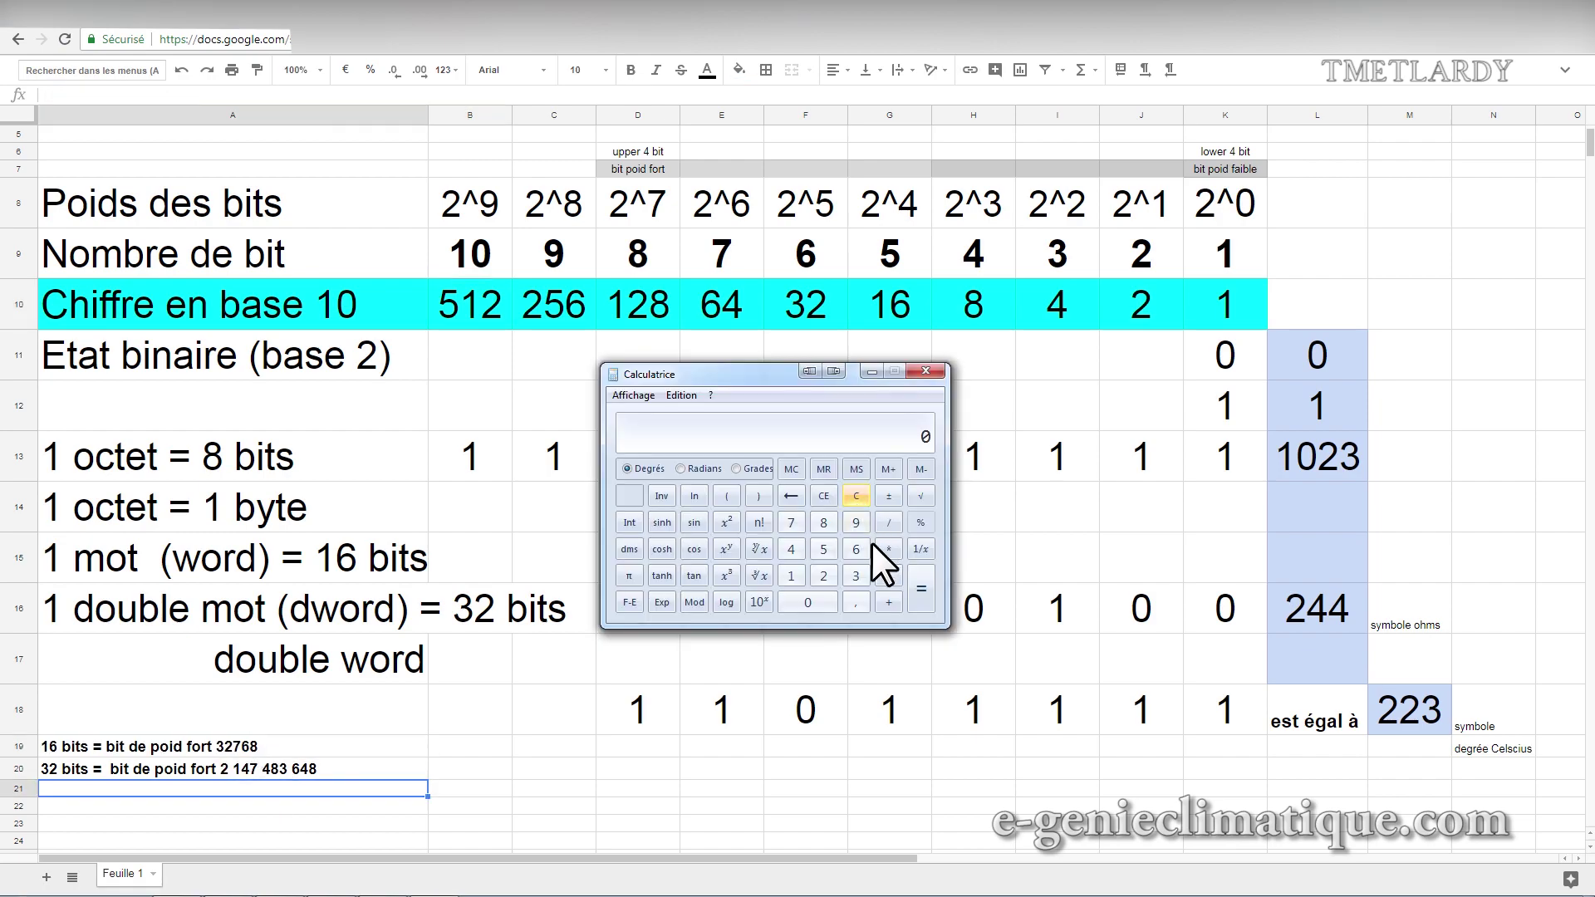
{"action": "left_click", "coordinate": [823, 575]}
{"action": "left_click", "coordinate": [726, 549]}
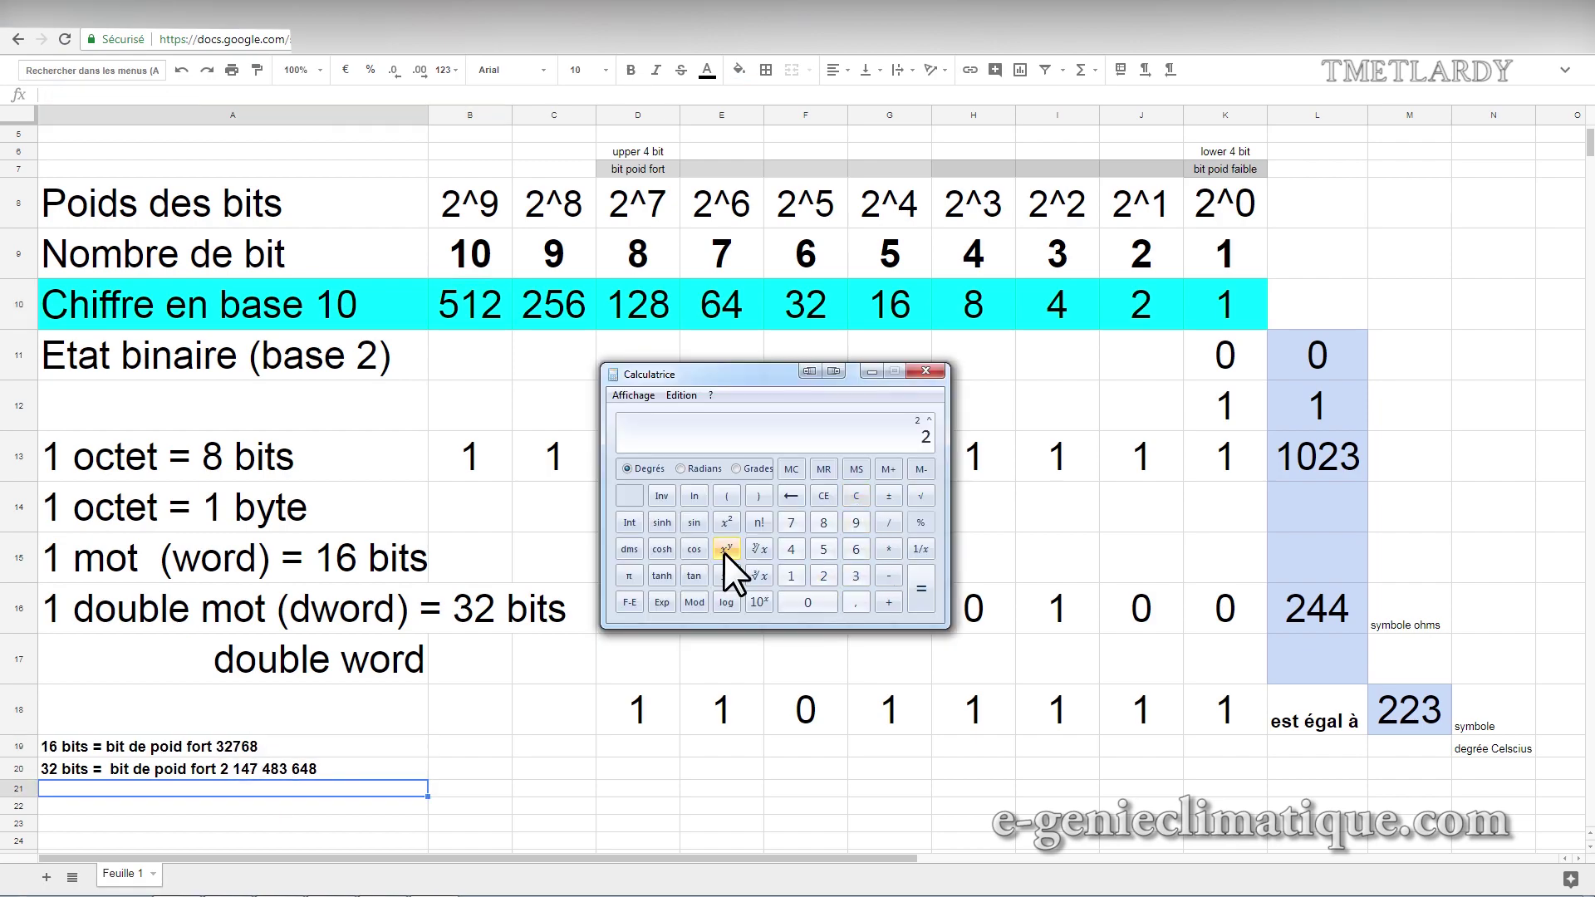
{"action": "left_click", "coordinate": [856, 575]}
{"action": "left_click", "coordinate": [790, 575]}
{"action": "left_click", "coordinate": [922, 590]}
{"action": "key", "text": "plus"}
{"action": "key", "text": "Return"}
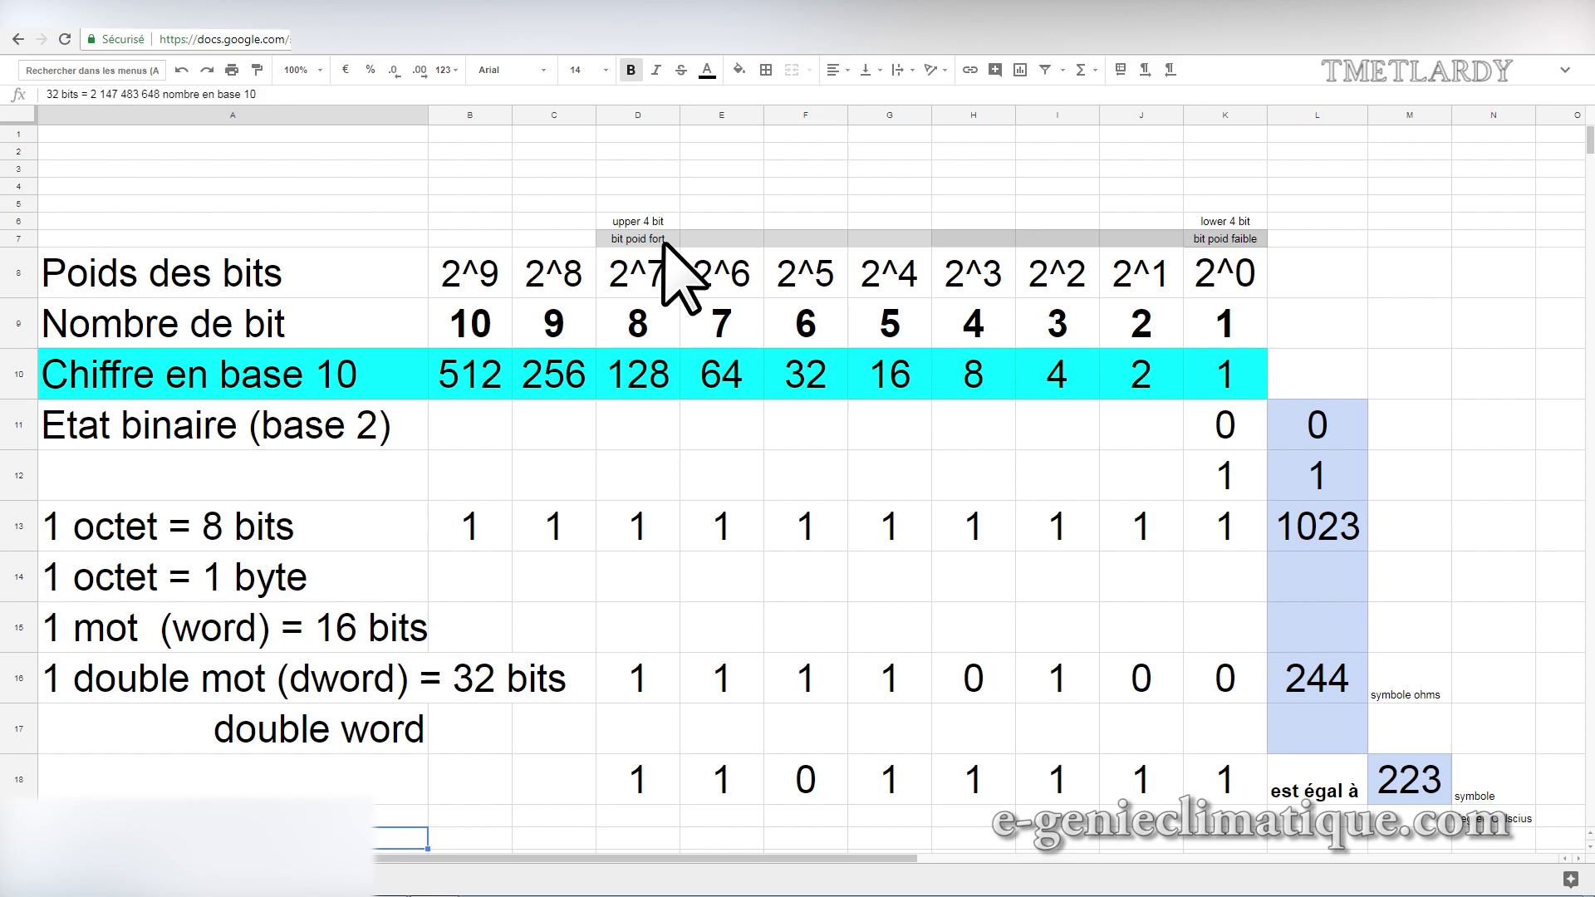
Examine the definitions of octet, byte, word and double word in rows 13 to 17 of column A.
{"action": "left_click", "coordinate": [415, 534]}
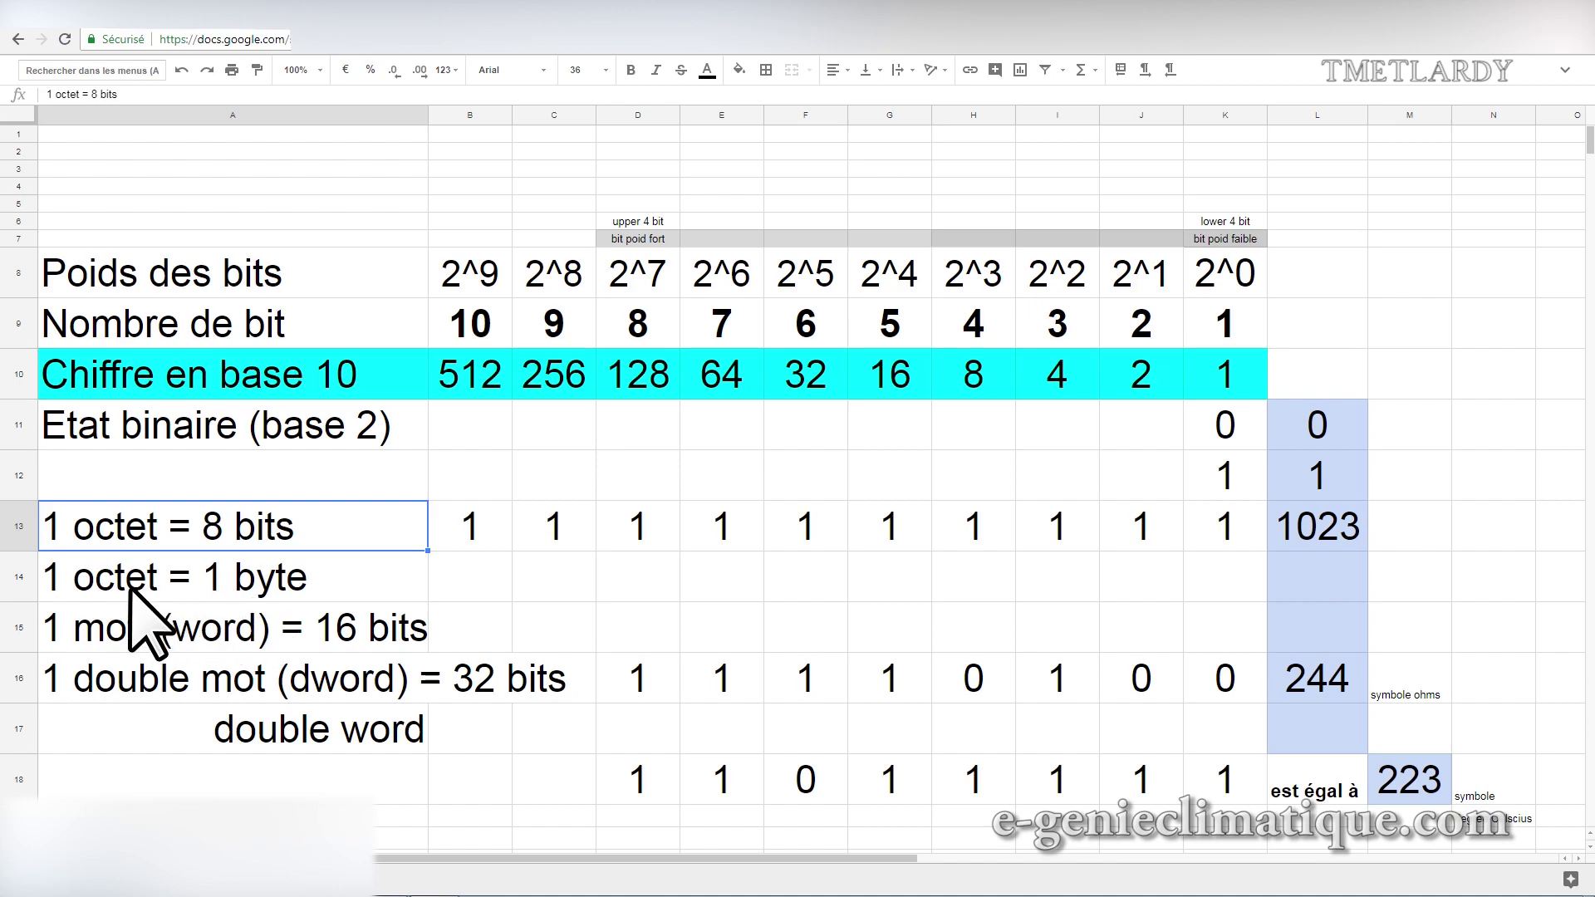
{"action": "left_click", "coordinate": [254, 592]}
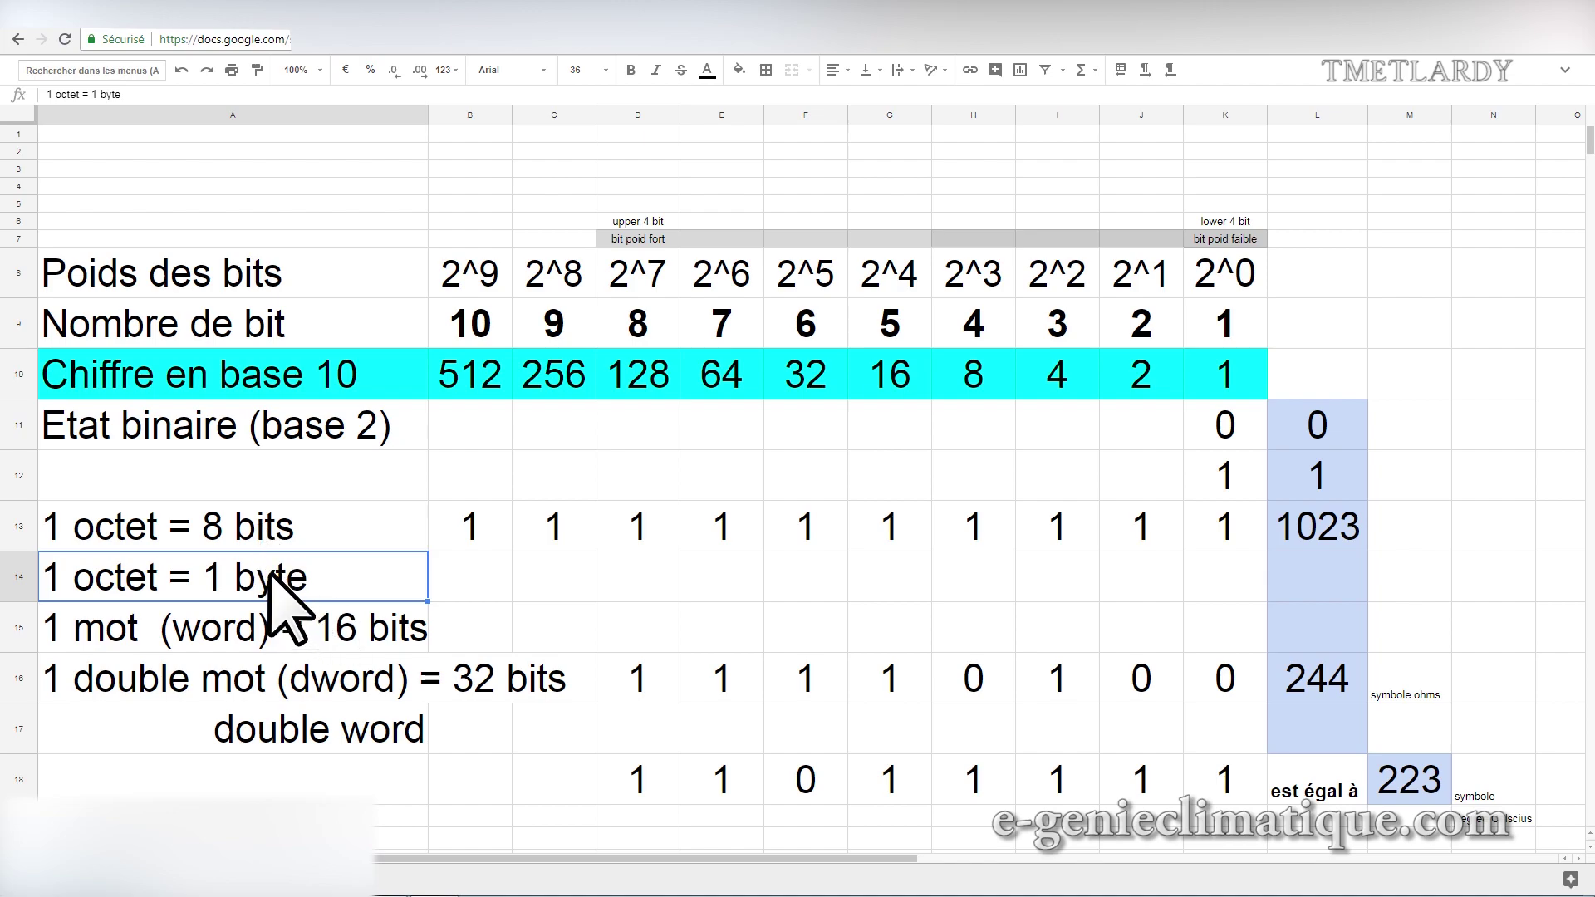
{"action": "left_click", "coordinate": [264, 525]}
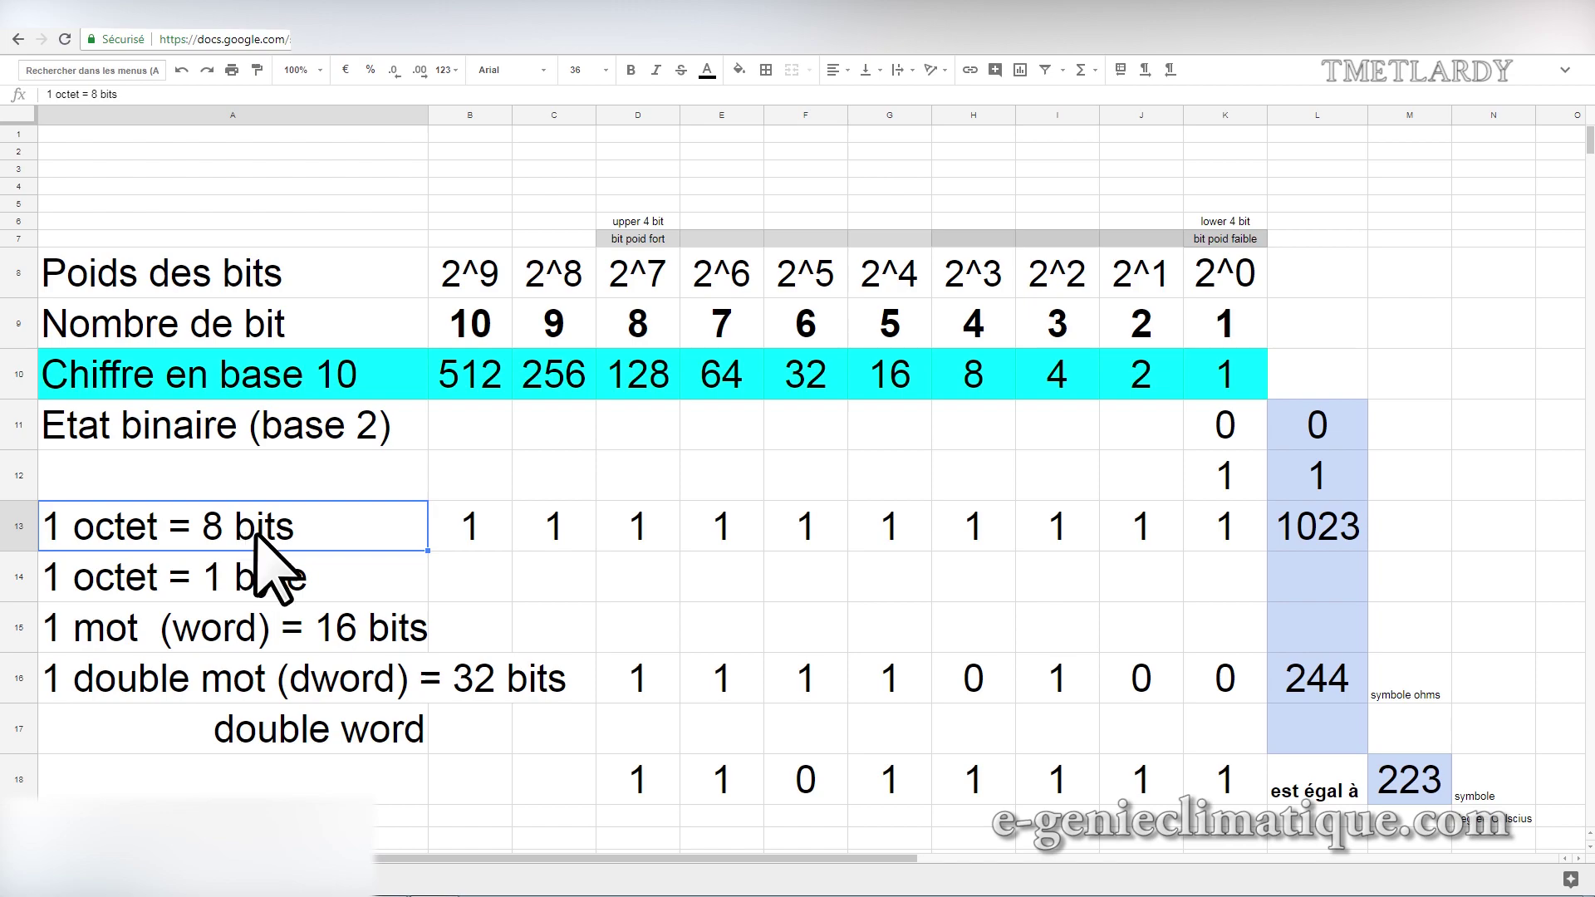
{"action": "left_click", "coordinate": [256, 573]}
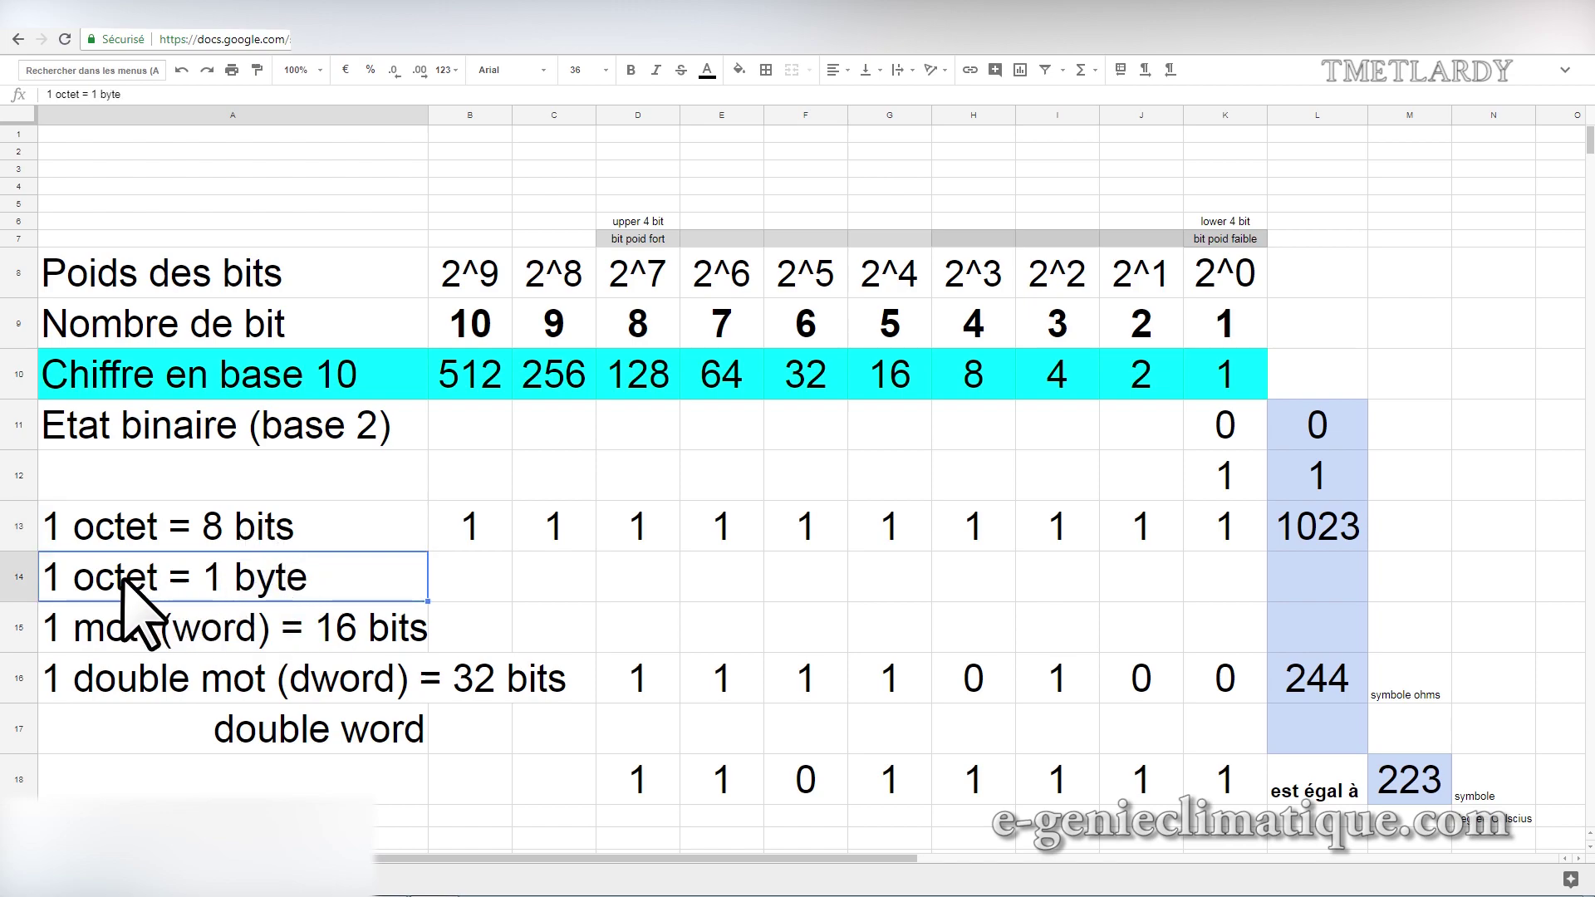
{"action": "left_click", "coordinate": [179, 628]}
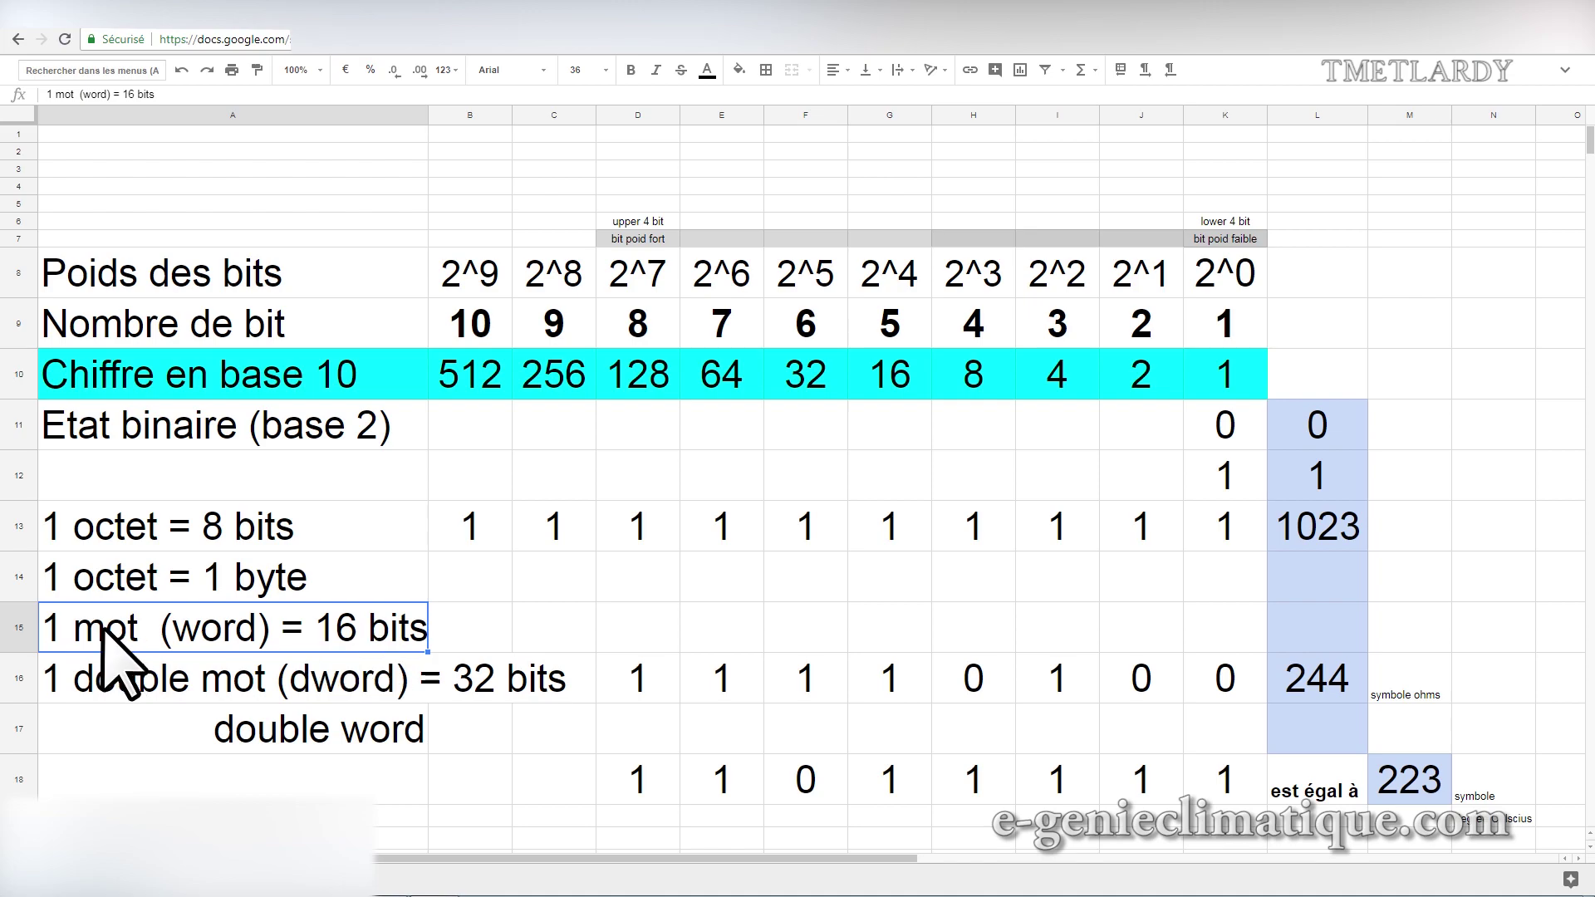
{"action": "left_click", "coordinate": [499, 675]}
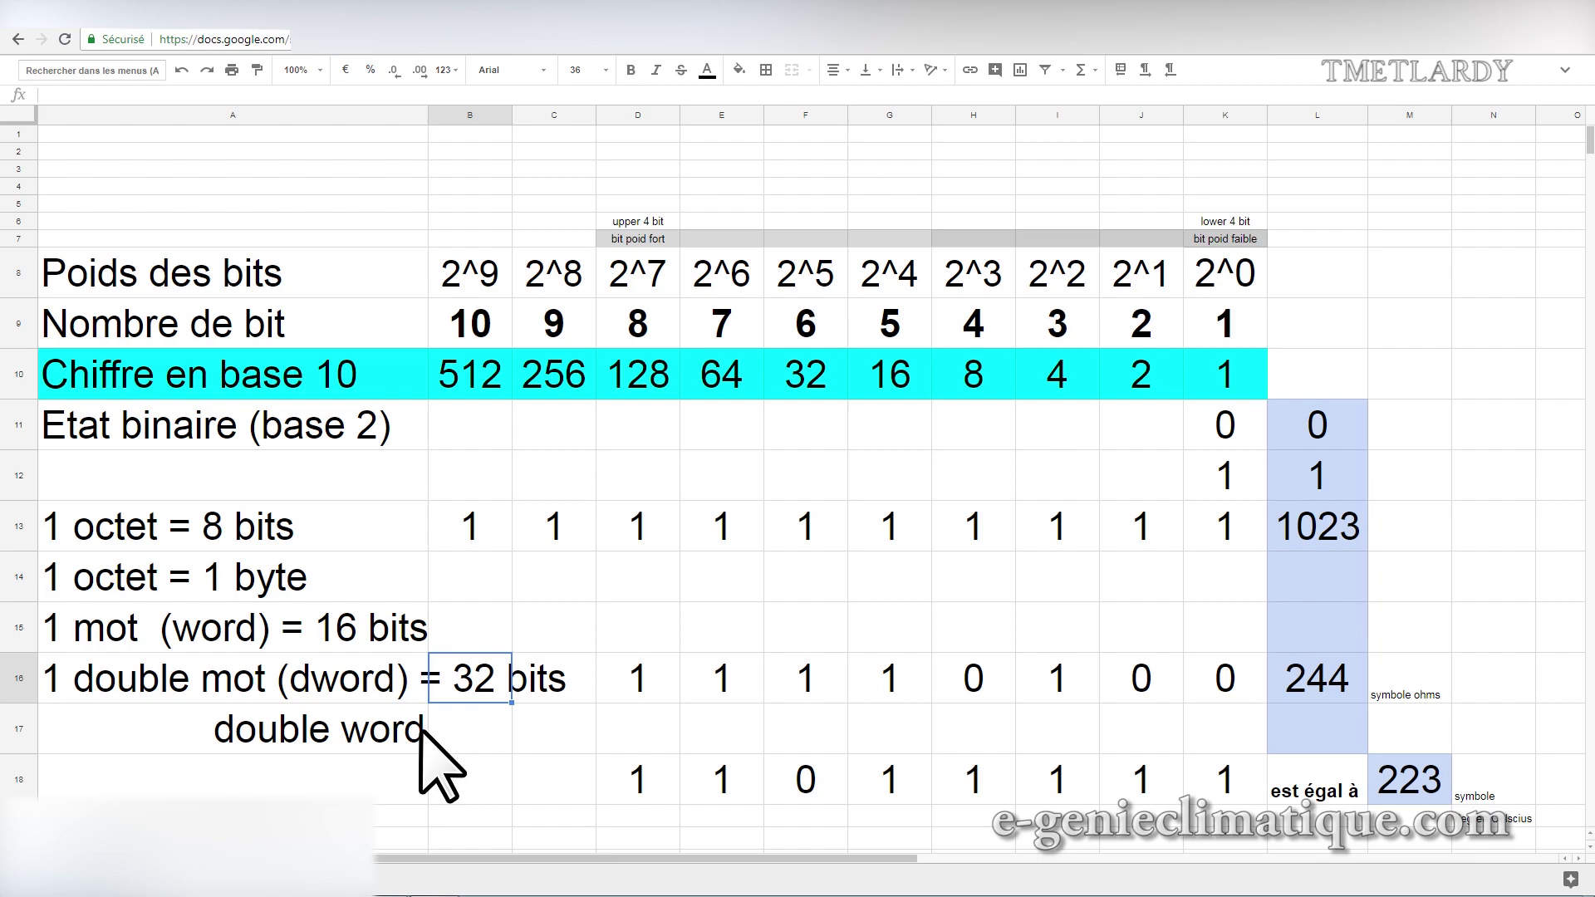
{"action": "left_click", "coordinate": [378, 702]}
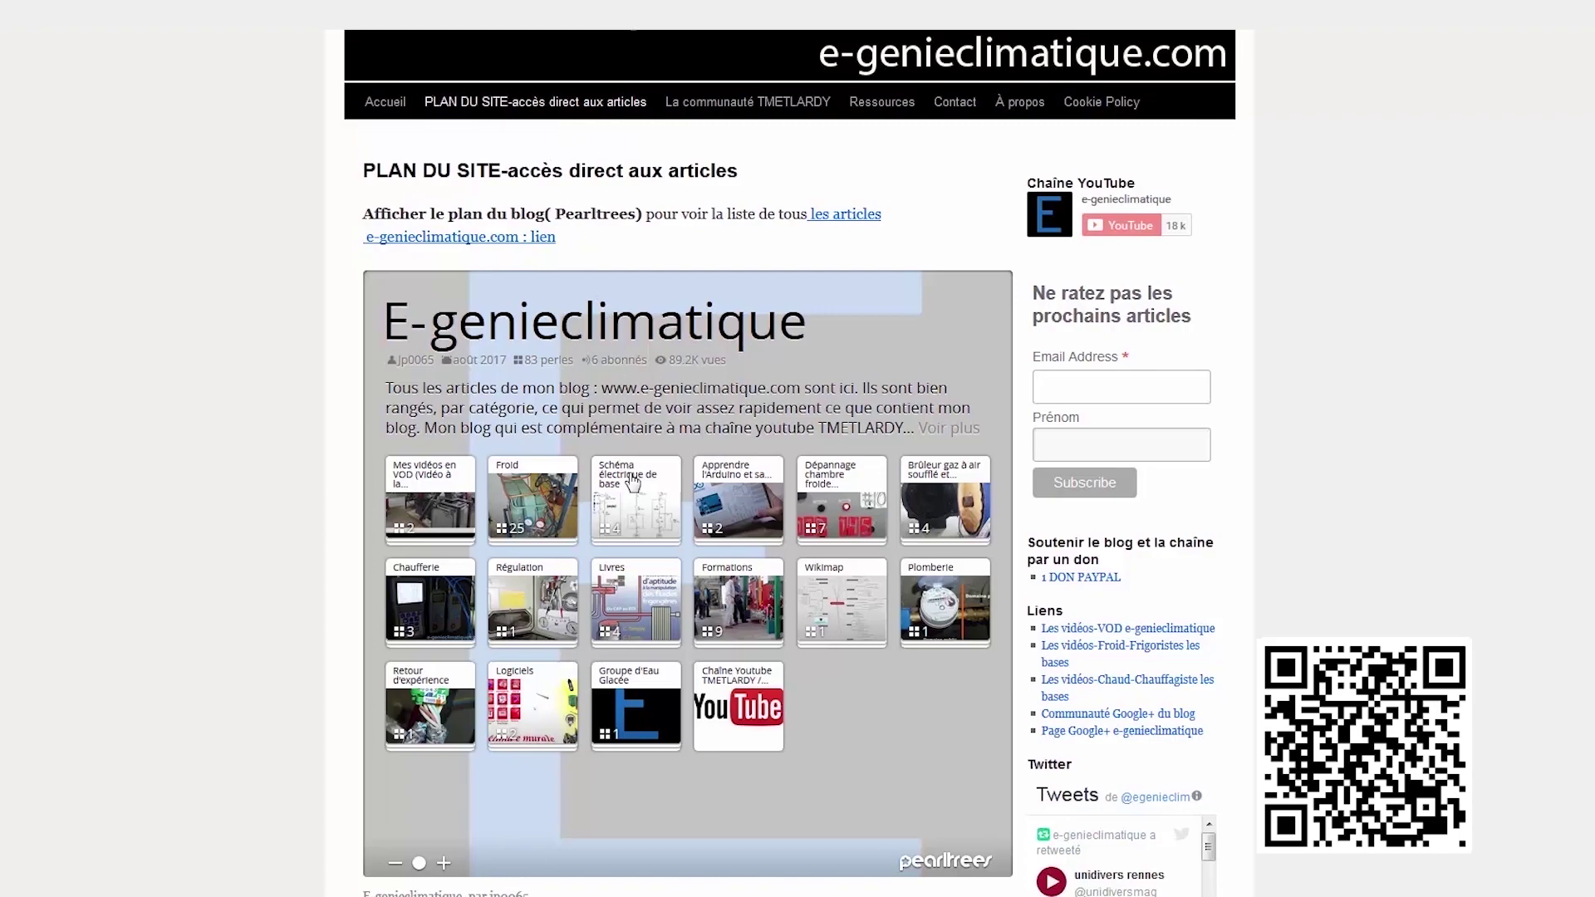
On the e-genieclimatique.com site map, open the SEB03 three-phase motor starter article from the basic electrical diagrams collection and view its diagram.
{"action": "left_click", "coordinate": [634, 481]}
{"action": "left_click", "coordinate": [600, 504]}
{"action": "scroll", "coordinate": [798, 499], "scroll_direction": "down", "scroll_amount": 10}
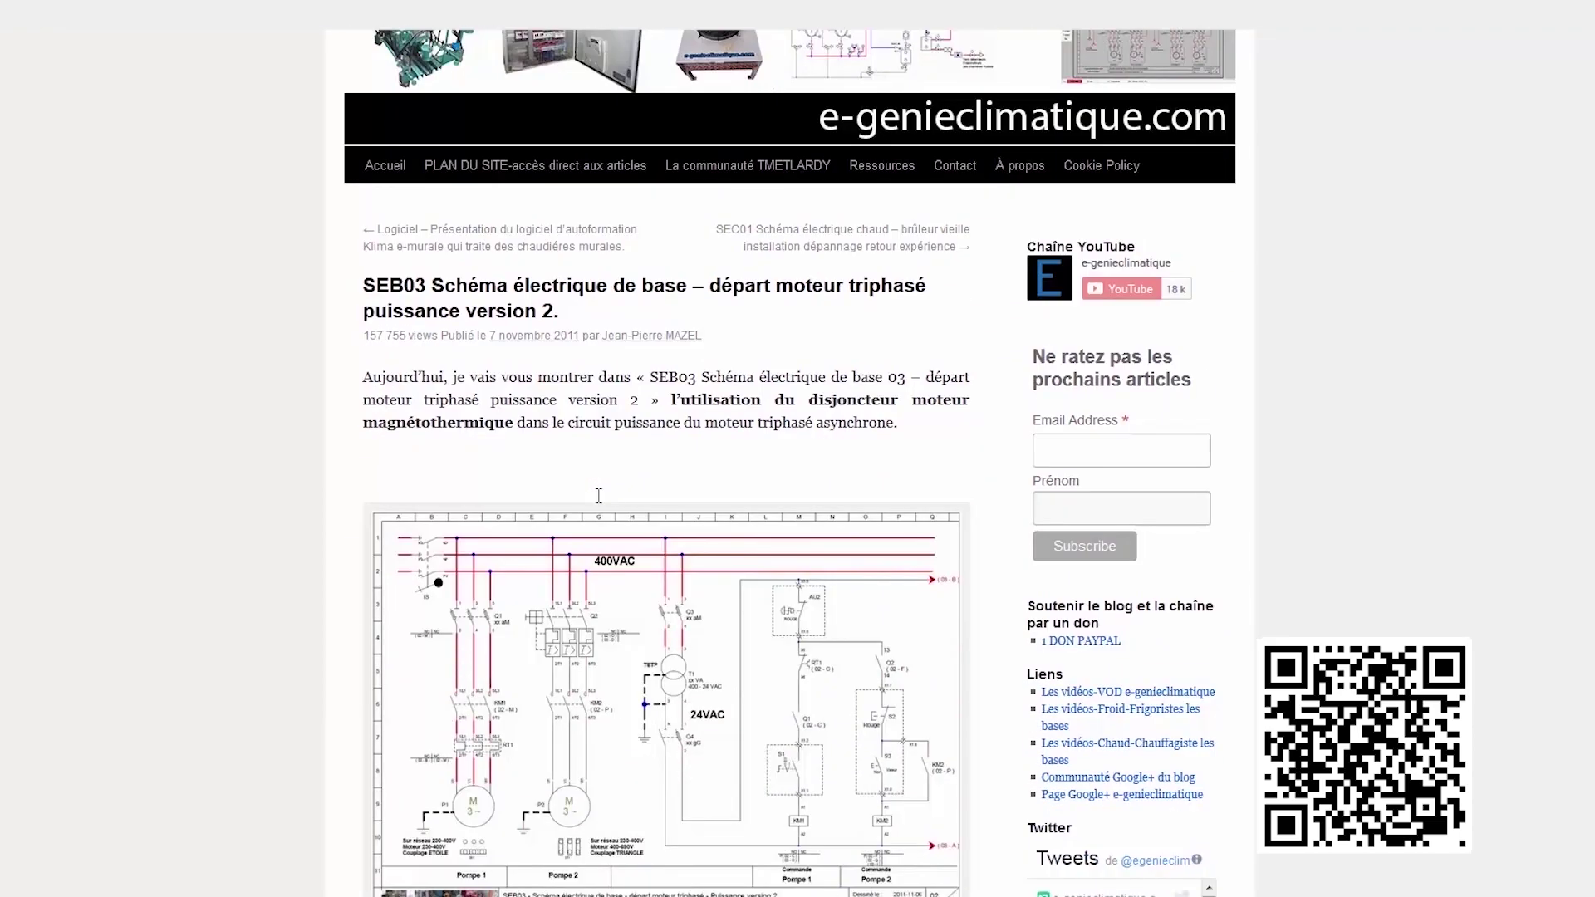